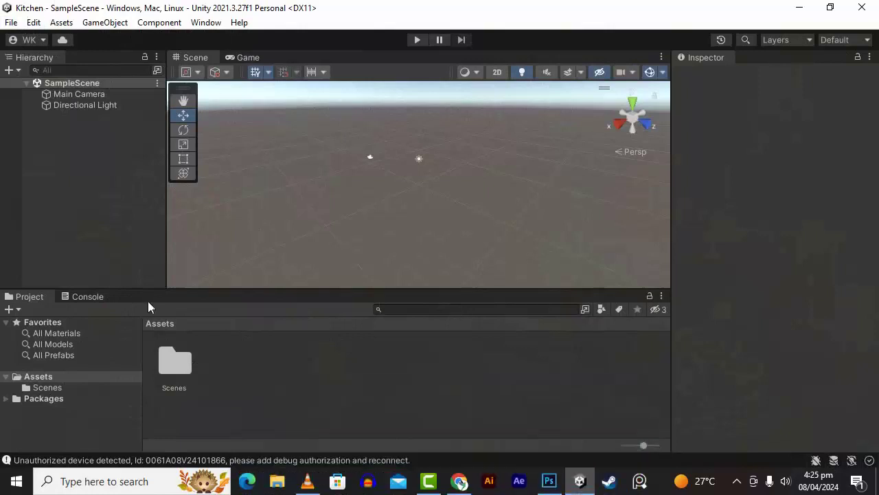
- Create a folder named Kitchen in the project's Assets folder
right_click(278, 379)
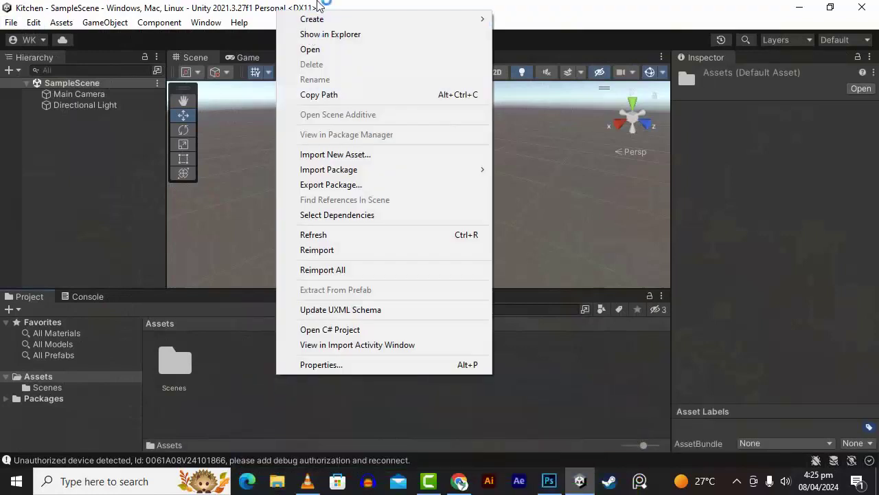
mouse_move(334, 22)
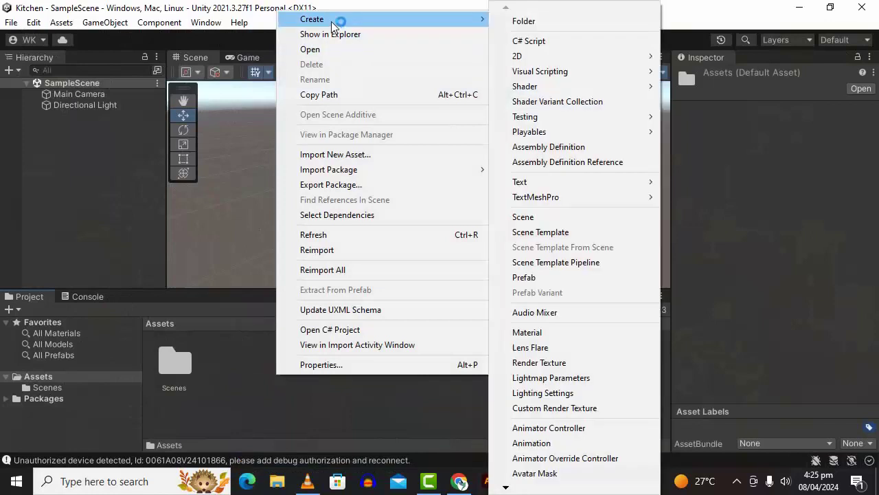
click(582, 23)
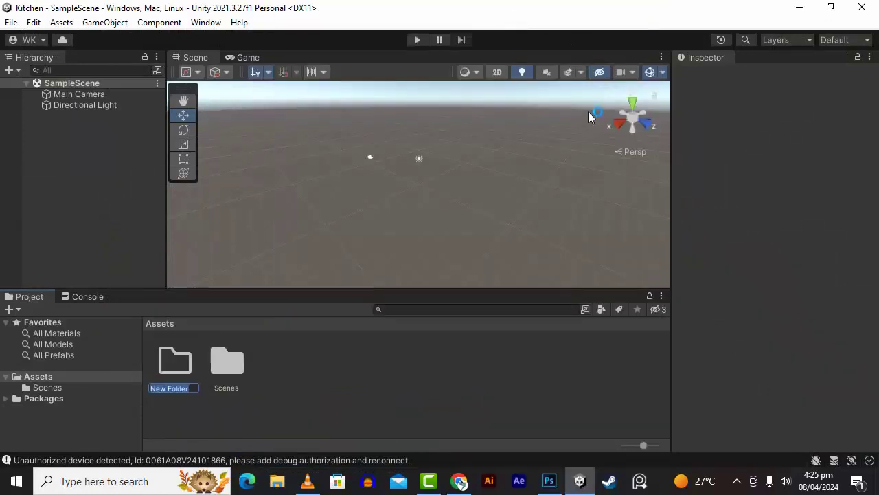
text(Kitchen)
key(Return)
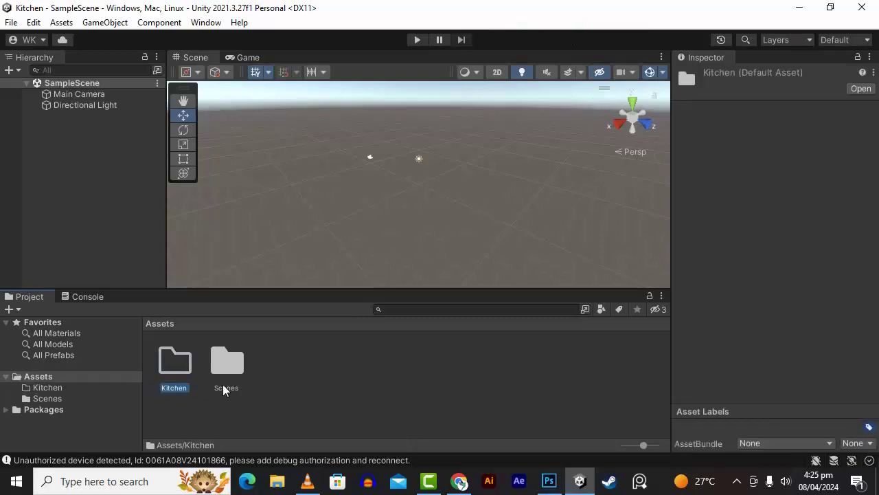
- Open the Kitchen folder and create a subfolder named DemoScene in it
double_click(165, 374)
right_click(230, 391)
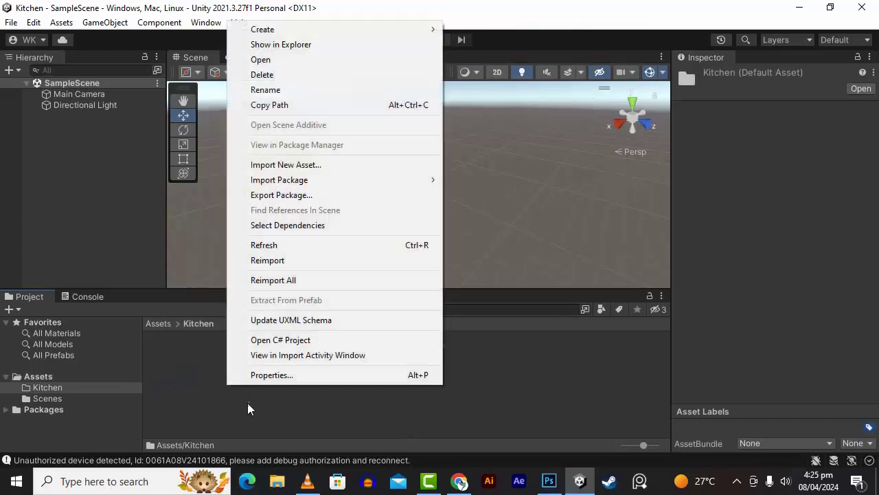
mouse_move(302, 32)
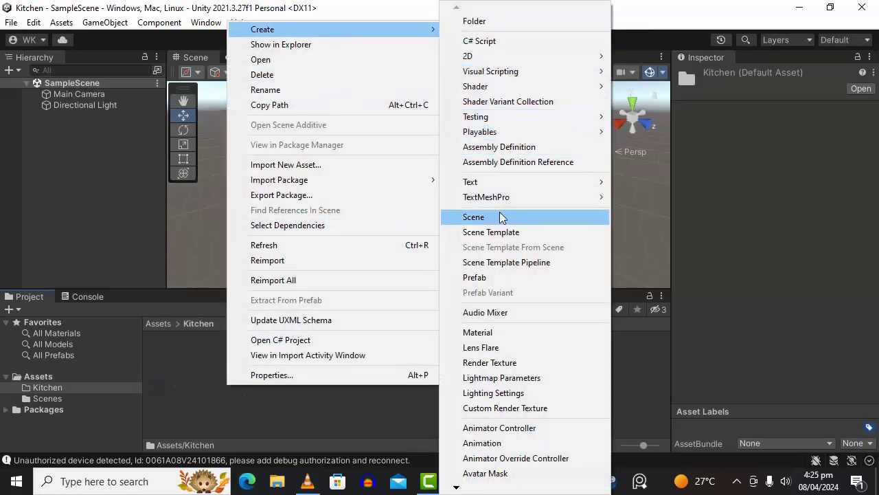
click(489, 23)
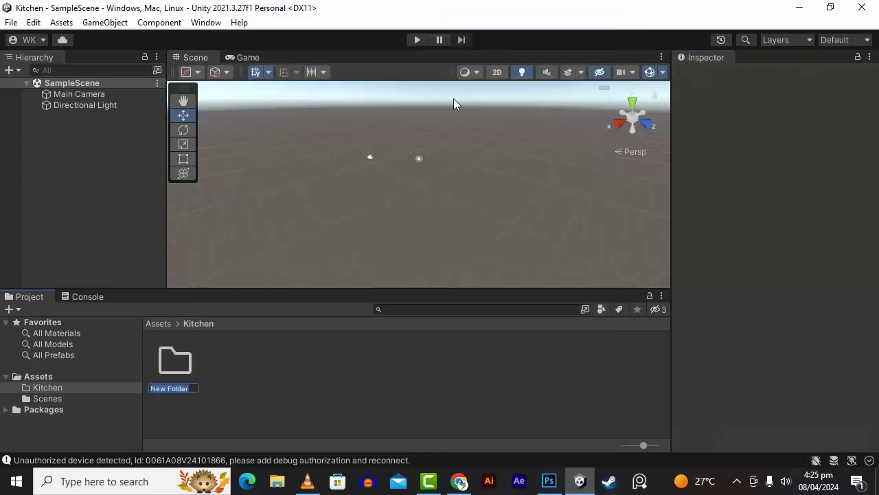
text(DemoScene)
key(Return)
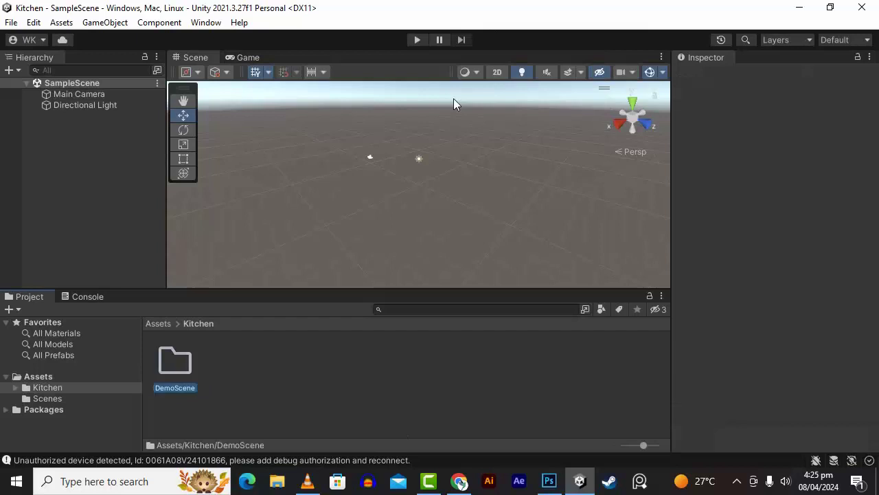
- Create a new scene asset named DemoScene inside the DemoScene folder
double_click(191, 377)
right_click(270, 394)
mouse_move(366, 44)
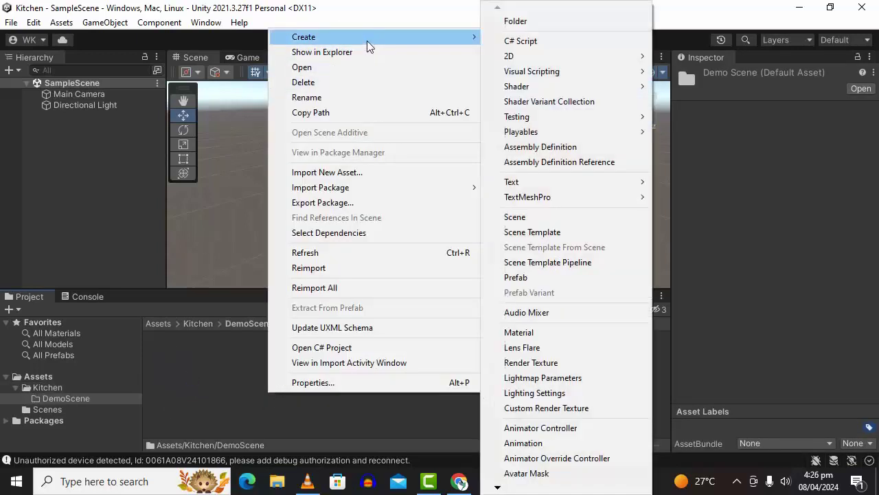
click(565, 217)
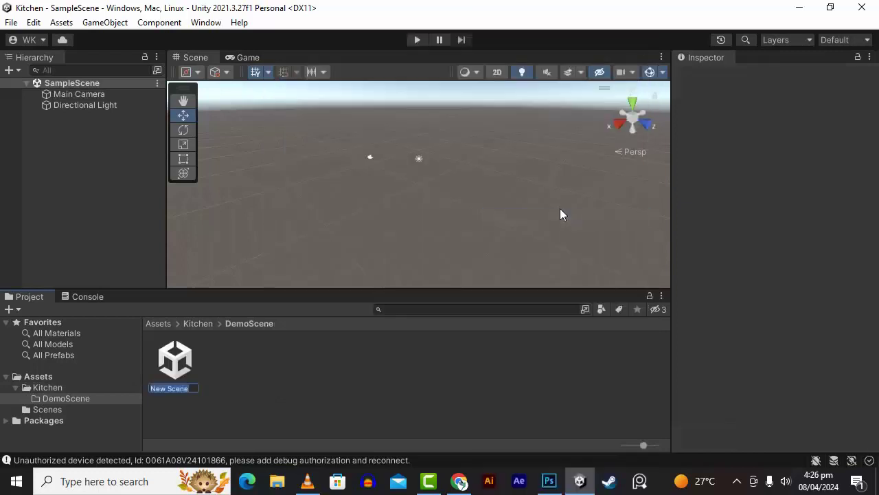
text(DemoScene)
key(Return)
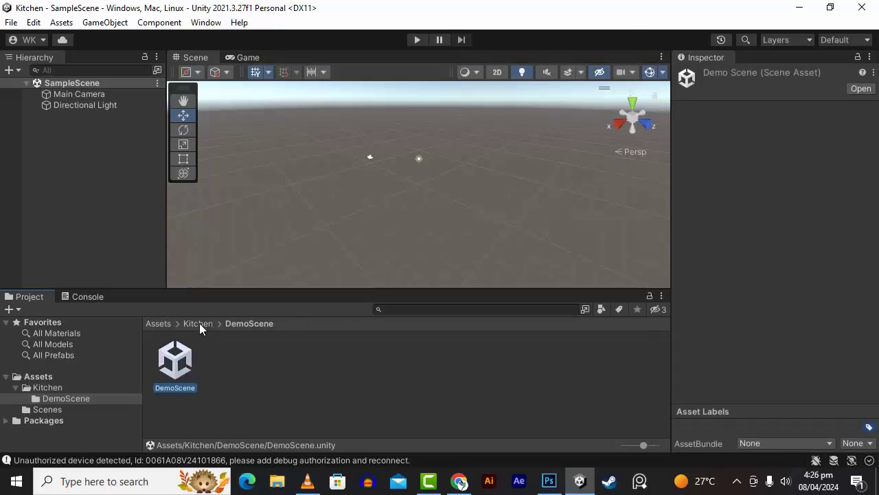
- Open the DemoScene scene from the Kitchen/DemoScene folder in place of SampleScene
click(158, 324)
click(225, 357)
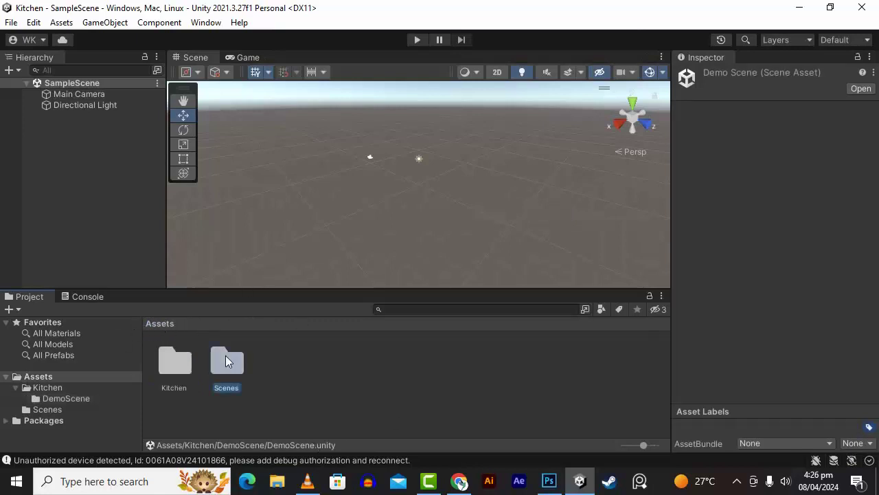
double_click(177, 365)
double_click(176, 363)
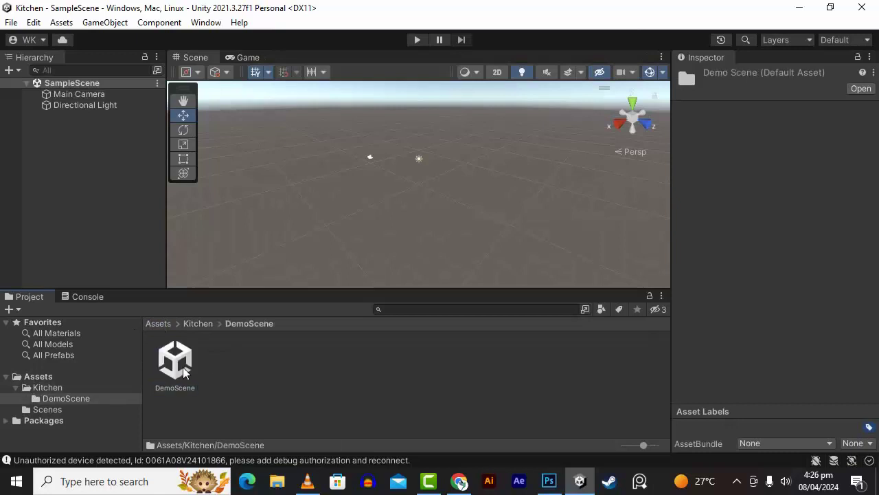
double_click(184, 367)
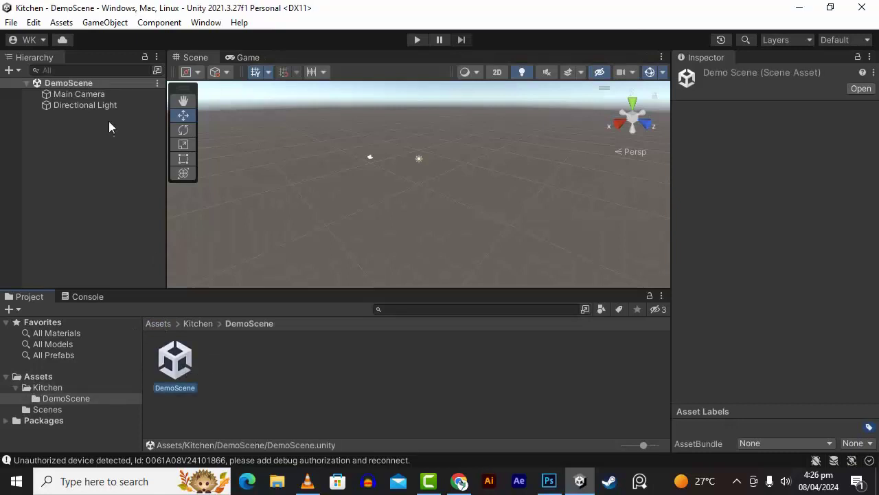
- Delete the default Scenes folder from Assets and confirm the deletion
click(158, 323)
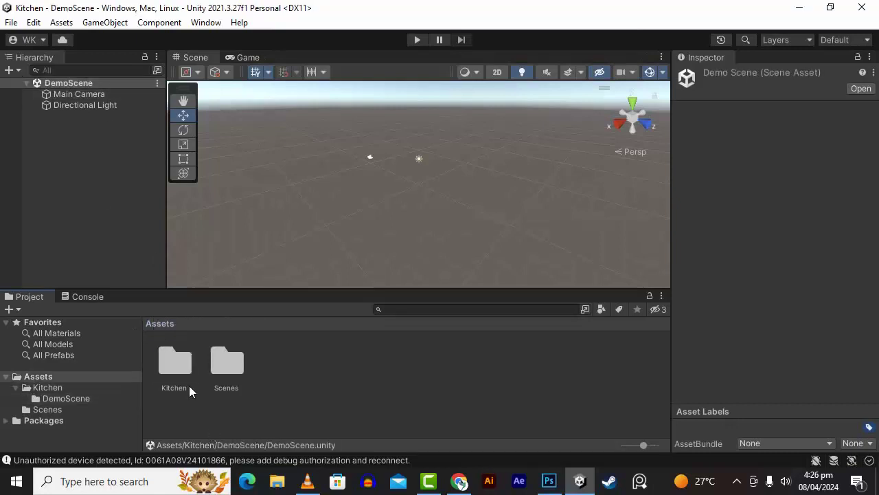
right_click(226, 357)
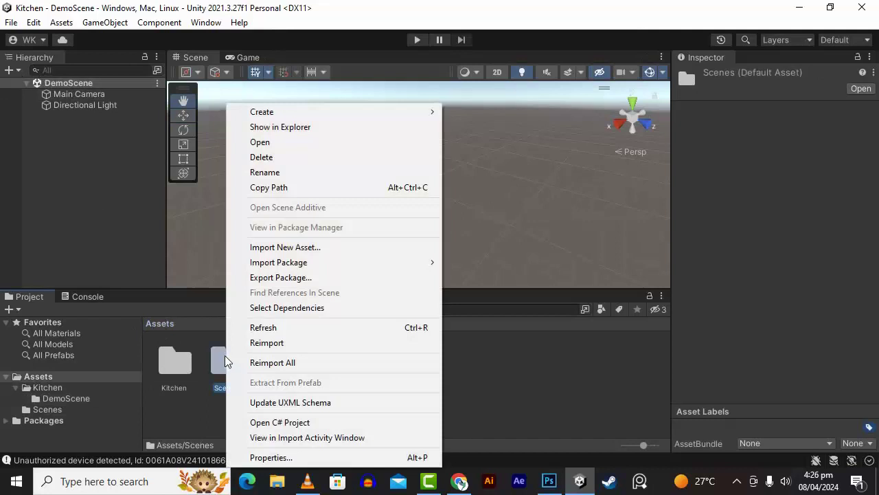
click(271, 157)
click(479, 268)
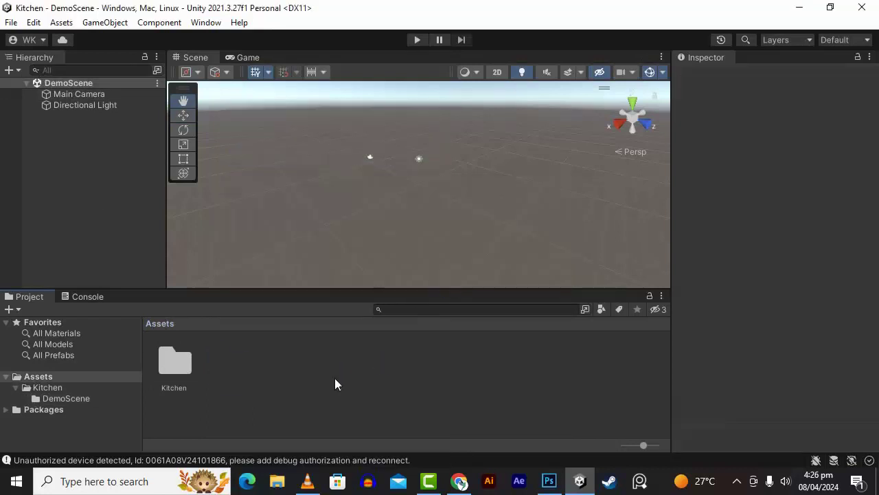
double_click(167, 368)
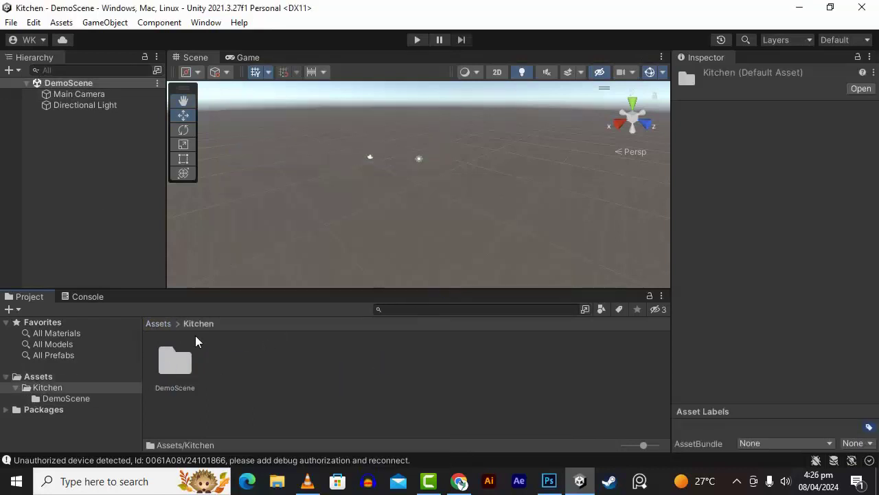
click(158, 323)
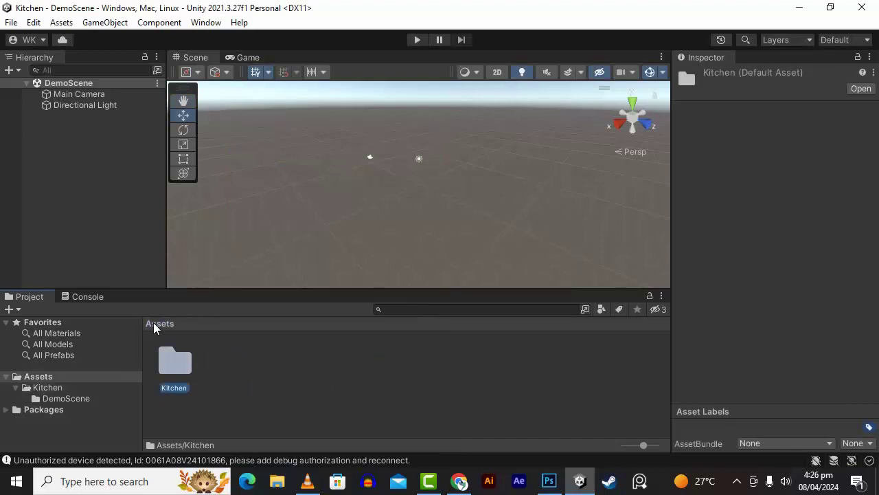
click(208, 373)
- Create a folder named Models inside the Kitchen folder
double_click(176, 363)
right_click(263, 365)
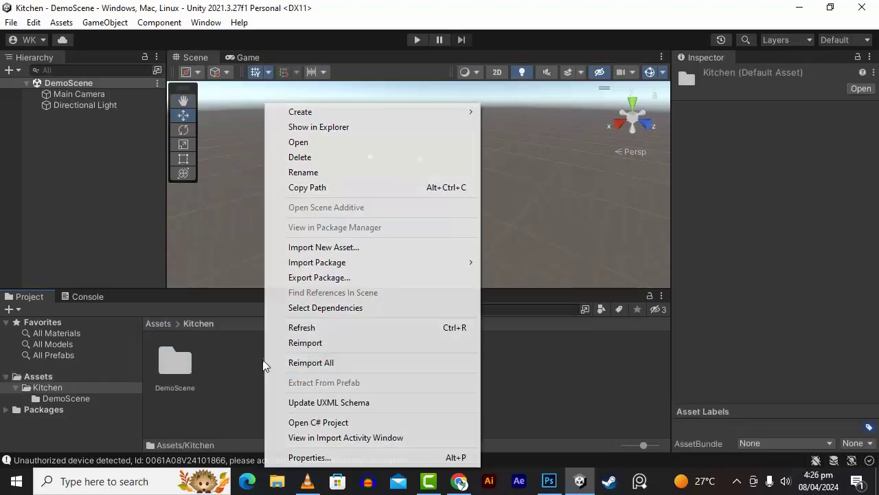
mouse_move(371, 112)
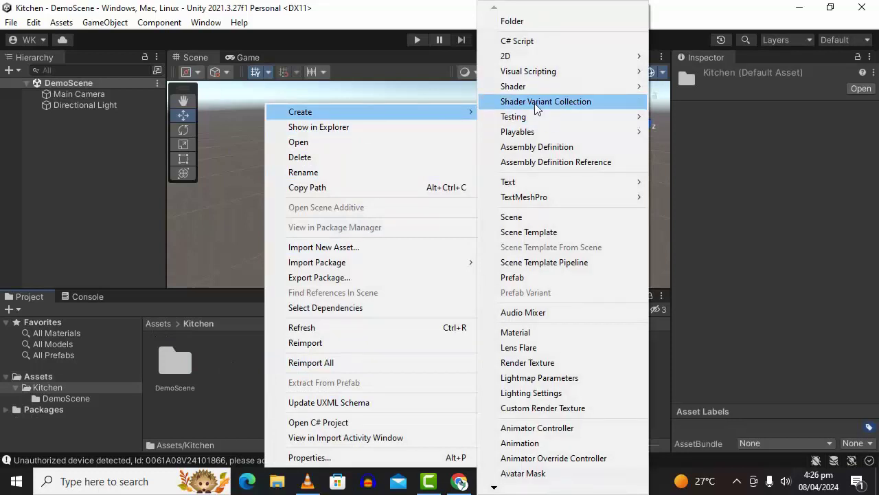
click(555, 22)
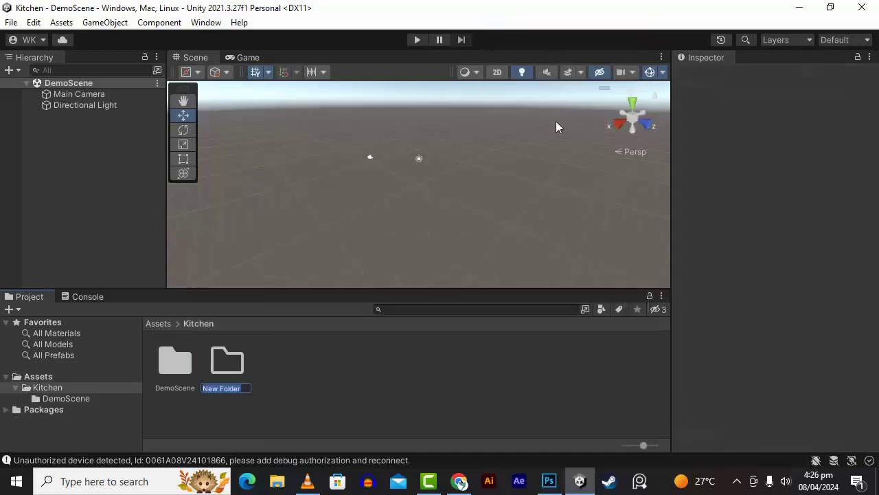
text(Models)
key(Return)
click(345, 429)
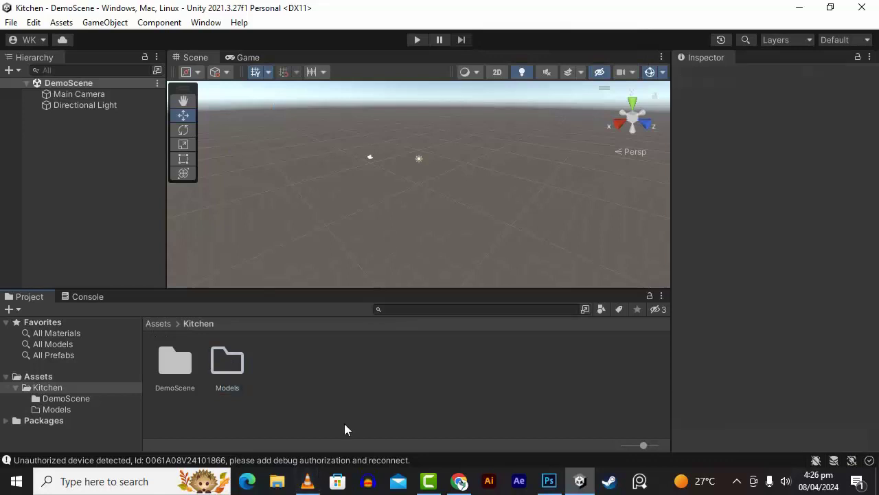
- Add a folder named Prefabs beside Models in the Kitchen folder
right_click(317, 364)
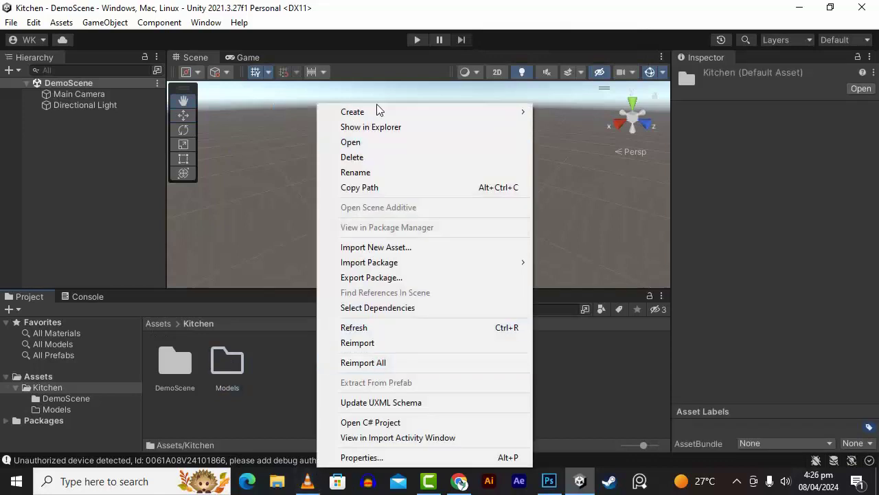
mouse_move(376, 113)
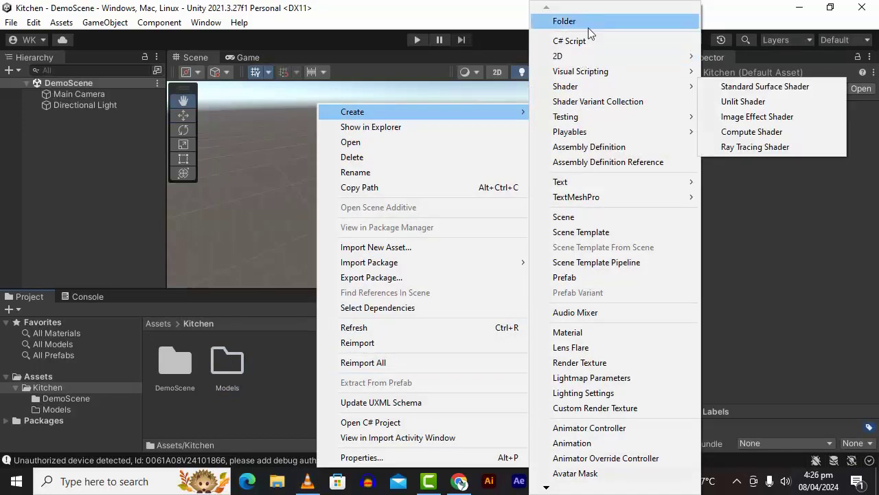
click(584, 21)
text(Prefabs)
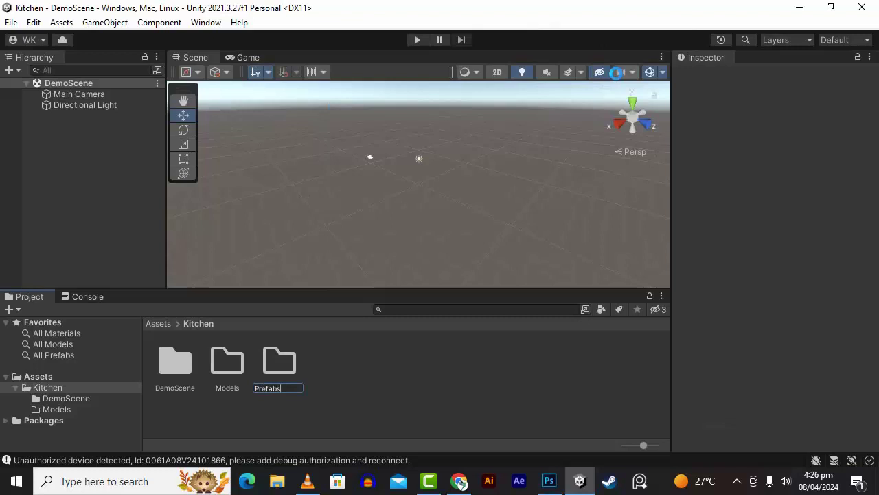
key(Return)
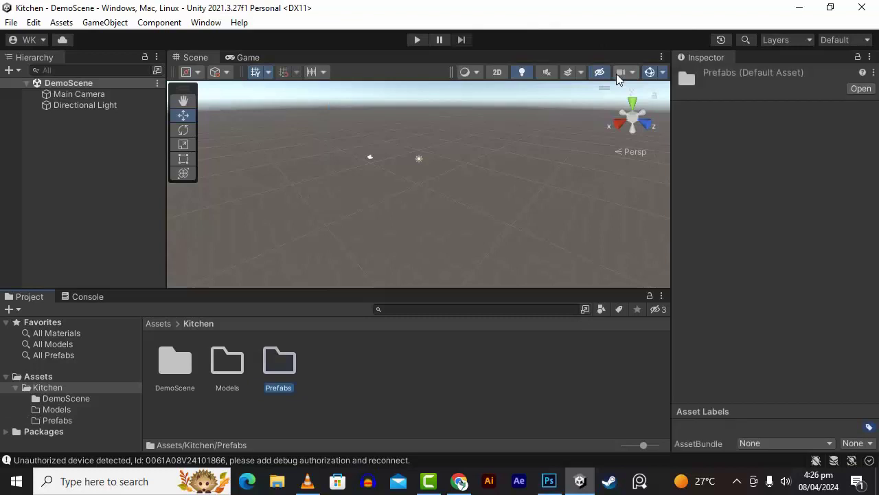
click(492, 407)
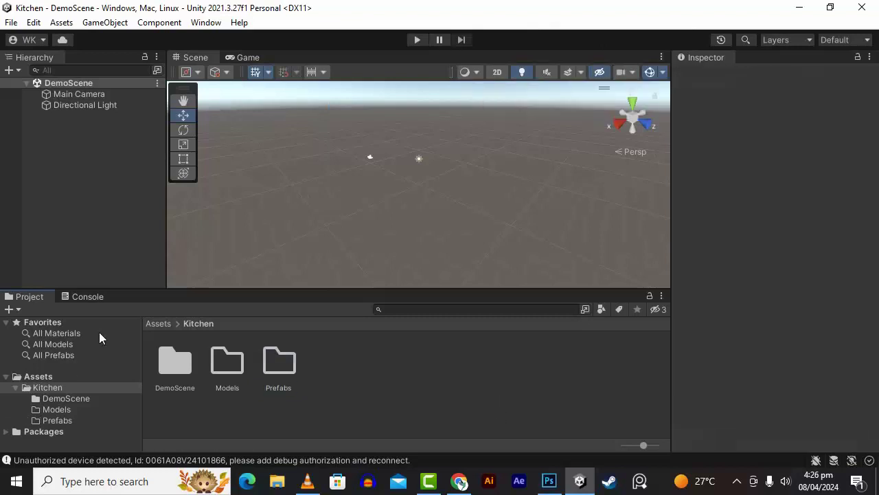
- Switch to File Explorer and go to the kitchen folder on the Desktop
click(738, 481)
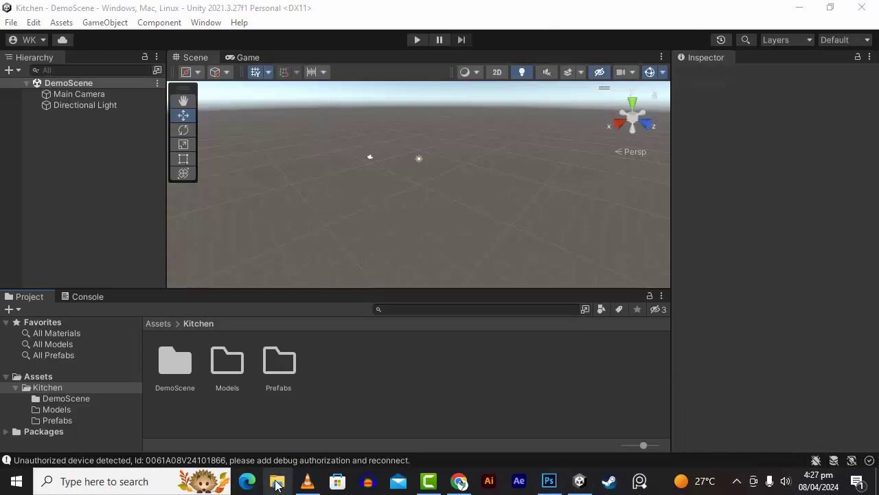
click(277, 483)
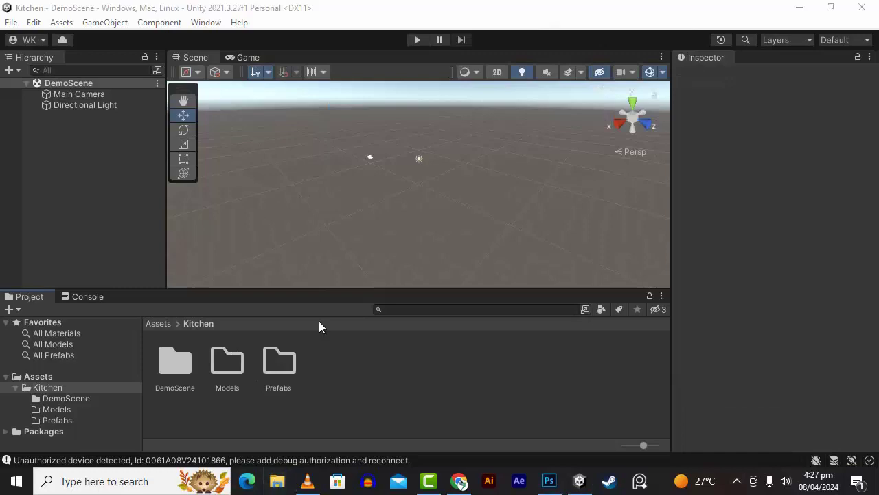
double_click(573, 168)
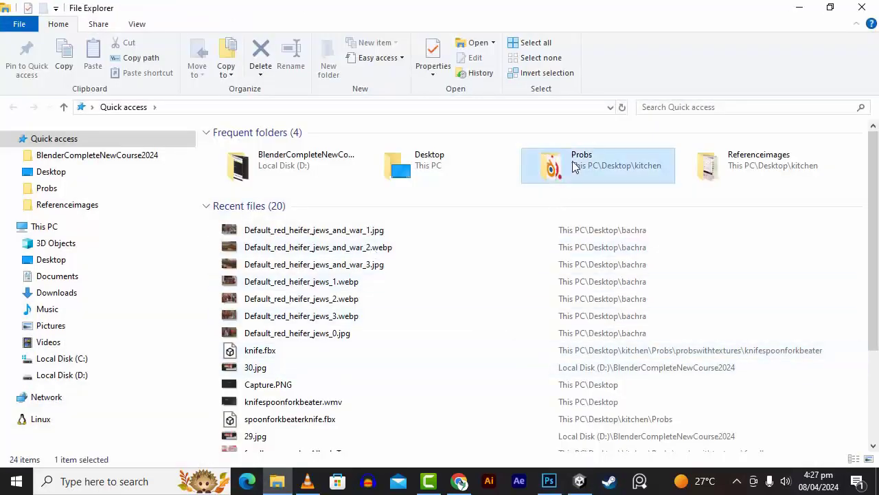
click(201, 107)
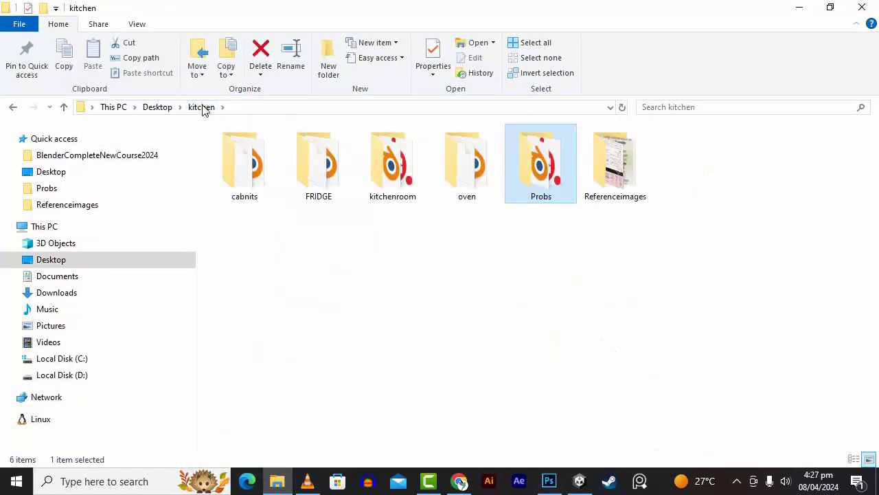
click(268, 309)
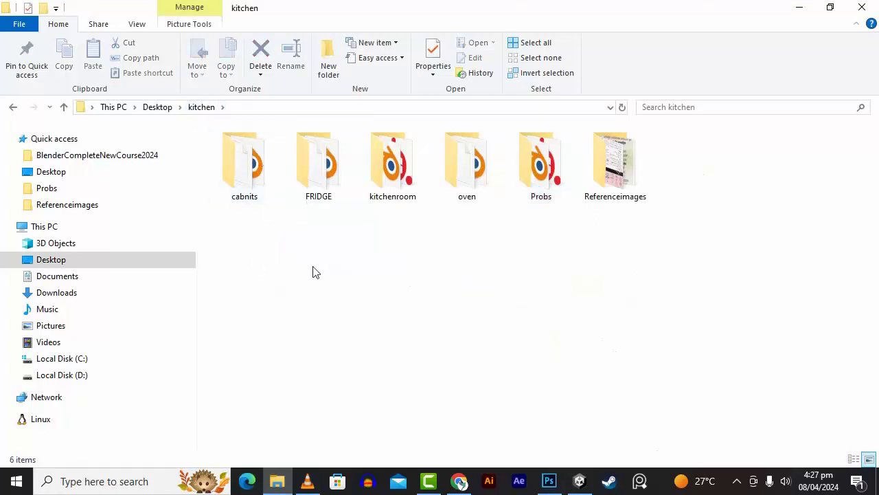
- Import the cabnitswithtextures folder from File Explorer's kitchen/cabnits folder into Unity's Kitchen/Models folder
double_click(237, 175)
double_click(259, 150)
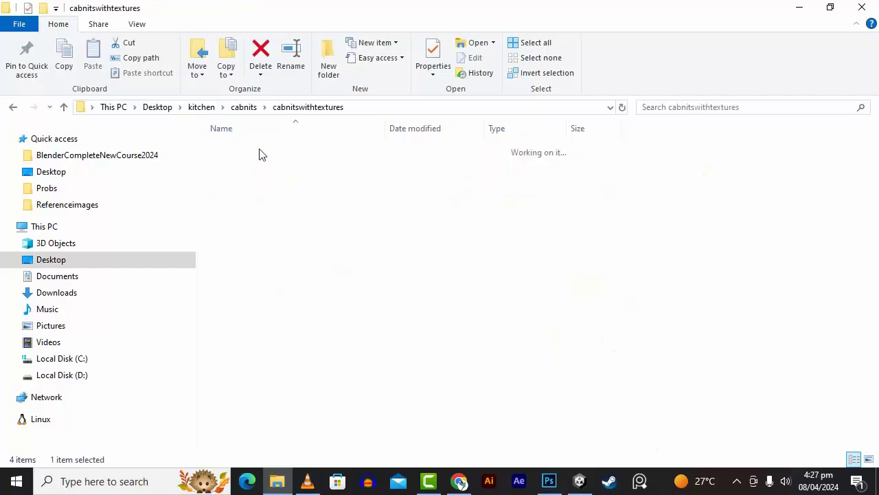
click(241, 108)
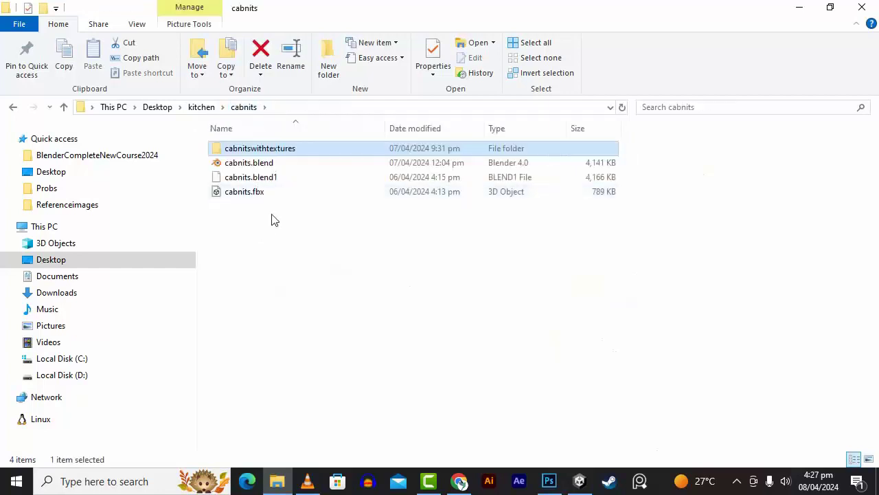
click(579, 481)
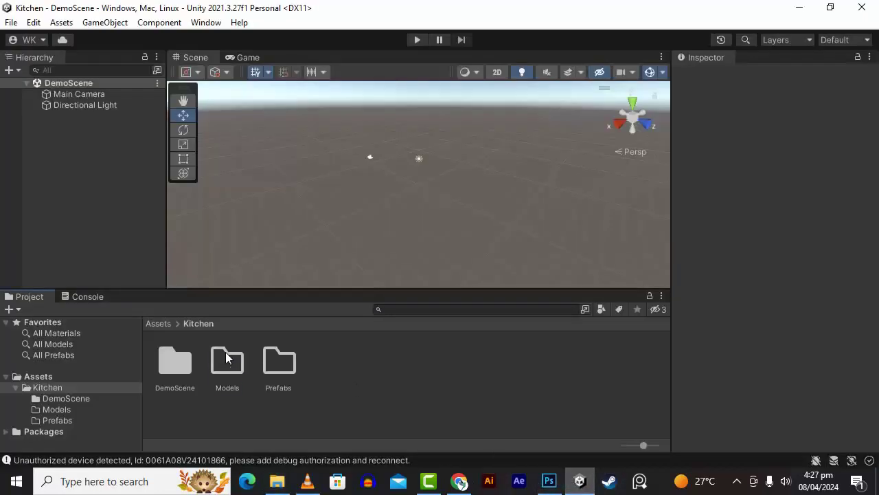
double_click(227, 361)
click(278, 483)
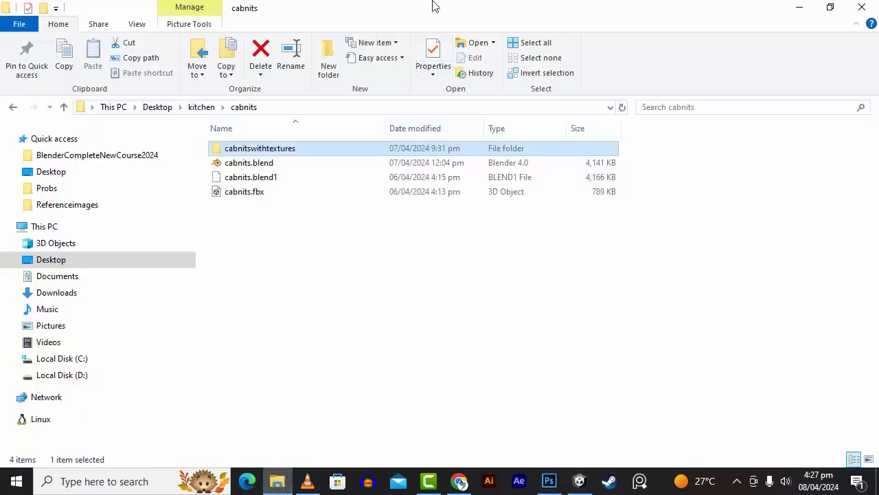
drag(436, 7, 687, 60)
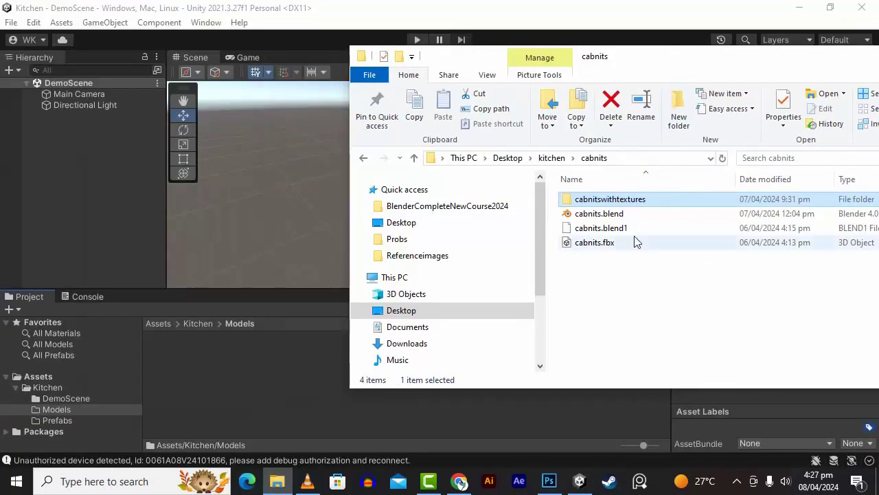
drag(610, 199, 179, 388)
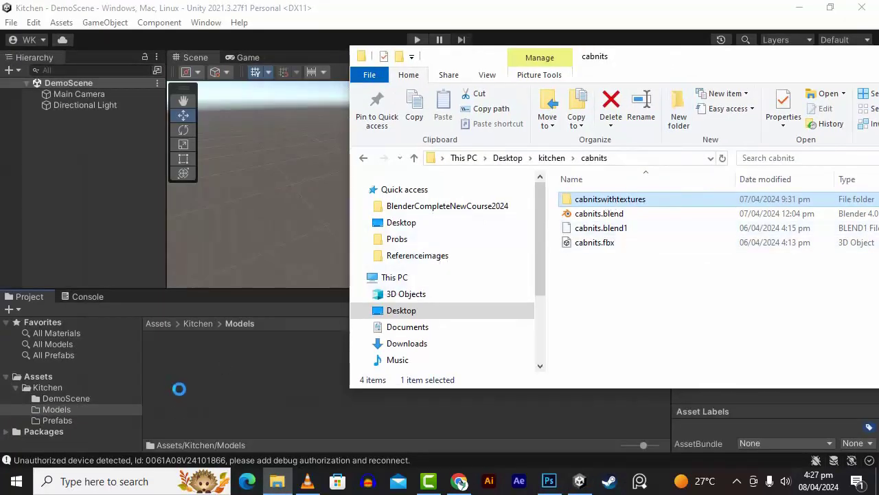
- Import the fridgewithtextures folder from the kitchen/FRIDGE folder on disk into the project's Models folder
click(552, 159)
double_click(693, 238)
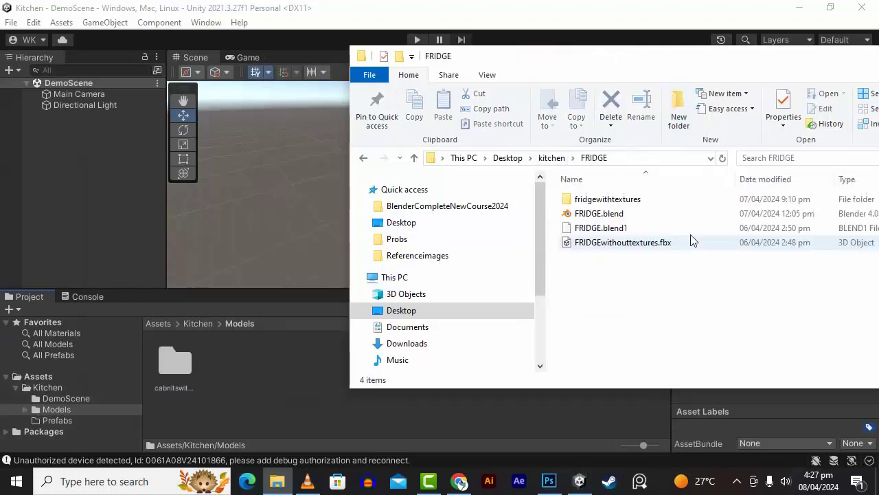
click(588, 200)
drag(591, 199, 259, 373)
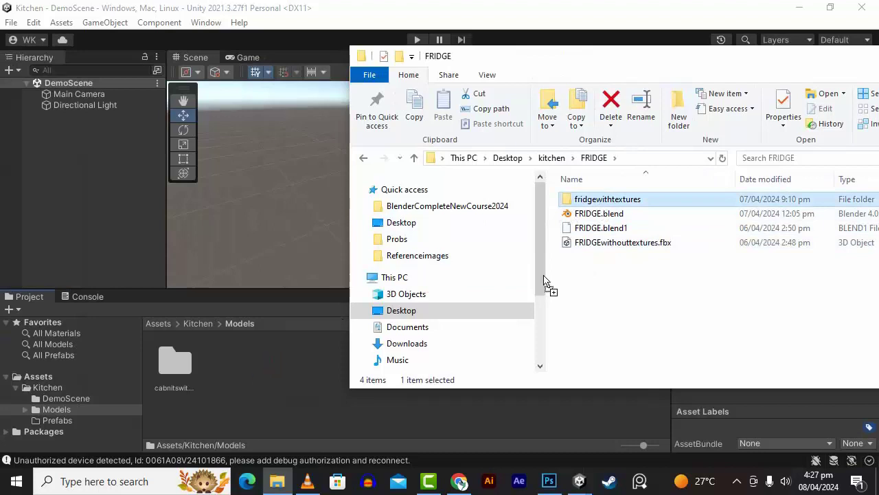
- Import the roomwithtextures folder from the kitchen/kitchenroom folder on disk into the project's Models folder
click(552, 158)
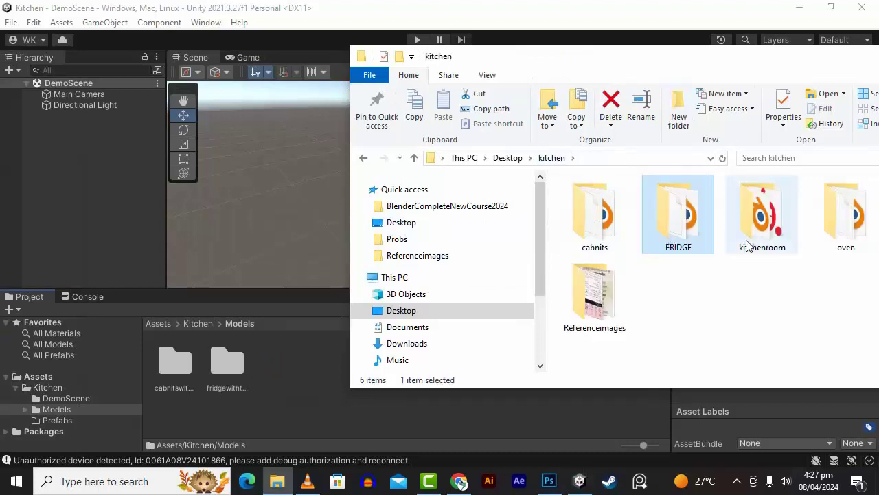
double_click(770, 218)
drag(601, 200, 295, 354)
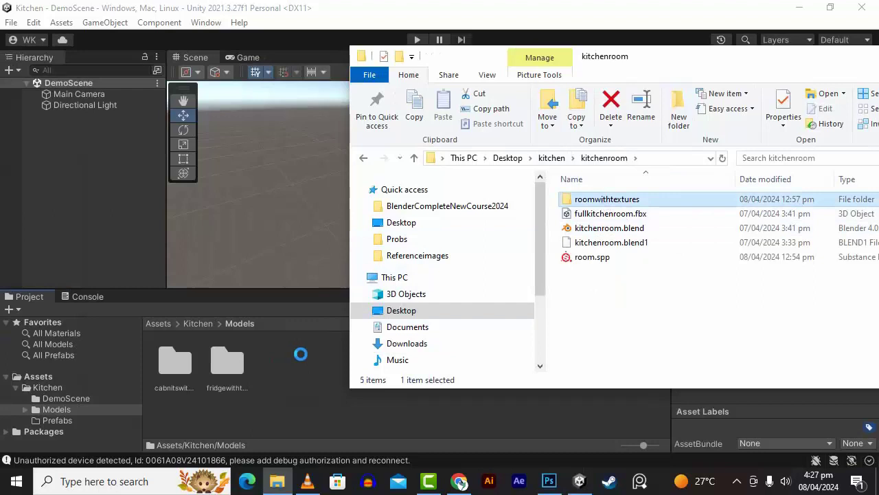
- Import the ovenwithtextures folder from kitchen/oven into the project's Models folder and return to the kitchen folder on disk
click(550, 158)
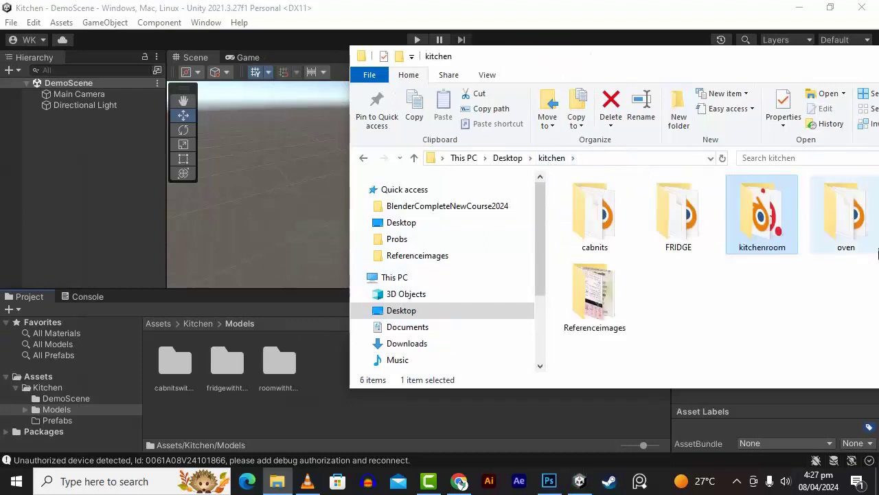
click(838, 239)
double_click(839, 238)
drag(578, 199, 340, 415)
drag(437, 384, 437, 402)
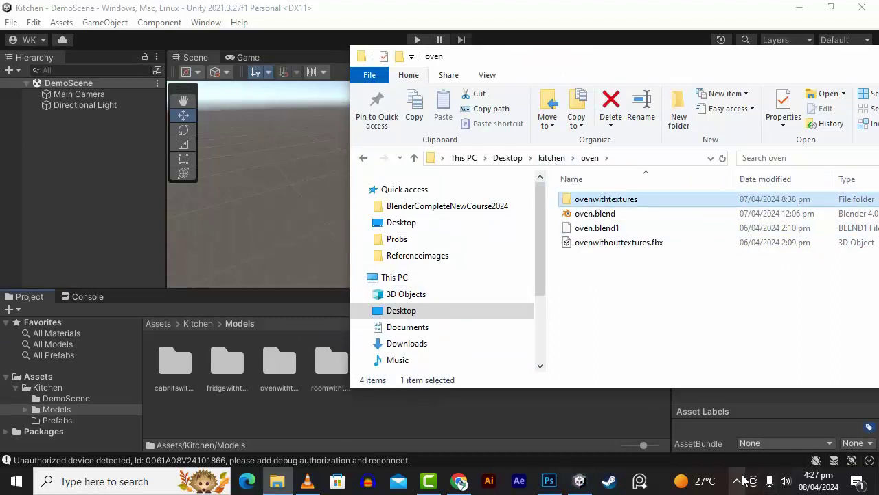
click(545, 157)
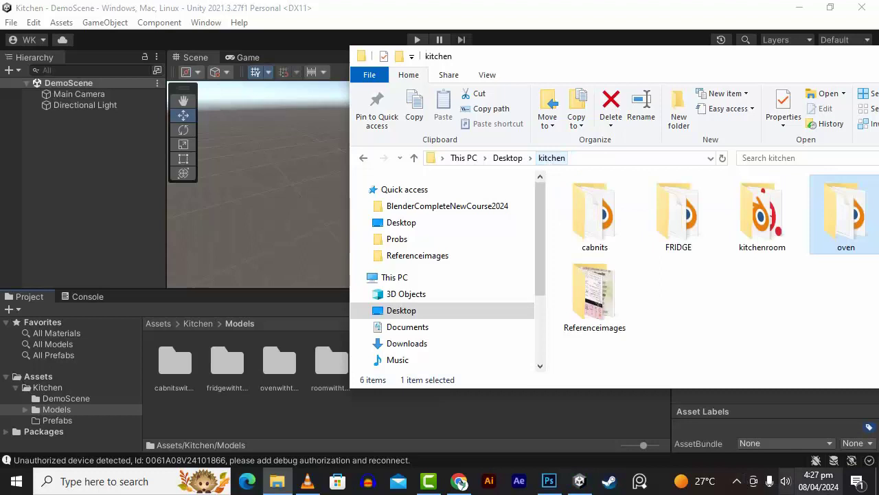
click(737, 480)
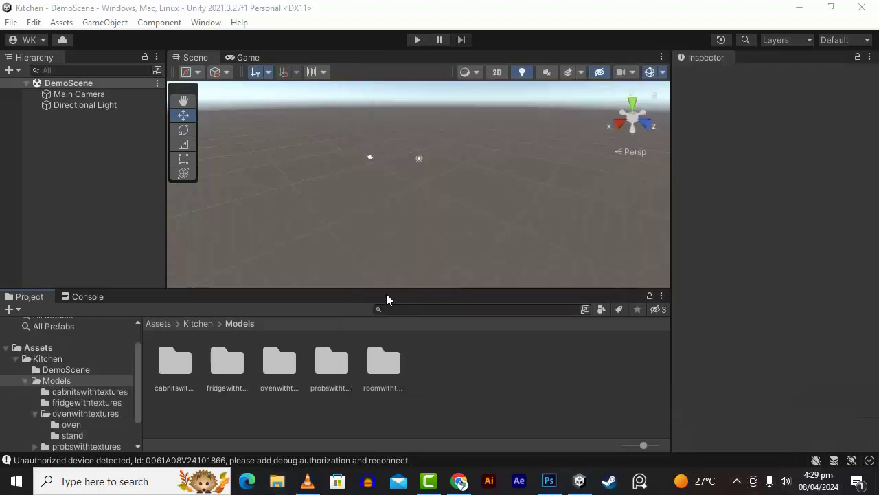
- Open the cabnitswithtextures folder in Models and add the cabnits model to the DemoScene hierarchy
drag(671, 291, 681, 294)
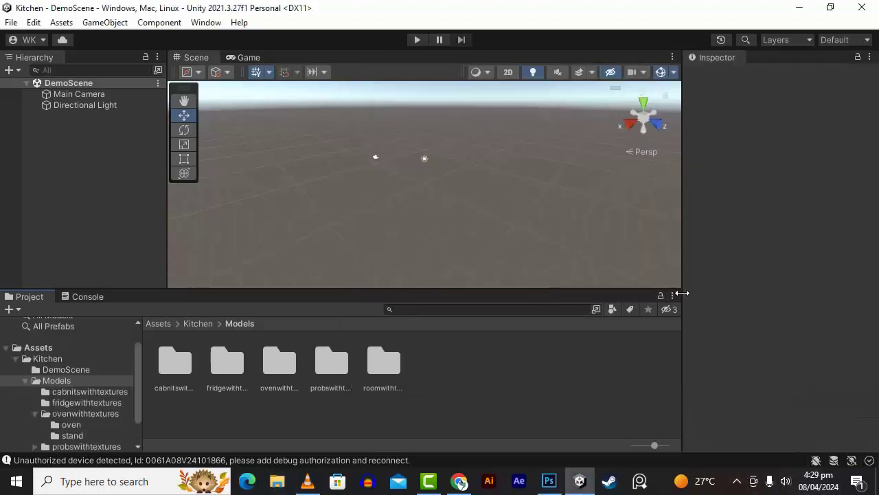
click(380, 354)
click(460, 383)
click(173, 370)
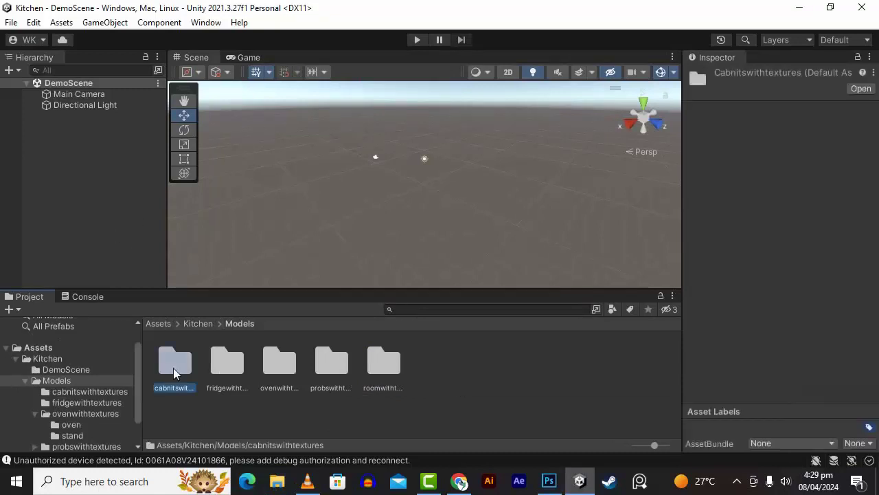
double_click(173, 373)
drag(187, 375, 114, 167)
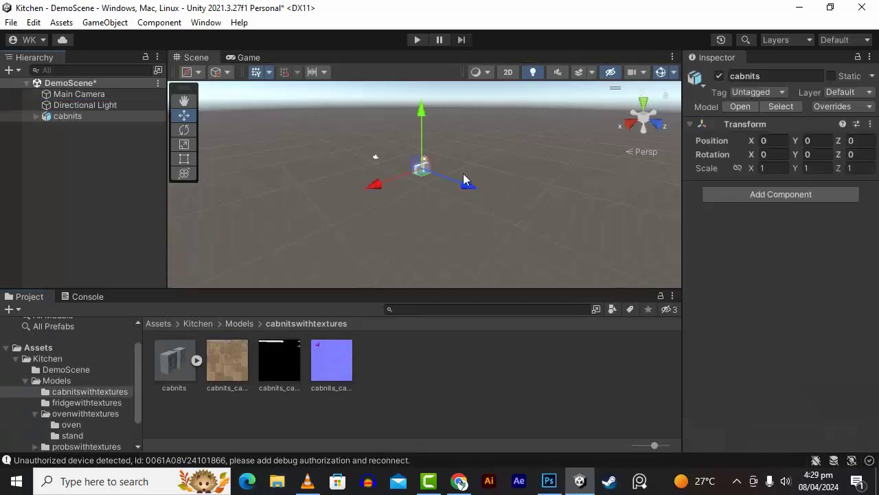
- Unpack the cabnits model instance in the DemoScene hierarchy and expand it to list its parts
scroll(460, 176, up, 5)
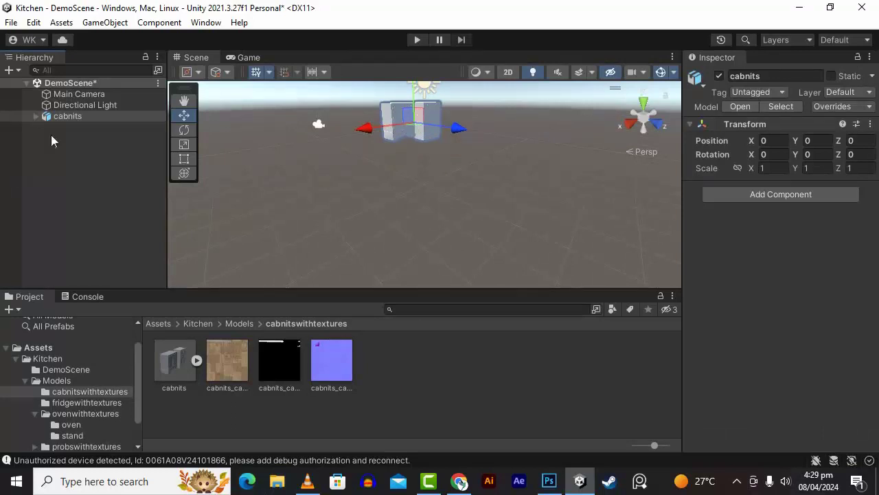
right_click(67, 118)
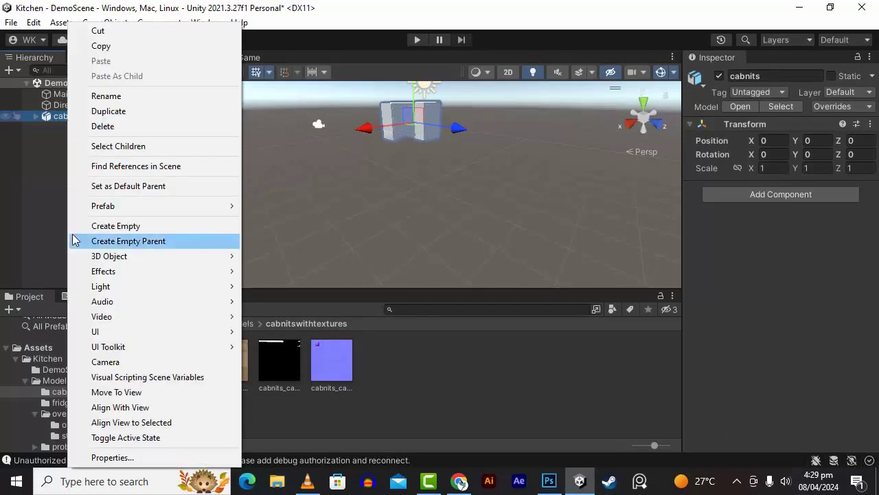
mouse_move(121, 209)
click(270, 267)
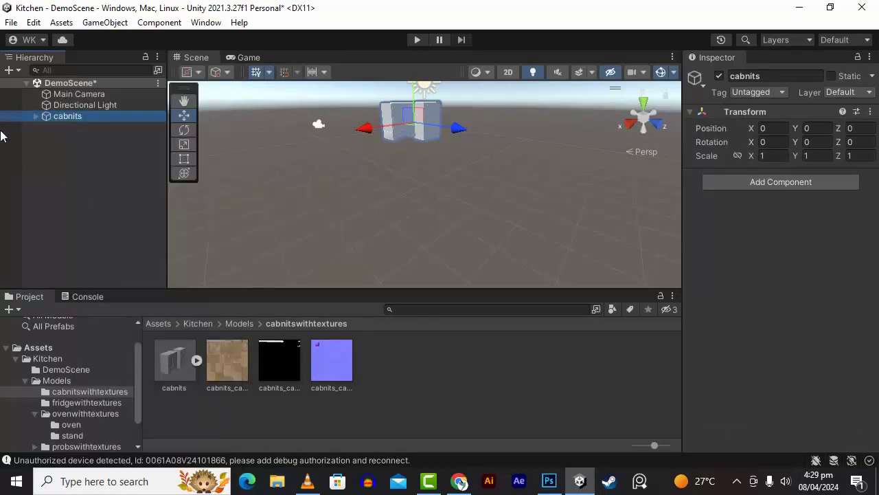
click(33, 116)
scroll(116, 203, down, 1)
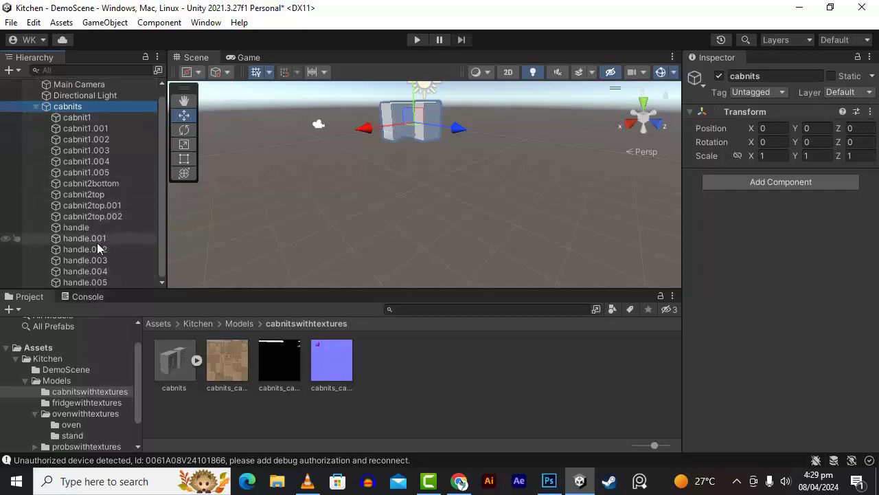
scroll(84, 215, up, 1)
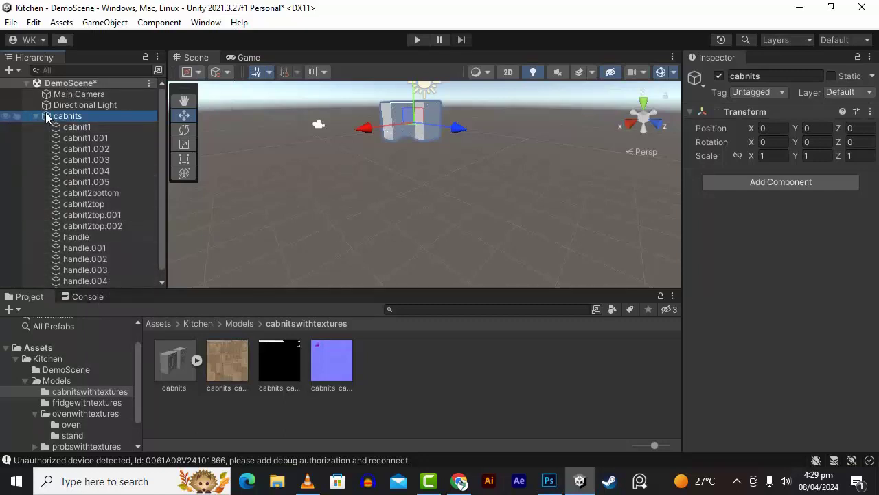
- Apply the brown cabinet albedo texture to the large cabinet door cabnit2top.002 in the scene
scroll(397, 118, up, 2)
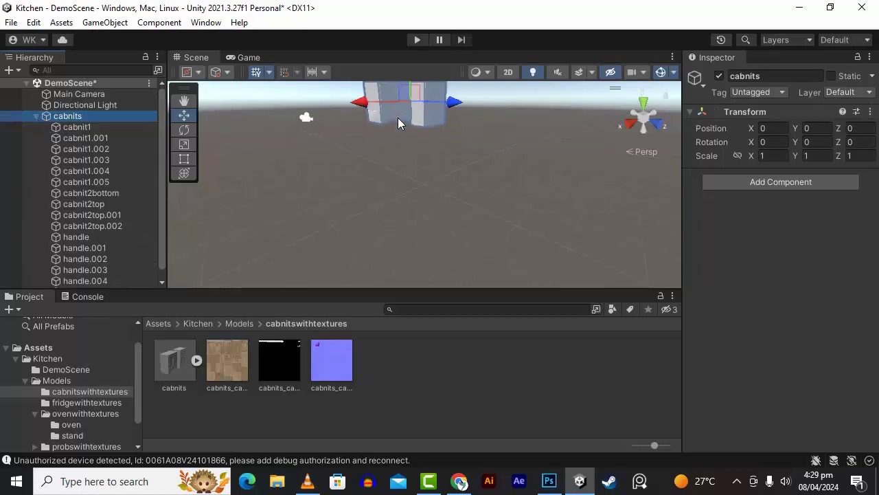
scroll(397, 117, down, 3)
middle_drag(456, 129, 421, 238)
scroll(421, 238, up, 6)
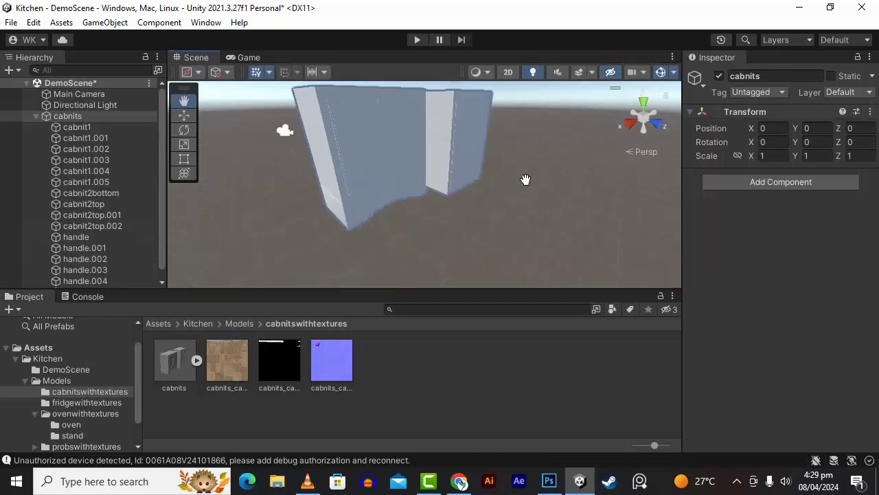
click(184, 115)
drag(232, 356, 342, 246)
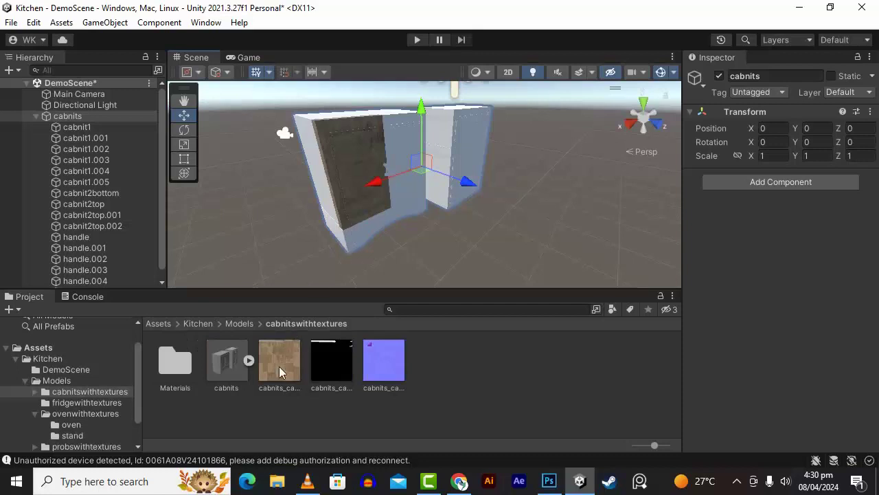
- Assign the black cabinet texture as metallic map and the blue one as normal map in the cabnit2top.002 door's material
scroll(351, 200, up, 3)
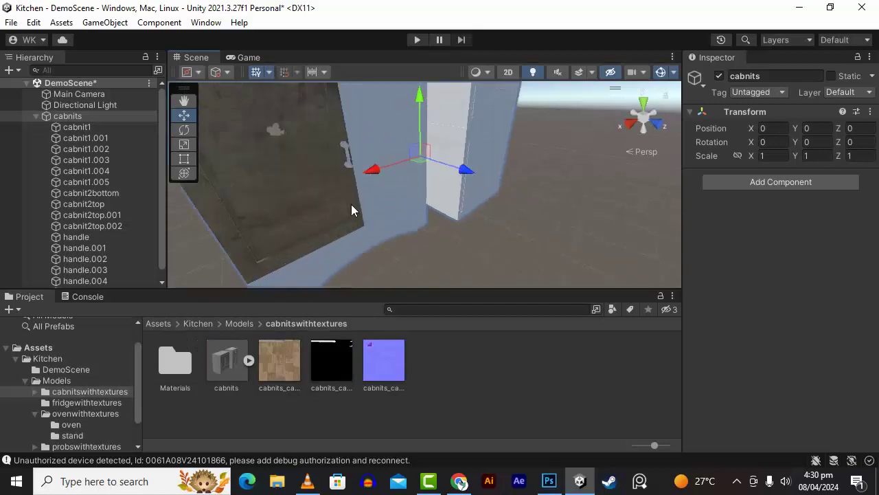
key(f)
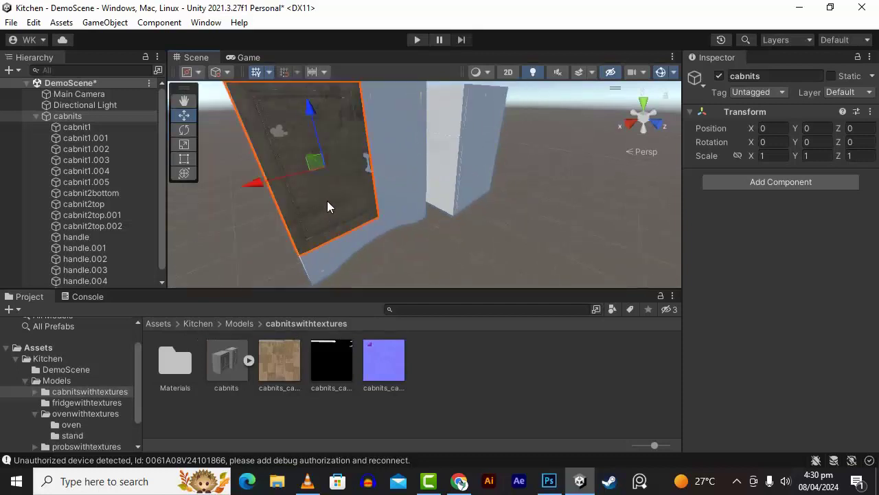
click(464, 217)
scroll(739, 261, down, 1)
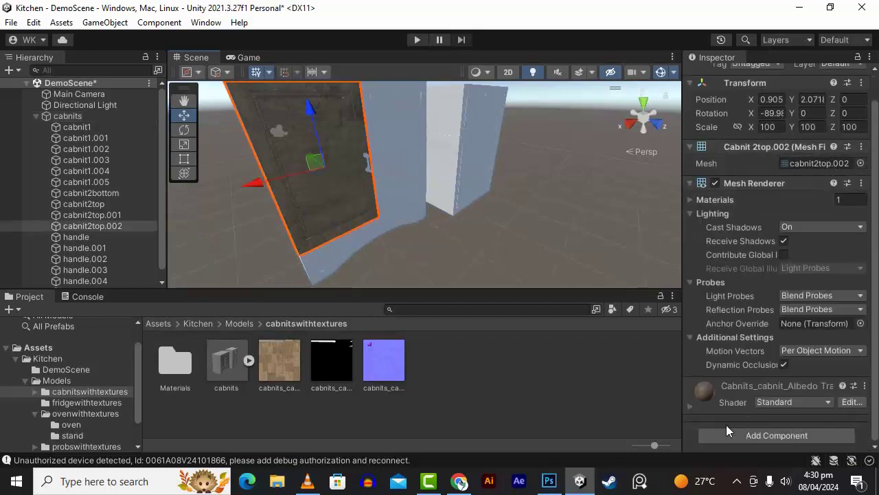
click(690, 406)
scroll(751, 295, down, 6)
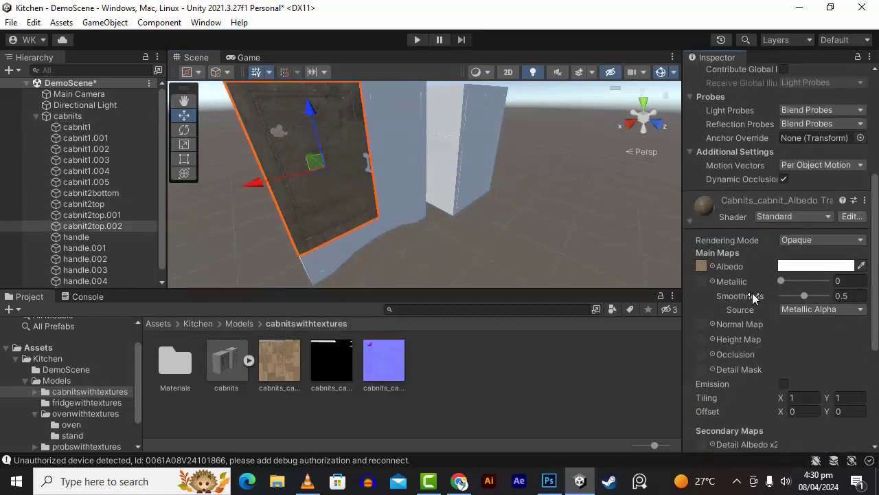
drag(332, 361, 703, 285)
drag(383, 364, 700, 326)
scroll(286, 180, up, 4)
scroll(352, 243, down, 4)
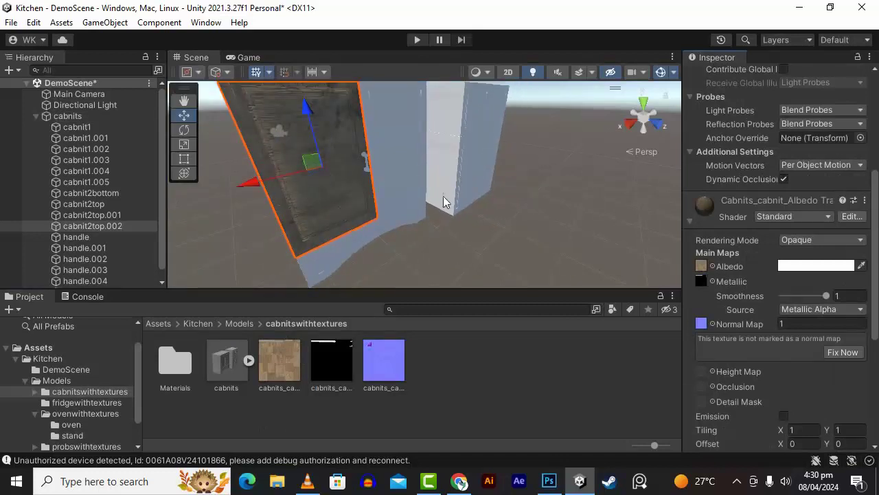
- Apply the brown cabinet albedo texture to the large cabinet's remaining panels and to the small cabinet's lower door cabnit1.005 and upper section
scroll(444, 204, down, 2)
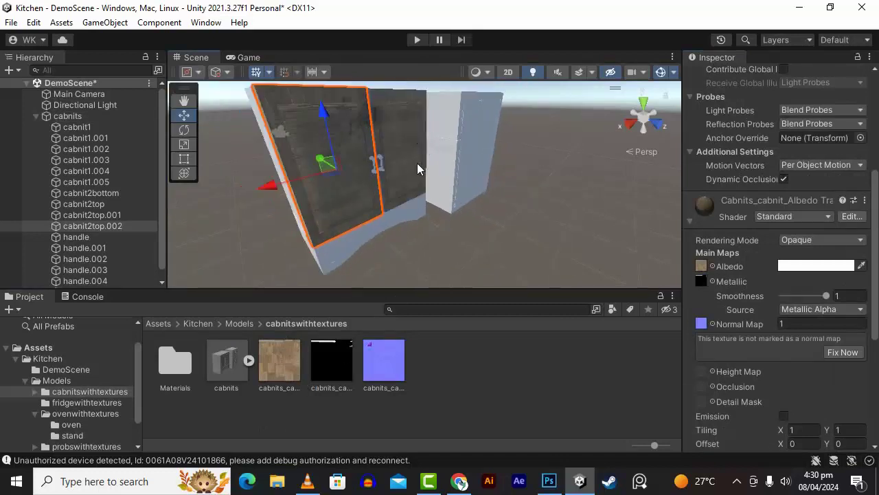
drag(395, 219, 395, 219)
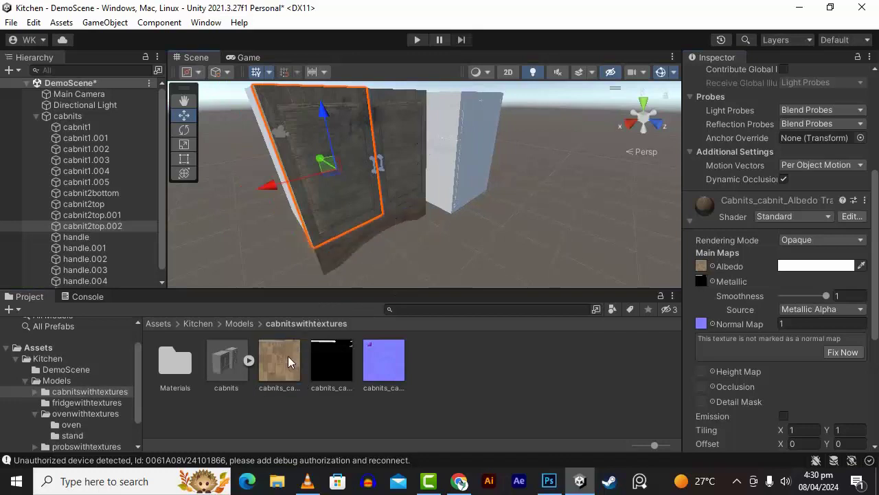
drag(288, 356, 441, 186)
click(459, 173)
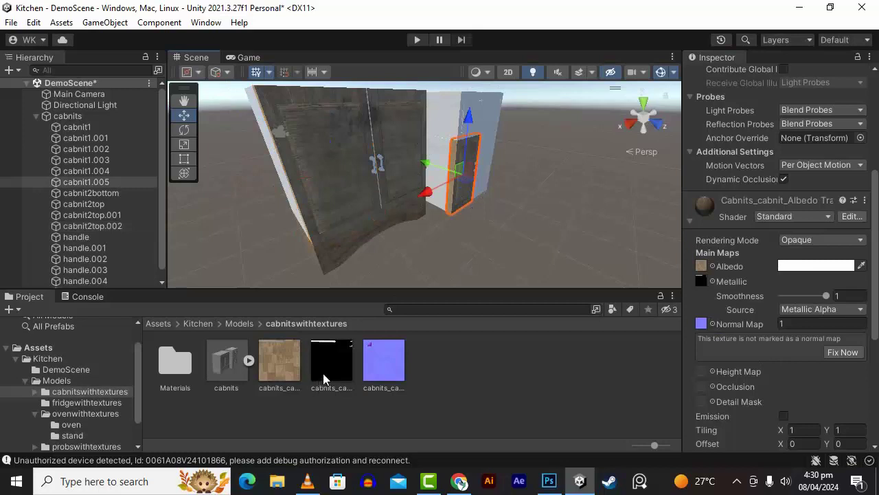
drag(323, 378, 457, 119)
drag(302, 359, 305, 224)
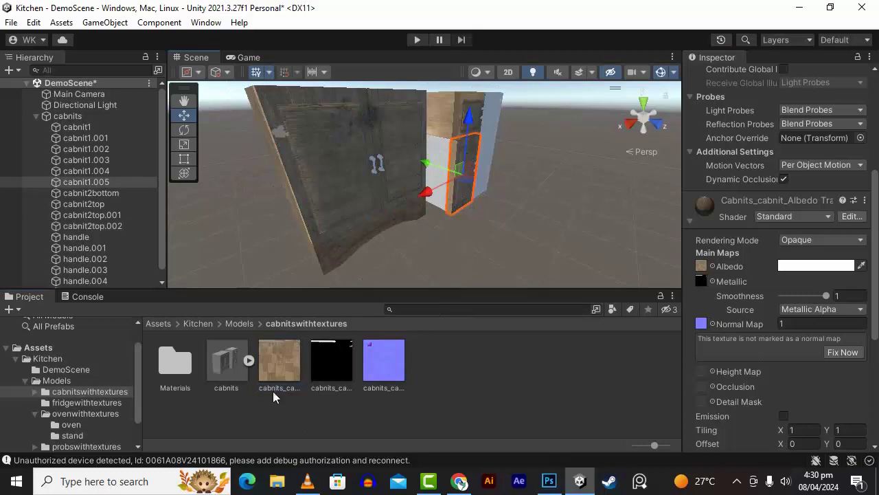
- Apply the brown albedo texture to the large cabinet's door handles and the small cabinet's white lower body
drag(334, 281, 377, 171)
scroll(392, 148, up, 5)
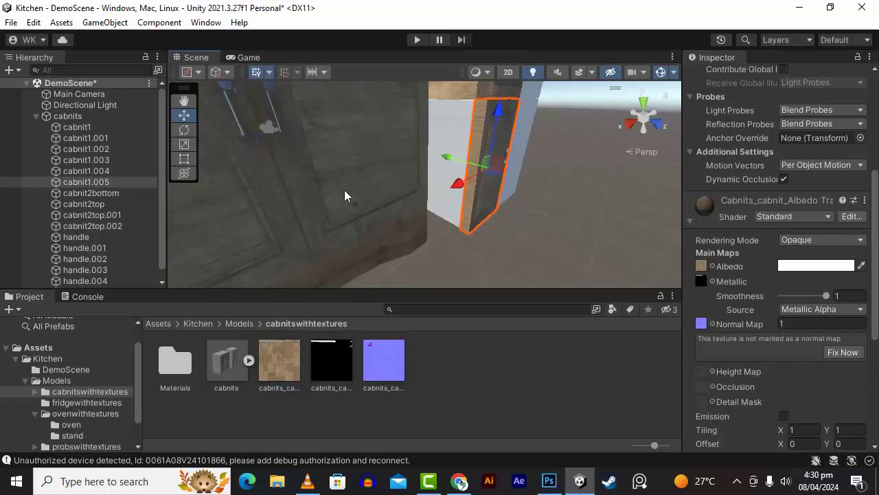
alt+drag(344, 190, 533, 175)
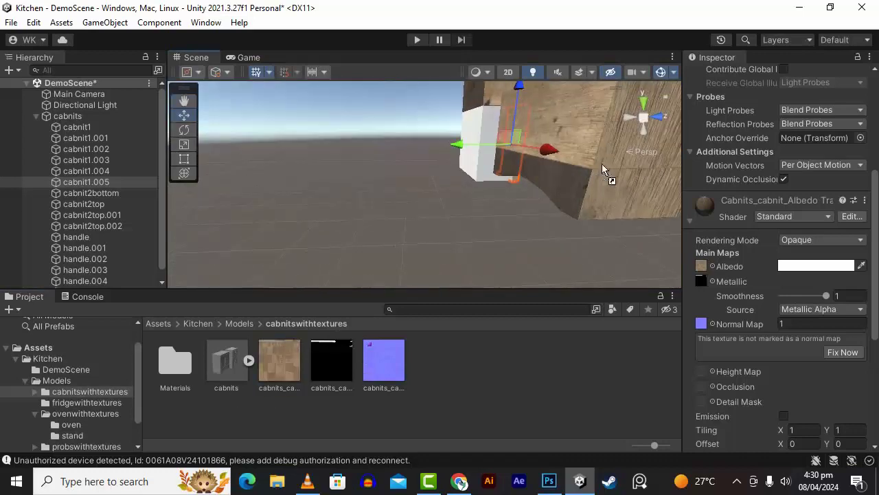
alt+drag(352, 205, 501, 253)
drag(283, 366, 461, 157)
- Apply the brown albedo texture to the small cabinet's other lower door and remaining untextured upper door
alt+drag(520, 200, 59, 229)
scroll(397, 181, up, 3)
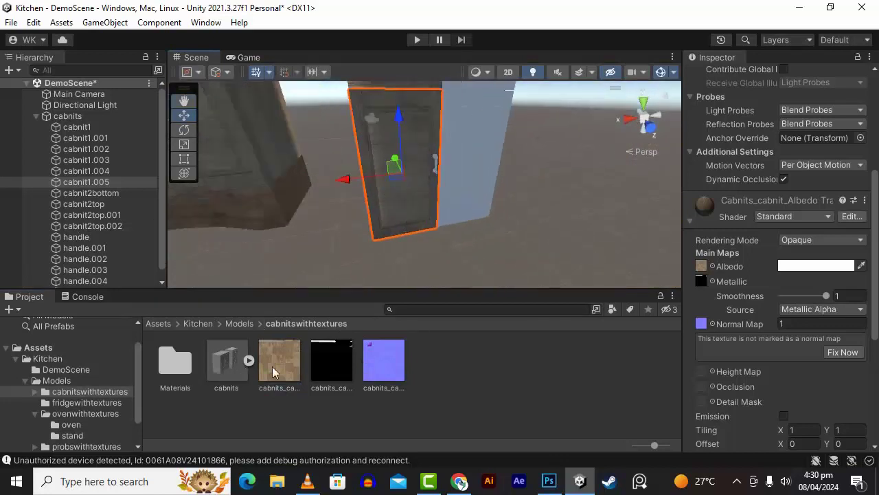
drag(469, 181, 470, 182)
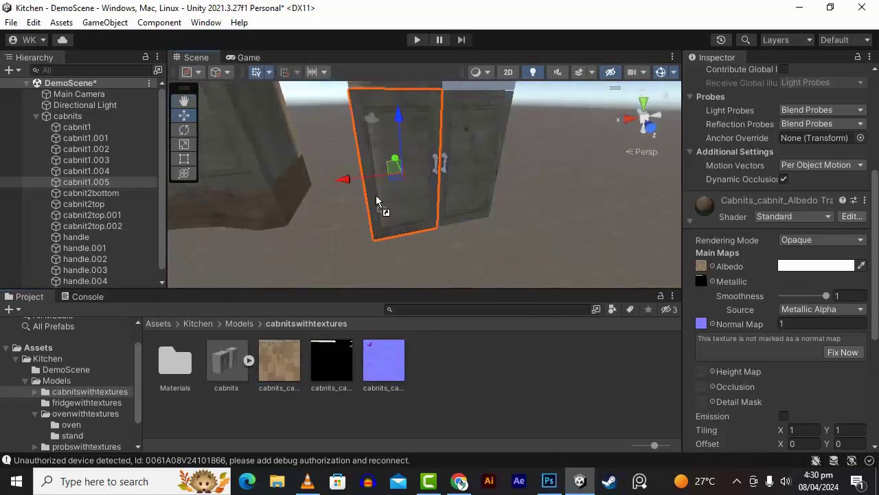
drag(459, 85, 459, 85)
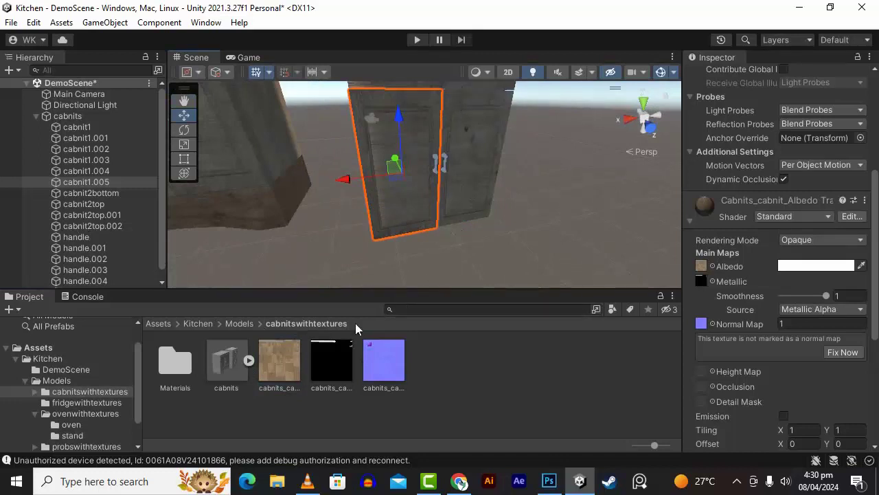
- Apply the brown albedo texture to the small cabinet's upper and lower door handles
drag(279, 360, 445, 165)
drag(279, 360, 429, 176)
drag(434, 156, 434, 155)
scroll(447, 198, up, 5)
scroll(447, 198, down, 5)
alt+drag(521, 213, 556, 260)
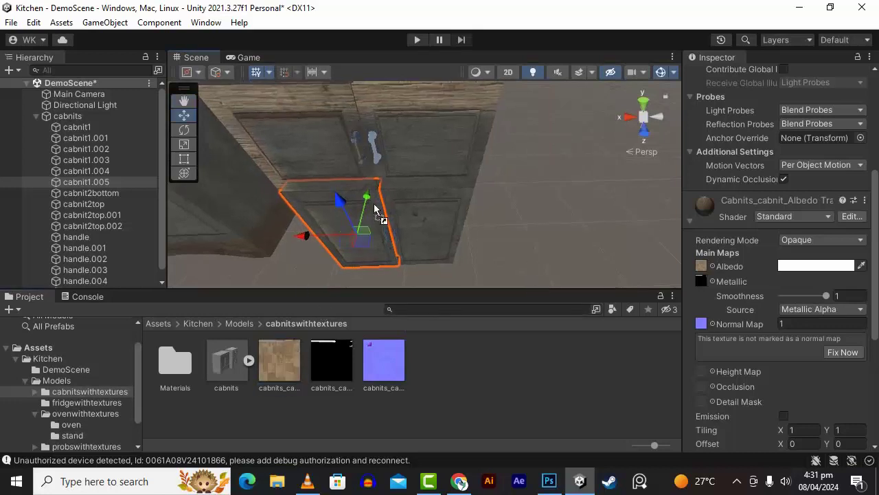
alt+drag(387, 179, 450, 120)
scroll(497, 208, down, 3)
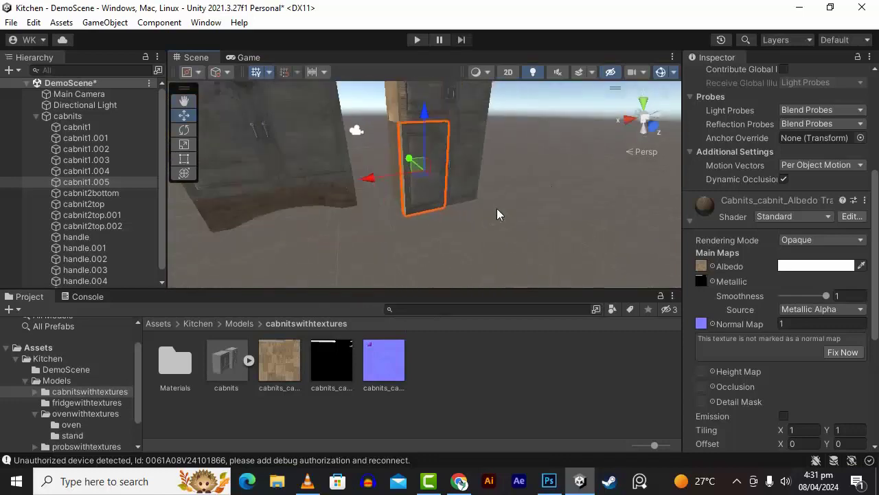
scroll(497, 208, up, 3)
alt+drag(373, 223, 366, 136)
scroll(399, 176, down, 4)
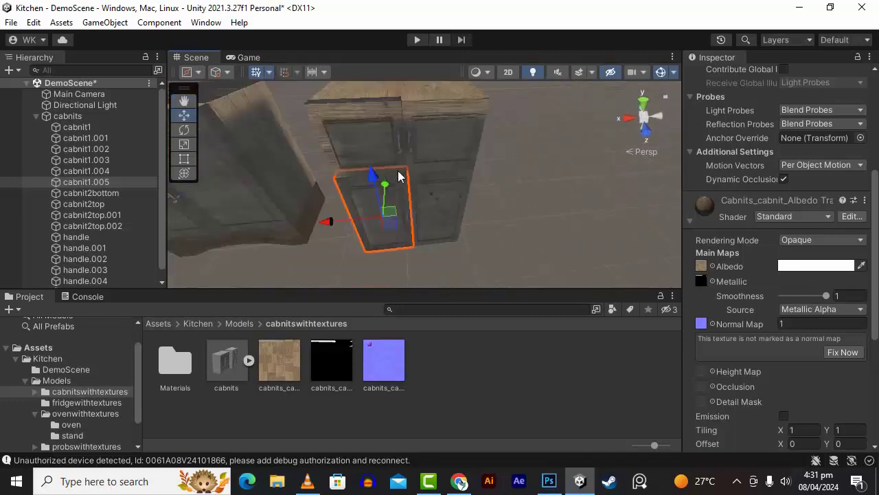
- Deselect everything and examine both cabinets from several angles for parts without texture
click(532, 217)
alt+drag(554, 231, 581, 274)
scroll(447, 215, up, 5)
alt+drag(447, 214, 429, 254)
scroll(401, 228, down, 5)
scroll(449, 228, down, 4)
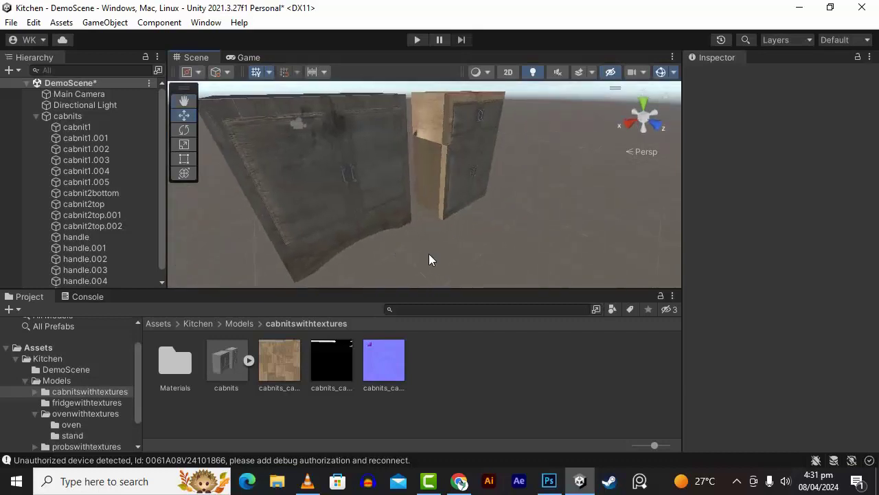
alt+drag(258, 143, 604, 218)
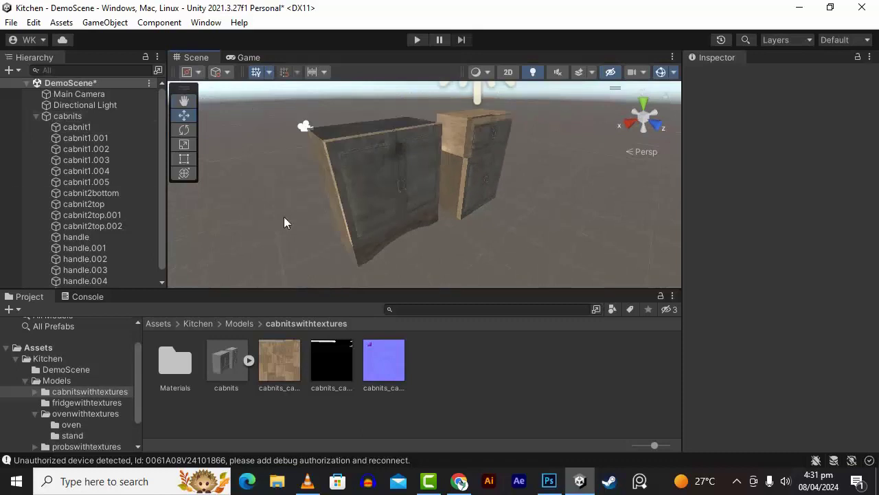
alt+drag(542, 219, 397, 211)
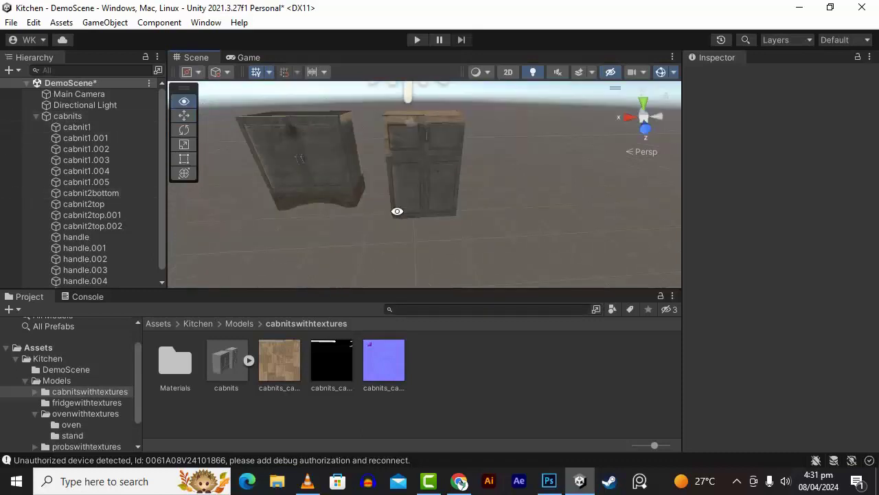
- Select all parts of the small cabinet in the scene and move them along X, away from the large cabinet
drag(553, 263, 375, 96)
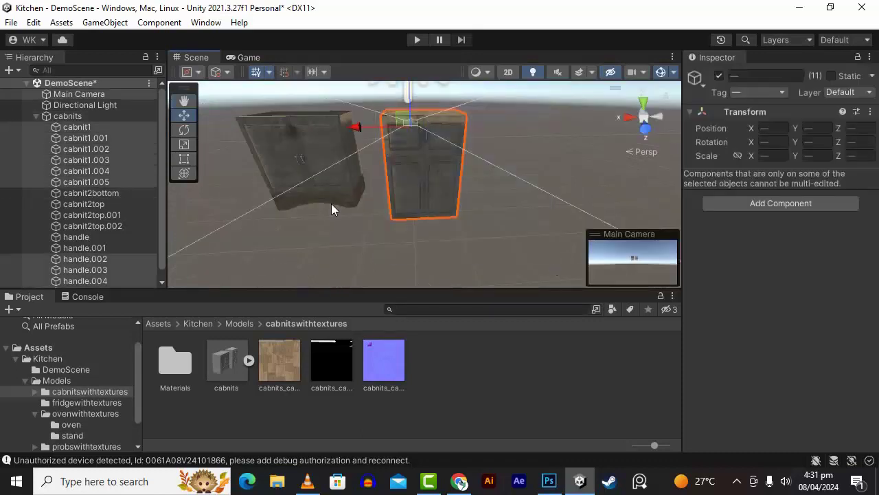
drag(357, 132, 378, 152)
- Create an empty game object in the DemoScene hierarchy and name it cabnit01
click(8, 70)
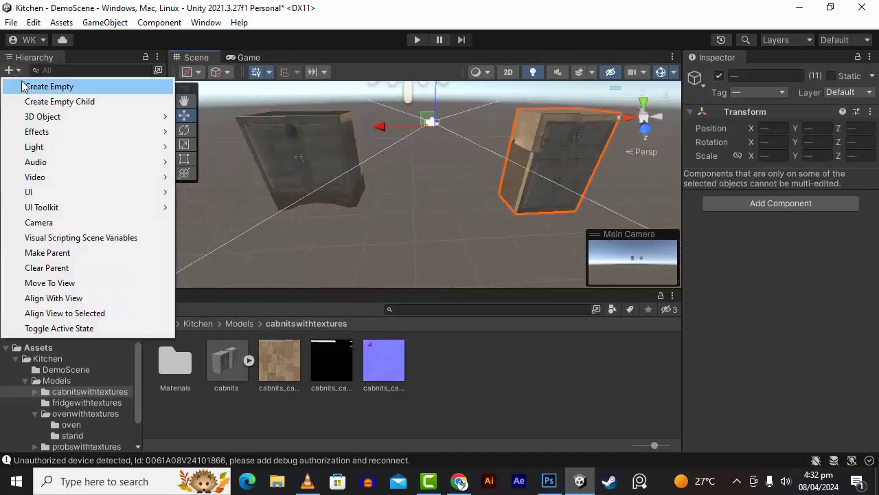
click(23, 85)
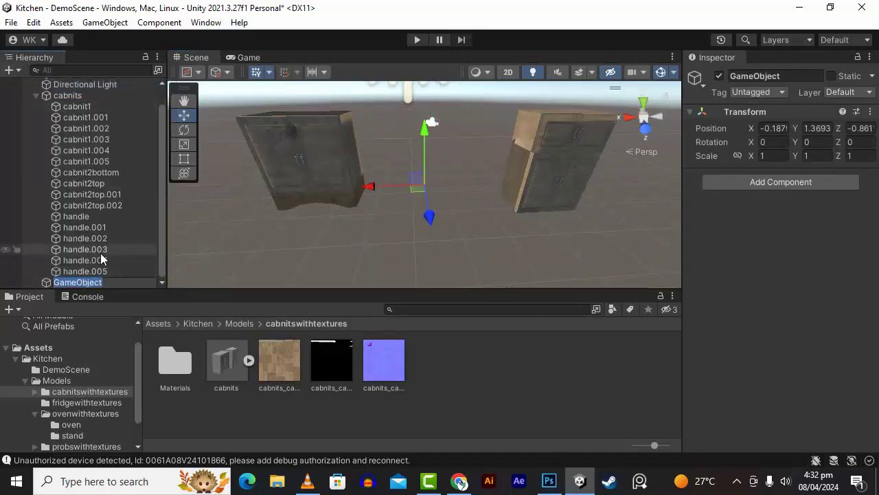
text(cabnit01)
key(Return)
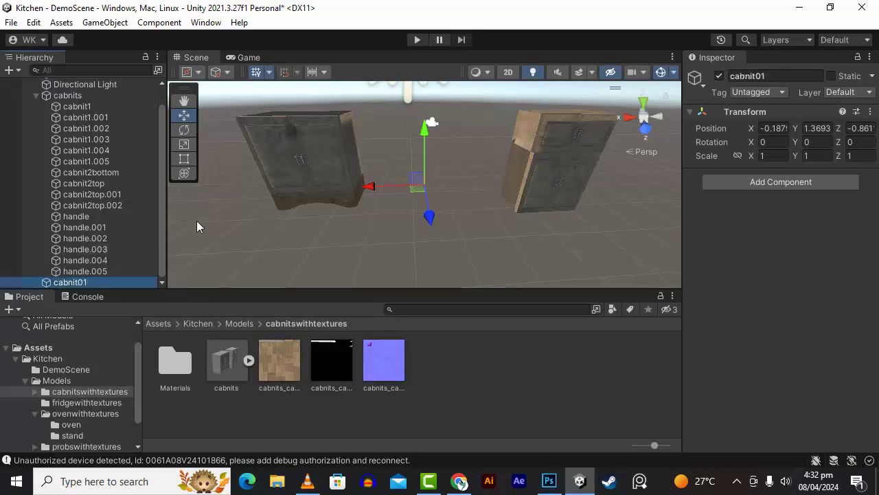
- Move the empty cabnit01 object to the small cabinet, at about X -1.414, Y 2.11, Z 0.055
alt+drag(537, 215, 466, 205)
drag(380, 183, 440, 213)
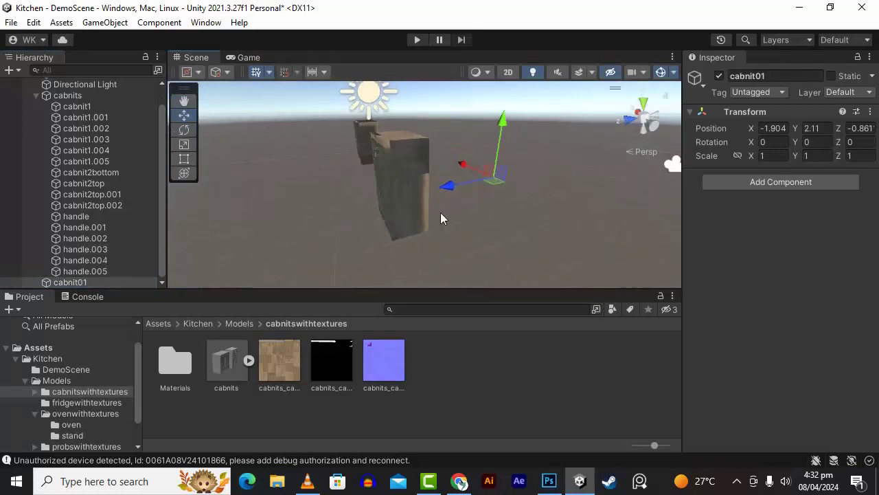
drag(474, 180, 519, 234)
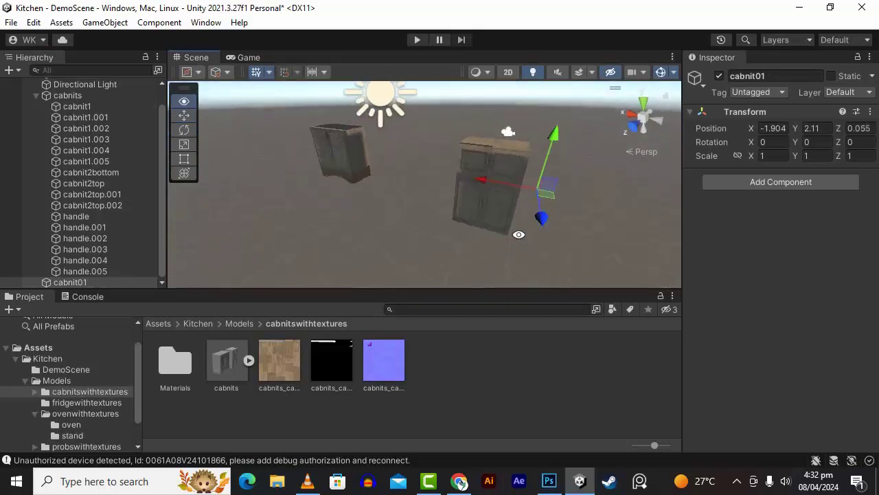
drag(480, 184, 554, 219)
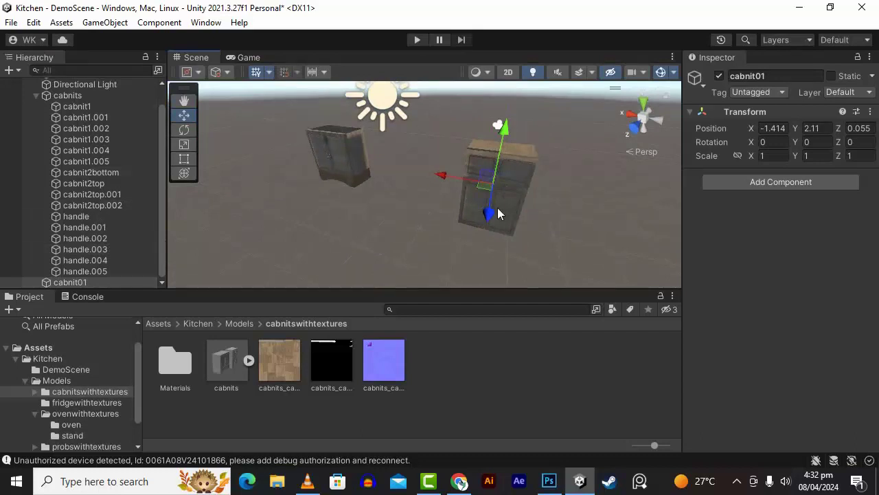
- Select the small cabinet's parts without the Main Camera, shift them slightly along X, and parent them to cabnit01
drag(583, 110, 407, 277)
alt+drag(376, 231, 337, 196)
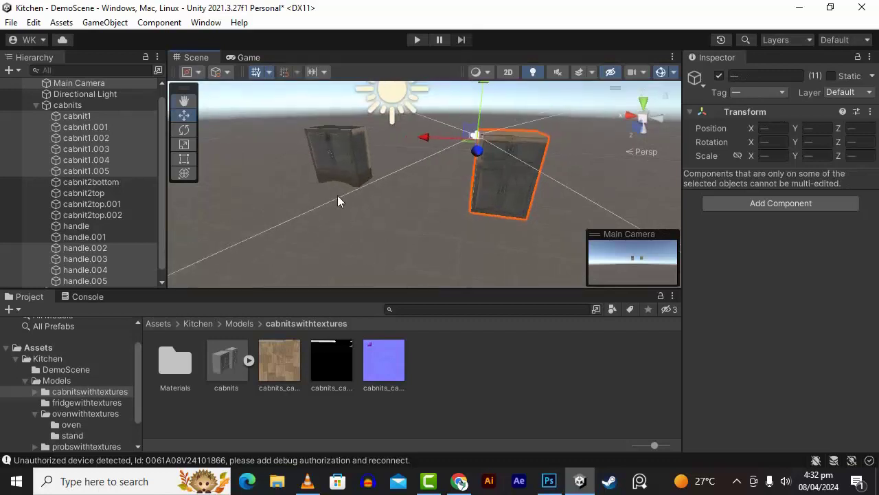
ctrl+click(79, 83)
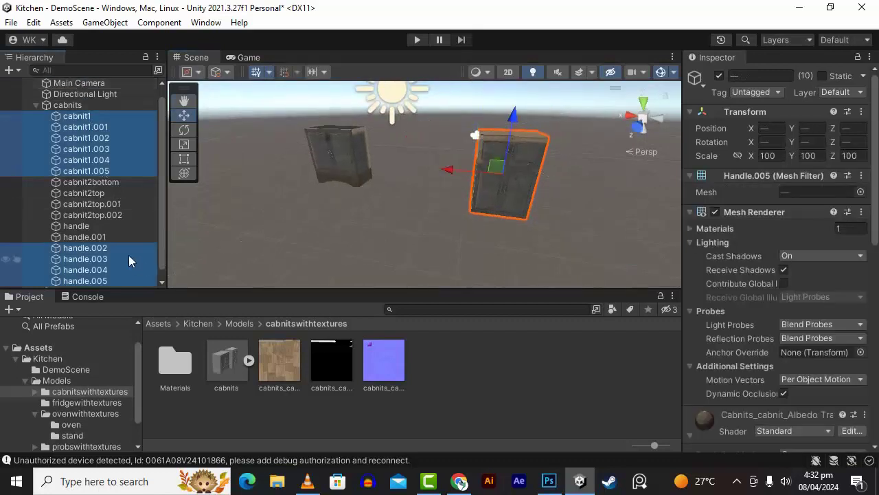
scroll(129, 255, down, 1)
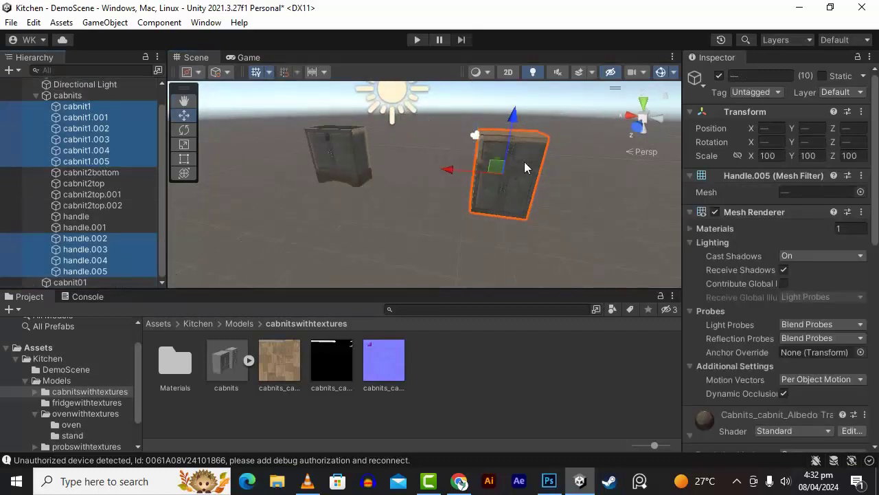
drag(448, 172, 460, 199)
drag(85, 272, 83, 283)
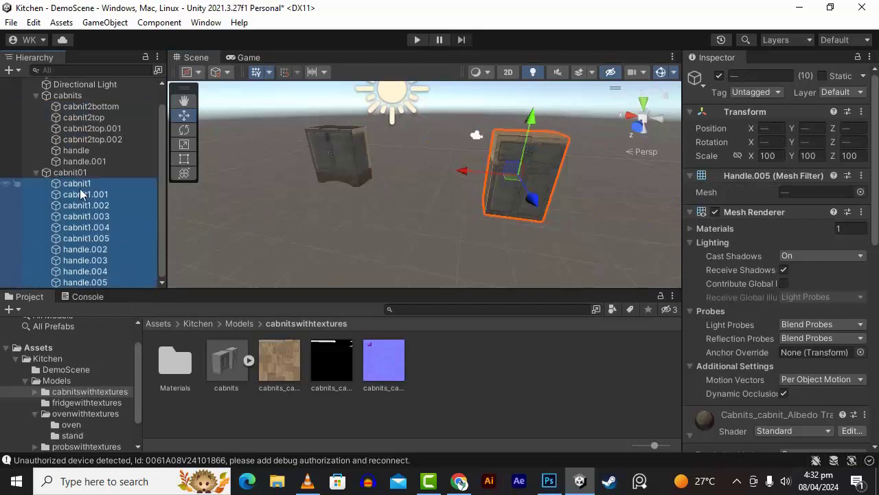
- Rename the cabnits parent object of the large cabinet as cabnit02
click(79, 161)
click(77, 173)
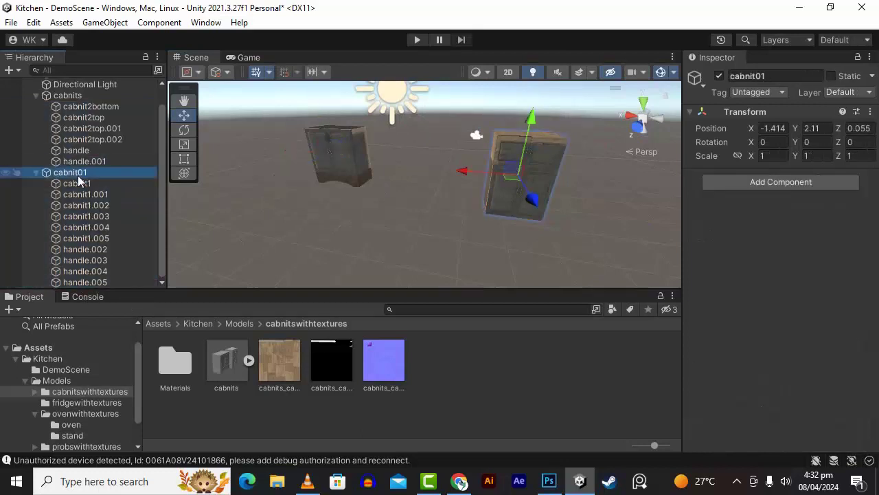
click(71, 95)
alt+drag(302, 203, 433, 222)
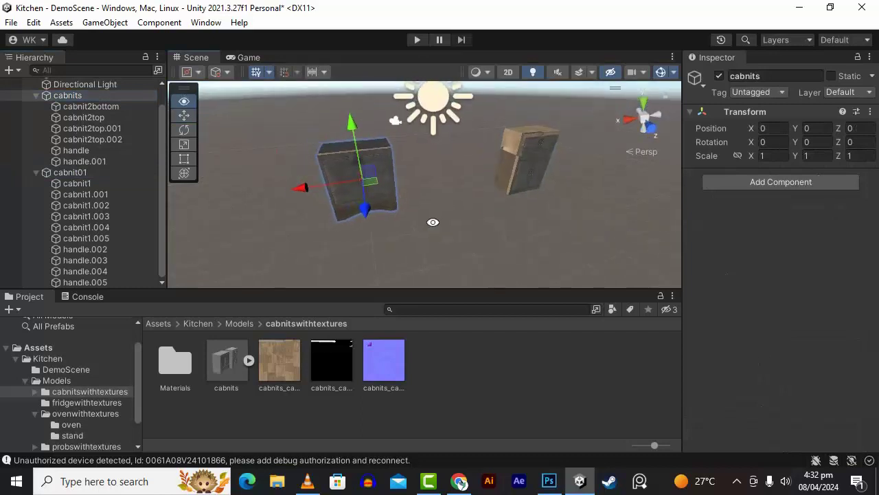
double_click(81, 96)
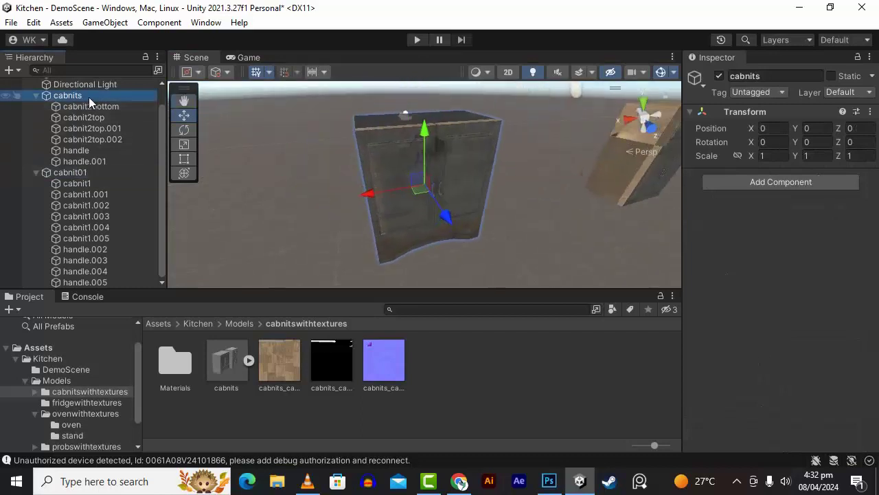
right_click(87, 96)
click(123, 116)
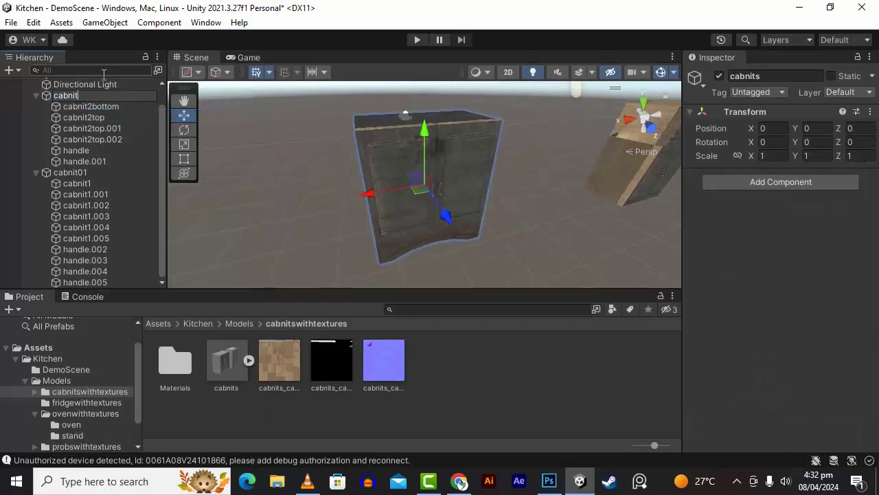
key(Return)
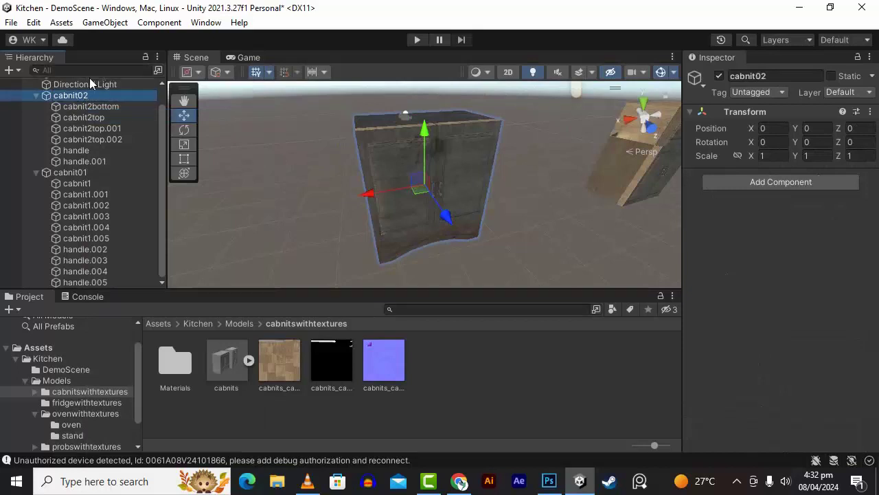
- Open the Prefabs folder inside the Kitchen assets
alt+drag(425, 184, 506, 207)
click(203, 326)
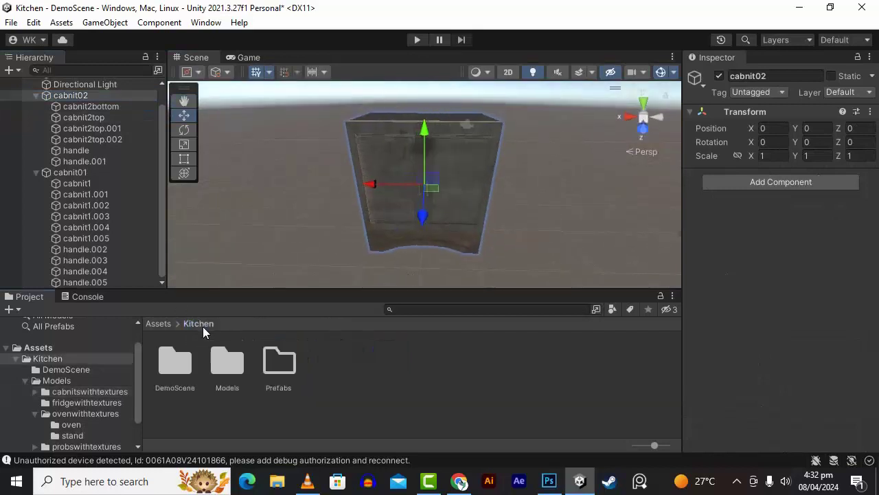
double_click(275, 364)
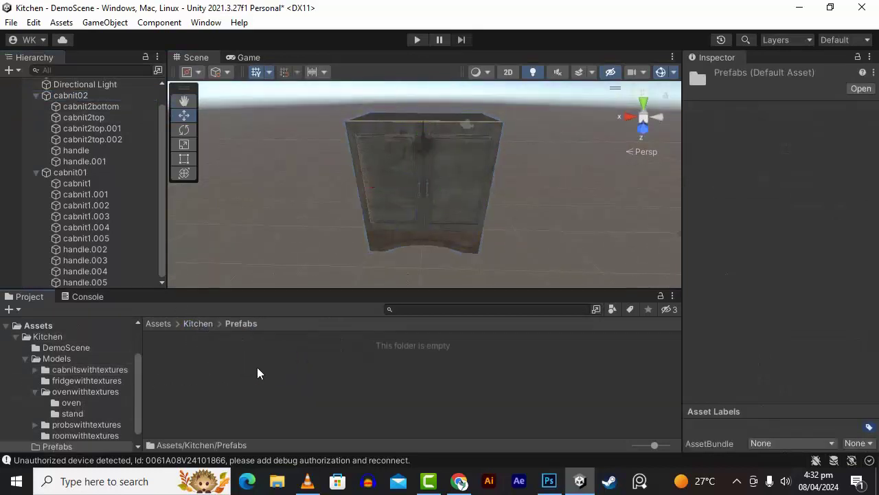
right_click(258, 373)
mouse_move(305, 12)
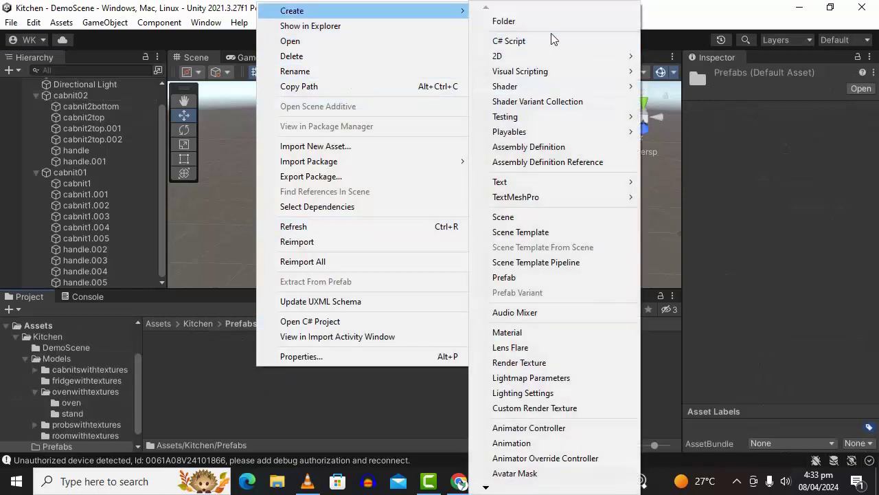
click(522, 21)
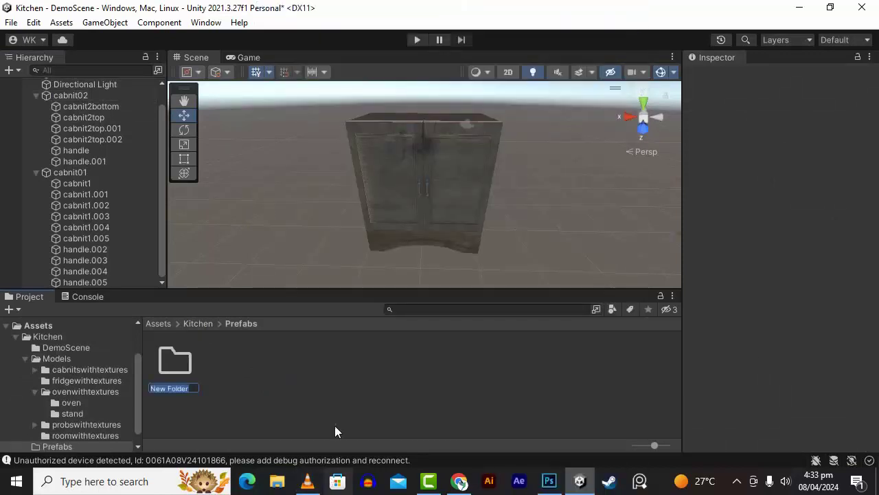
key(Return)
key(Delete)
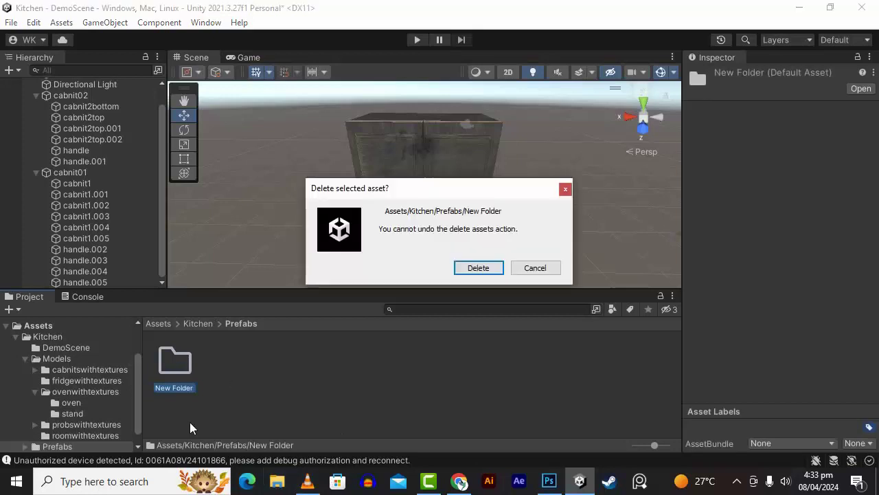
click(493, 269)
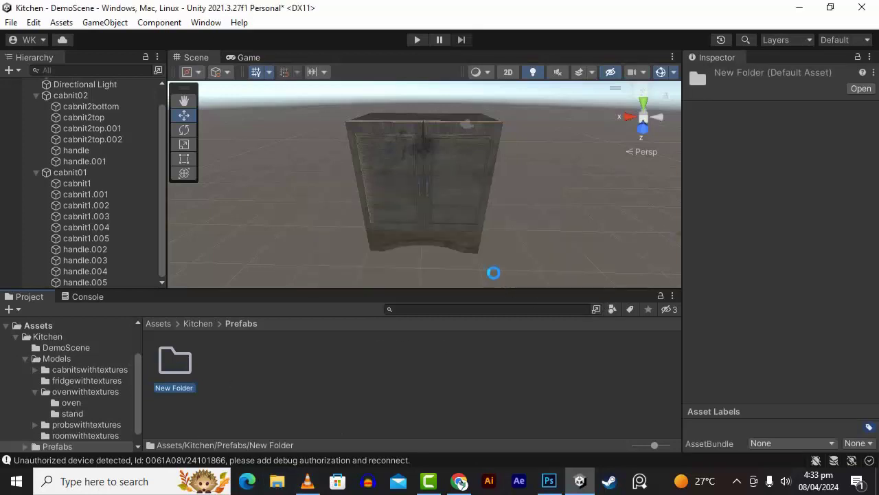
- Save the cabnit01 and cabnit02 scene objects as prefabs in the Prefabs folder
click(72, 172)
drag(72, 173, 250, 361)
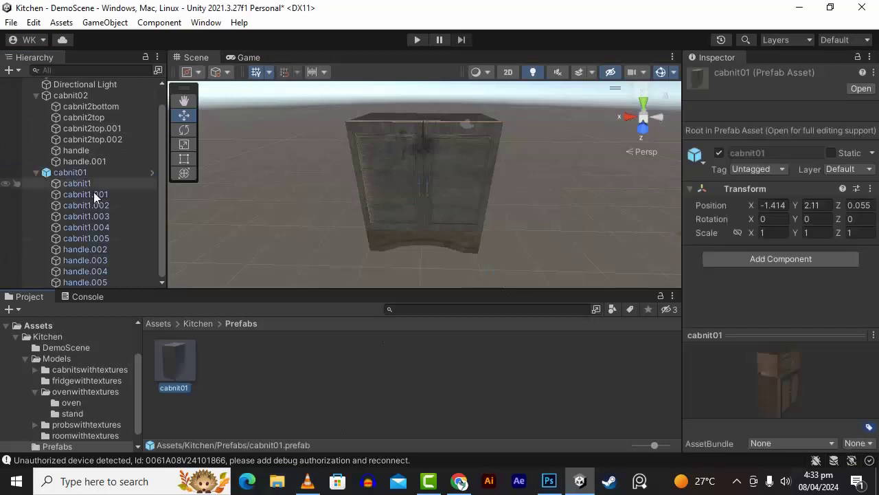
drag(80, 99, 294, 392)
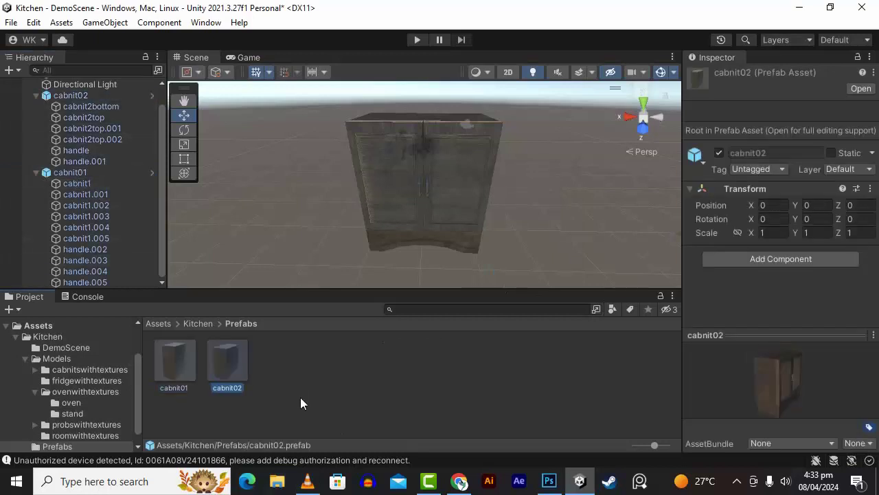
- Delete the cabnit02 and cabnit01 objects from the DemoScene hierarchy, keeping the Main Camera and Directional Light
click(131, 95)
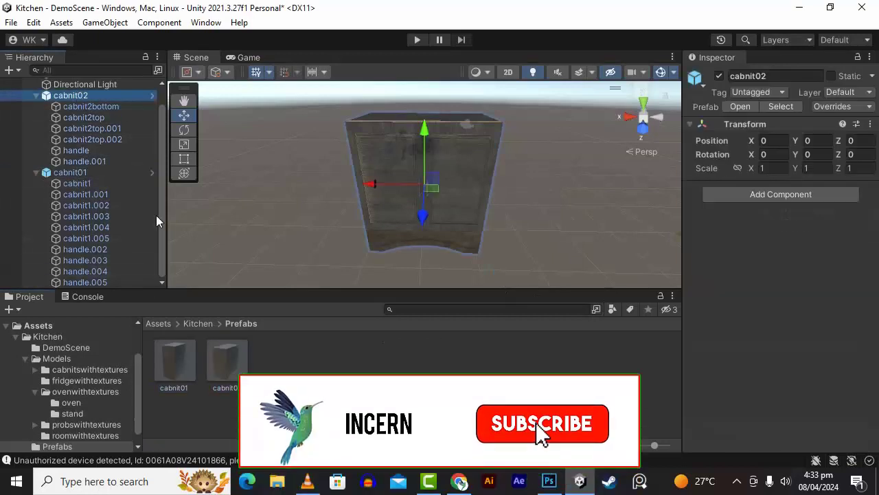
key(Delete)
click(90, 116)
key(Delete)
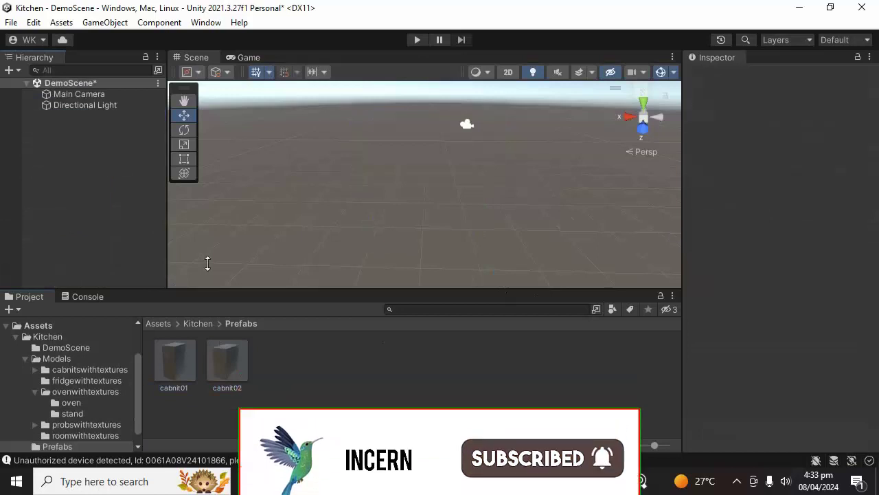
- Test the cabnit02 prefab by placing an instance in the empty scene, then remove that instance
drag(222, 370, 417, 252)
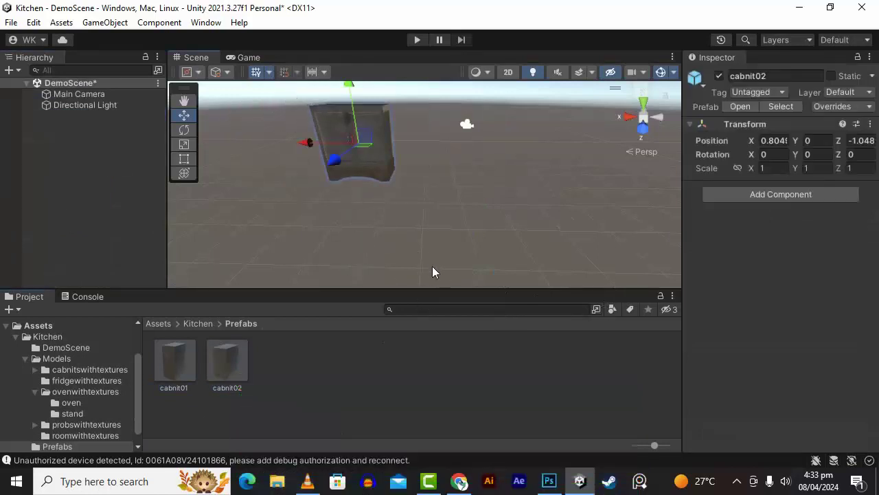
drag(307, 142, 342, 169)
key(Delete)
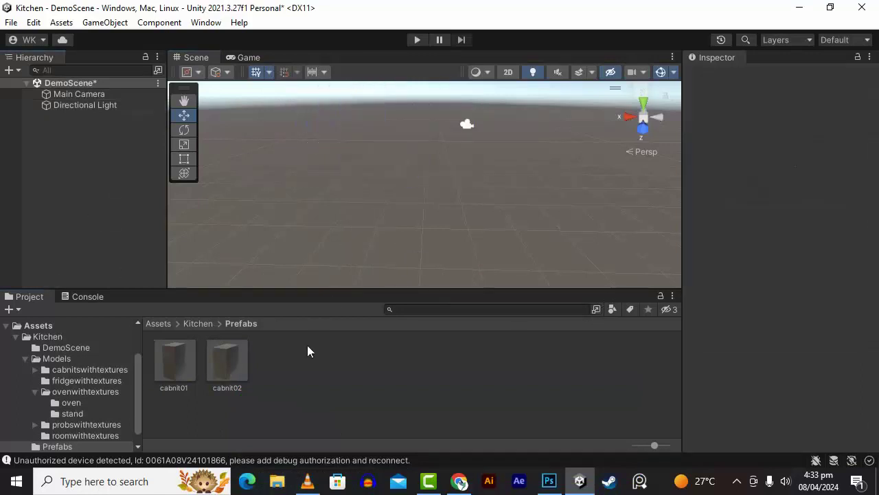
click(190, 325)
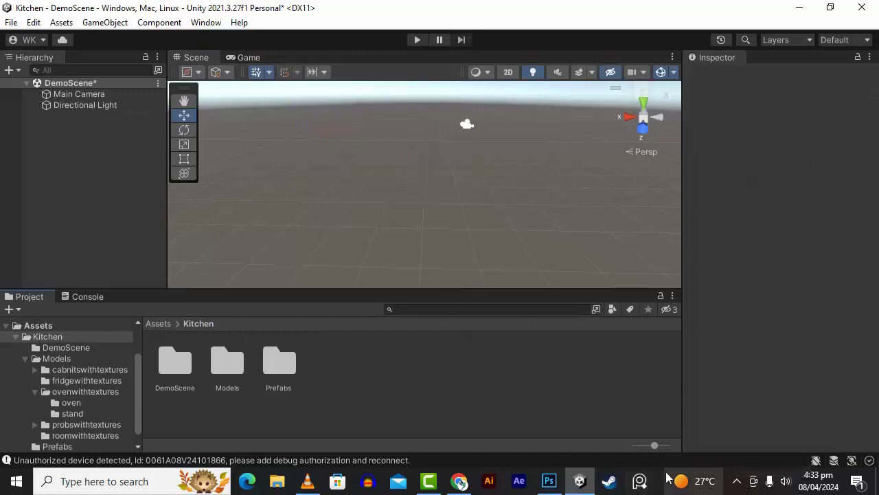
click(737, 481)
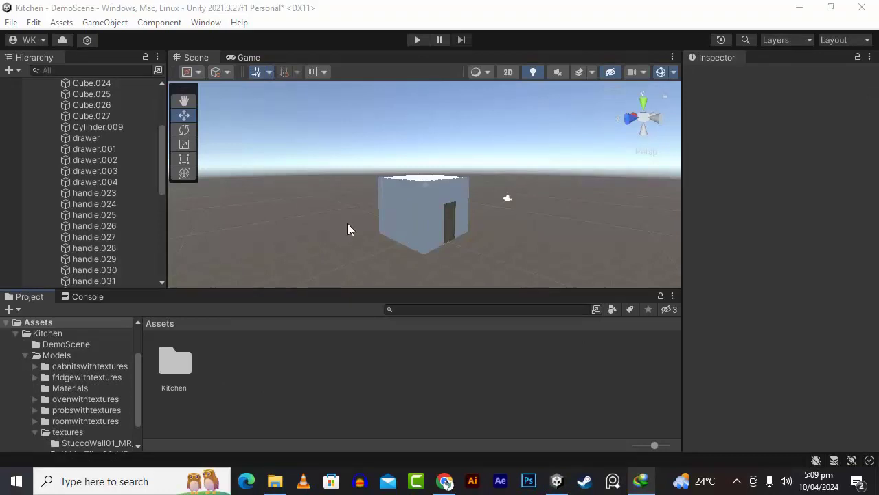
- Examine the room model's side wall, roof and door side from several angles
click(412, 211)
alt+drag(514, 218, 384, 273)
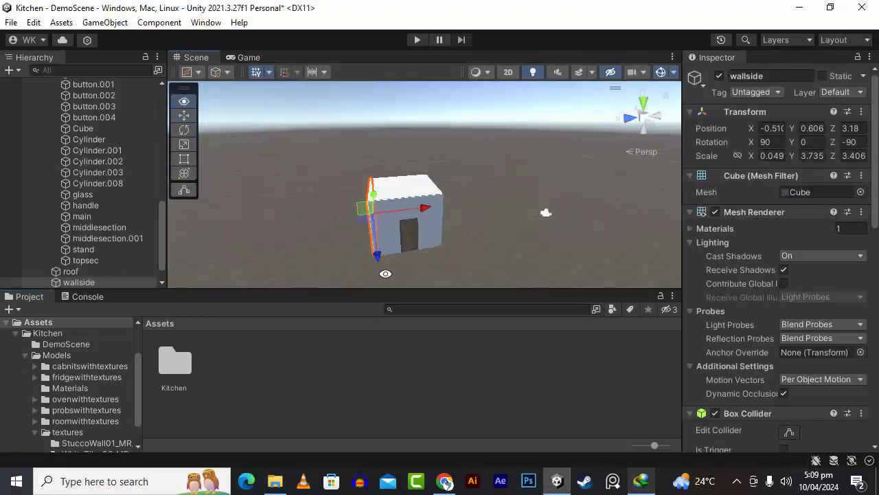
click(404, 186)
scroll(475, 221, up, 5)
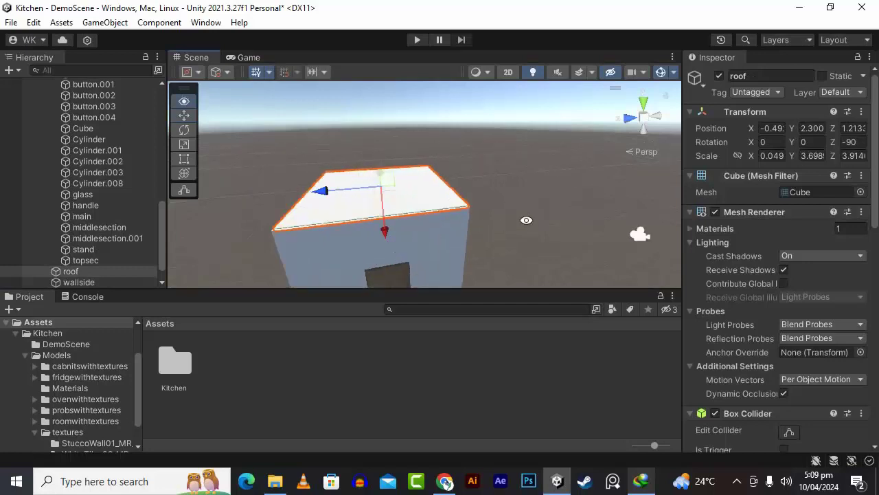
alt+drag(527, 219, 570, 213)
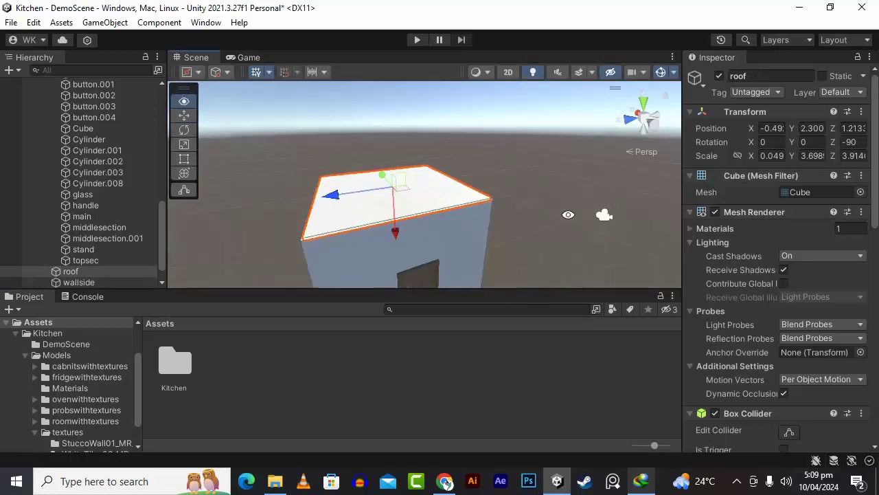
scroll(343, 182, up, 2)
click(183, 97)
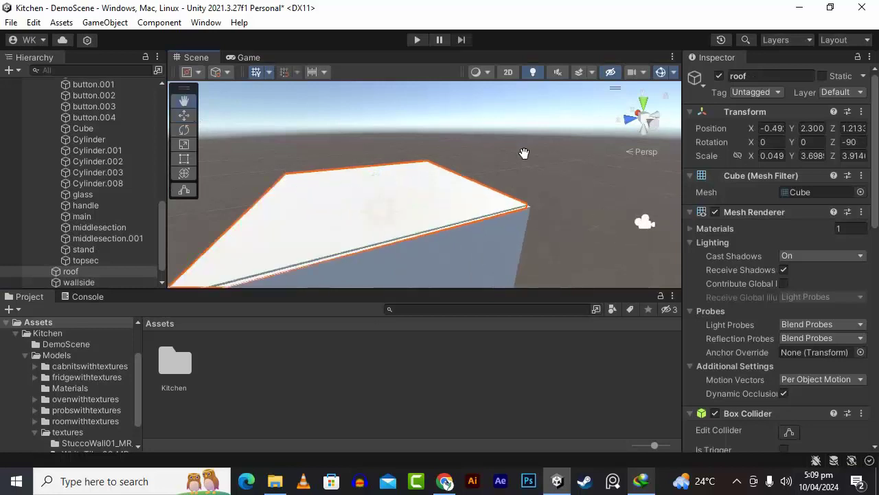
drag(524, 153, 277, 223)
- Open the StuccoWall01_MR_4K texture folder under Kitchen, Models, textures
double_click(180, 379)
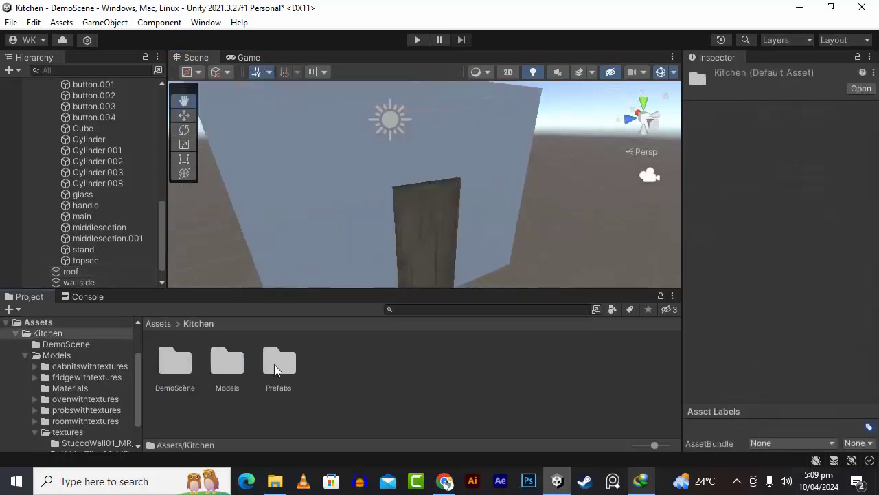
click(176, 364)
double_click(226, 363)
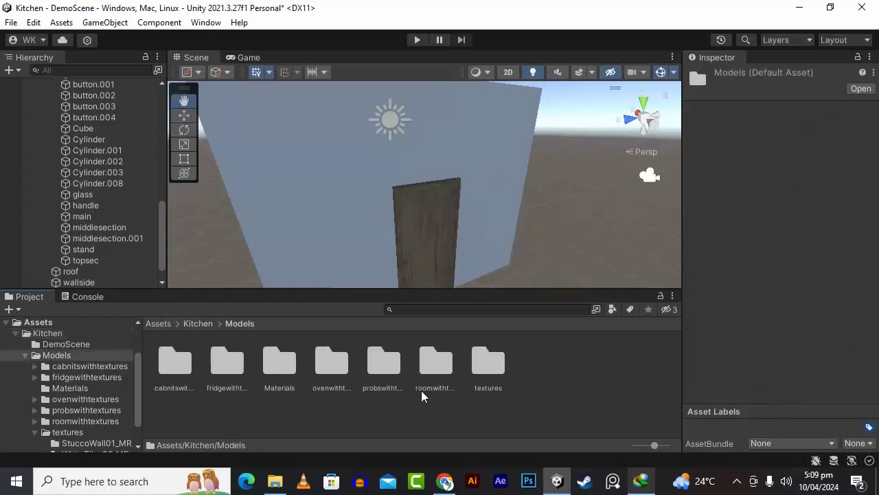
double_click(478, 366)
click(228, 351)
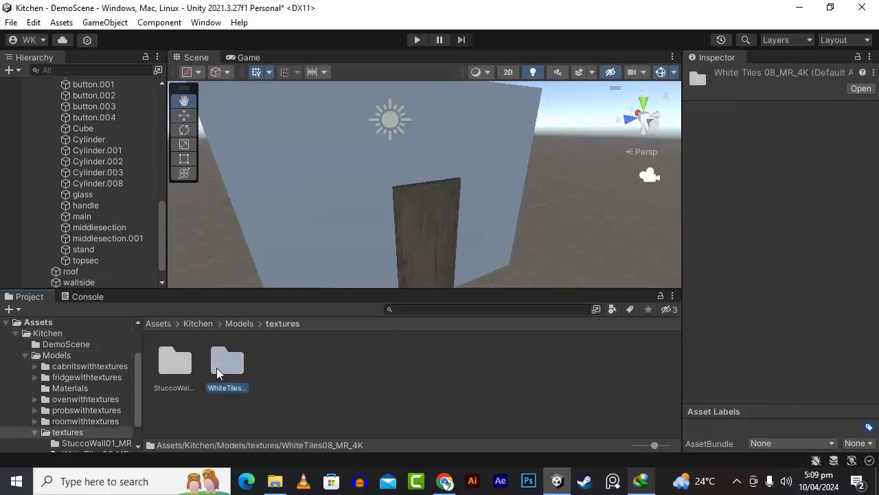
double_click(180, 366)
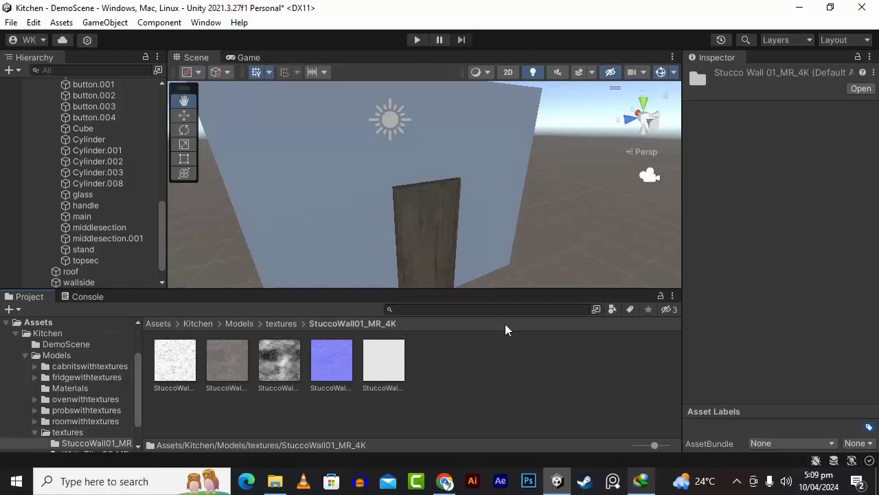
- Look through the WhiteTiles08_MR_4K texture folder and return to the StuccoWall01_MR_4K folder
click(281, 326)
double_click(245, 366)
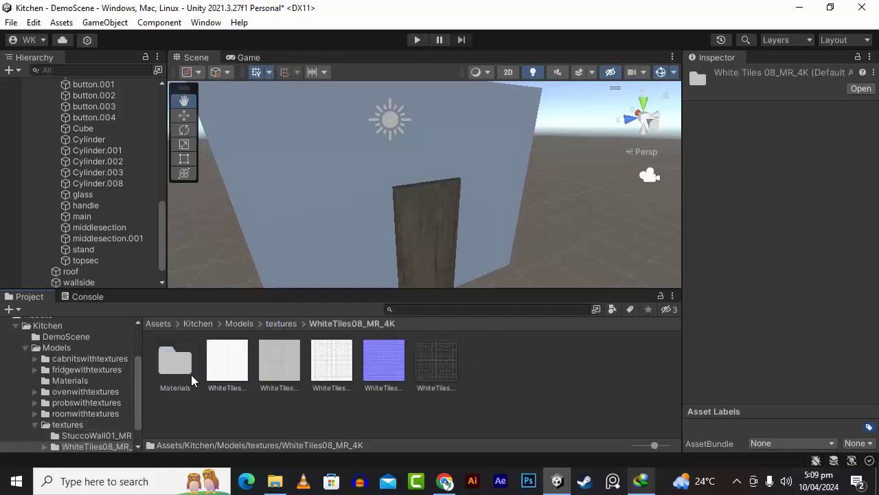
click(294, 326)
click(181, 364)
double_click(181, 364)
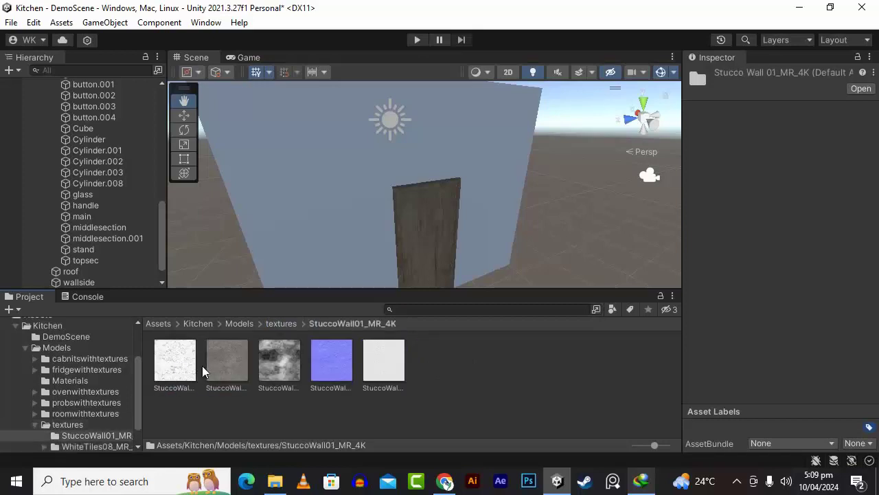
- Apply the StuccoWall01_4K_BaseColor texture to the room's wall that holds the door
alt+drag(446, 216, 467, 250)
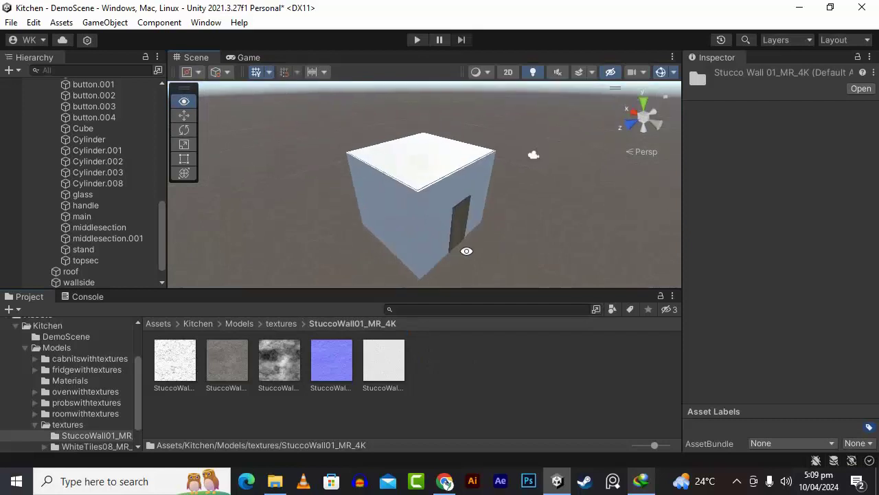
scroll(453, 237, up, 2)
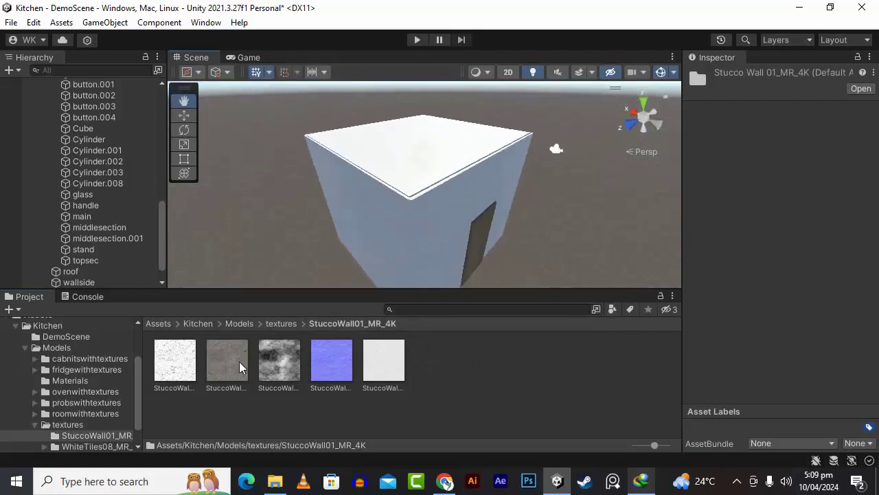
drag(230, 363, 243, 376)
click(229, 371)
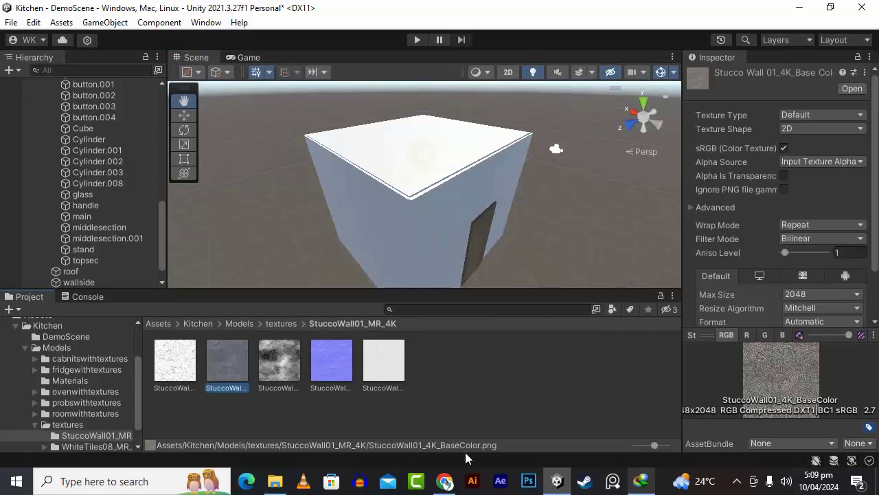
click(160, 366)
click(313, 423)
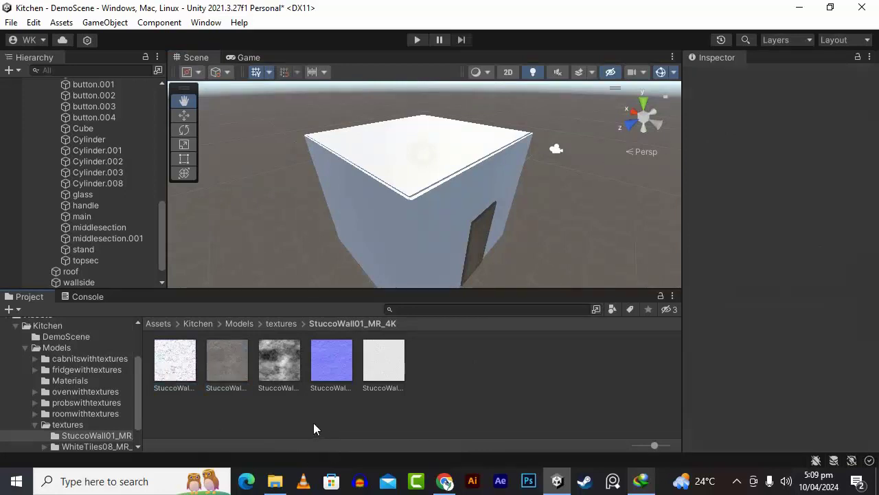
click(219, 372)
drag(352, 266, 414, 219)
scroll(387, 275, up, 3)
scroll(390, 267, down, 3)
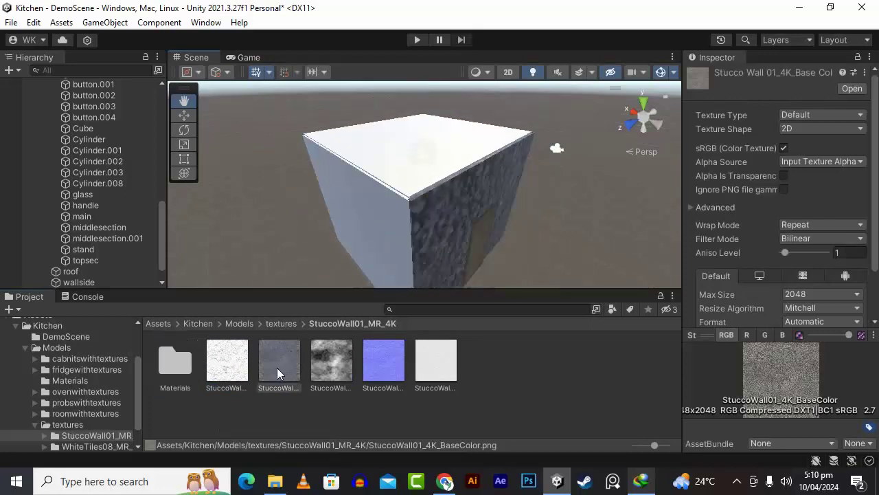
- Apply the StuccoWall01_4K_BaseColor texture to the room's remaining outer walls and its roof
drag(277, 367, 371, 216)
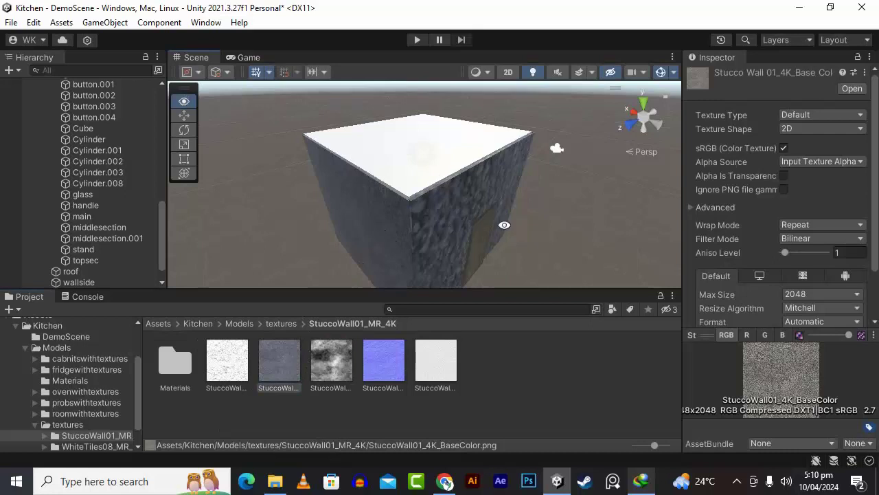
alt+drag(502, 225, 642, 274)
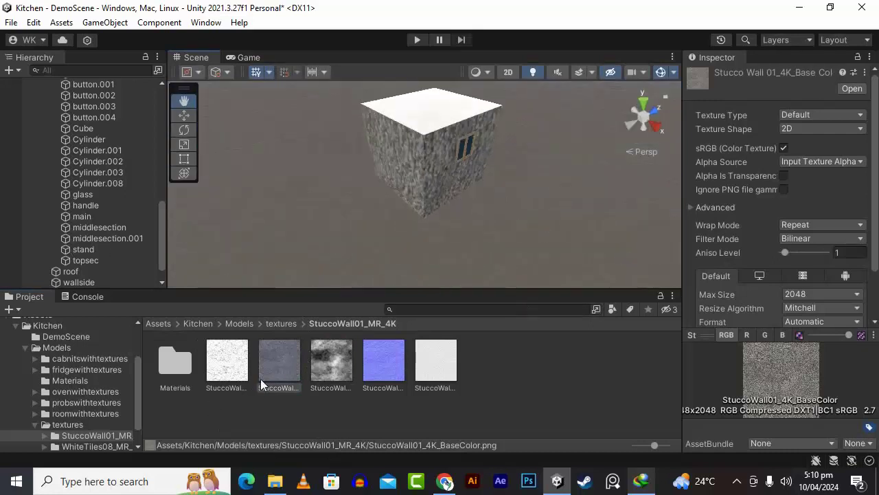
drag(261, 382, 425, 115)
drag(269, 129, 272, 199)
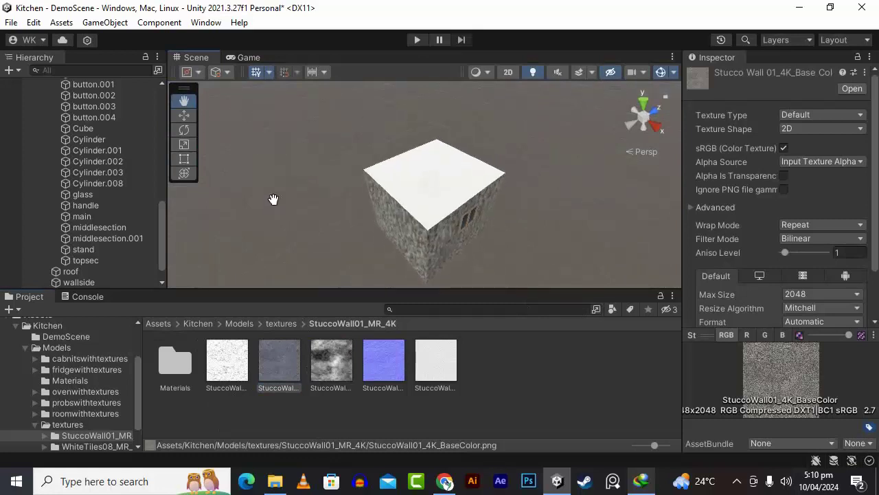
click(186, 116)
drag(407, 237, 439, 207)
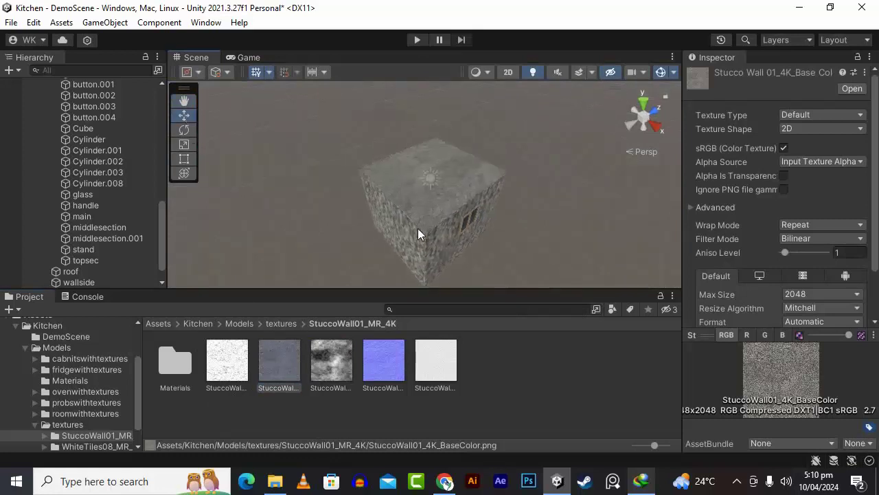
- Inspect the stucco texture on the room's roof and walls up close and from different sides
scroll(418, 228, up, 5)
scroll(418, 228, up, 2)
scroll(417, 228, down, 6)
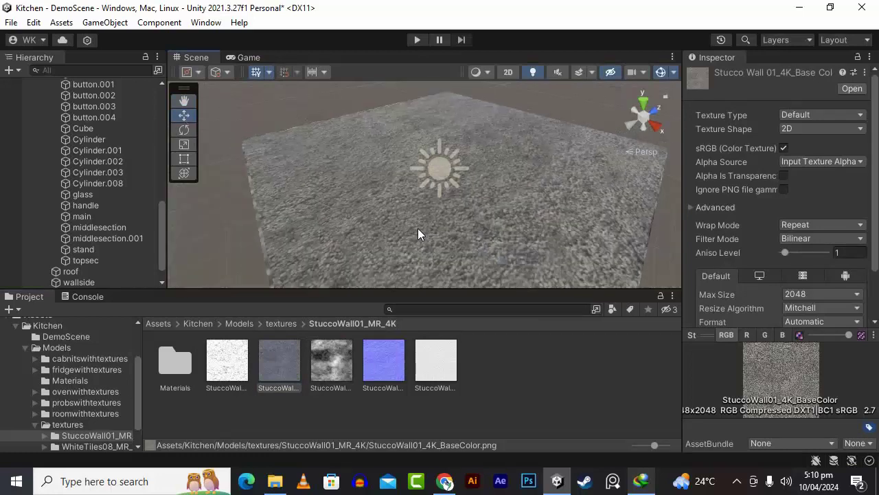
alt+drag(472, 252, 360, 171)
click(189, 106)
scroll(395, 212, up, 2)
alt+drag(395, 212, 362, 240)
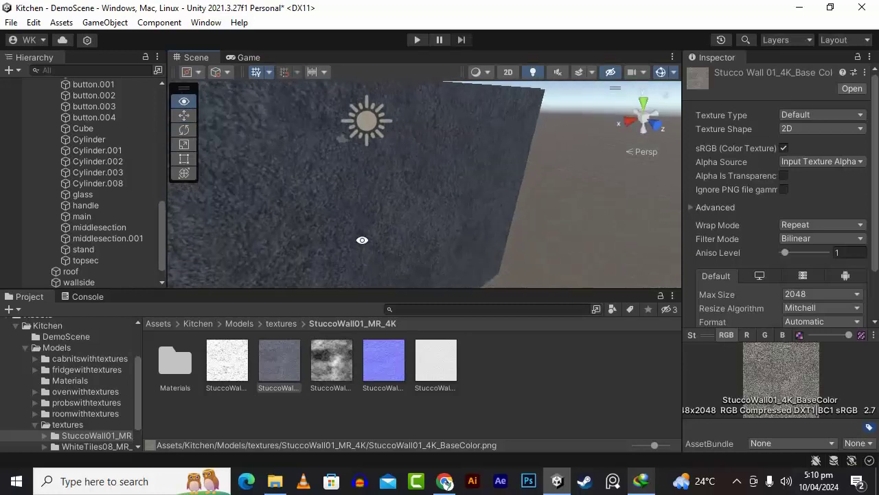
- Compare the stucco texture's scale on the room's side walls, roof and window wall from several sides
click(182, 117)
click(299, 207)
scroll(333, 240, down, 3)
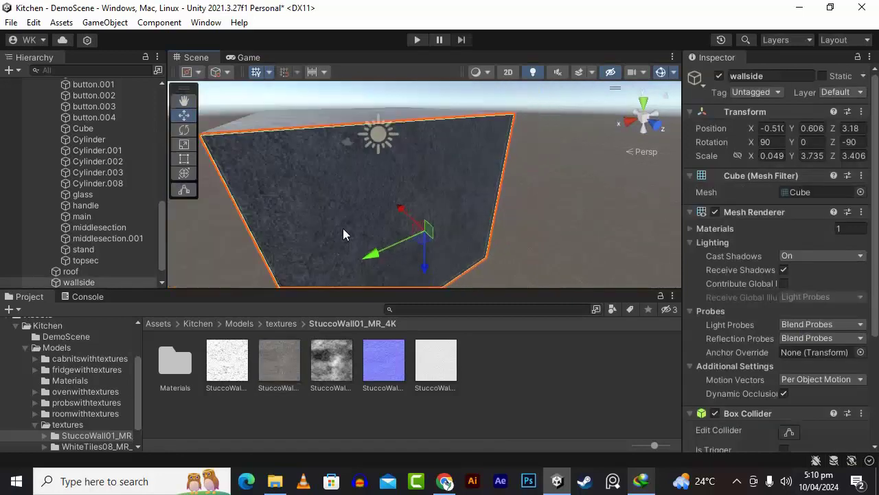
alt+drag(343, 228, 336, 191)
shift+click(336, 191)
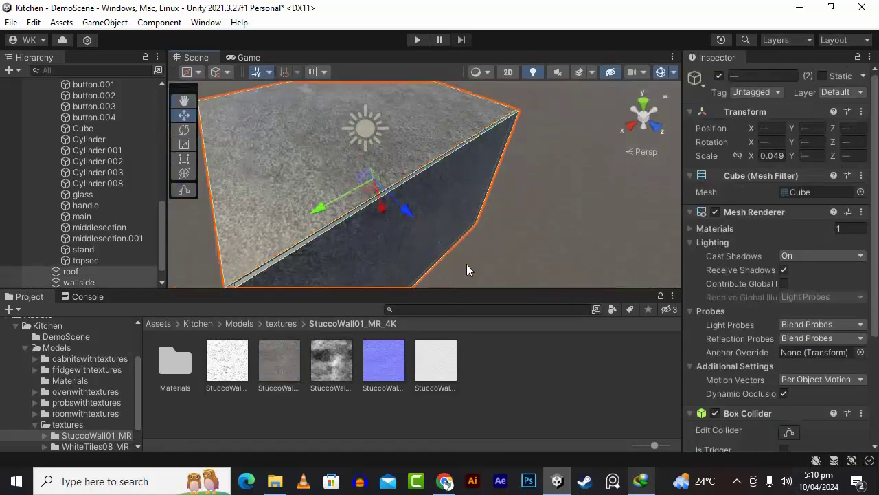
scroll(467, 263, down, 3)
alt+drag(440, 238, 283, 178)
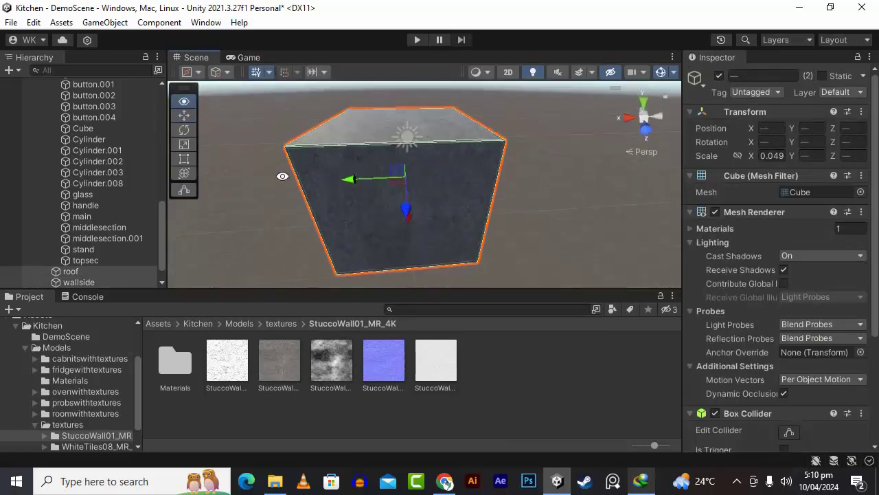
scroll(217, 223, up, 5)
scroll(352, 228, up, 5)
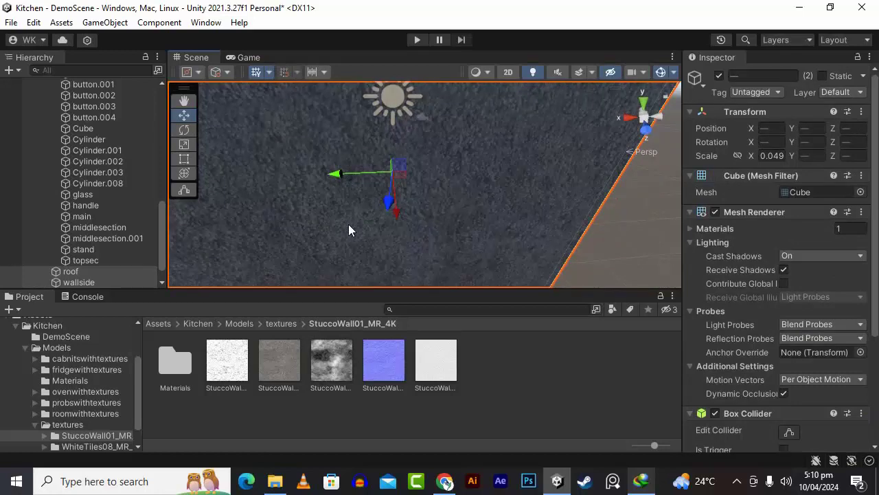
alt+drag(349, 228, 327, 195)
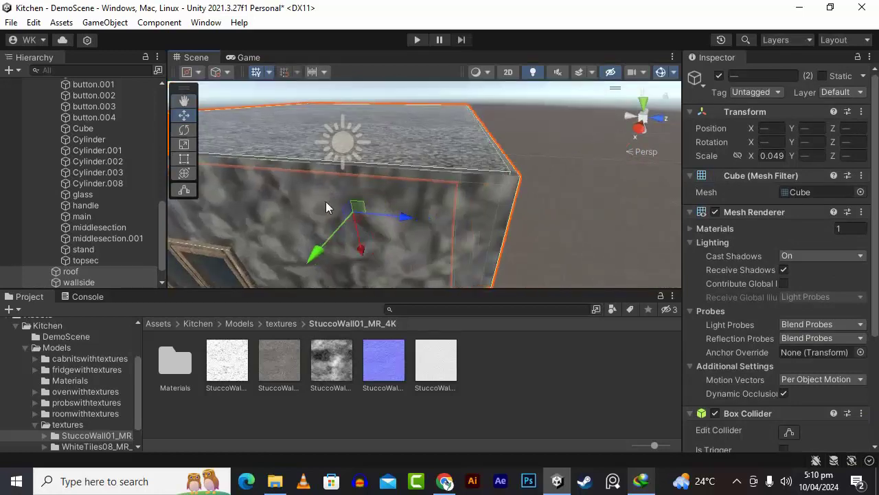
alt+drag(401, 249, 447, 176)
scroll(447, 176, down, 6)
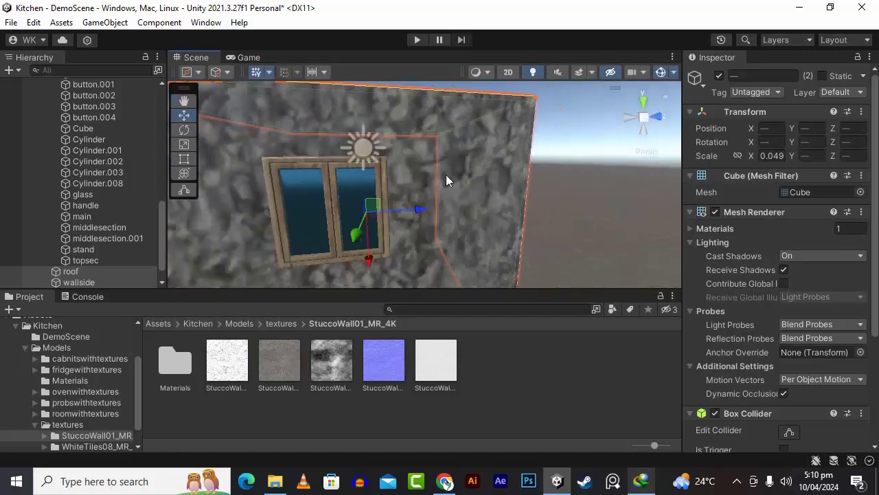
click(420, 258)
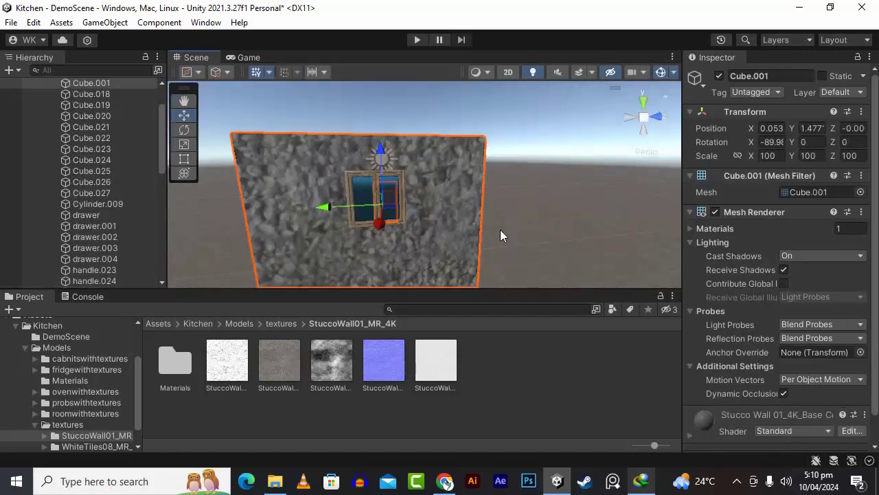
alt+drag(453, 224, 537, 246)
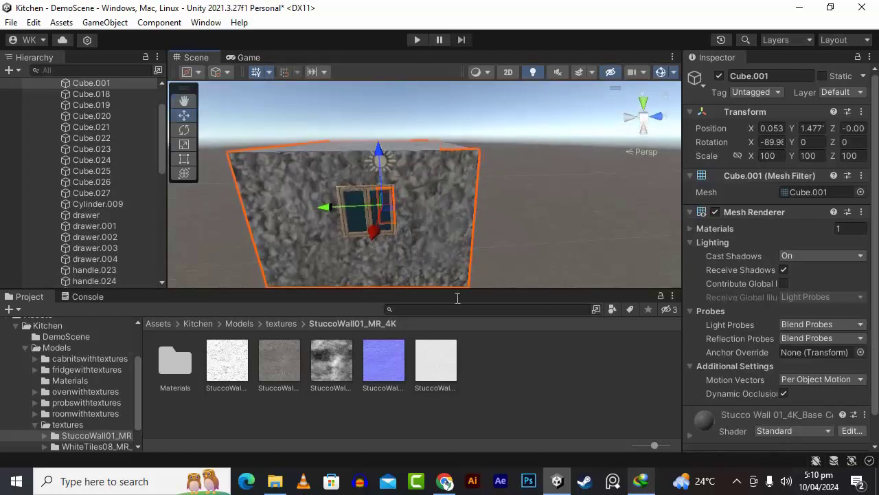
- Duplicate the StuccoWall01_4K_BaseColor material in the Materials folder of StuccoWall01_MR_4K
double_click(163, 364)
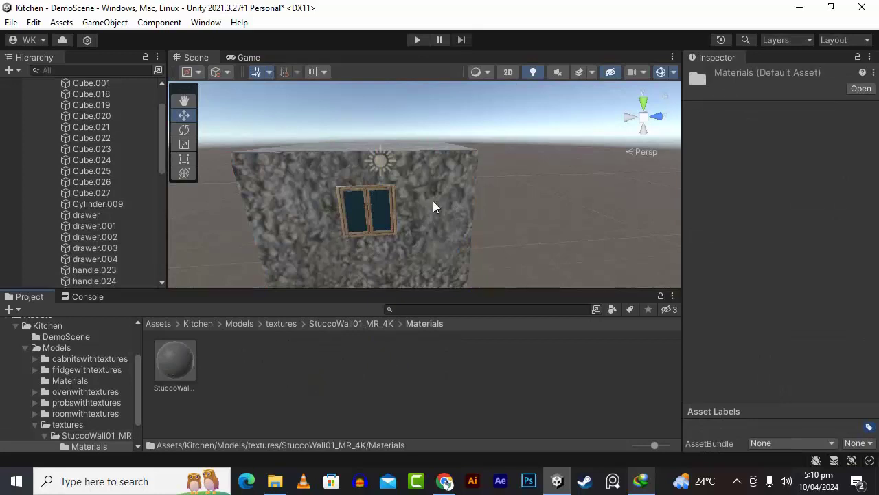
click(175, 374)
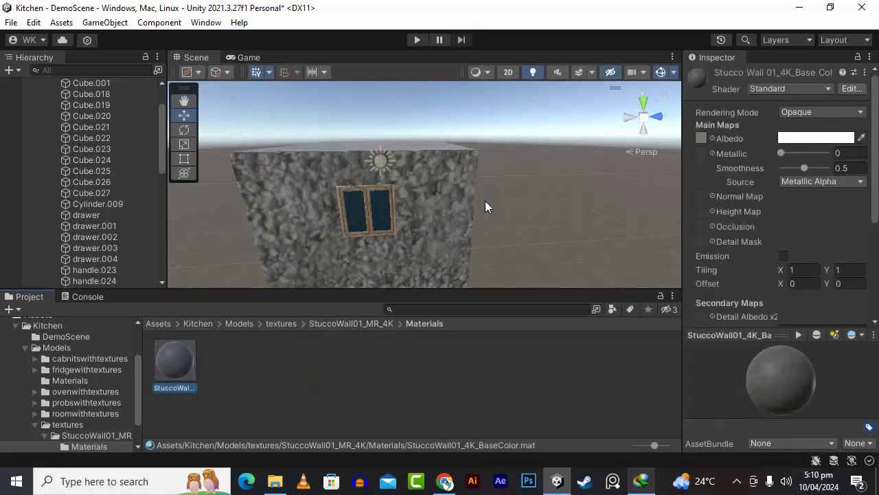
alt+drag(485, 206, 368, 237)
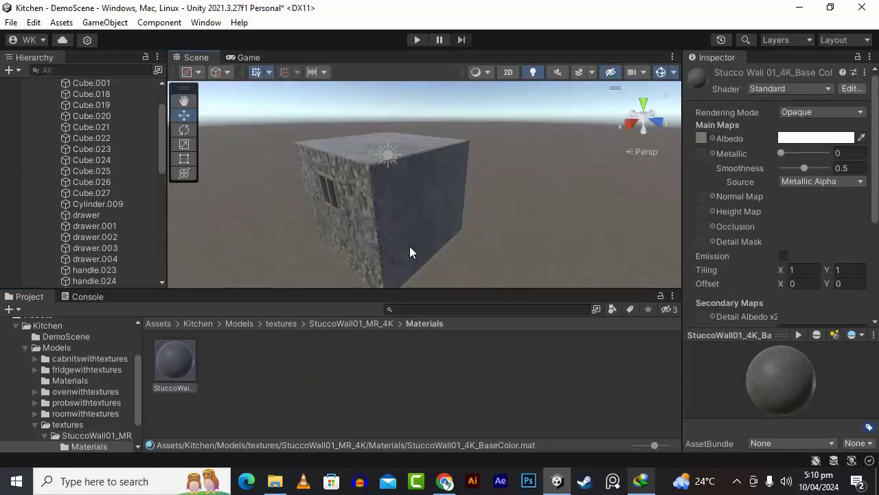
alt+drag(435, 237, 277, 175)
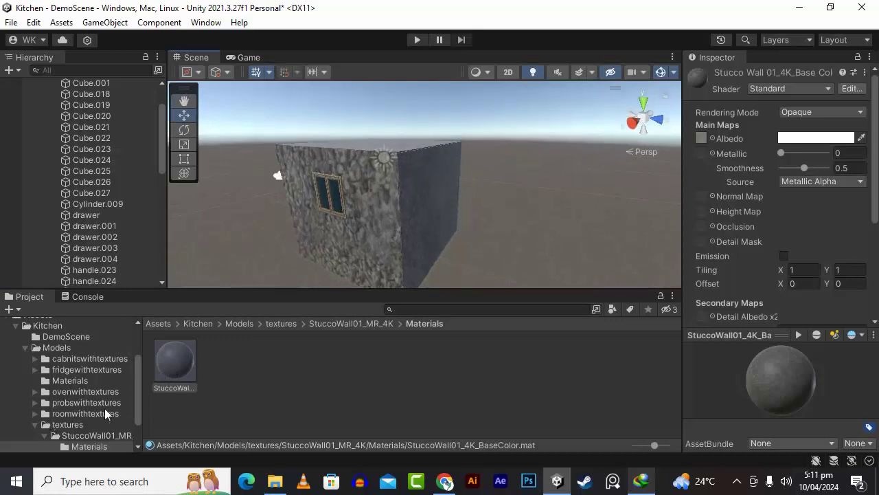
click(230, 375)
click(186, 371)
key(ctrl+d)
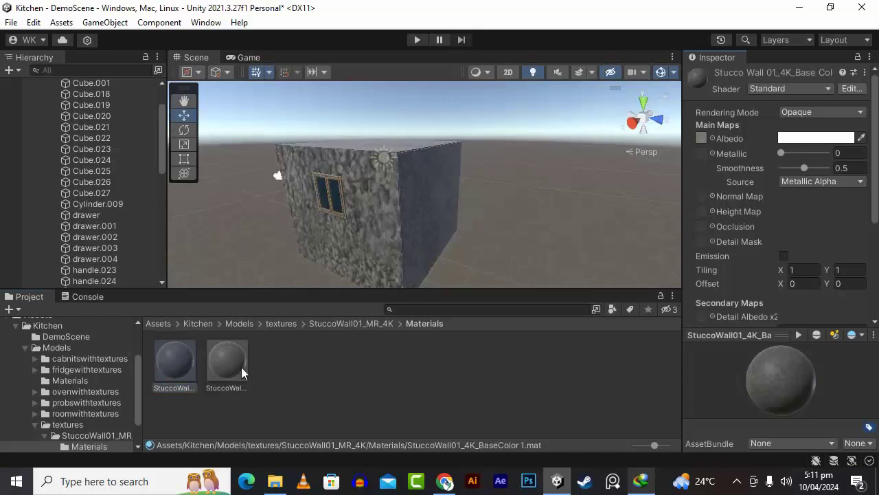
- Rename the duplicated stucco material as forblenderwall
right_click(167, 387)
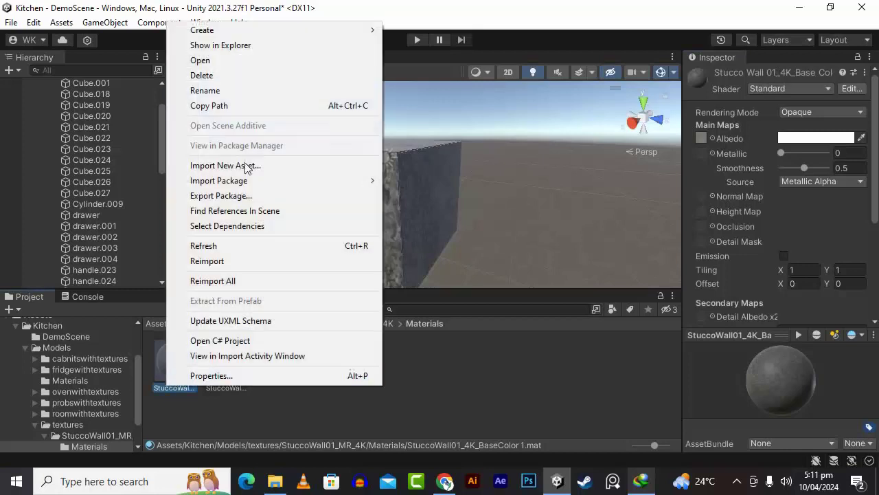
click(245, 88)
text(rblen)
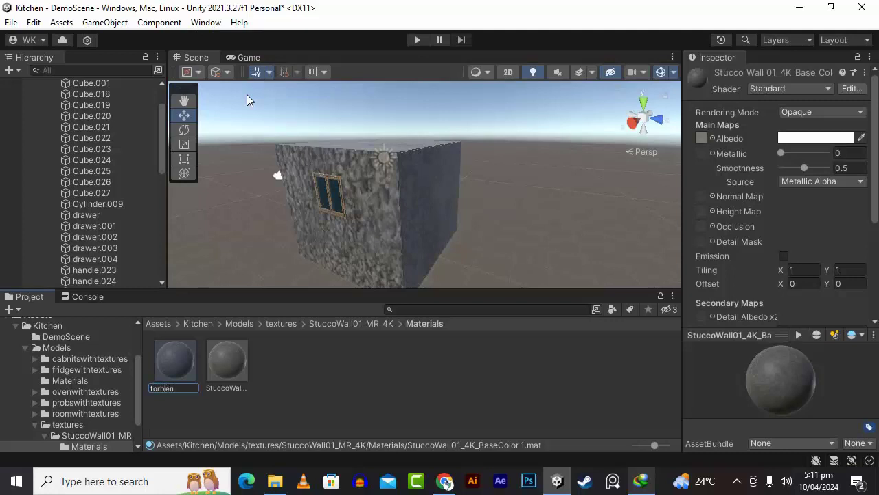
text(d)
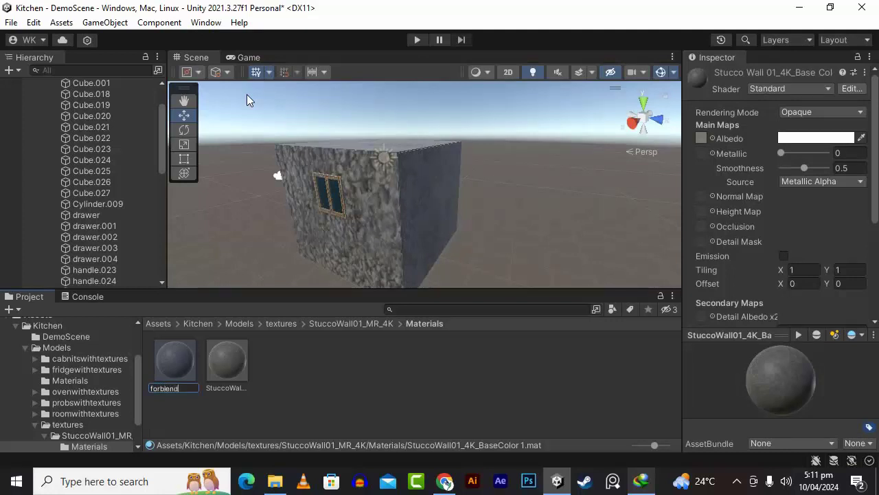
text(erwall)
key(Return)
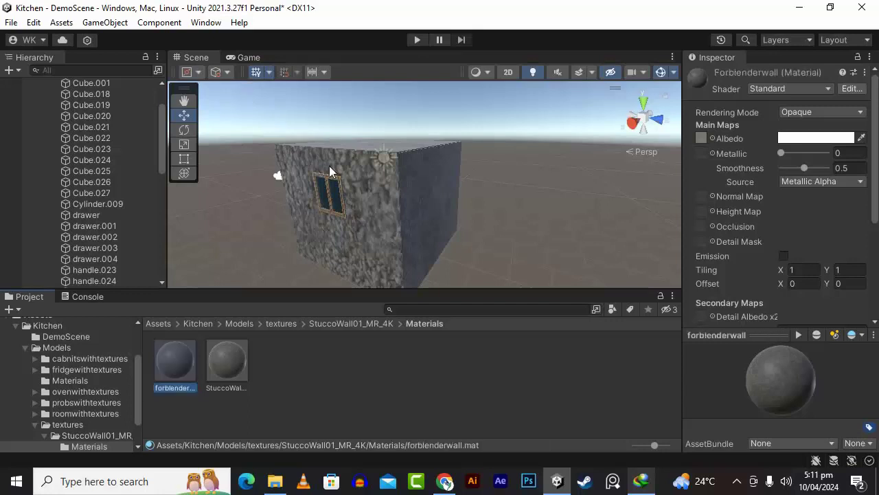
- Assign the forblenderwall material to Element 0 of the Cube.001 window wall's Mesh Renderer
click(393, 229)
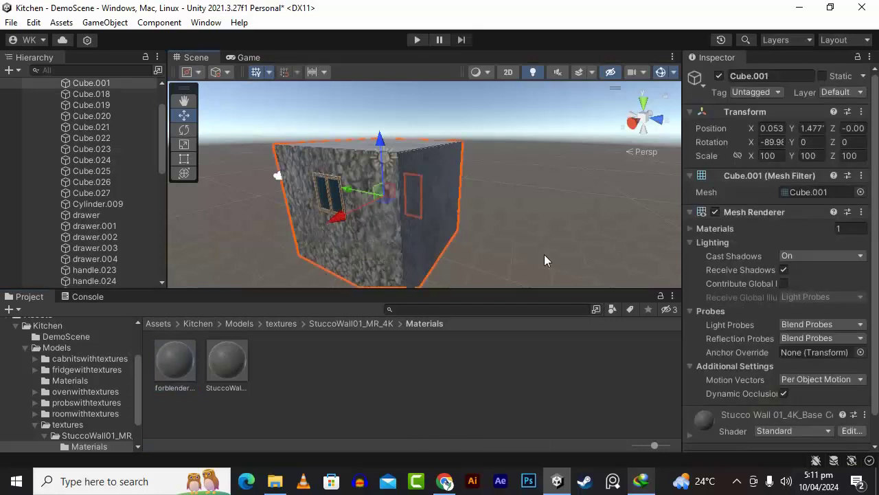
scroll(729, 296, down, 1)
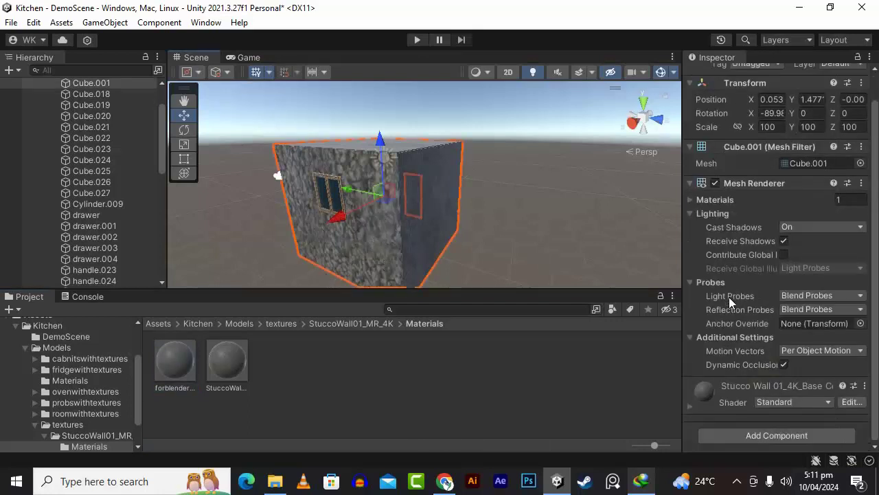
click(689, 199)
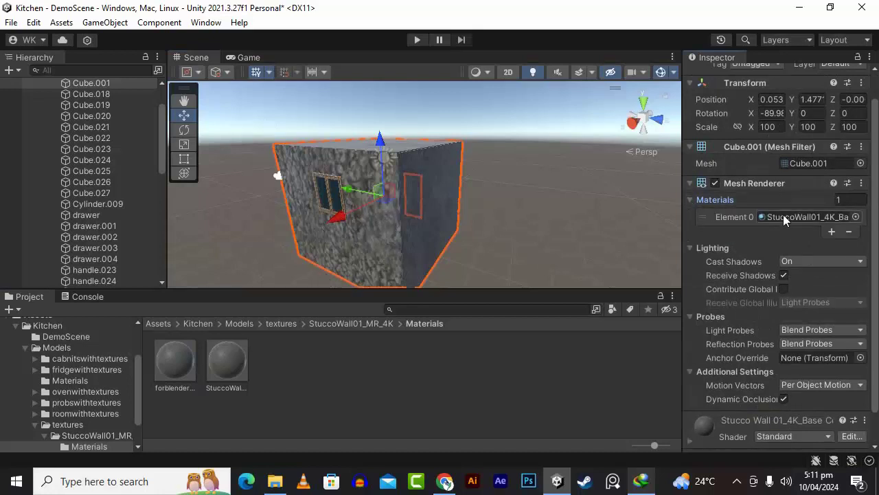
drag(176, 363, 805, 217)
click(297, 424)
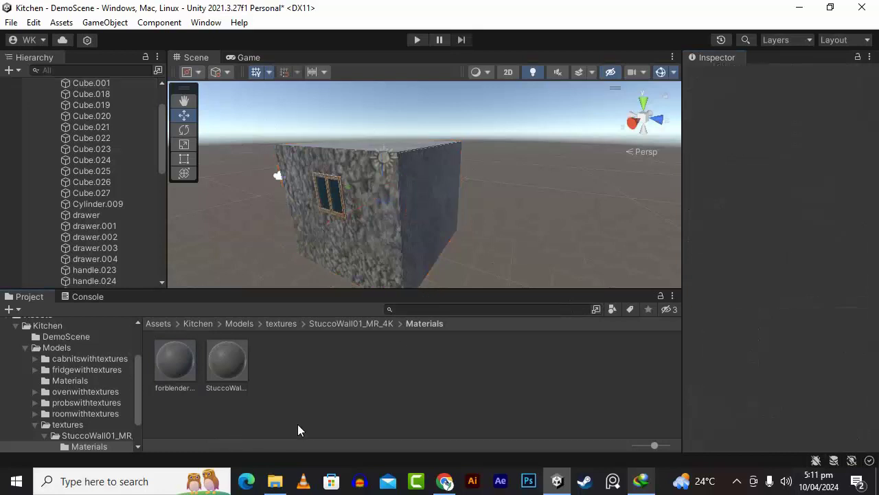
- Set the Secondary Maps tiling of the forblenderwall material to X 2 and Y 2
click(171, 358)
scroll(438, 237, up, 3)
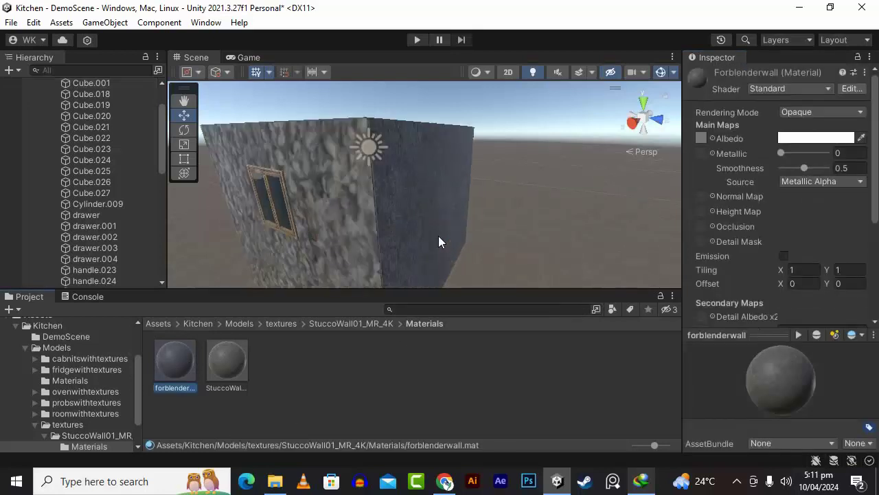
scroll(438, 236, down, 1)
scroll(859, 200, down, 5)
scroll(803, 196, up, 2)
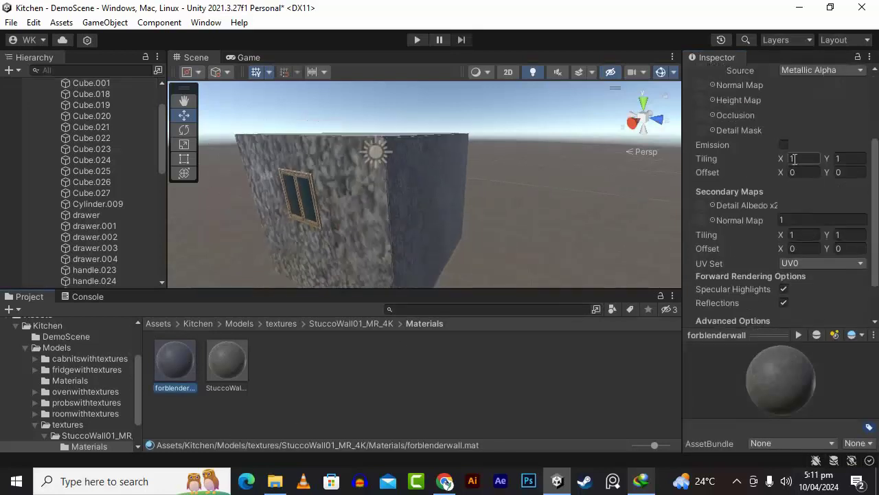
click(845, 158)
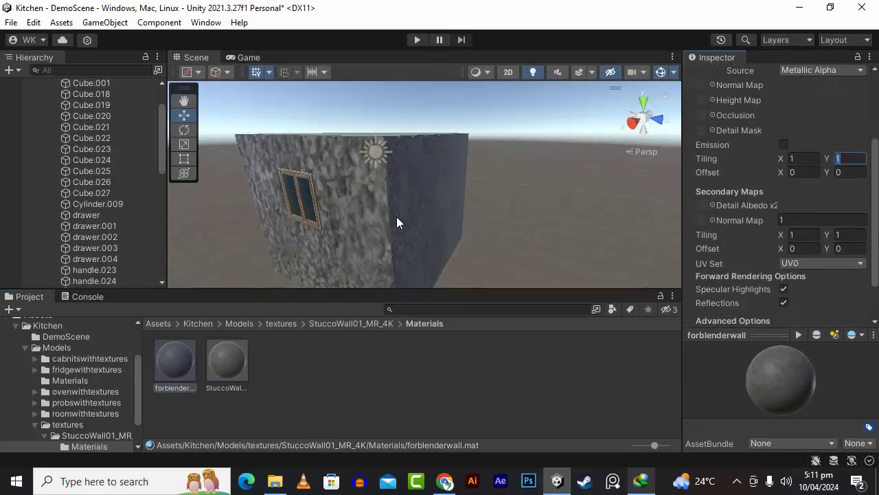
alt+drag(396, 217, 523, 258)
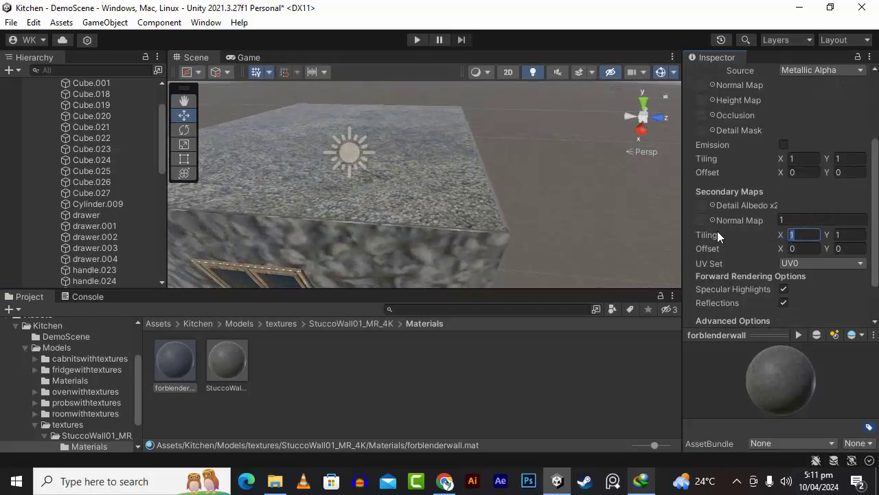
text(2)
key(Tab)
text(2)
scroll(448, 199, down, 3)
click(529, 220)
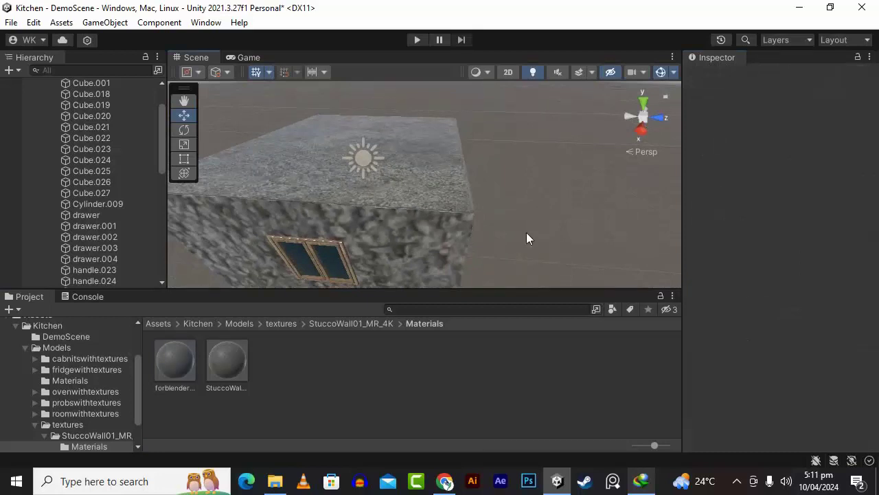
- Check the material assigned to the window wall and set forblenderwall's Main Maps tiling to X 5 and Y 5
click(383, 267)
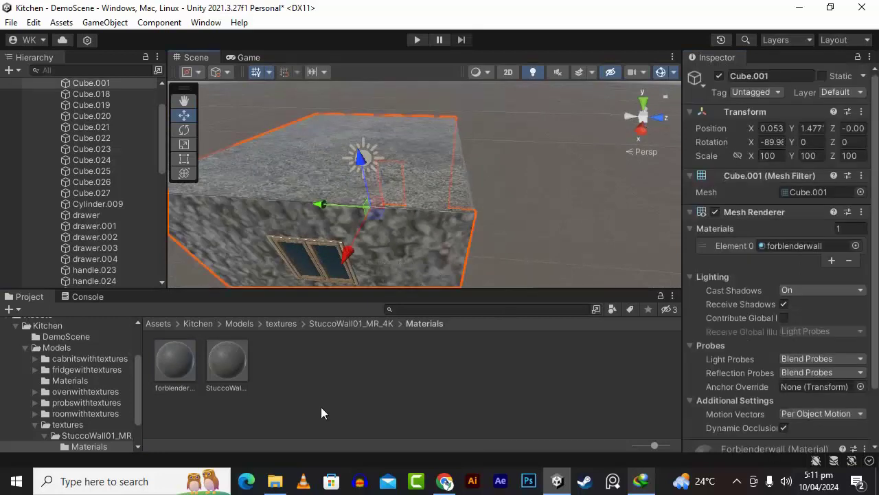
click(162, 366)
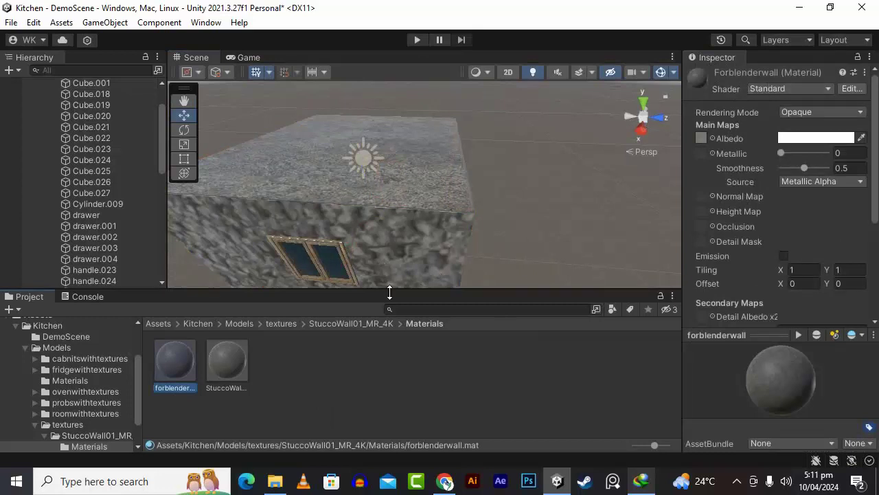
click(440, 263)
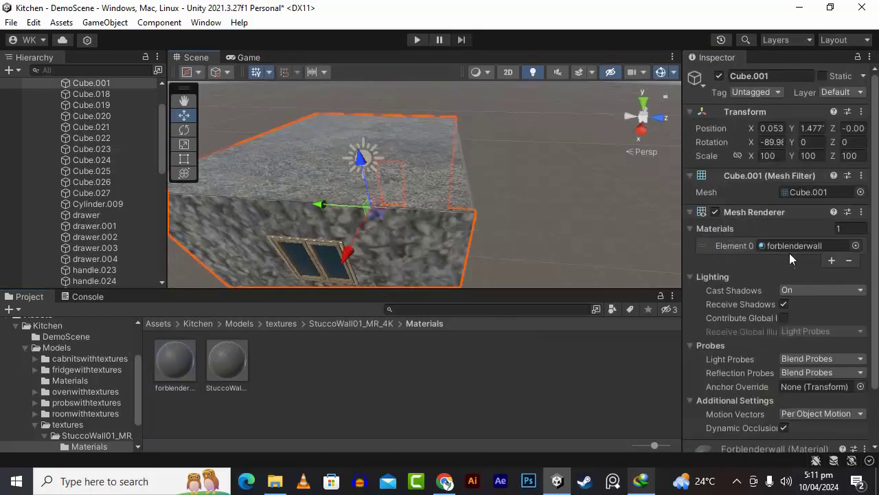
scroll(789, 255, down, 2)
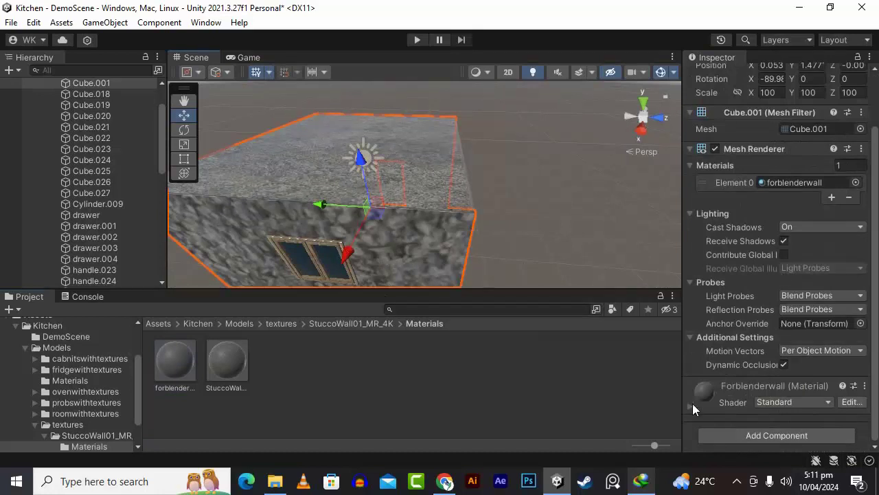
scroll(762, 298, up, 1)
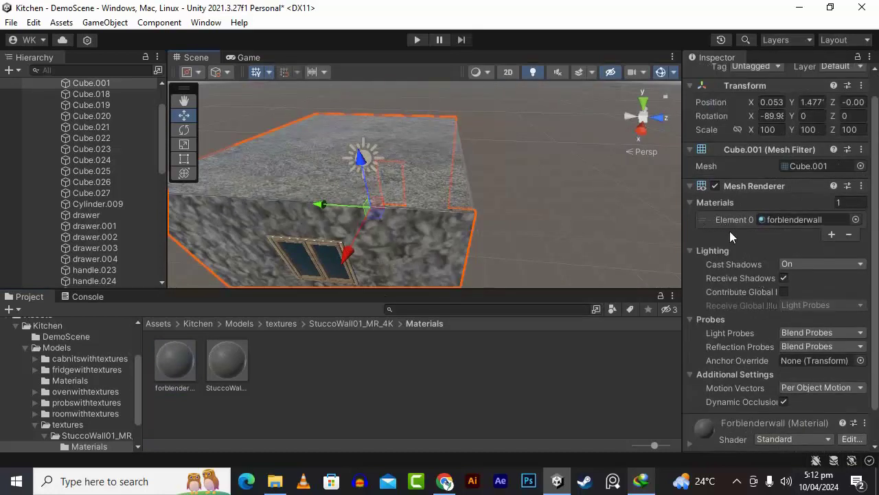
click(705, 217)
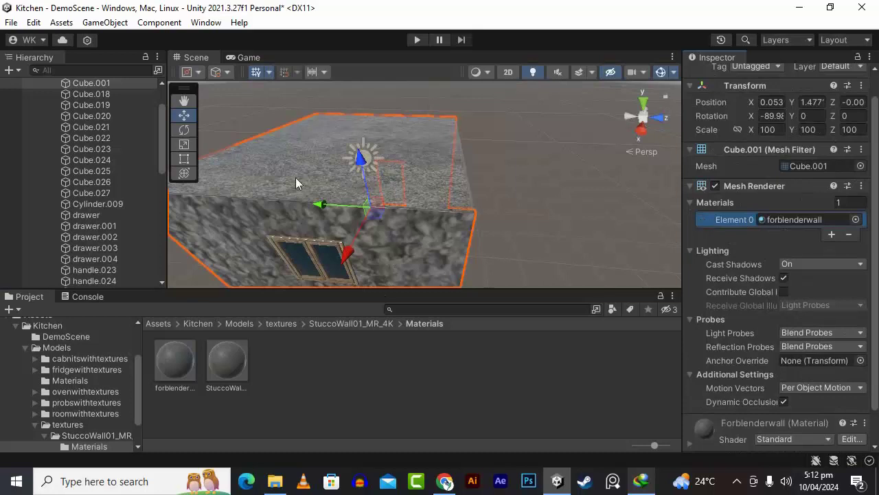
click(187, 370)
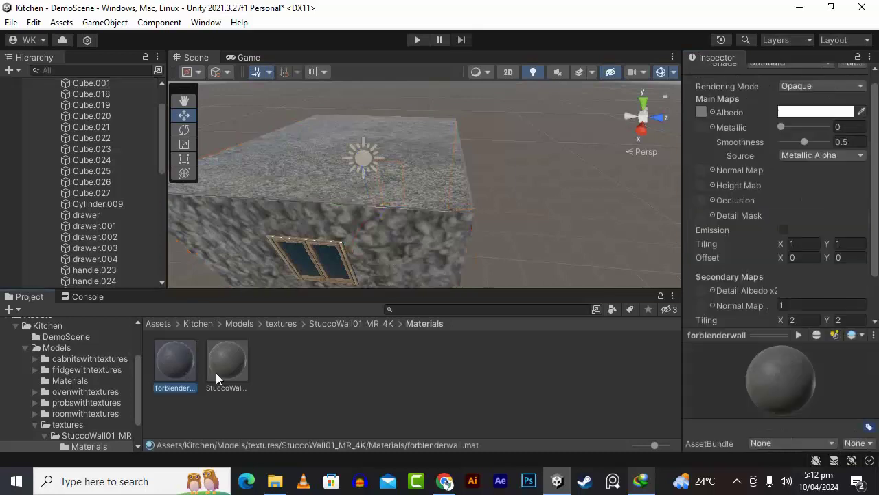
click(797, 245)
text(5)
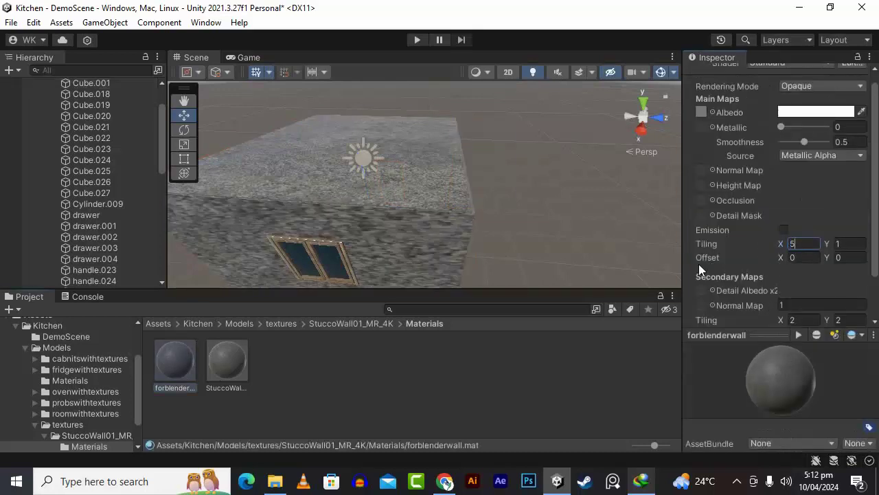
key(Tab)
text(5)
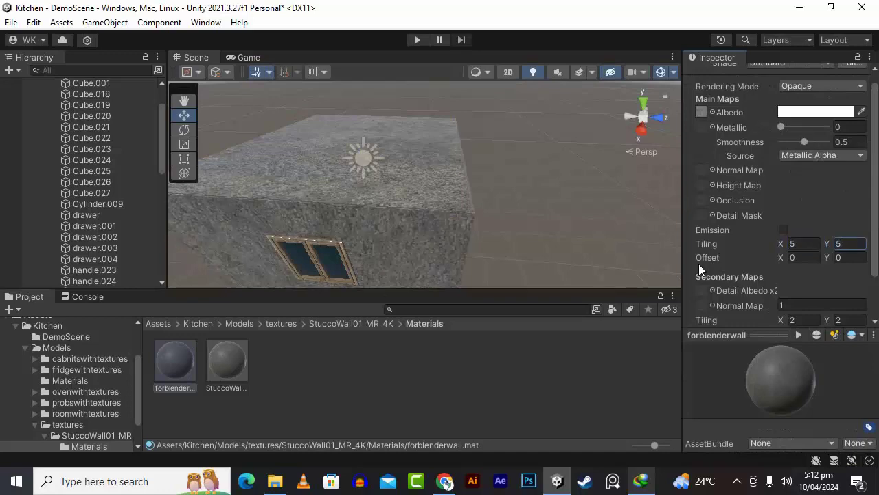
- Set the Main Maps tiling of the forblenderwall material to X 10 and Y 10
scroll(397, 244, up, 3)
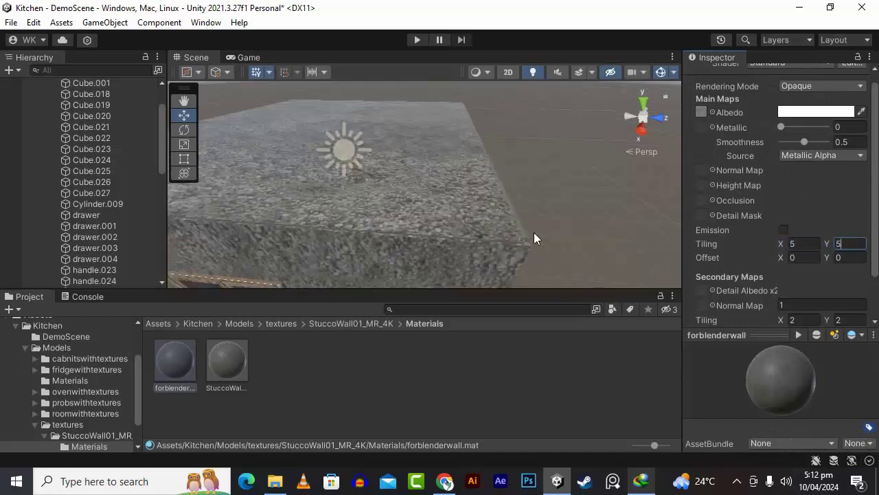
right_drag(566, 240, 550, 264)
scroll(417, 247, up, 2)
right_drag(417, 252, 677, 195)
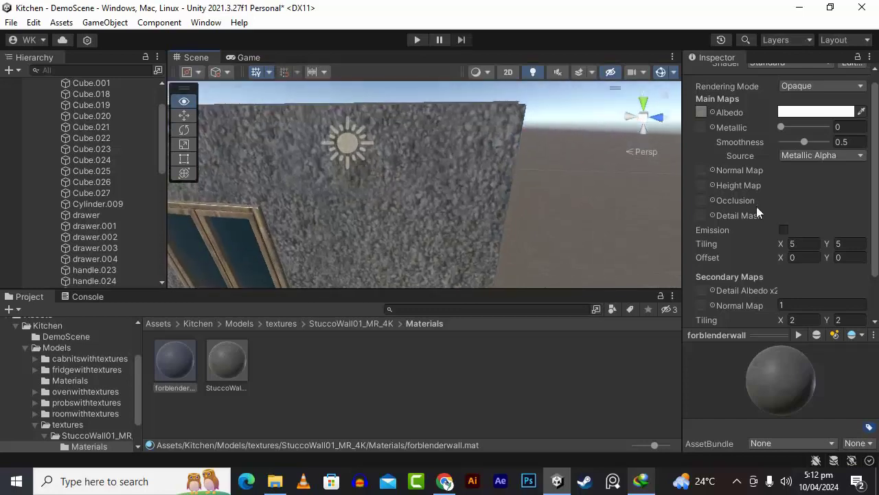
click(804, 243)
text(10)
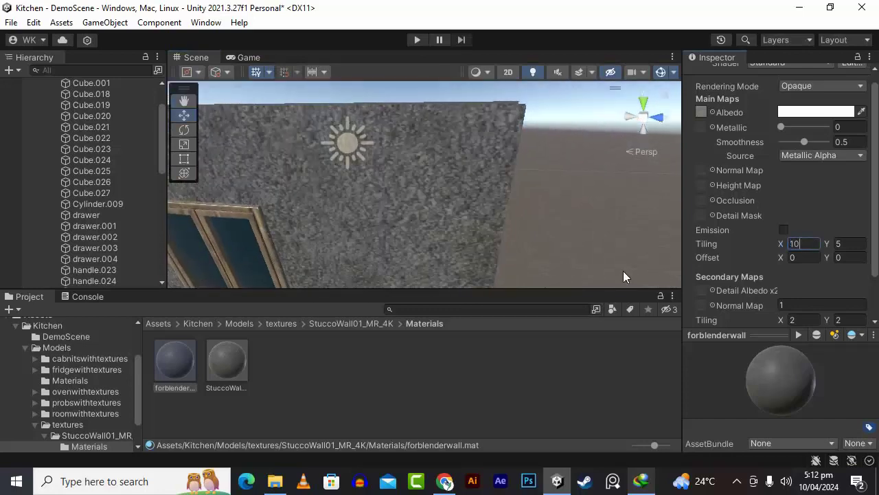
key(Tab)
text(10)
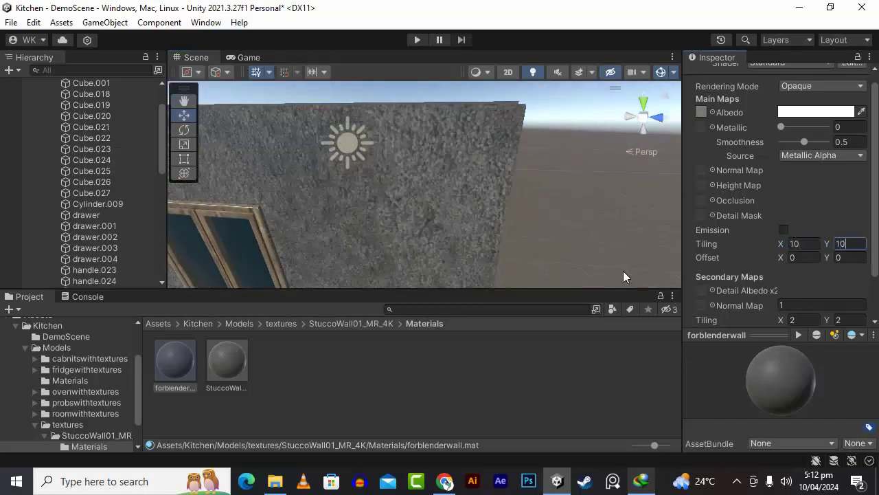
- Select the roof object of the room and deactivate it in the scene
right_drag(553, 180, 367, 238)
key(w)
right_drag(321, 215, 91, 239)
right_drag(426, 227, 413, 303)
click(353, 248)
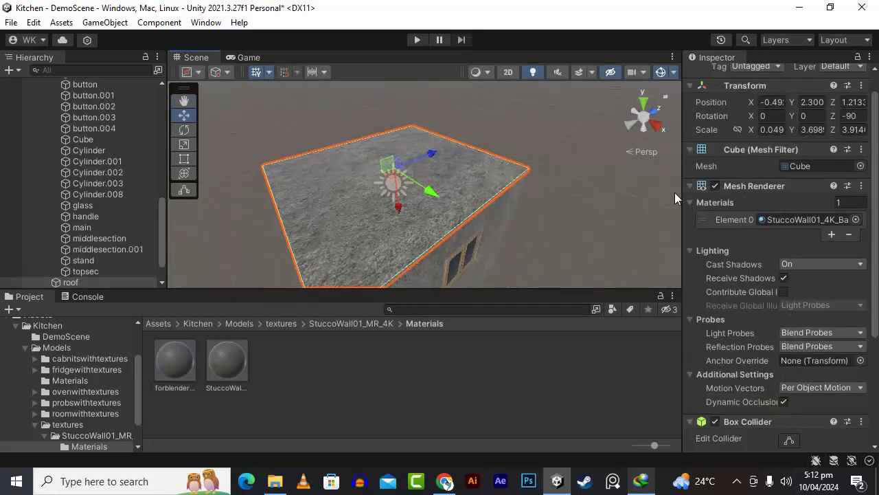
scroll(693, 103, up, 1)
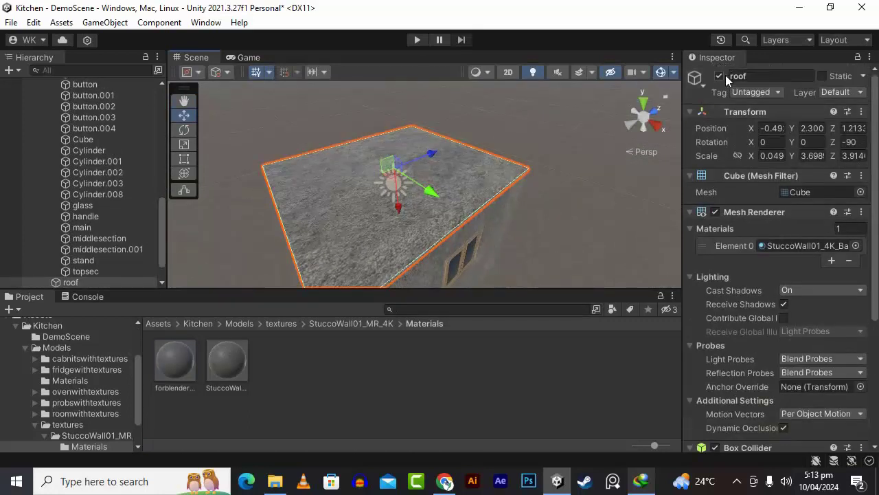
click(719, 76)
- Deactivate the wallside object and look into the kitchen through the open side
right_drag(428, 230, 425, 249)
click(424, 249)
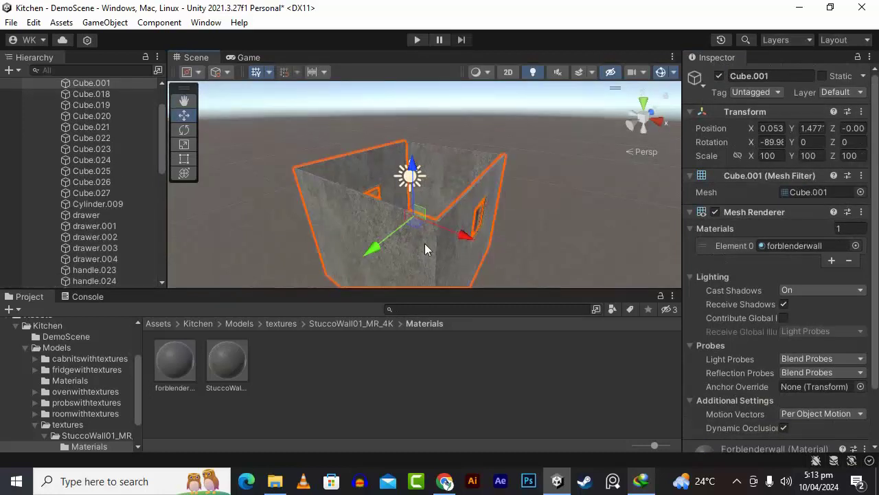
click(483, 169)
click(718, 75)
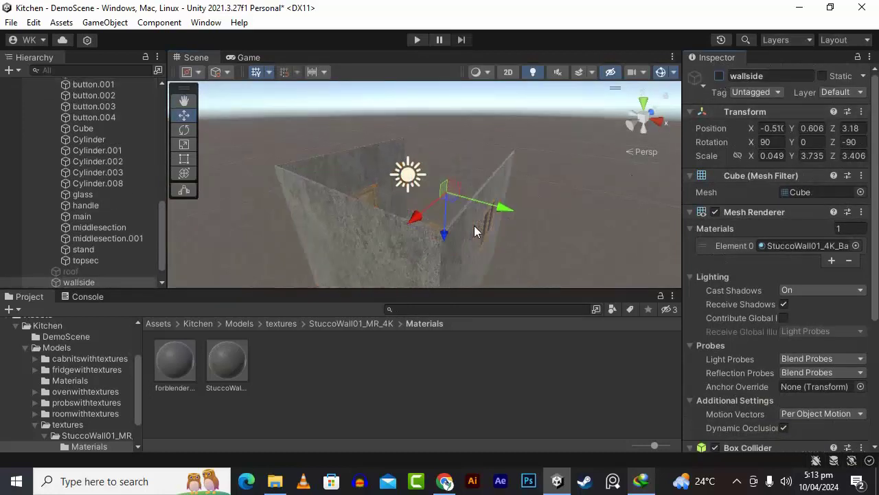
mouse_move(474, 225)
right_down()
mouse_move(615, 197)
mouse_move(302, 255)
mouse_move(360, 198)
mouse_move(479, 216)
right_up()
key(w)
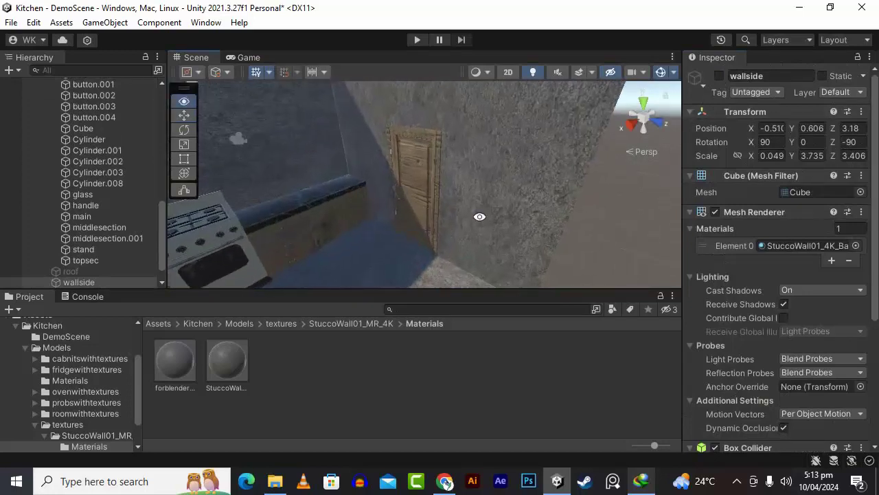
right_drag(380, 212, 759, 166)
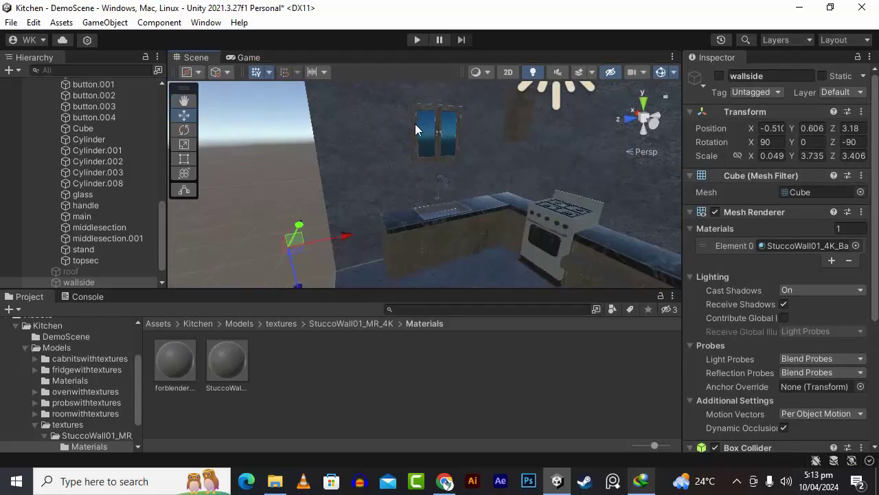
- Switch to Chrome and open the texture library of cgbookcase.com from the bookmarks
click(445, 481)
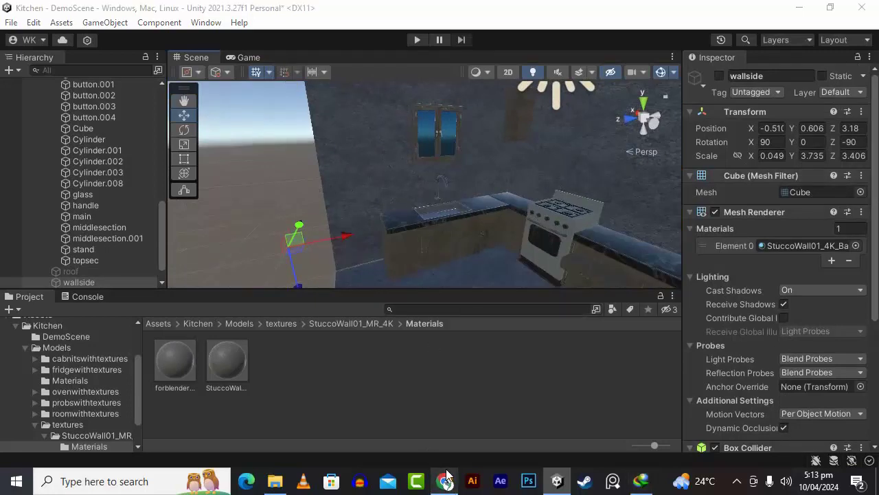
click(364, 13)
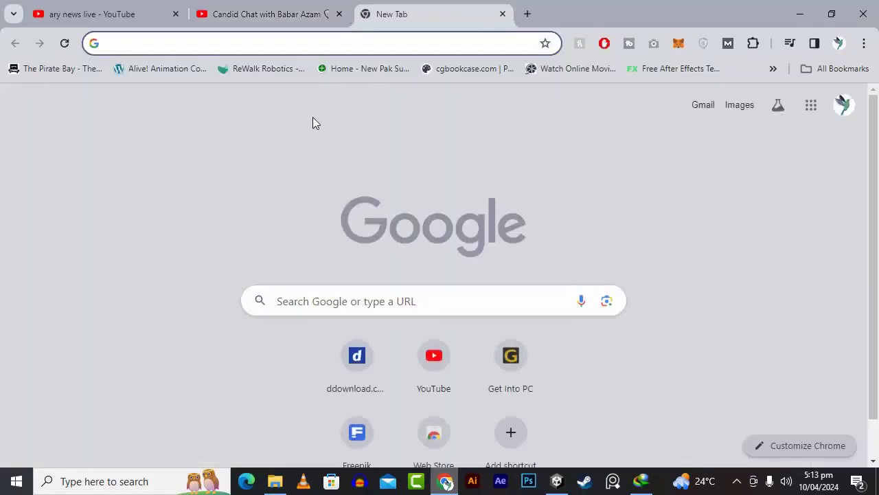
click(468, 73)
scroll(420, 237, down, 4)
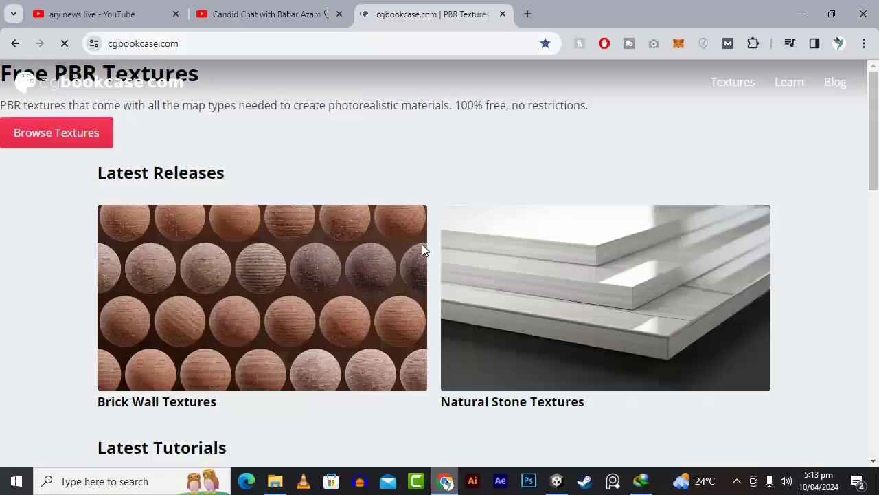
scroll(446, 268, down, 3)
click(463, 222)
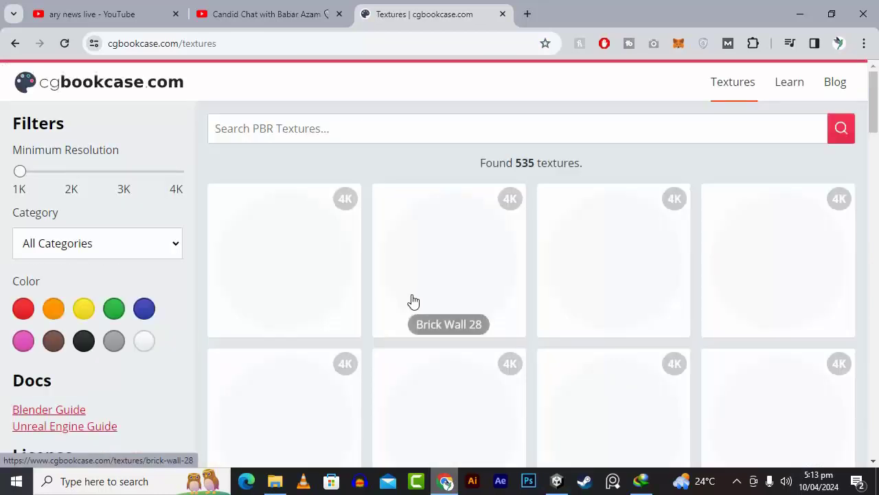
- Search the cgbookcase texture library for "floor tile"
click(433, 126)
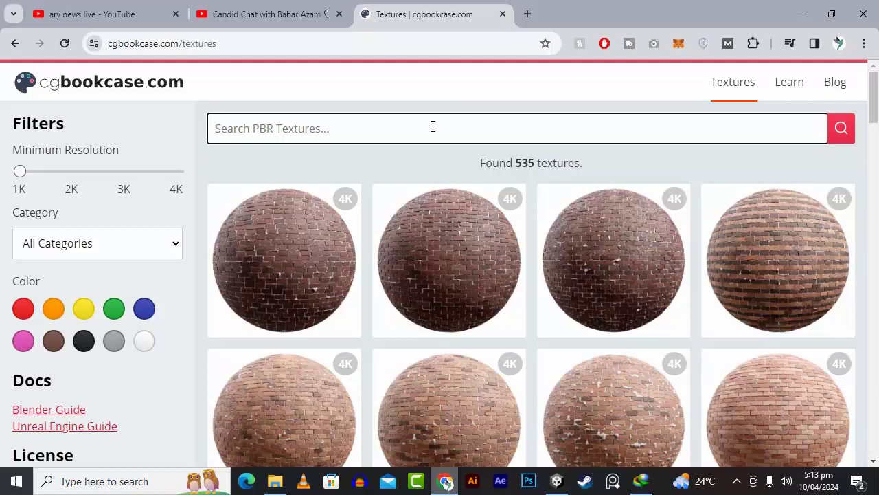
text(fo)
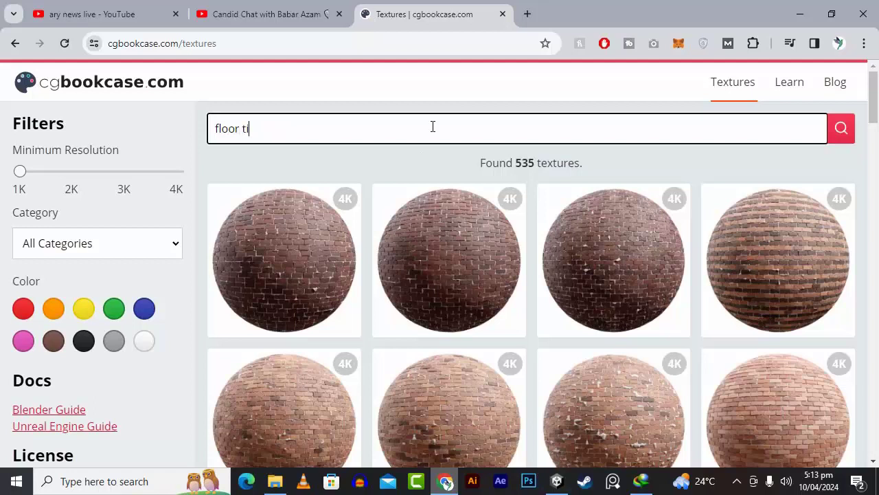
key(Return)
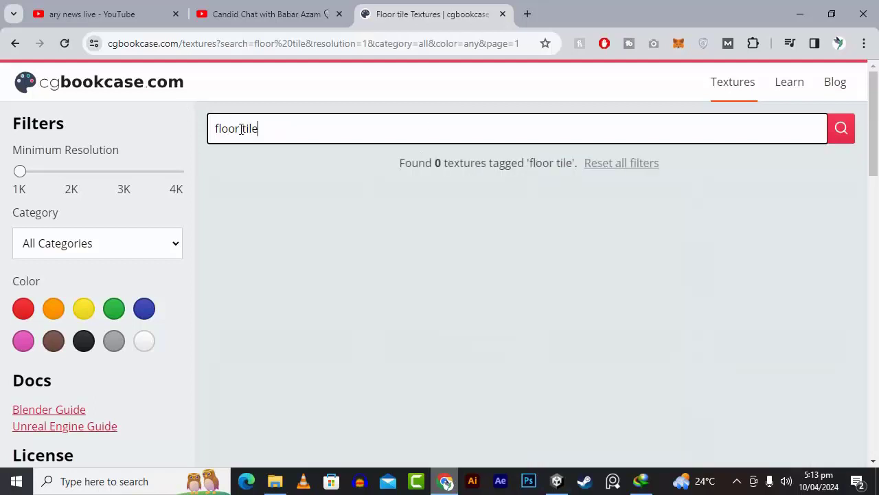
- Shorten the texture search term to "tile" and run the search again
drag(241, 129, 141, 138)
key(BackSpace)
key(Delete)
key(Return)
- Look through both pages of the tile textures for one that suits the kitchen floor
scroll(320, 196, down, 10)
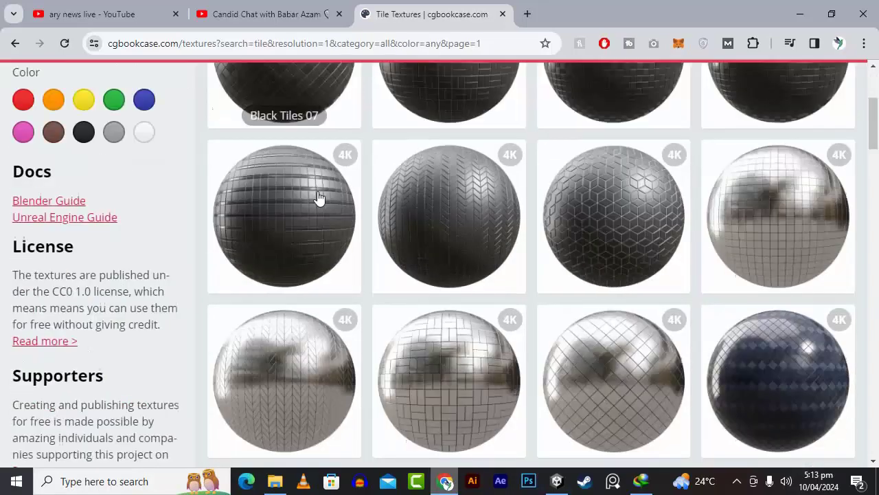
scroll(556, 208, down, 7)
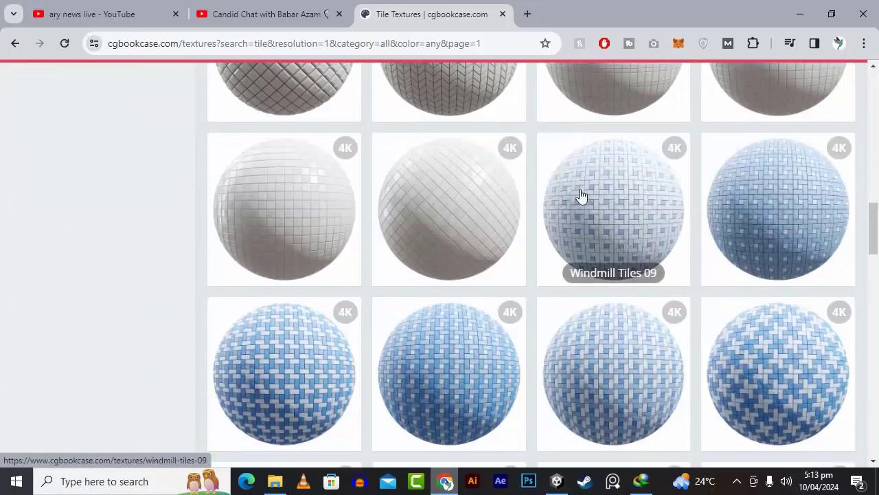
scroll(587, 165, down, 8)
scroll(590, 162, down, 3)
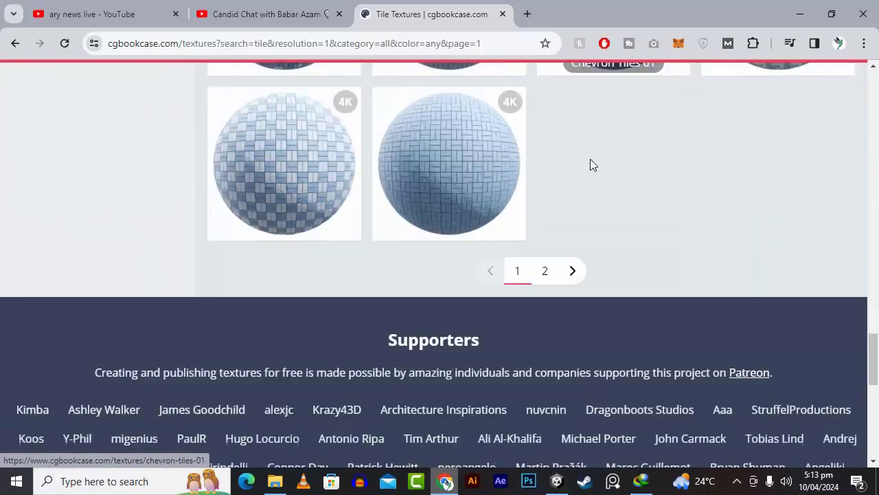
click(545, 215)
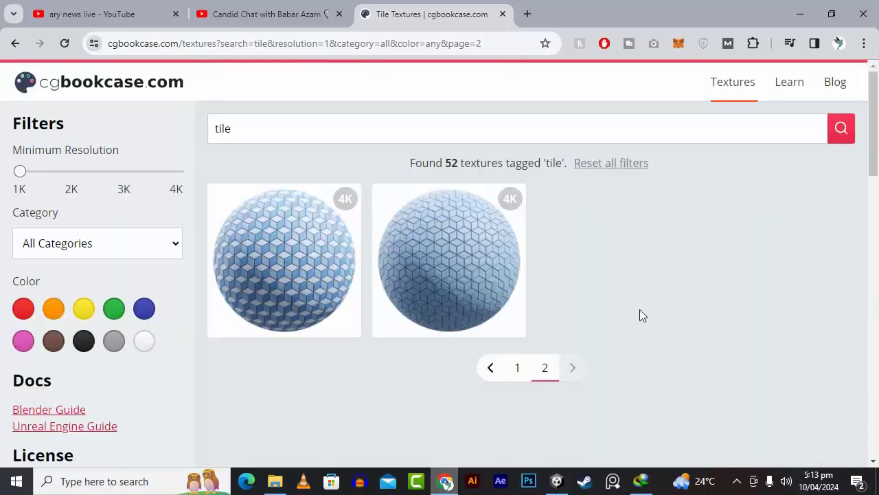
click(517, 371)
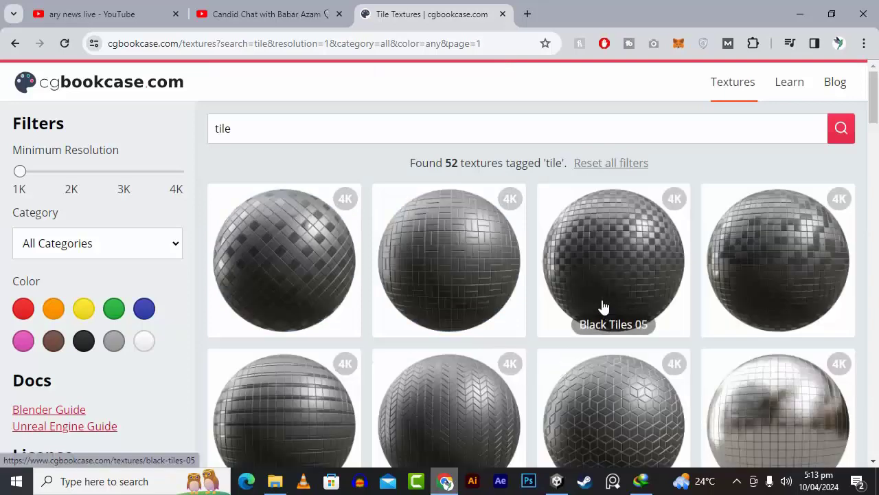
scroll(602, 307, down, 5)
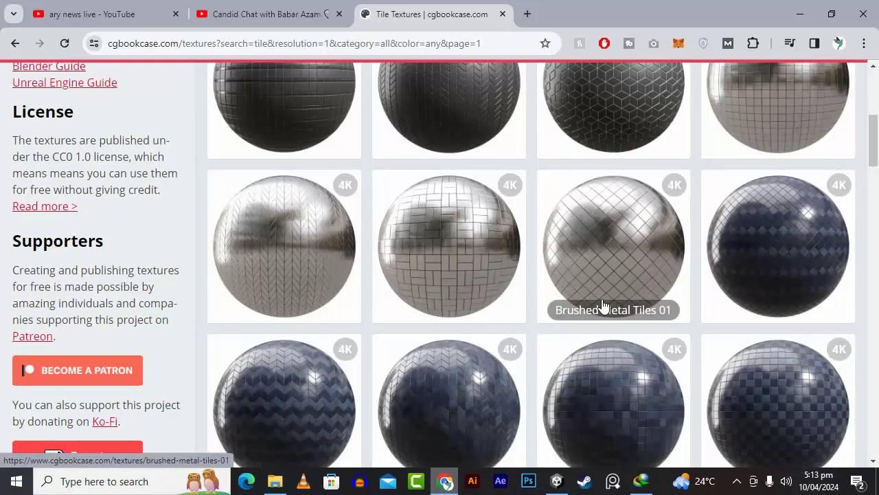
scroll(509, 303, up, 2)
scroll(509, 303, up, 3)
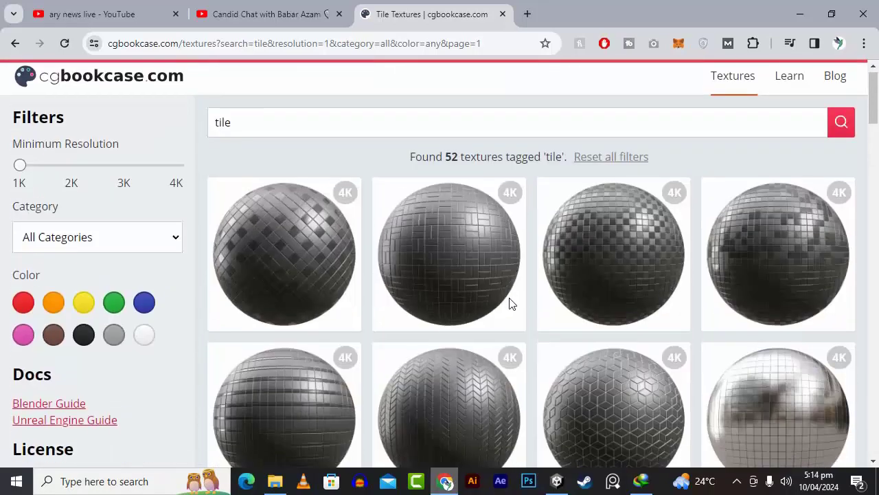
- Filter the textures to the Floor category and clear the search term to list all floor textures
click(126, 247)
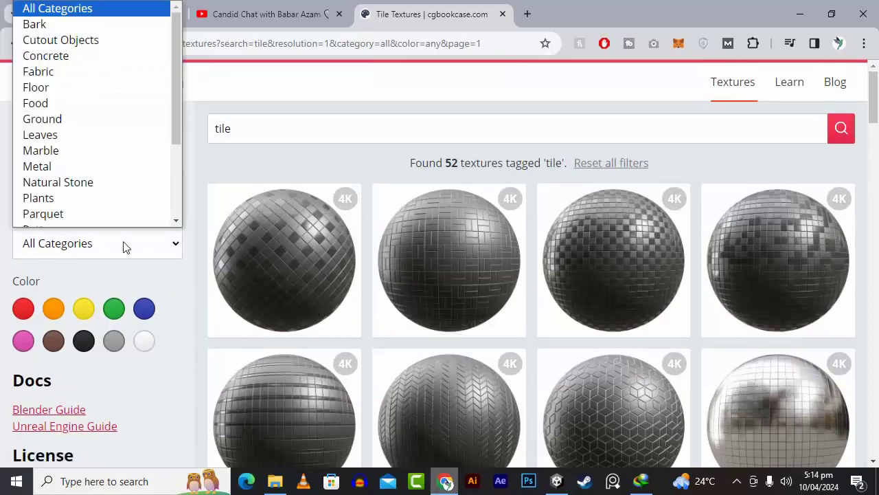
click(78, 84)
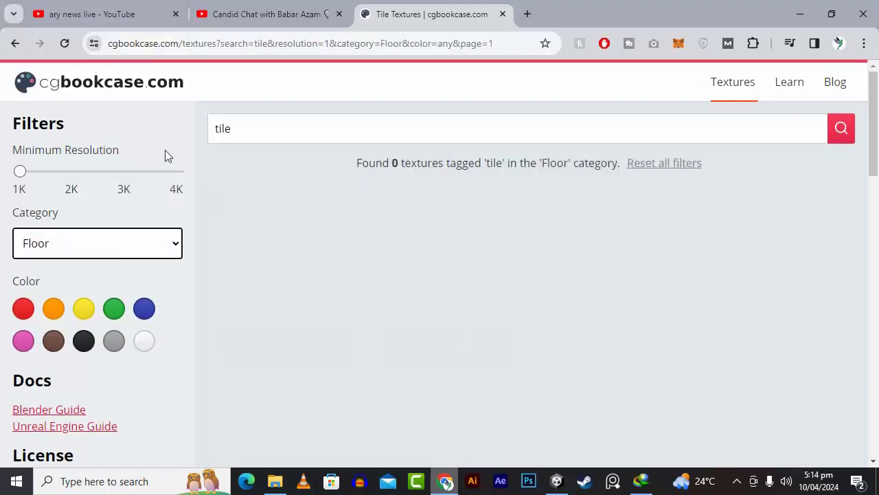
double_click(259, 131)
key(BackSpace)
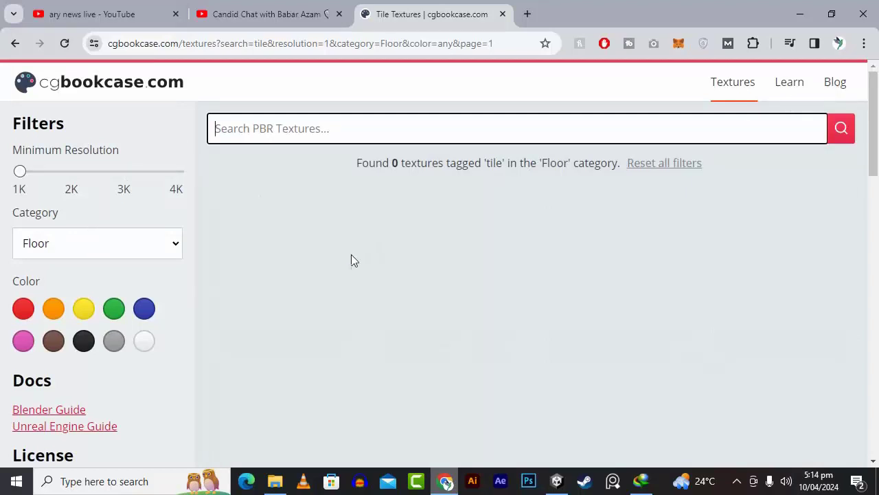
click(841, 128)
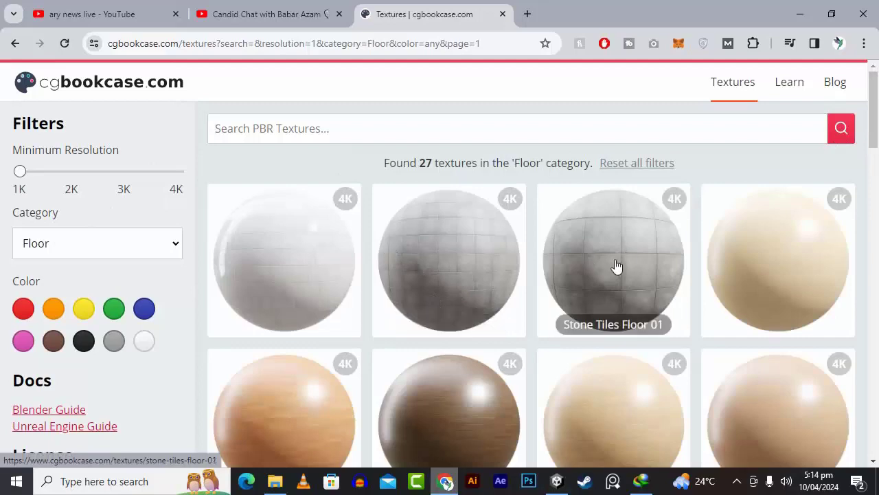
- Pick Stone Tiles Floor 01 from the floor textures and download it as the 4K Metalness/Roughness zip
scroll(622, 268, down, 7)
scroll(623, 265, down, 4)
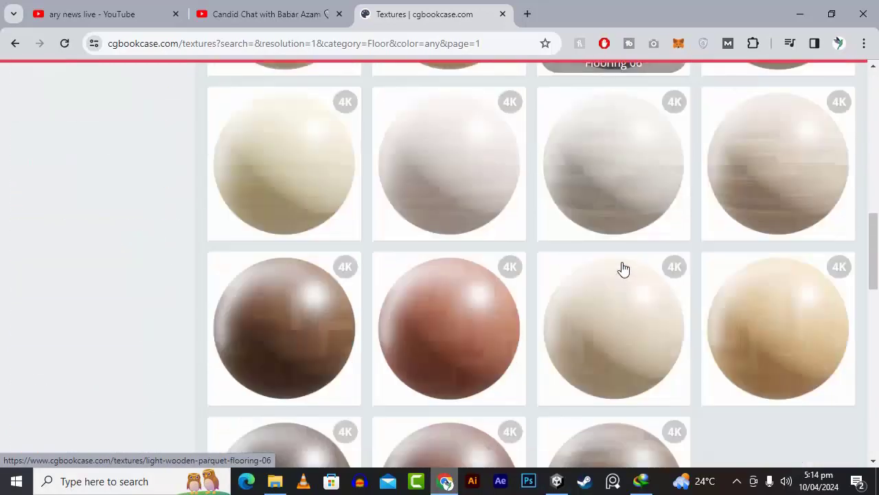
scroll(622, 254, down, 6)
scroll(622, 254, up, 6)
scroll(622, 256, up, 10)
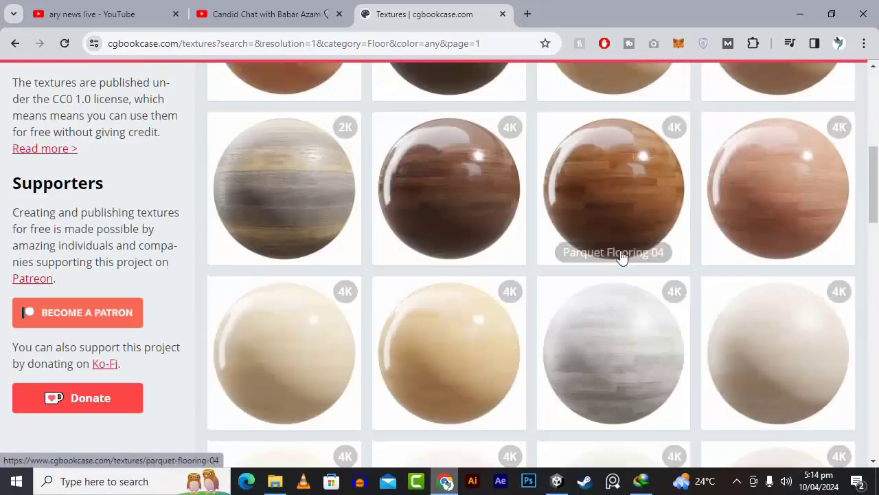
click(606, 191)
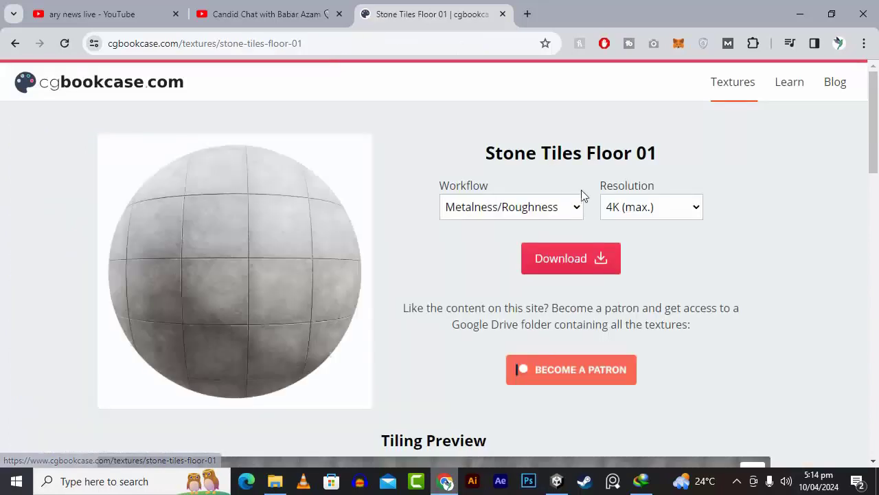
click(578, 273)
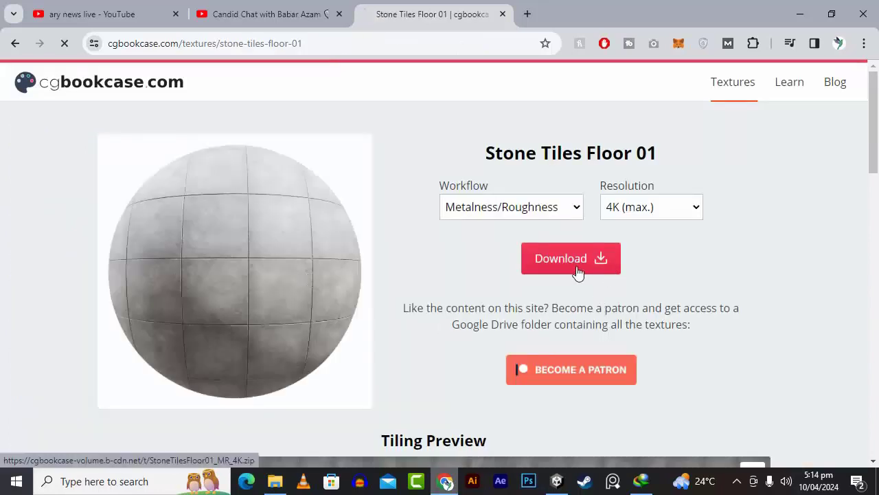
click(439, 301)
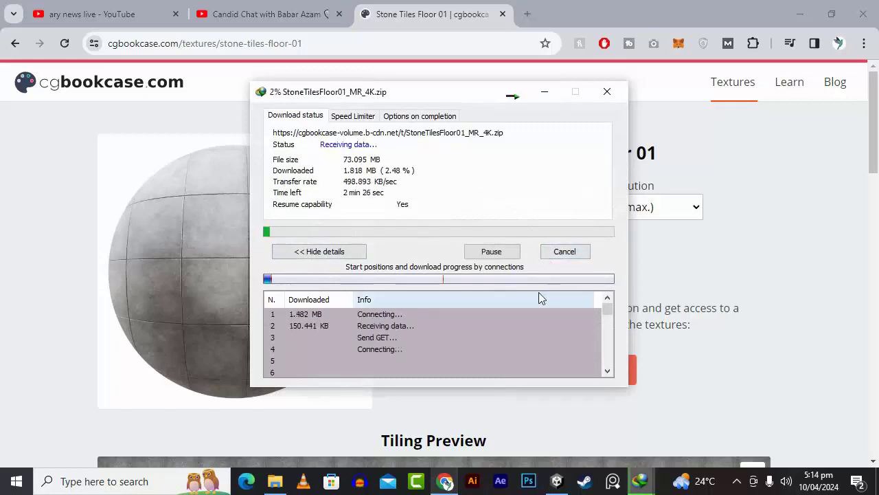
- Switch to Unity and set the Directional Light's intensity to 2 and its color to white (FFFFFF)
click(559, 480)
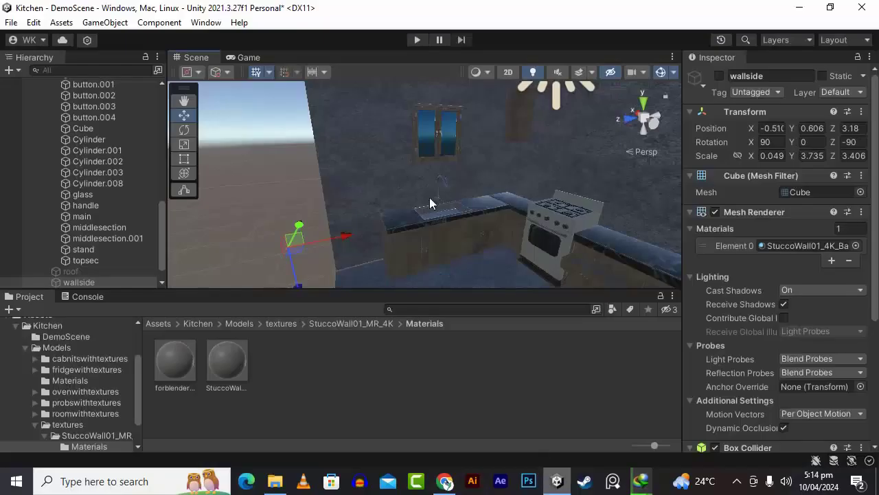
scroll(364, 182, down, 2)
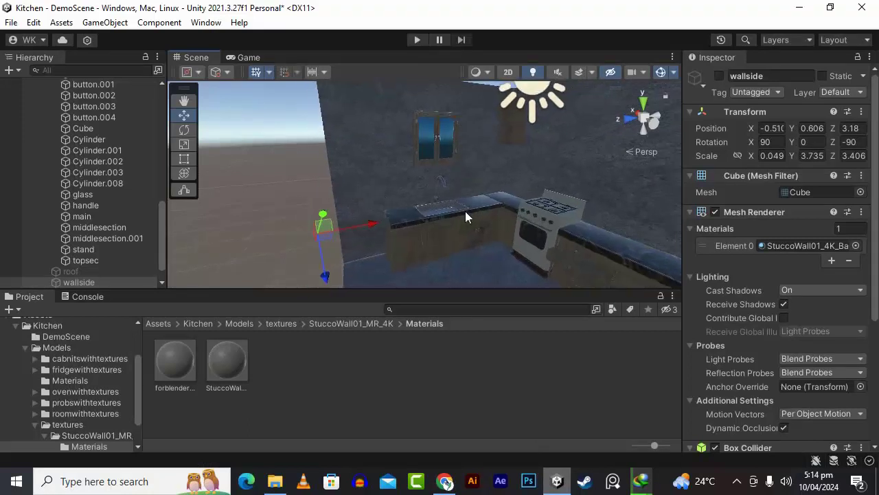
scroll(125, 157, up, 10)
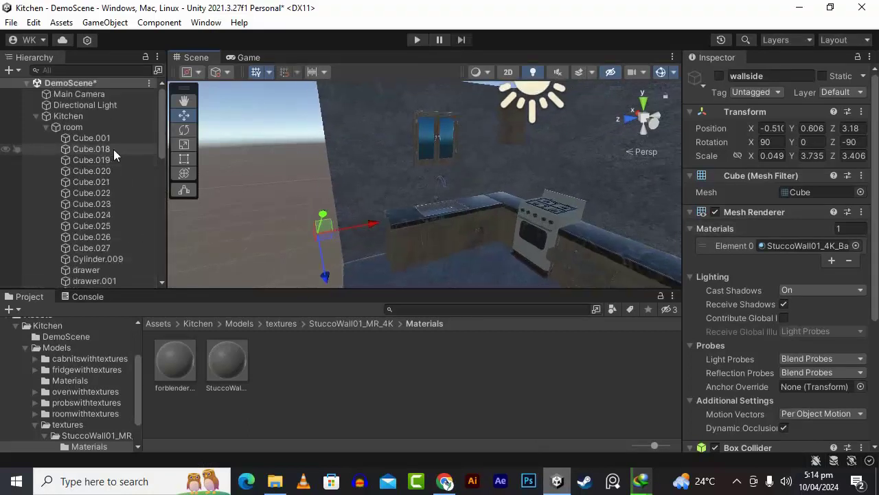
click(96, 104)
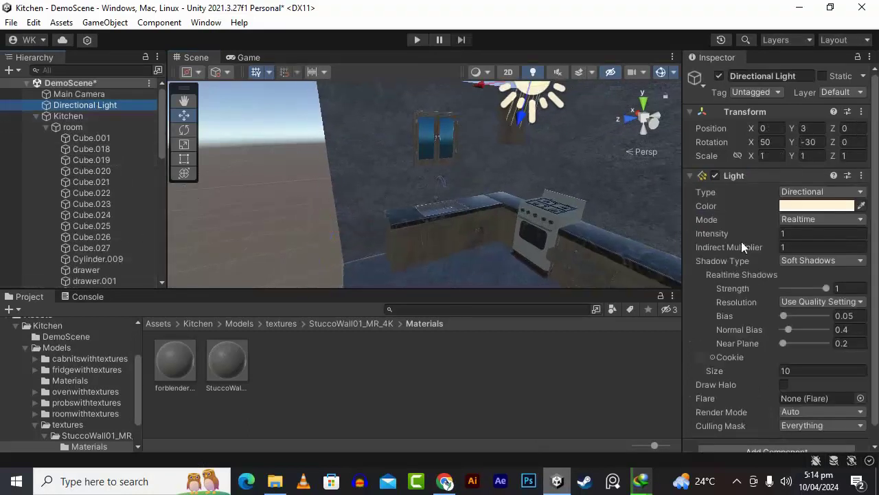
click(811, 234)
text(2)
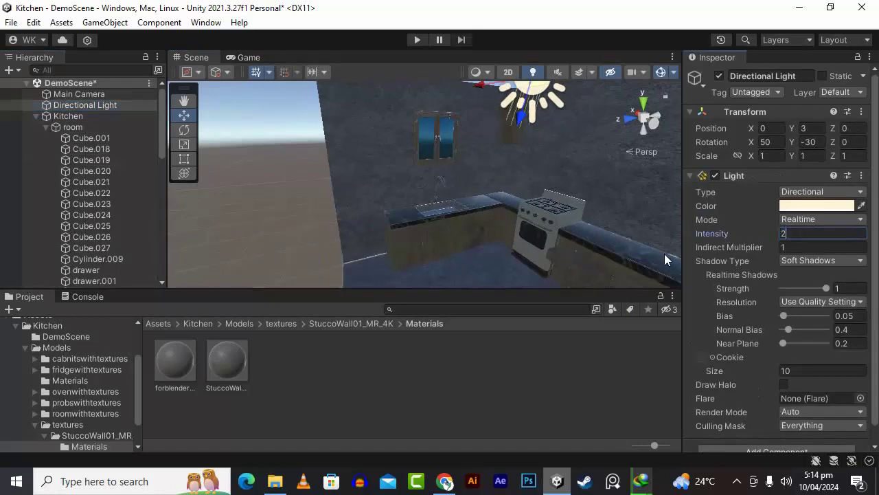
click(827, 207)
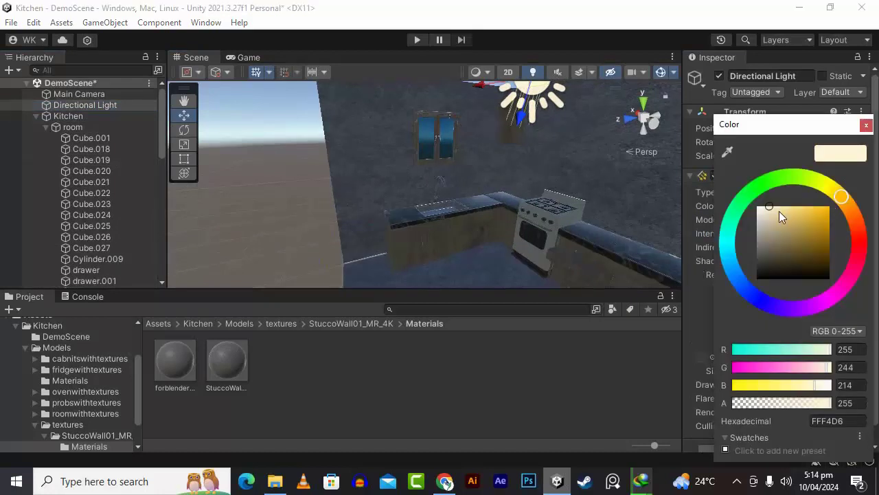
drag(779, 211, 718, 194)
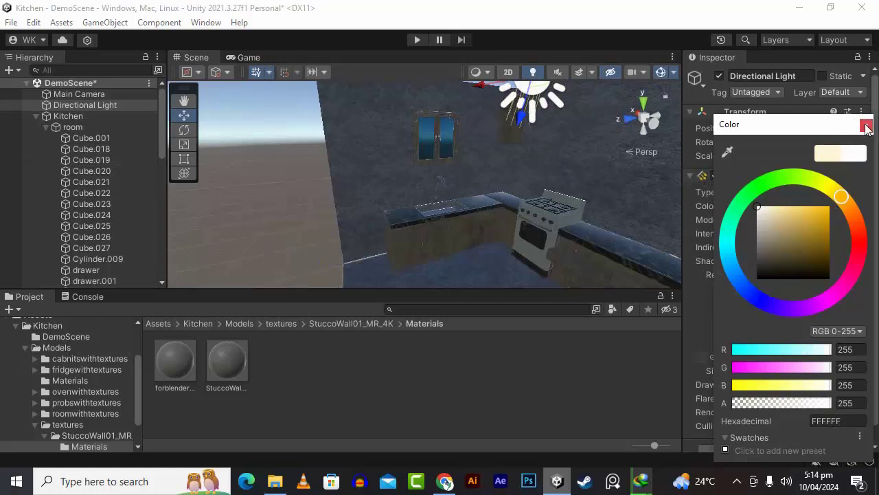
click(616, 364)
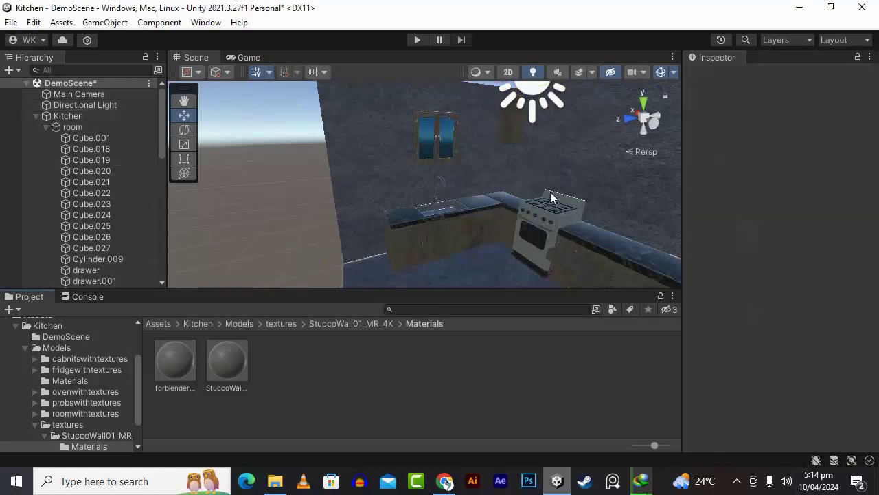
- Examine the kitchen interior from several angles to judge the lighting on the walls, door, window and counters
scroll(551, 191, down, 5)
scroll(472, 202, up, 2)
scroll(472, 203, up, 2)
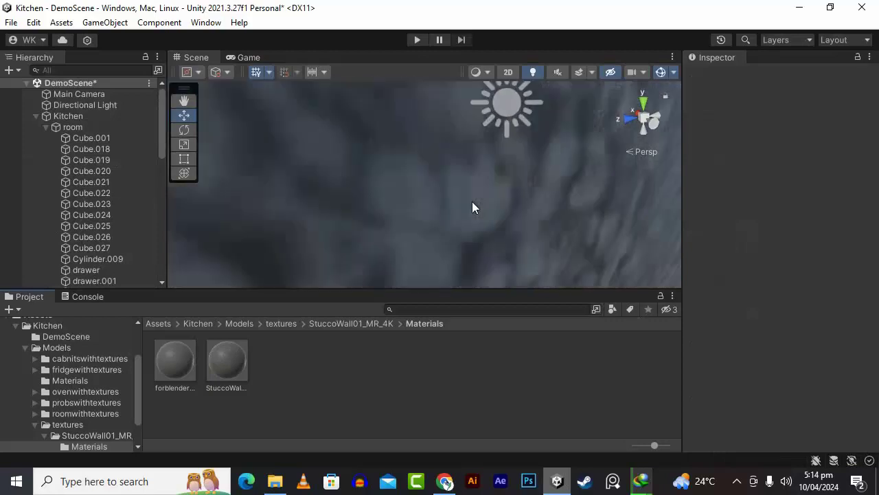
scroll(472, 203, down, 6)
alt+drag(472, 204, 667, 221)
scroll(575, 217, up, 4)
scroll(508, 201, up, 1)
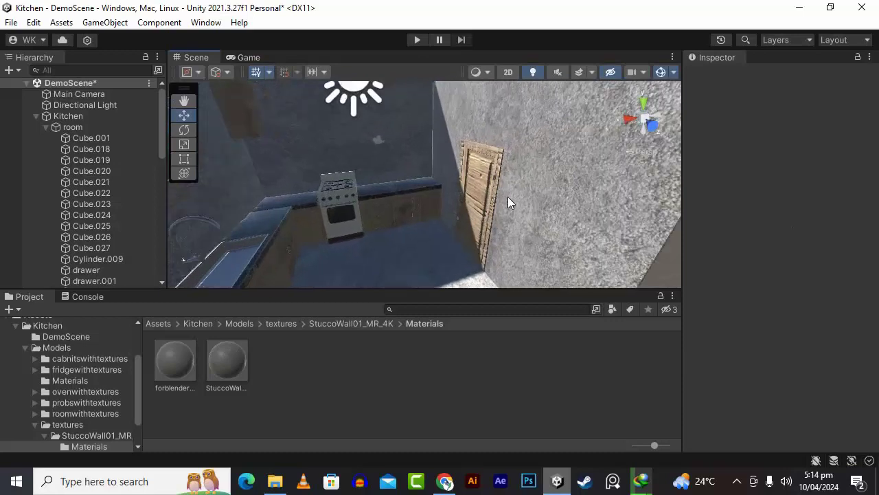
alt+drag(508, 194, 579, 160)
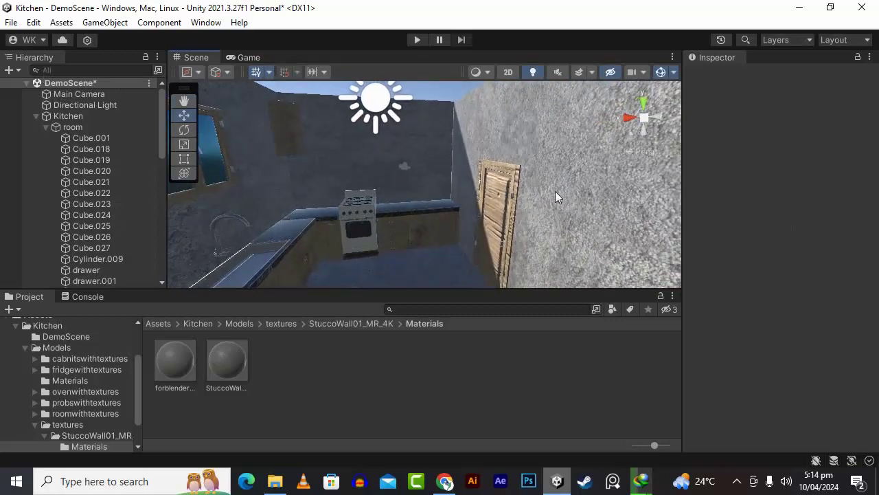
alt+drag(549, 191, 490, 206)
alt+drag(375, 209, 310, 227)
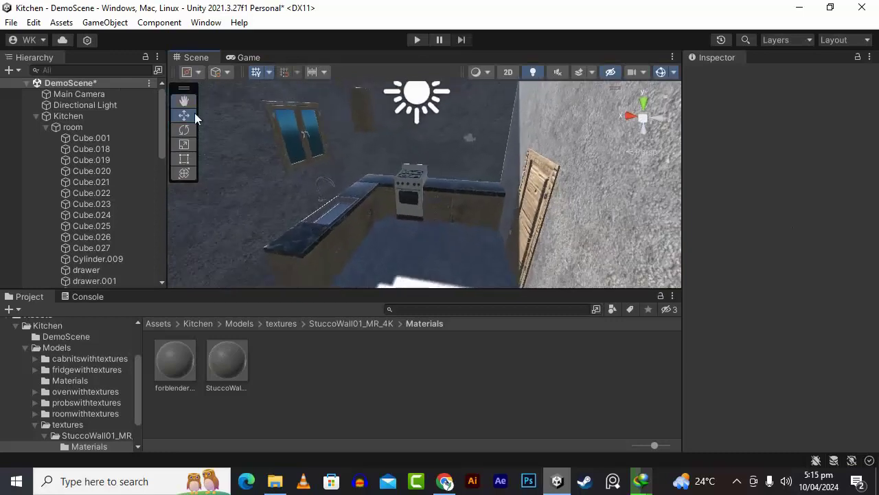
alt+drag(385, 206, 450, 216)
scroll(451, 215, up, 3)
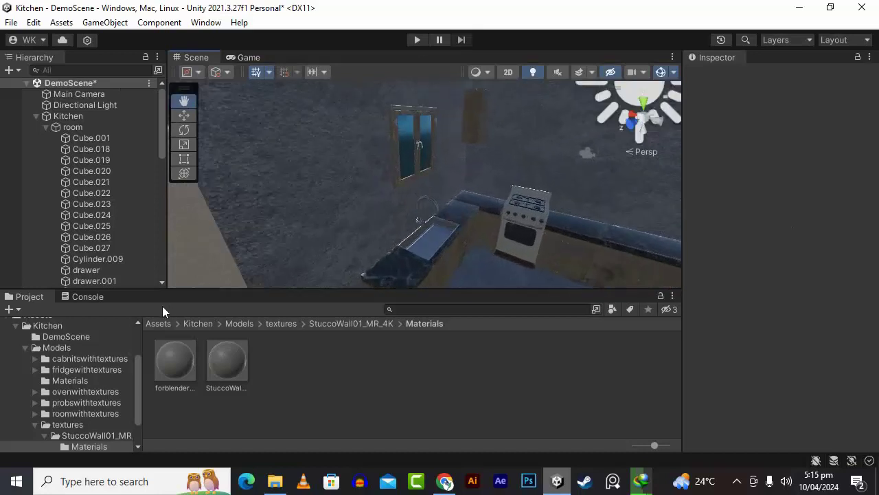
- Add a Plane 3D object as a child of the Kitchen object and activate the Move tool on it
click(77, 119)
right_click(77, 120)
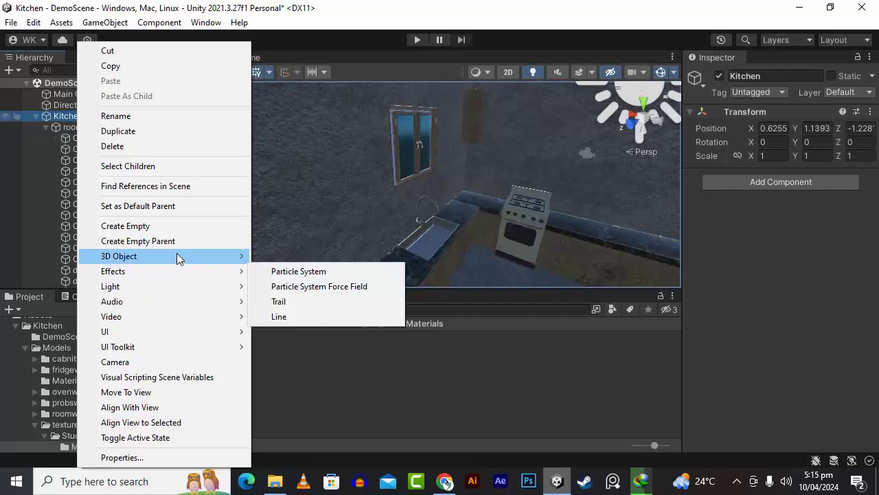
mouse_move(177, 256)
click(327, 318)
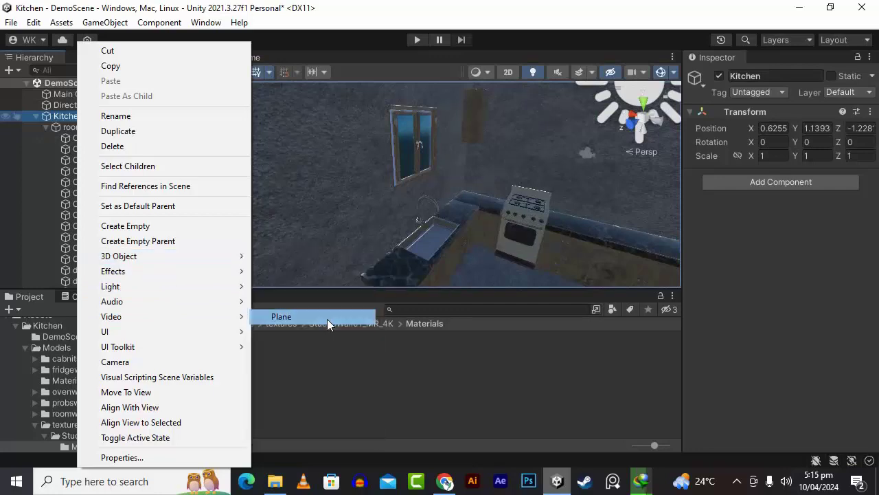
scroll(505, 210, down, 12)
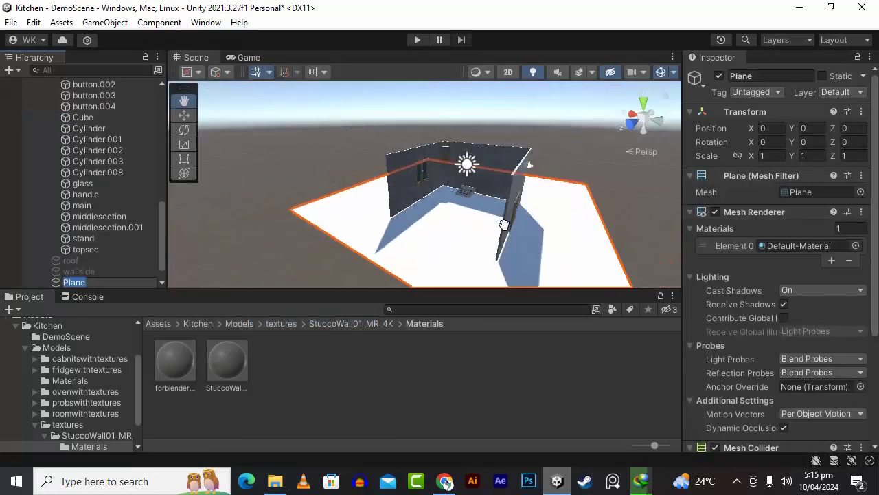
scroll(504, 226, down, 2)
alt+drag(545, 214, 426, 231)
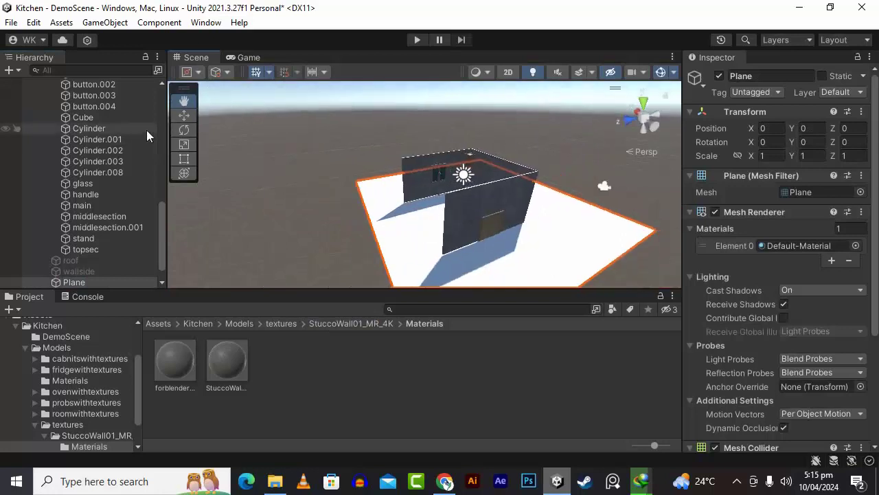
click(184, 114)
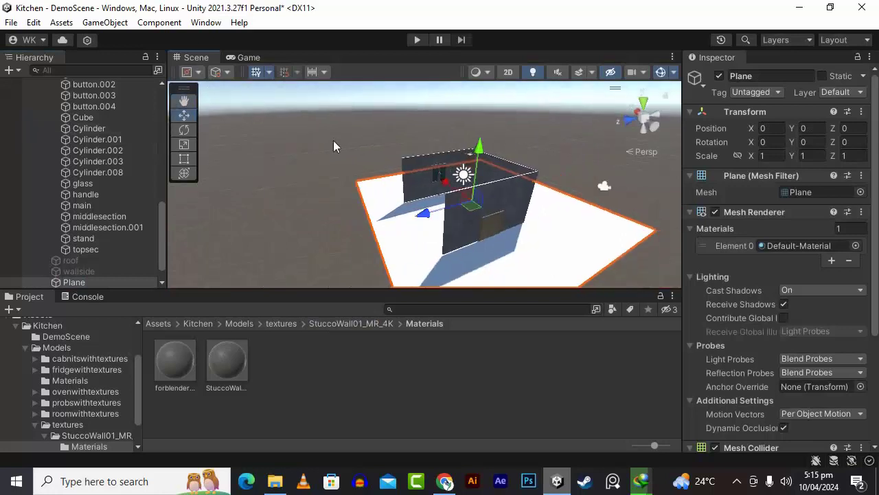
- Check which scene objects make up the walls, door frame and window around the new plane
click(518, 170)
click(488, 227)
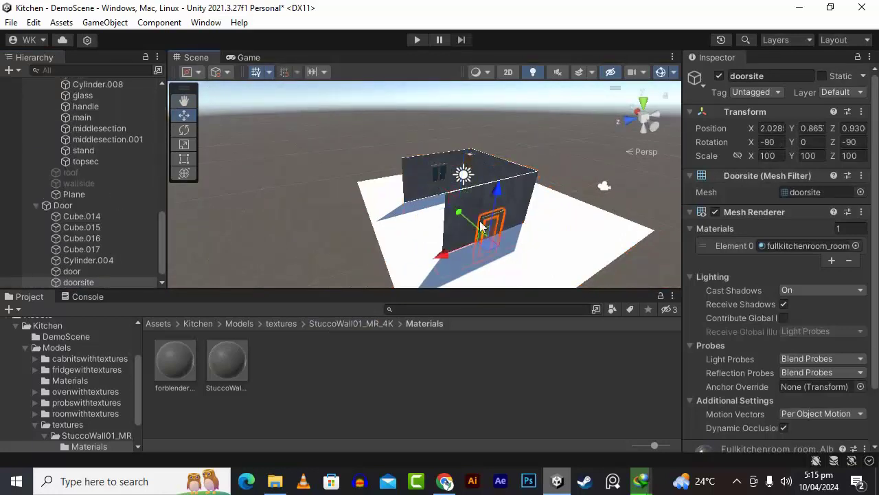
click(448, 216)
alt+drag(482, 212, 442, 230)
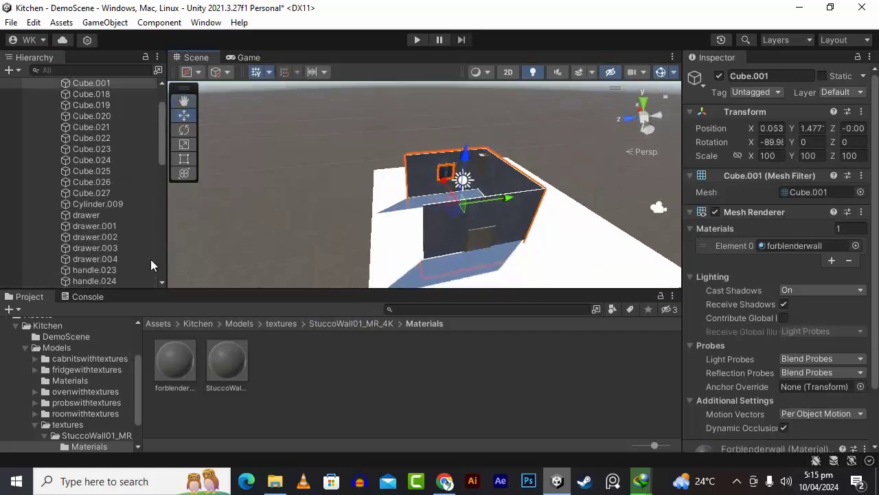
scroll(55, 250, down, 10)
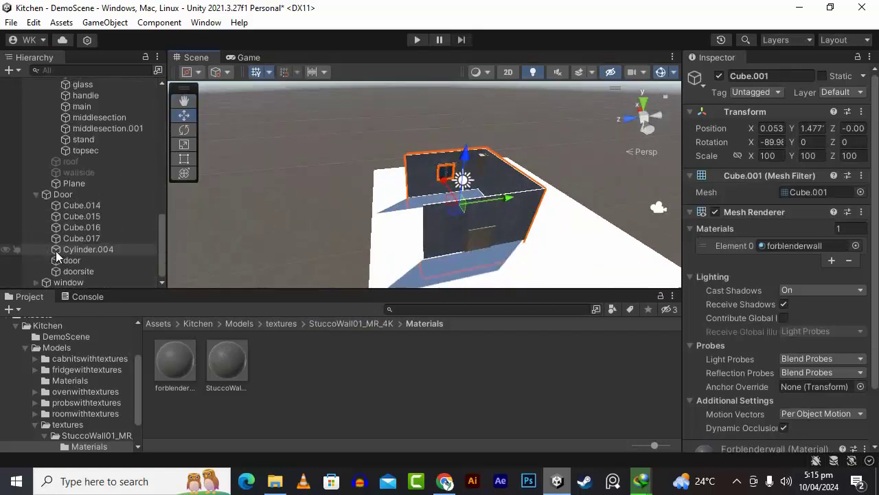
click(95, 270)
click(89, 282)
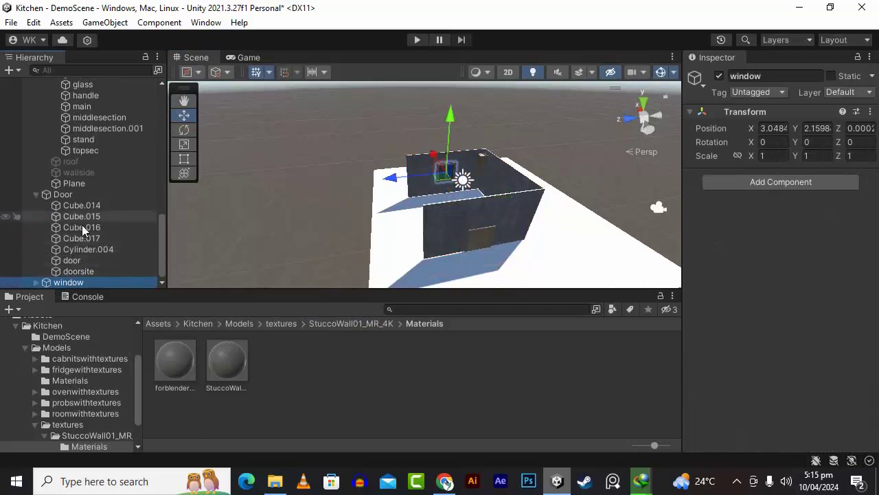
click(76, 185)
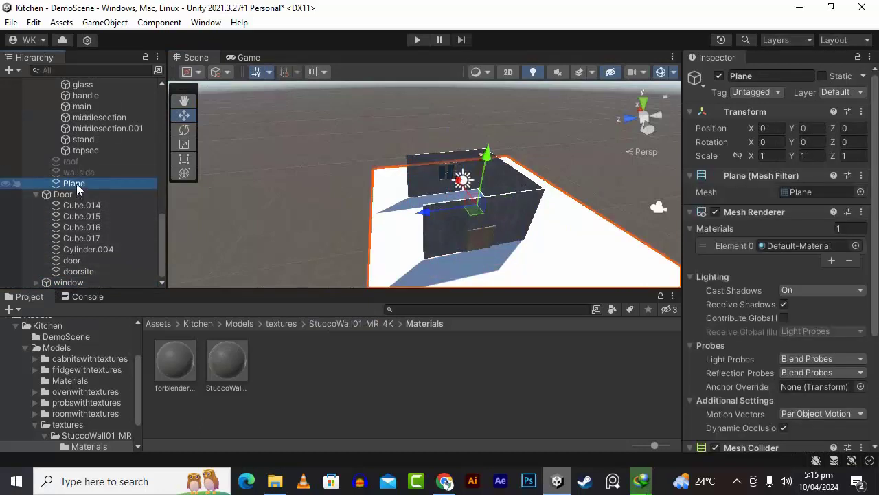
- Copy the wallside object's Transform component and paste its values onto the Plane
click(96, 172)
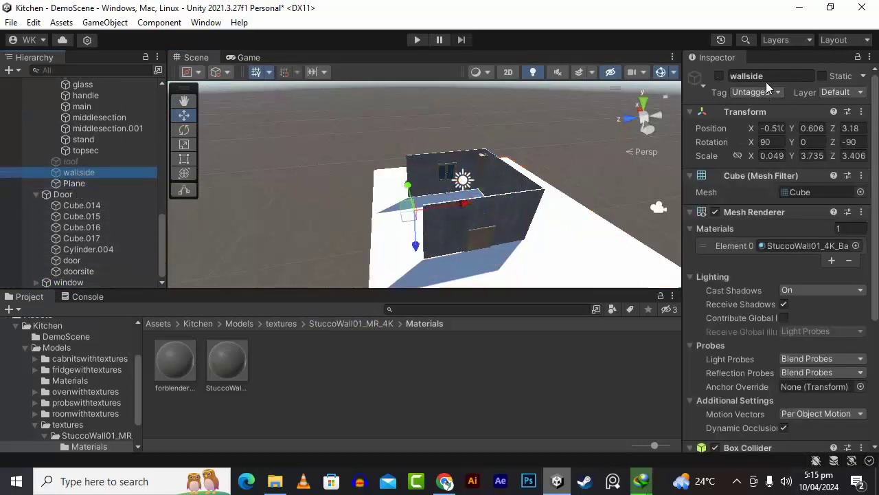
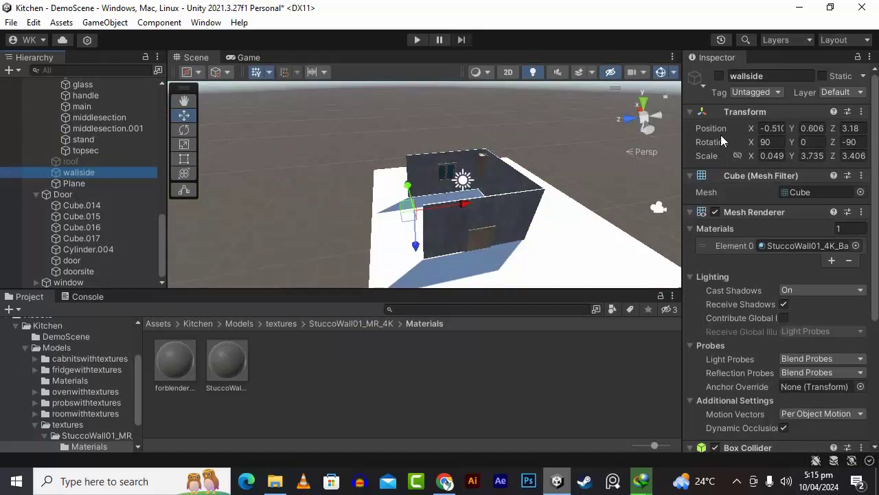
click(861, 111)
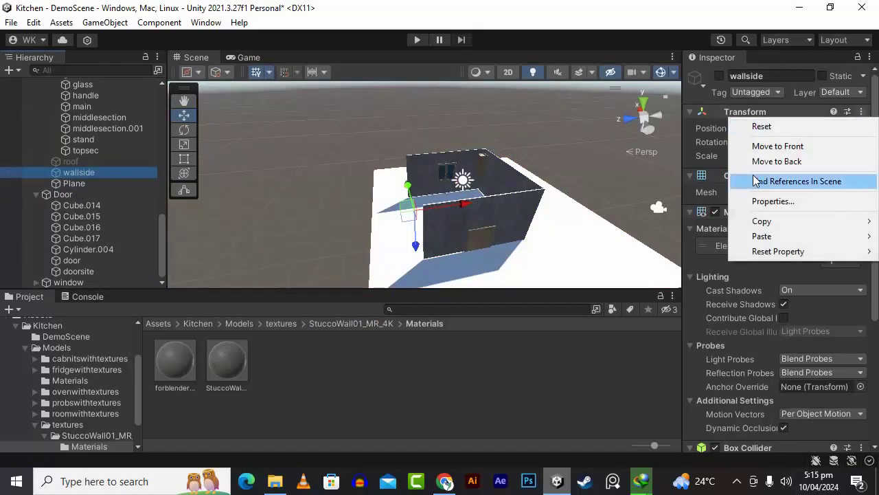
mouse_move(761, 222)
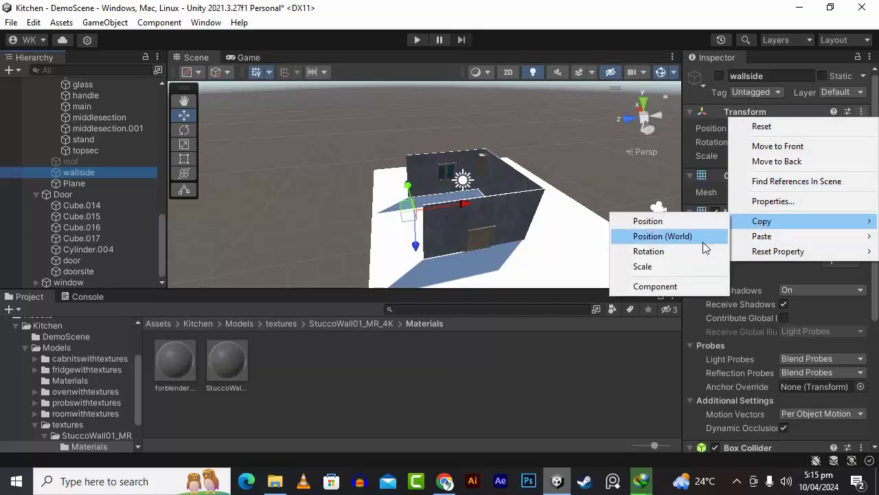
click(679, 287)
click(541, 261)
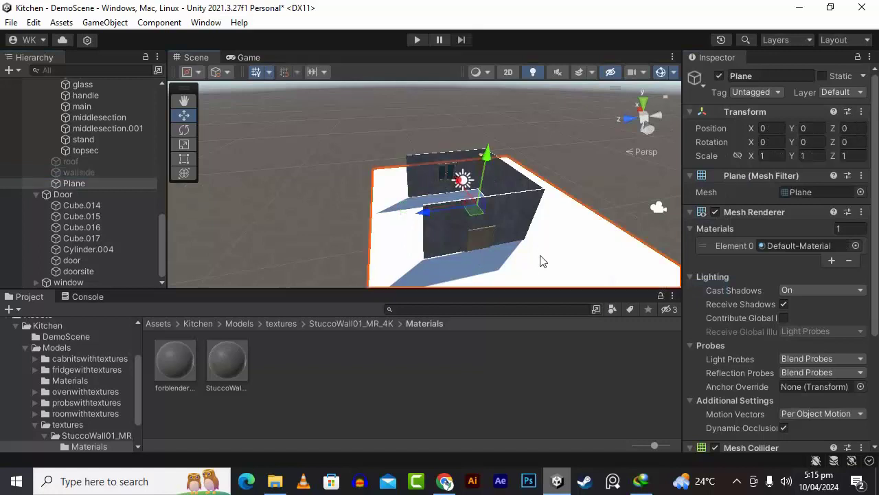
click(862, 111)
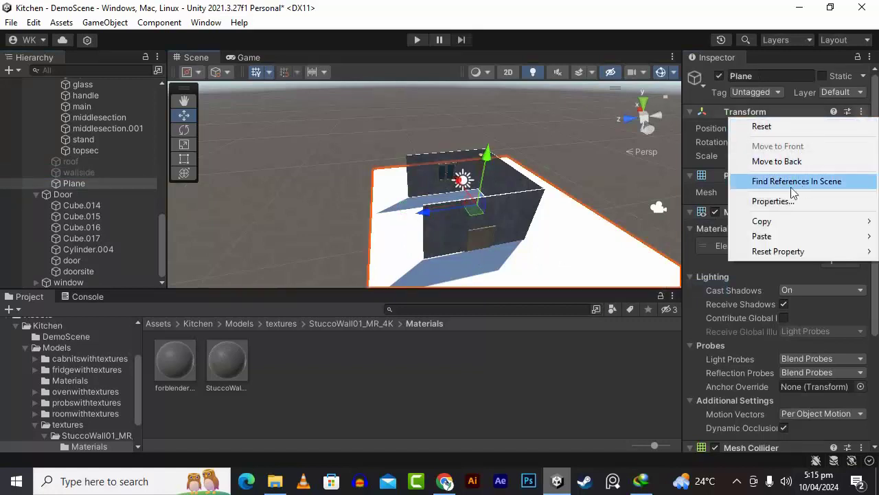
mouse_move(769, 238)
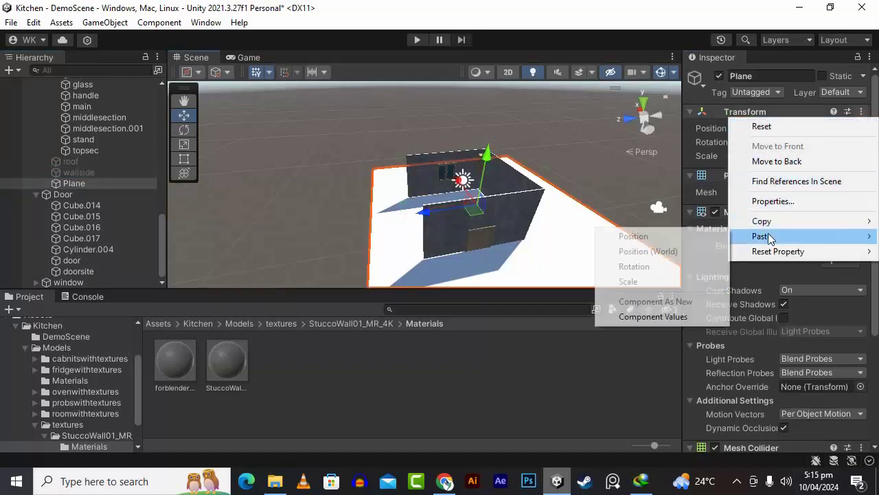
click(653, 317)
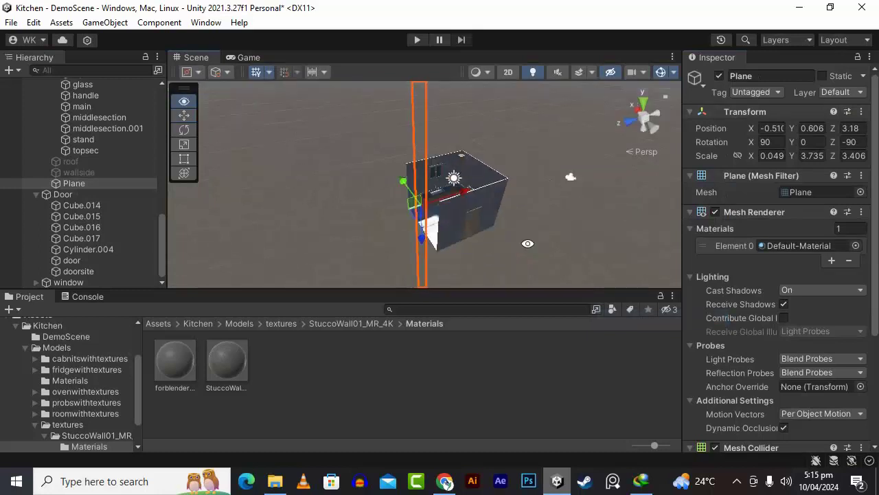
- Examine the plane's size and position against the side of the room from several angles
alt+drag(77, 209, 226, 245)
scroll(539, 187, down, 4)
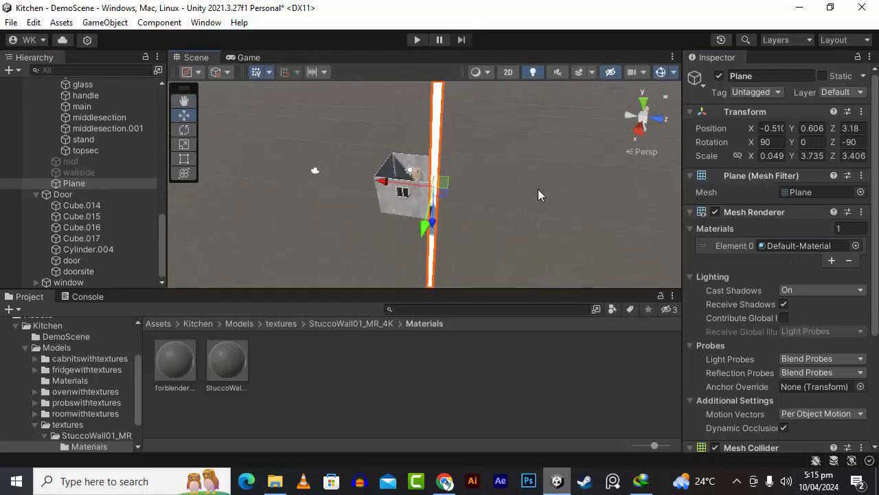
click(184, 102)
drag(528, 169, 453, 231)
scroll(452, 231, up, 4)
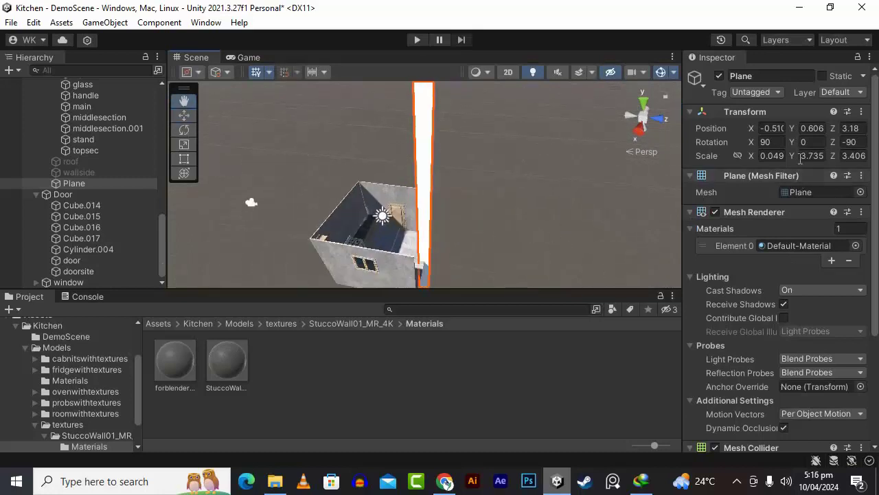
alt+drag(503, 240, 239, 171)
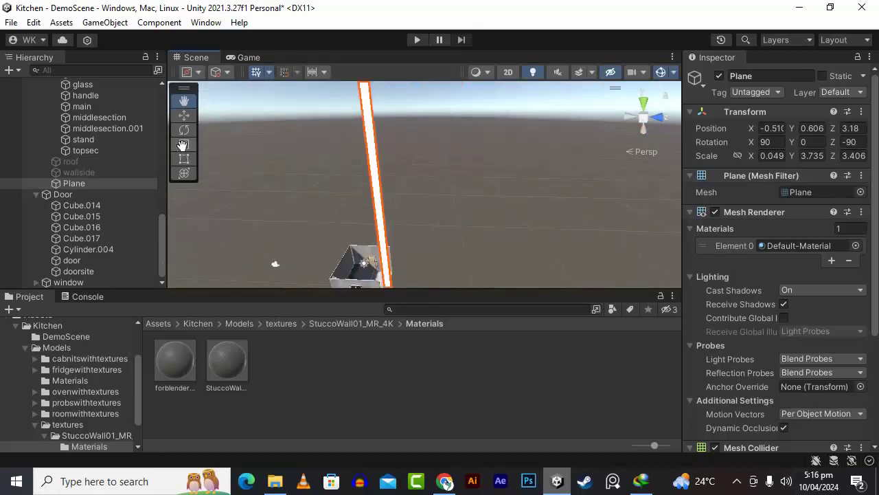
scroll(374, 127, down, 2)
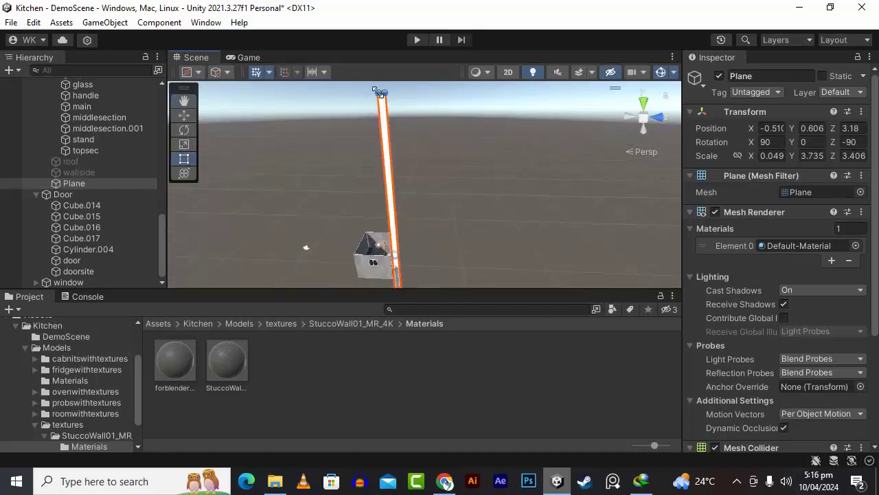
- Shorten the Plane to a Z scale of about 1.91 and raise it above the room to about Y 19.1
drag(382, 93, 391, 238)
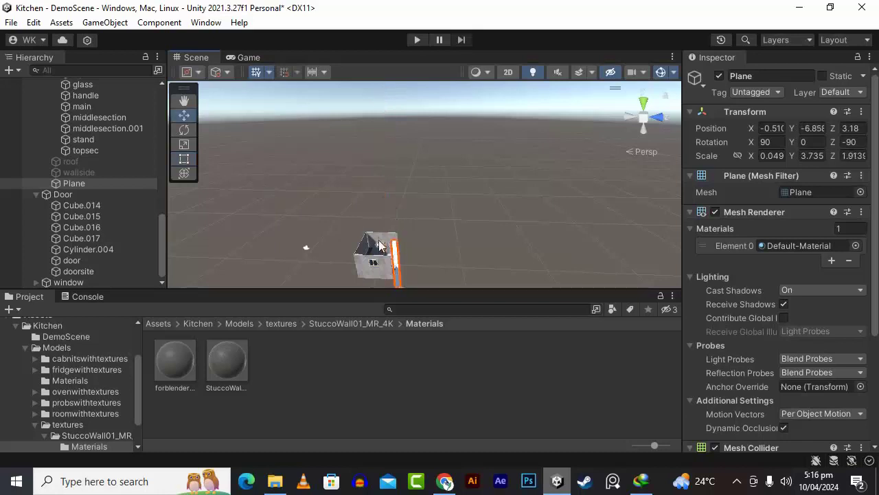
scroll(430, 220, down, 2)
scroll(442, 259, down, 2)
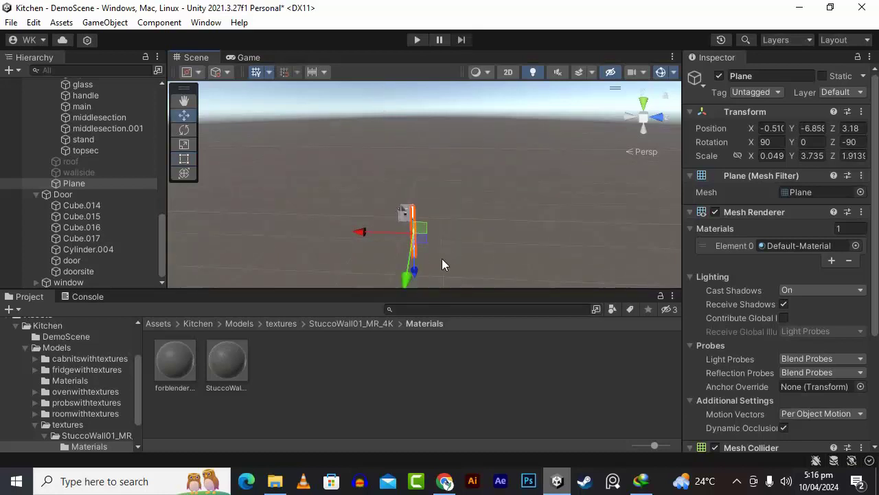
click(431, 268)
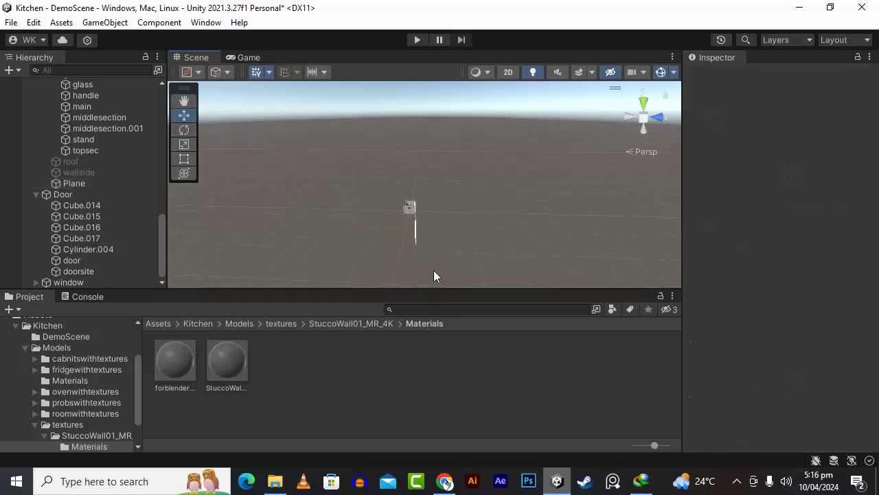
click(414, 241)
drag(417, 265, 417, 253)
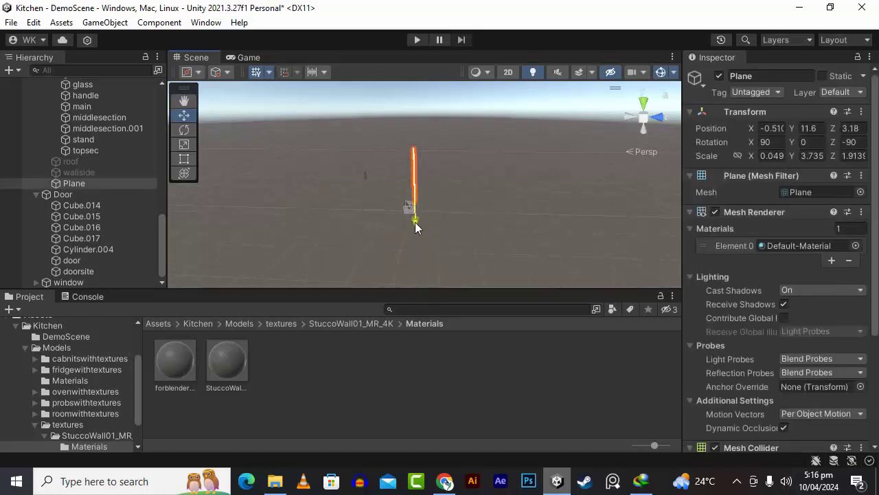
drag(415, 222, 394, 127)
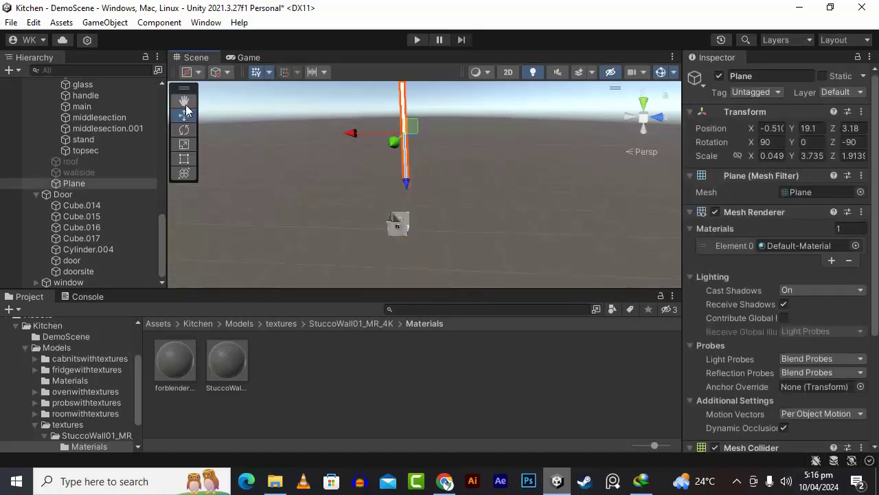
key(f)
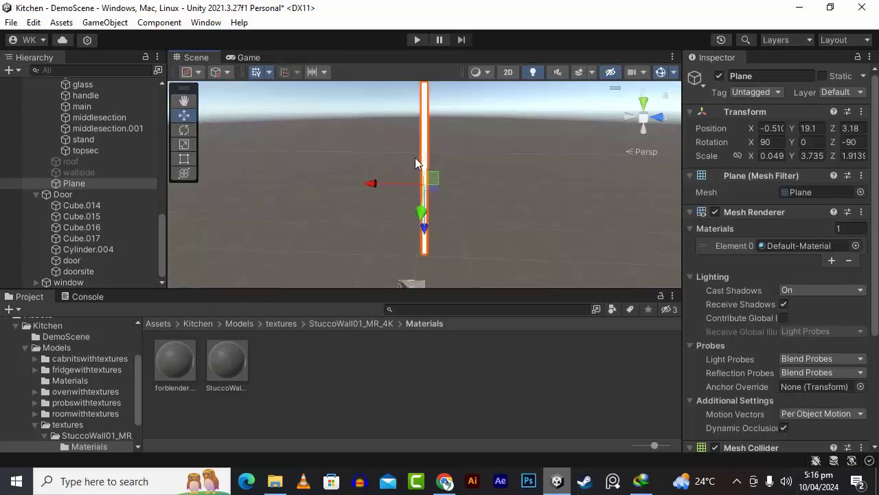
- Enlarge the Scene view and lower the Plane's upper edge to bring its Z scale to about 0.88
click(184, 101)
drag(303, 143, 312, 165)
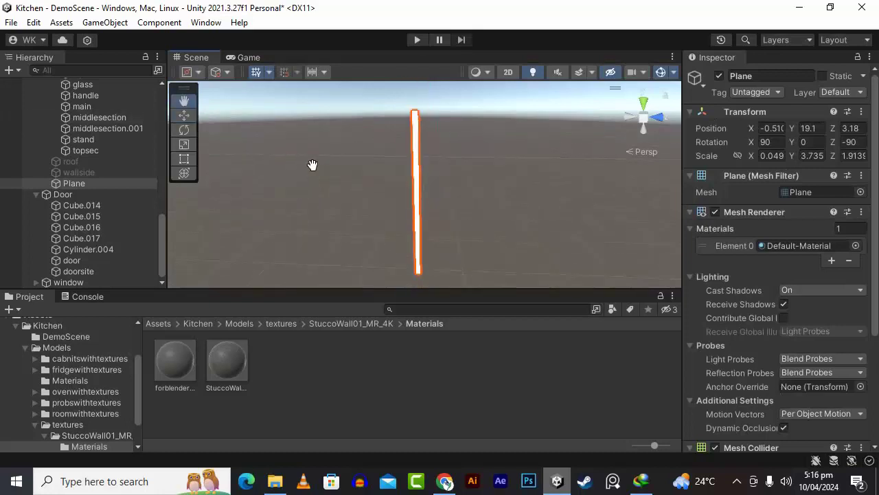
drag(408, 290, 396, 350)
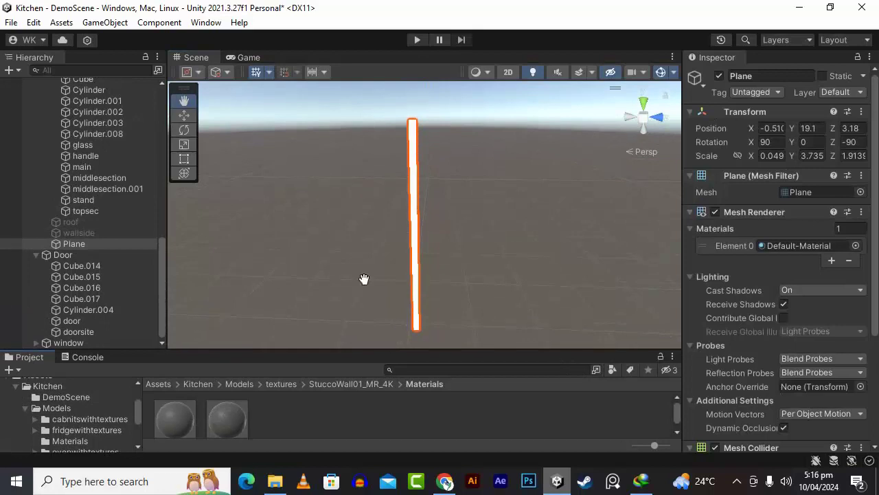
click(183, 158)
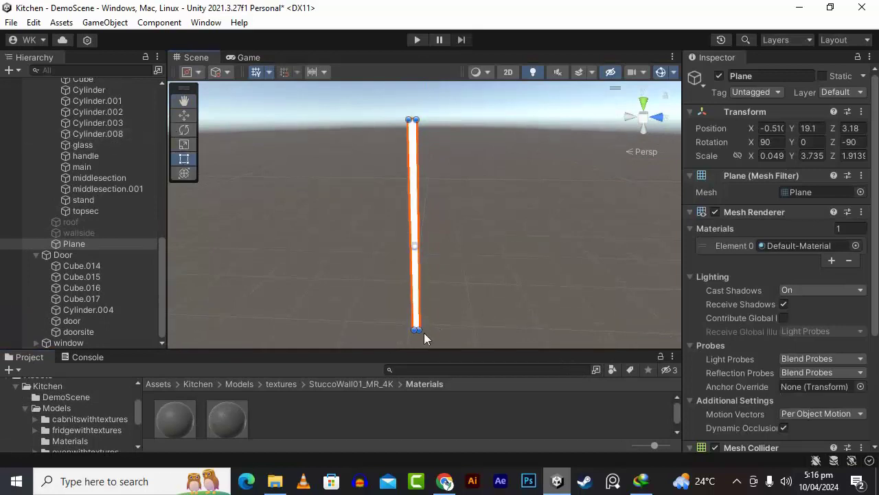
scroll(410, 184, up, 2)
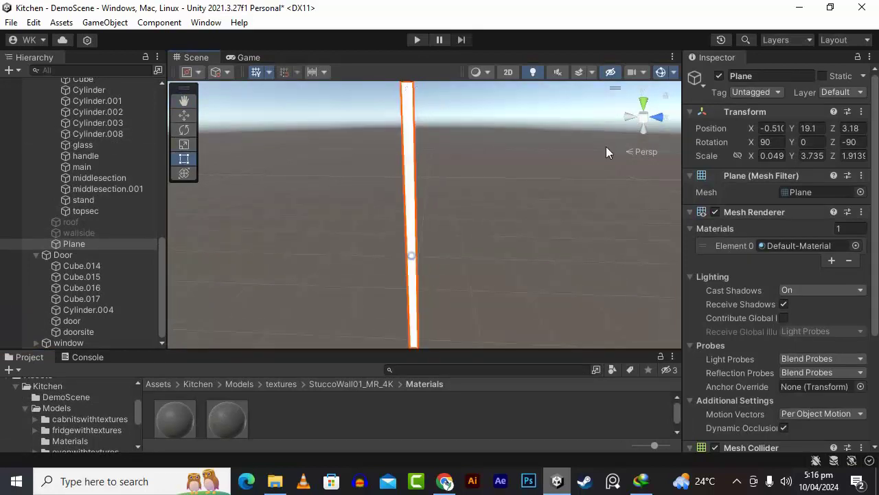
click(183, 102)
drag(307, 113, 295, 177)
drag(397, 181, 390, 165)
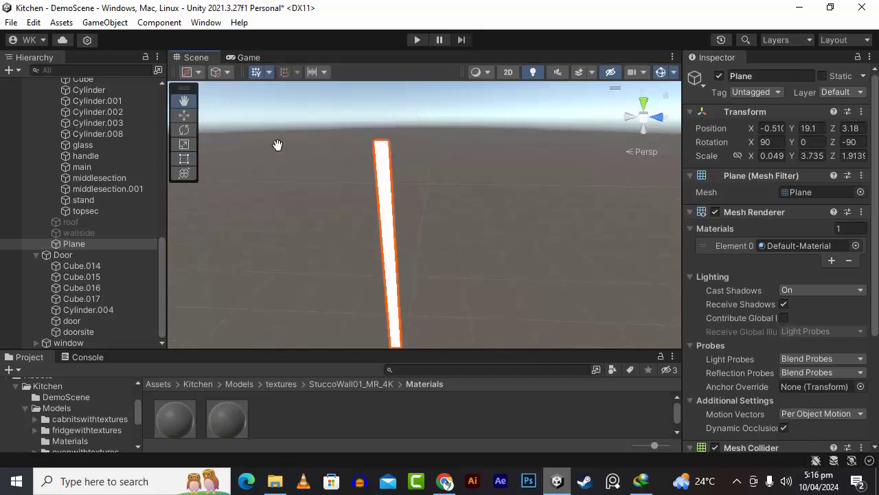
click(183, 114)
scroll(389, 204, down, 2)
click(184, 158)
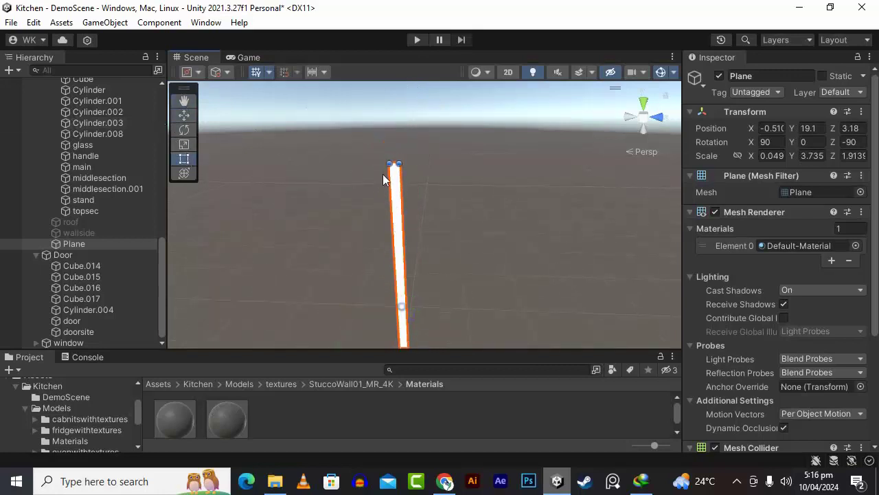
drag(396, 163, 397, 314)
scroll(456, 253, down, 2)
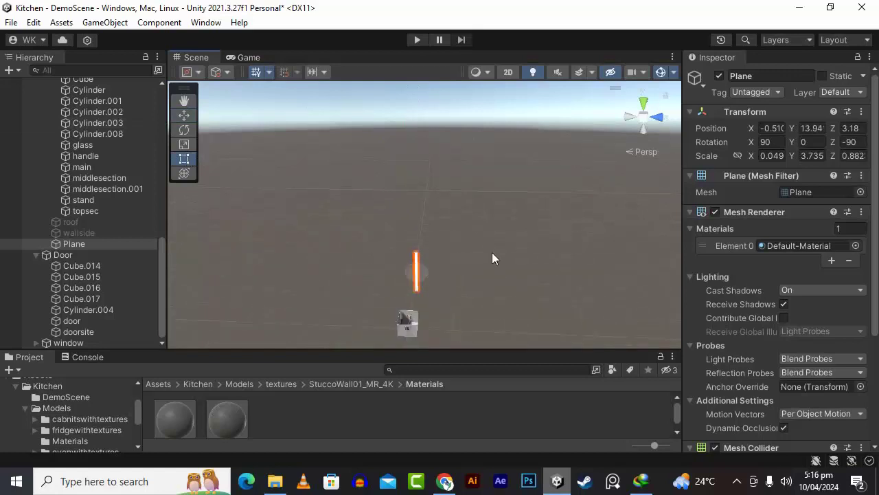
- Widen the Plane sideways to an X scale of about 0.85
alt+drag(492, 252, 459, 250)
scroll(414, 288, up, 2)
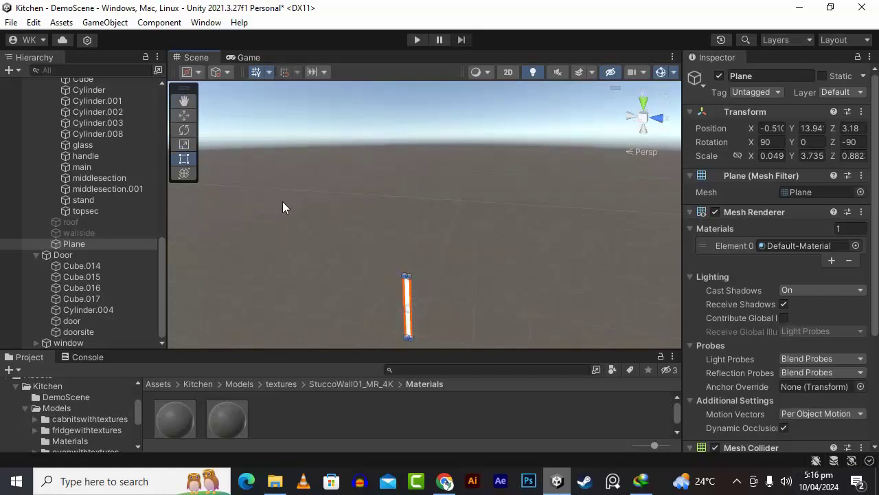
drag(412, 301, 485, 311)
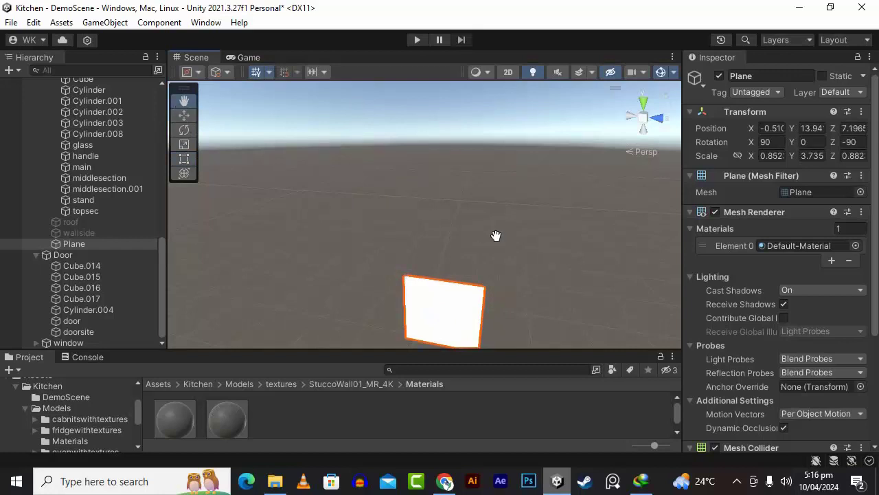
- Move the Plane down and sideways to the room, at Y 3 and Z 2.8
drag(496, 236, 497, 79)
scroll(476, 213, down, 4)
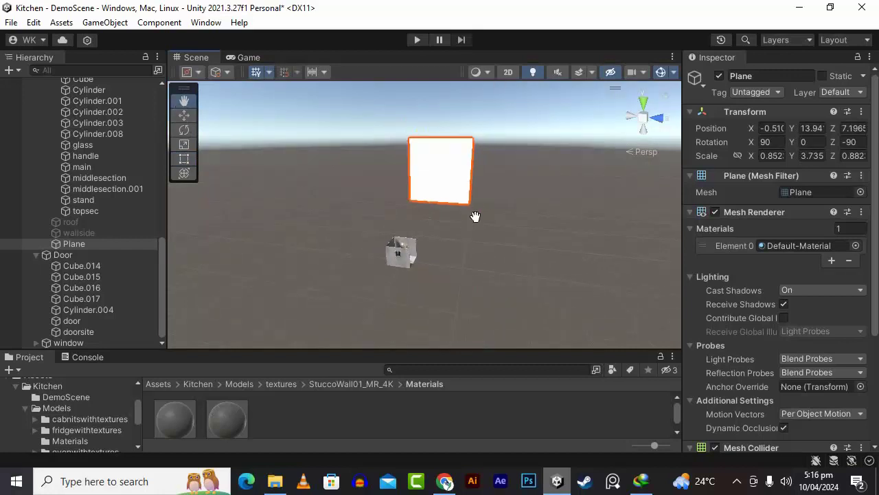
click(180, 114)
drag(449, 227, 453, 275)
drag(388, 239, 366, 235)
scroll(462, 251, up, 5)
scroll(461, 251, down, 4)
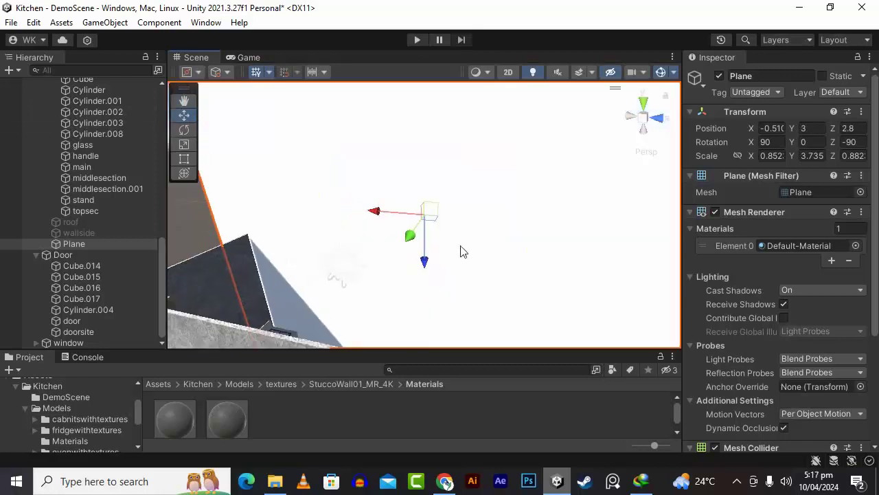
- Narrow the Plane from both side edges to match the room's width, at an X scale of about 0.38
click(183, 158)
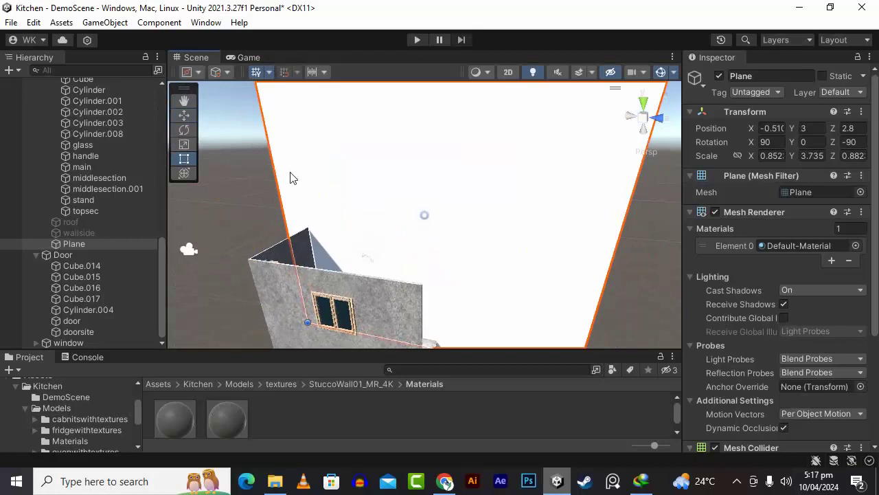
drag(278, 179, 303, 184)
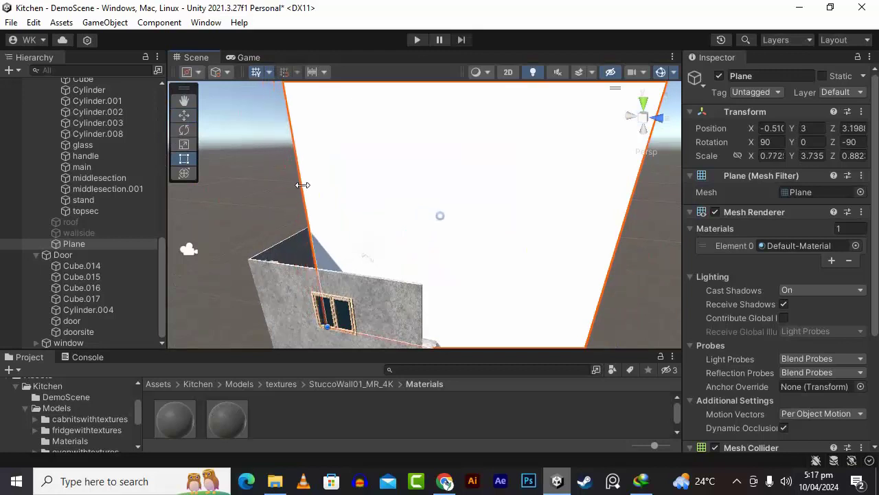
drag(616, 245, 491, 254)
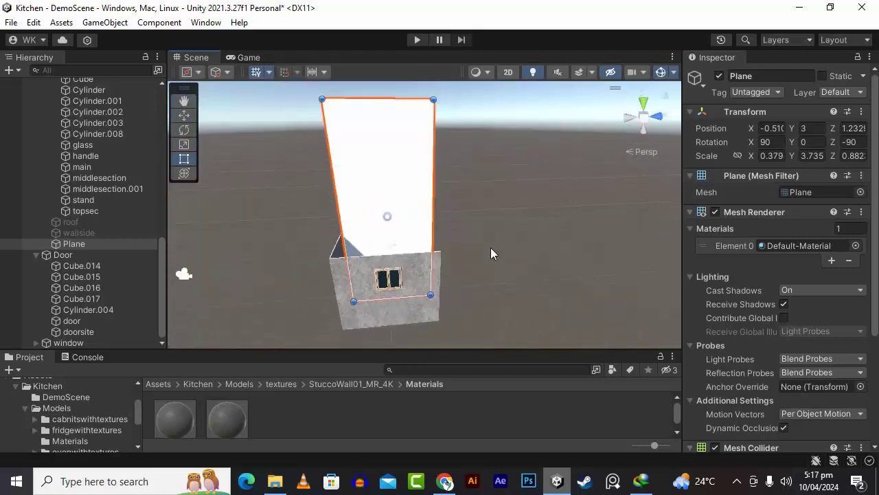
- Reduce the Plane's height from its upper and lower edges to match the walls, at a Z scale of about 0.29
drag(371, 99, 369, 232)
scroll(530, 142, down, 4)
alt+drag(485, 262, 521, 77)
drag(395, 294, 394, 276)
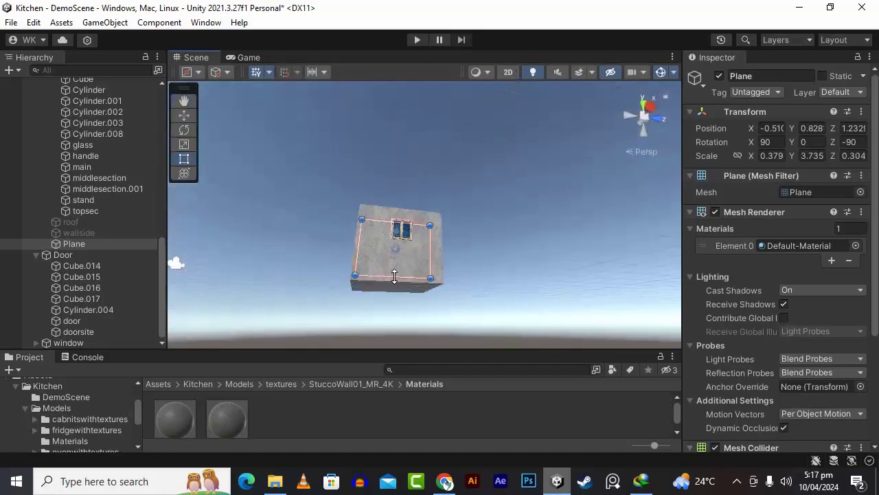
alt+drag(582, 199, 341, 305)
scroll(433, 267, up, 3)
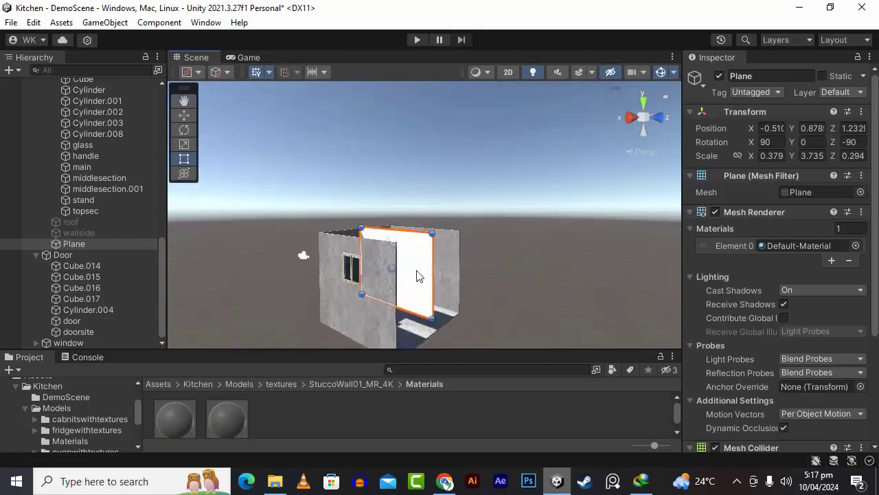
click(182, 115)
drag(546, 281, 355, 261)
click(414, 280)
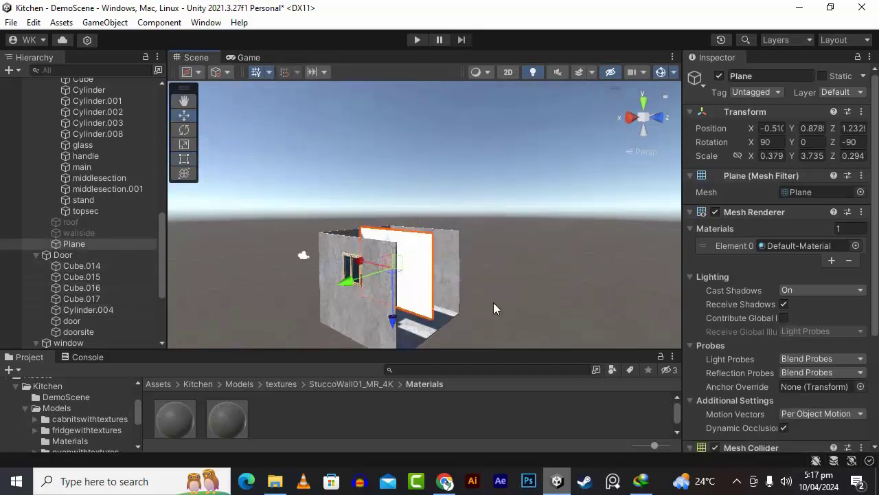
scroll(493, 302, down, 2)
key(ctrl+z)
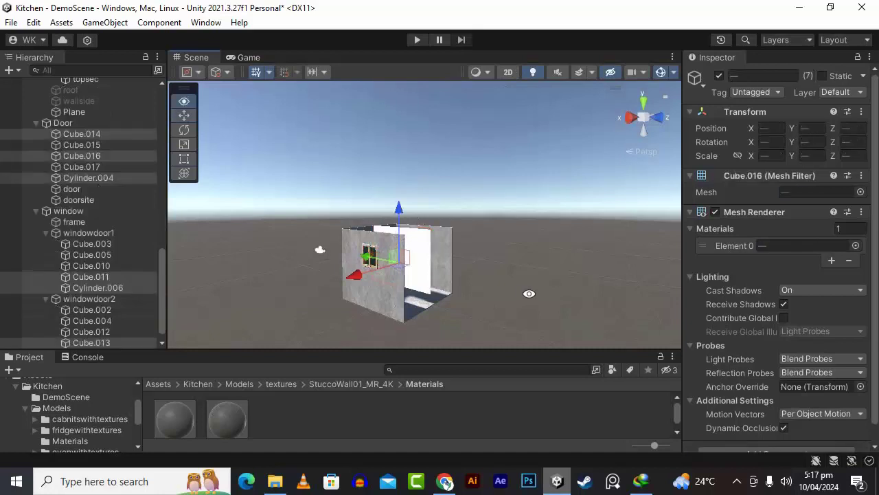
alt+drag(526, 295, 428, 295)
scroll(428, 292, up, 3)
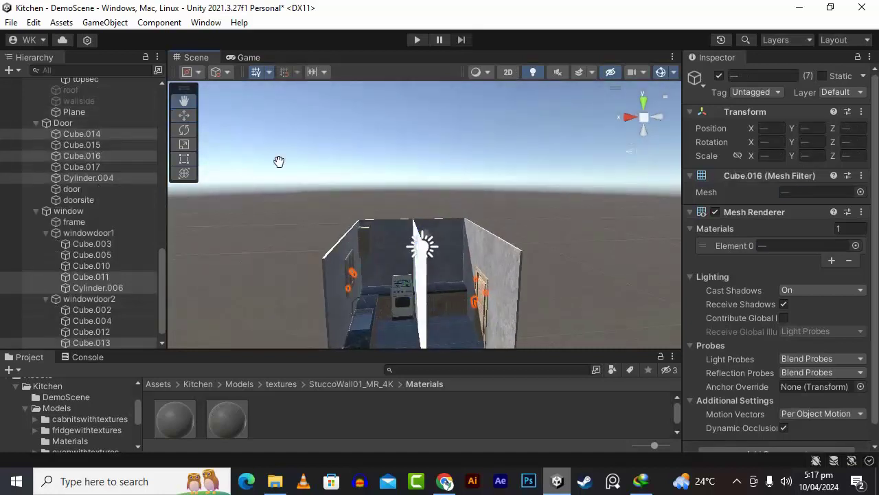
middle_drag(279, 161, 286, 119)
alt+drag(286, 120, 538, 245)
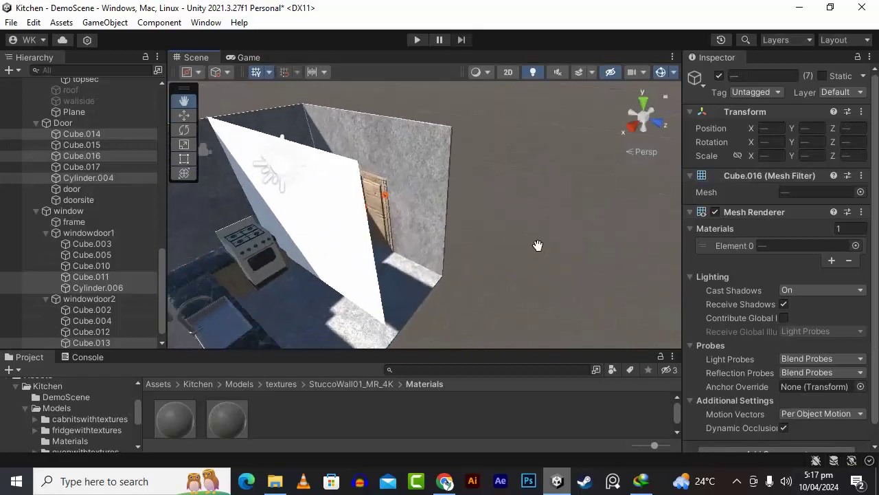
click(186, 115)
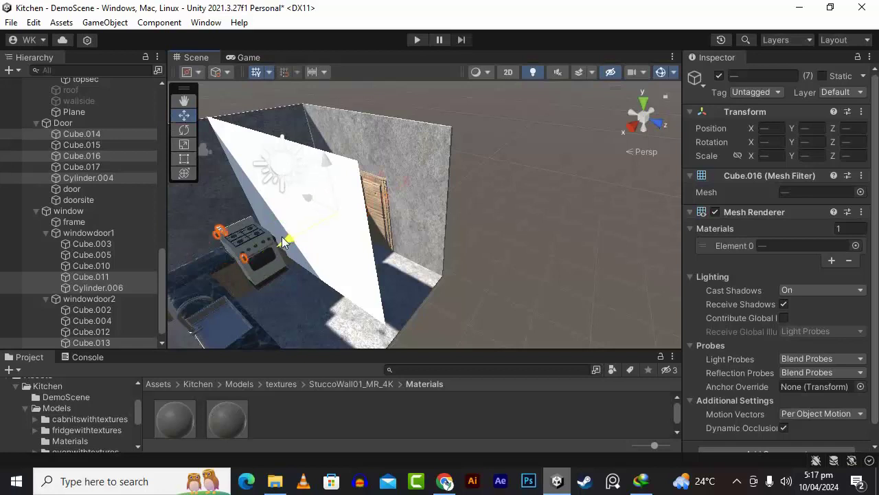
alt+drag(313, 244, 332, 227)
- Move the Plane against the wall with the door, to about X -2.35, Y 0.34 and Z 1.29
click(319, 194)
alt+drag(244, 232, 328, 197)
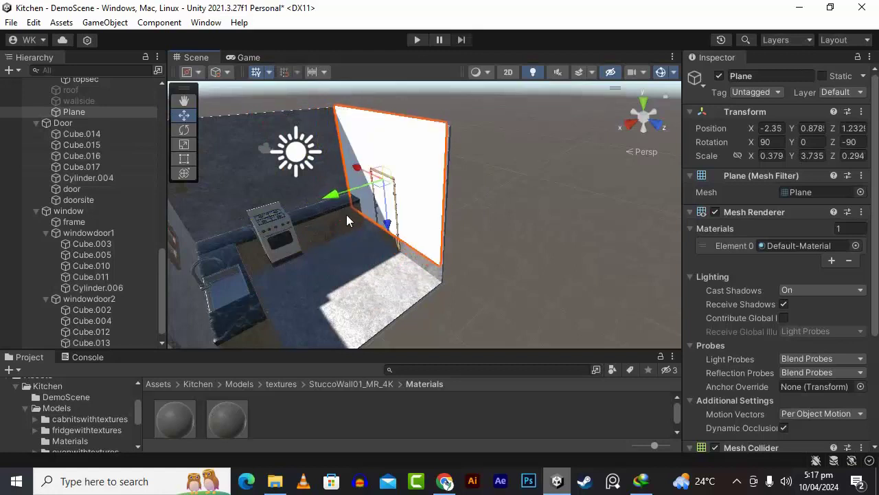
scroll(346, 216, up, 5)
alt+drag(321, 282, 530, 290)
scroll(453, 221, down, 4)
scroll(298, 266, up, 1)
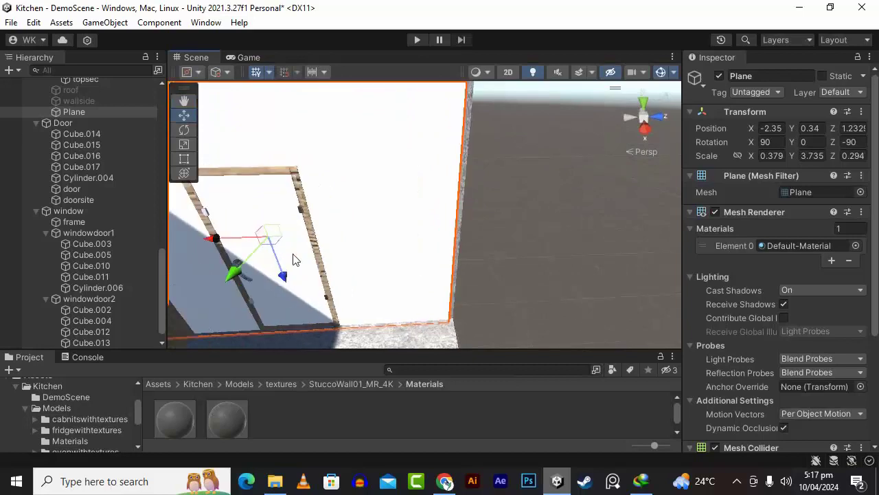
drag(215, 239, 220, 241)
scroll(458, 250, down, 3)
mouse_move(375, 275)
alt+mouse_down()
mouse_move(389, 252)
mouse_move(377, 283)
alt+mouse_up()
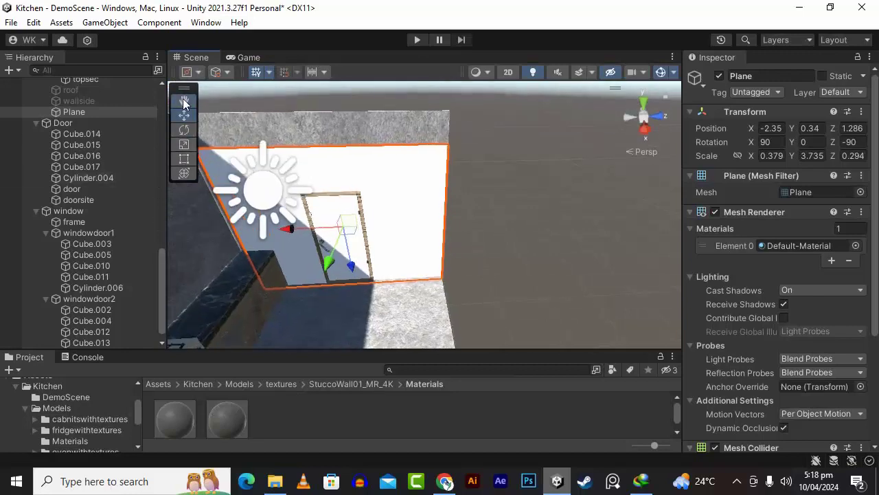
- Extend the Plane's side edge to the room corner near the counter, at an X scale of about 0.39
click(184, 102)
drag(276, 224, 435, 226)
scroll(357, 249, up, 10)
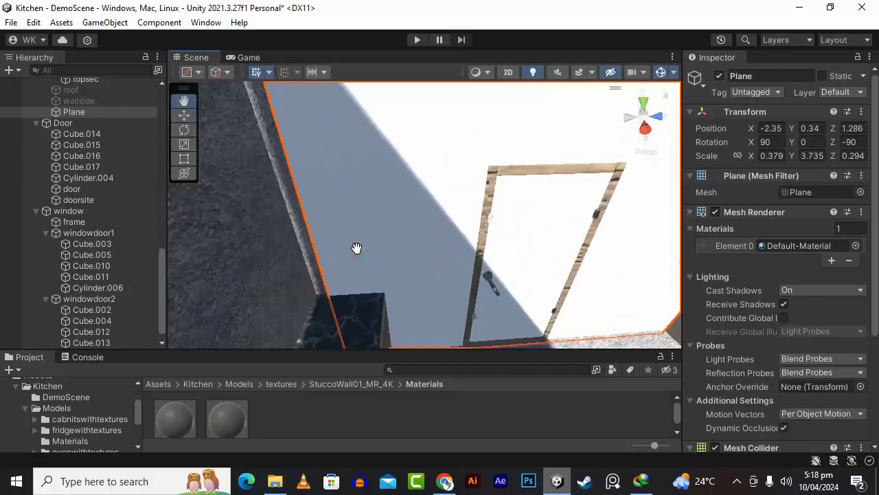
scroll(356, 248, up, 2)
drag(327, 246, 342, 258)
click(184, 144)
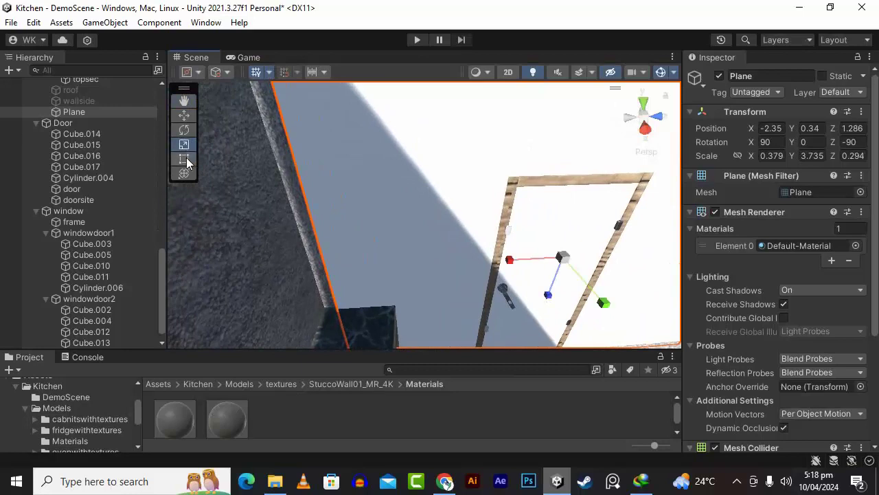
click(185, 159)
drag(305, 198, 286, 196)
- Lower the Plane's upper edge below the top of the door to a Z scale of about 0.19 and activate the Move tool
scroll(291, 218, down, 3)
scroll(291, 215, down, 5)
alt+drag(571, 286, 503, 238)
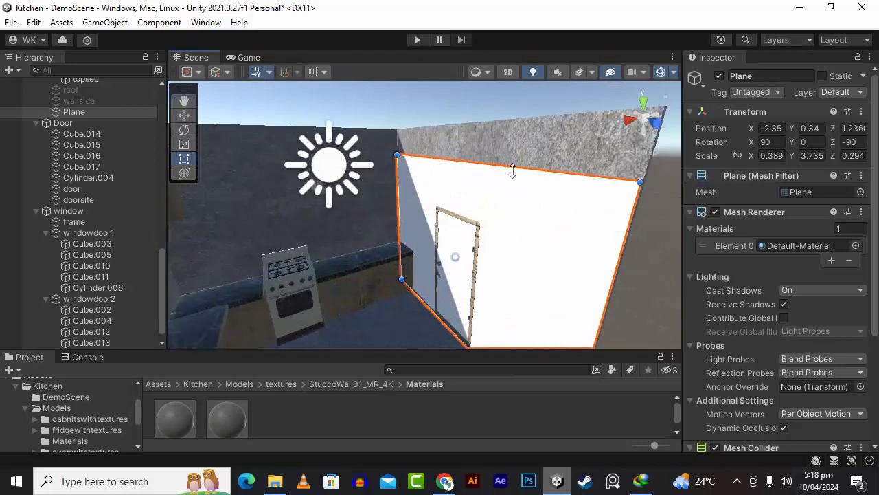
drag(512, 171, 529, 261)
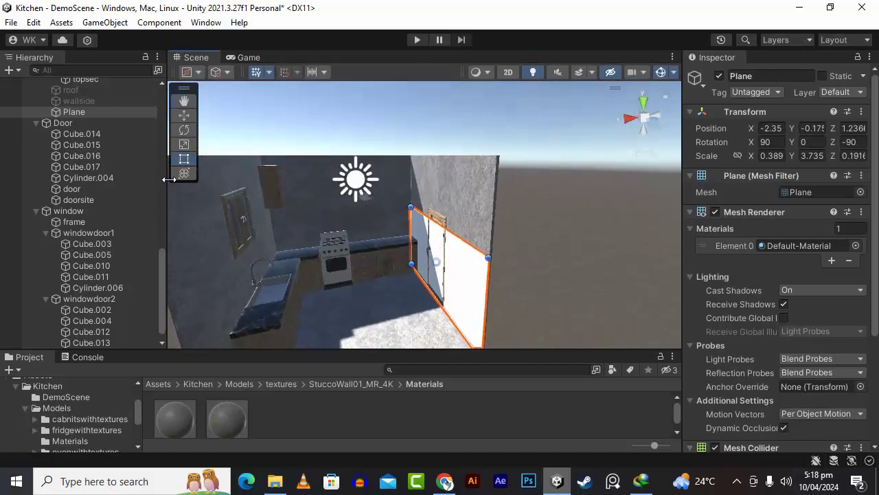
click(184, 115)
alt+drag(279, 182, 532, 274)
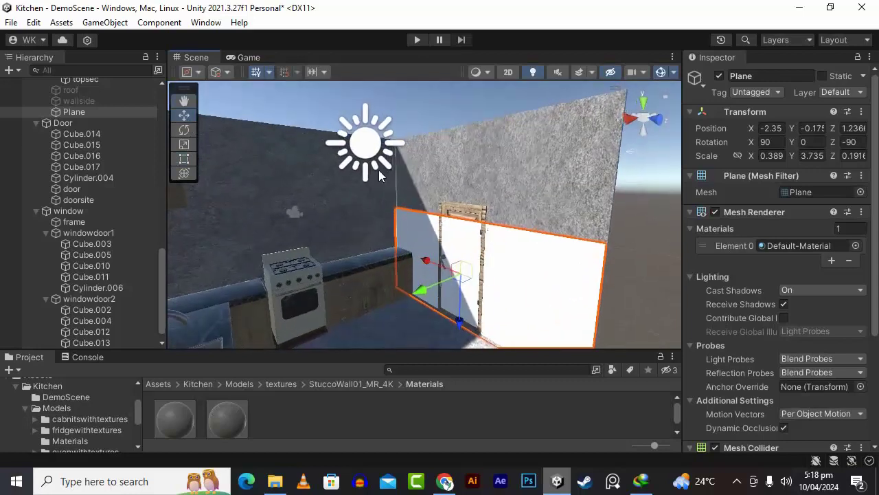
- Lower the Plane's upper edge further below the top of the door, to a Z scale of about 0.178
click(184, 103)
drag(522, 232, 512, 201)
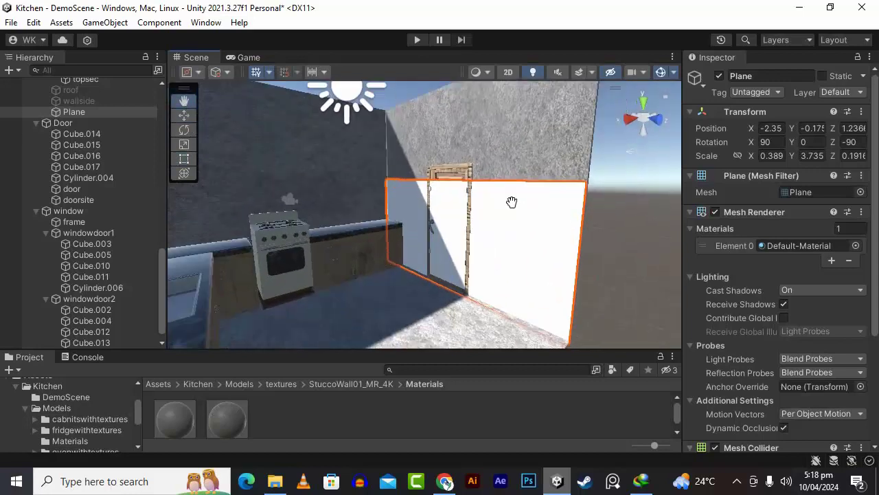
alt+drag(593, 226, 539, 272)
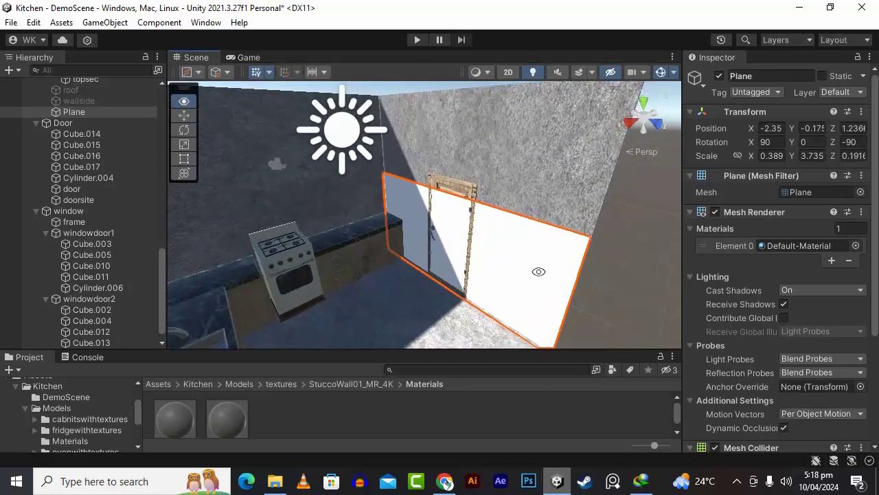
click(184, 159)
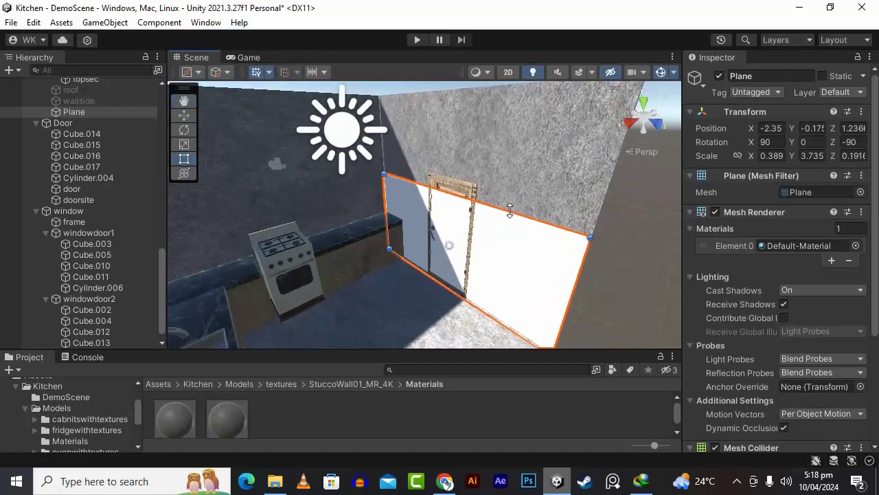
drag(509, 211, 584, 237)
click(185, 115)
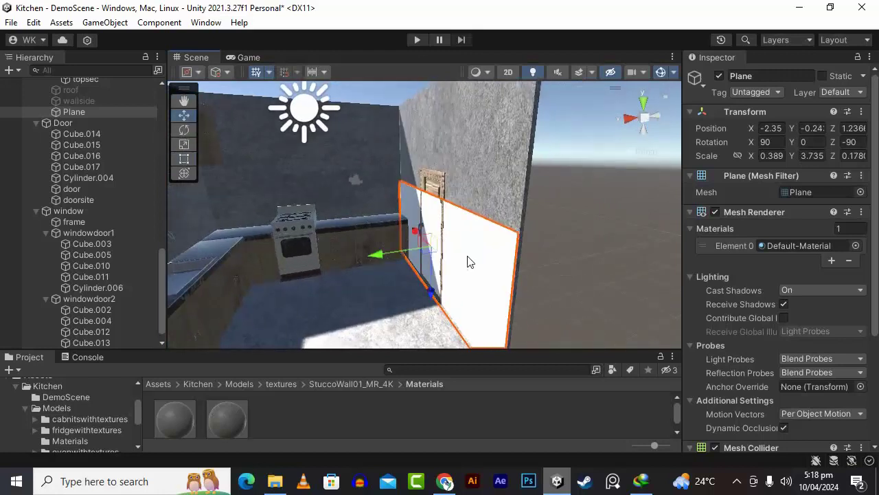
- Duplicate the Plane in place on the door wall and select the original in the object list
key(ctrl+d)
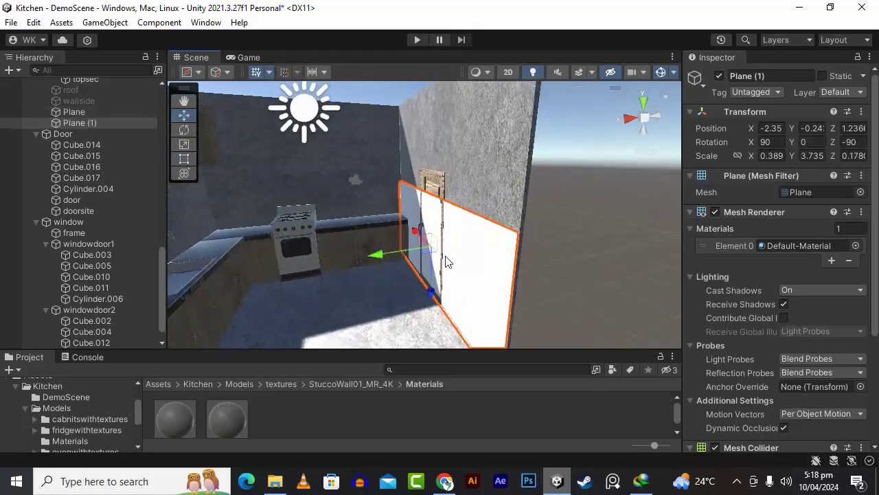
scroll(50, 234, up, 6)
scroll(56, 256, down, 4)
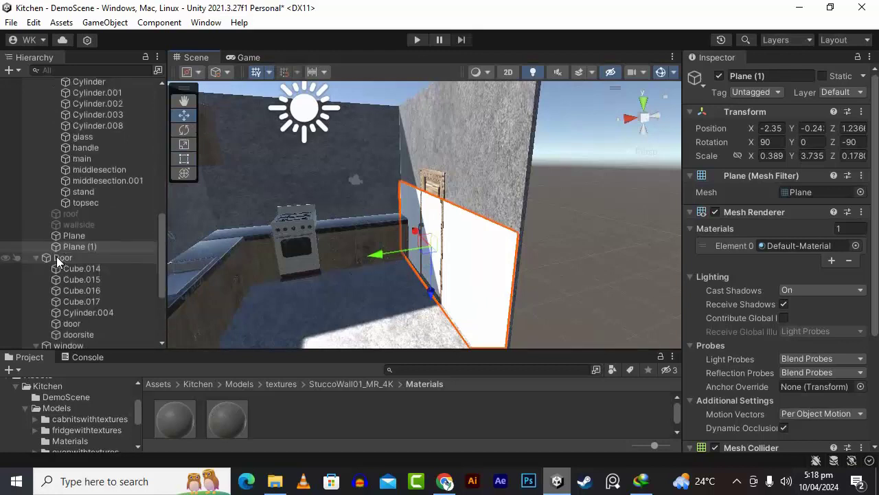
click(81, 195)
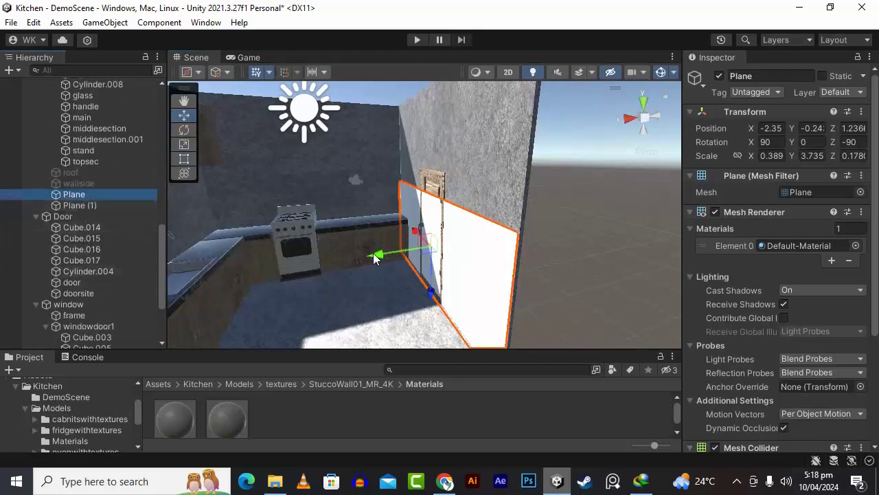
click(233, 254)
key(ctrl+z)
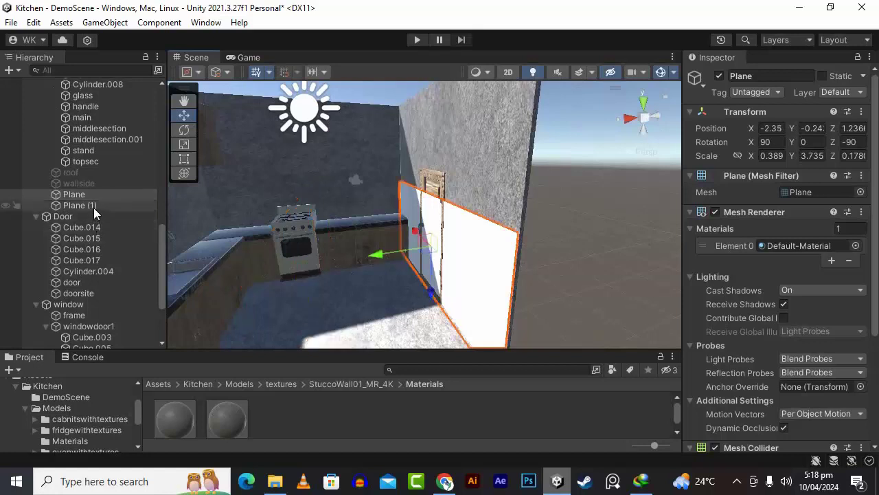
- Rename the original Plane as tilewall1
ctrl+click(93, 207)
scroll(96, 208, up, 15)
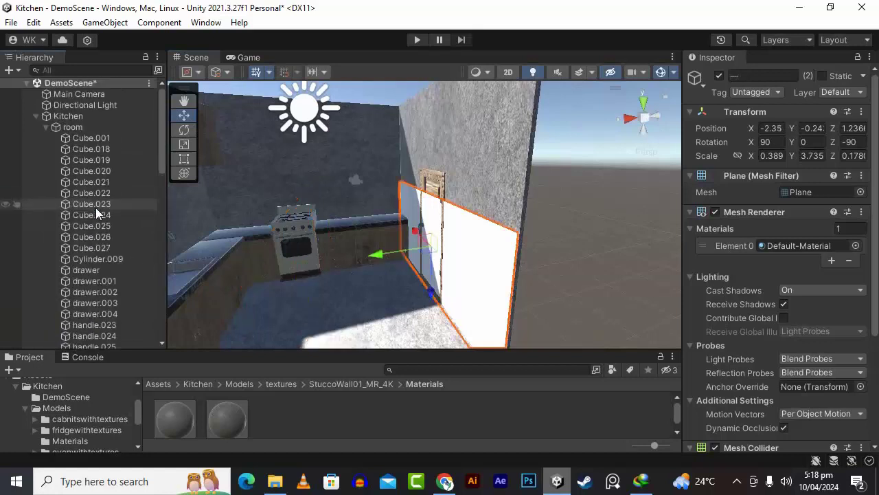
scroll(71, 187, down, 14)
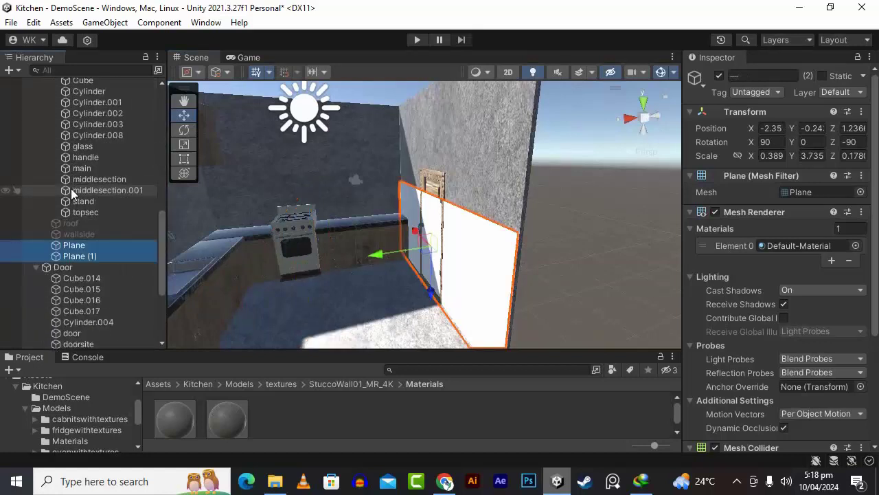
click(85, 246)
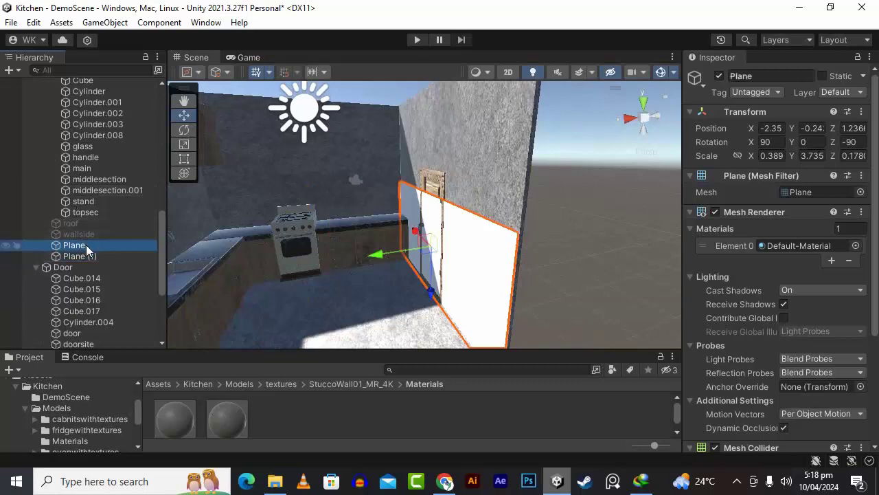
right_click(86, 250)
click(139, 77)
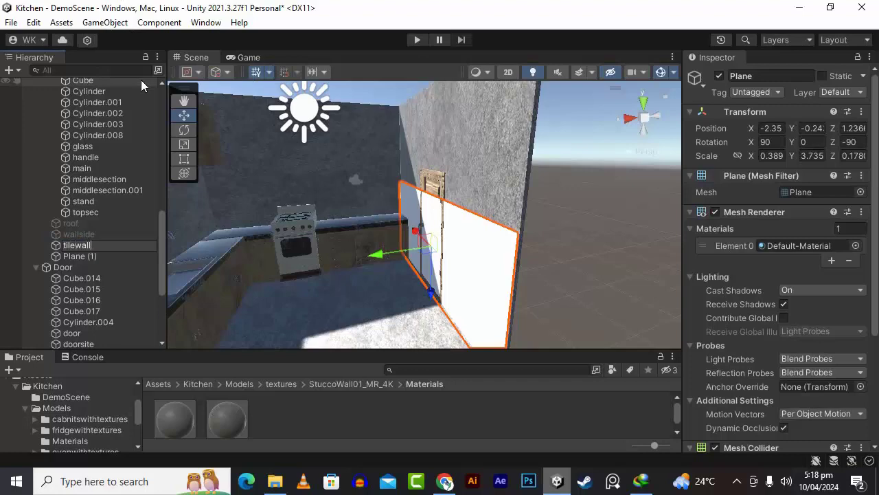
key(Return)
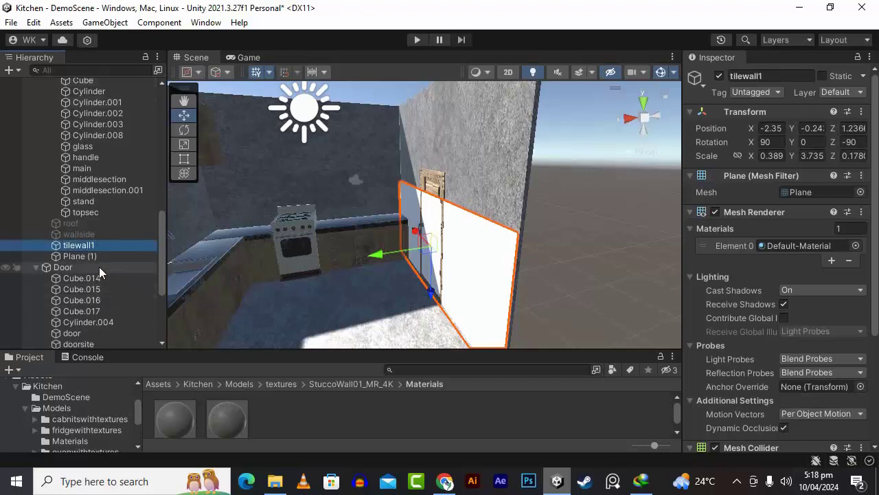
- Rename the duplicated plane as tilewall2
right_click(96, 256)
click(168, 85)
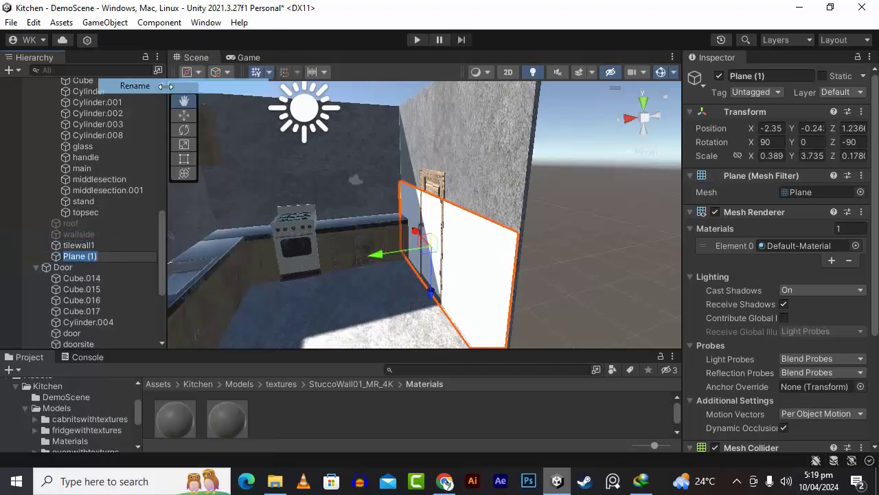
text(t)
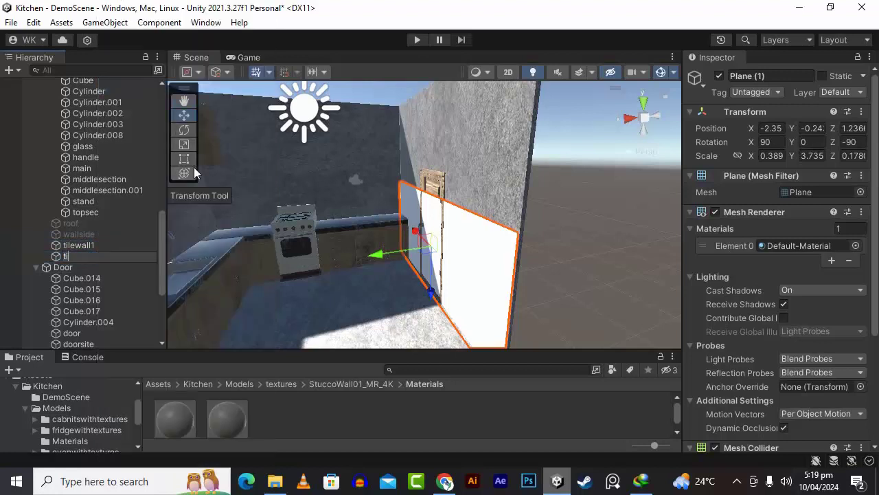
text(ilewall2)
key(Return)
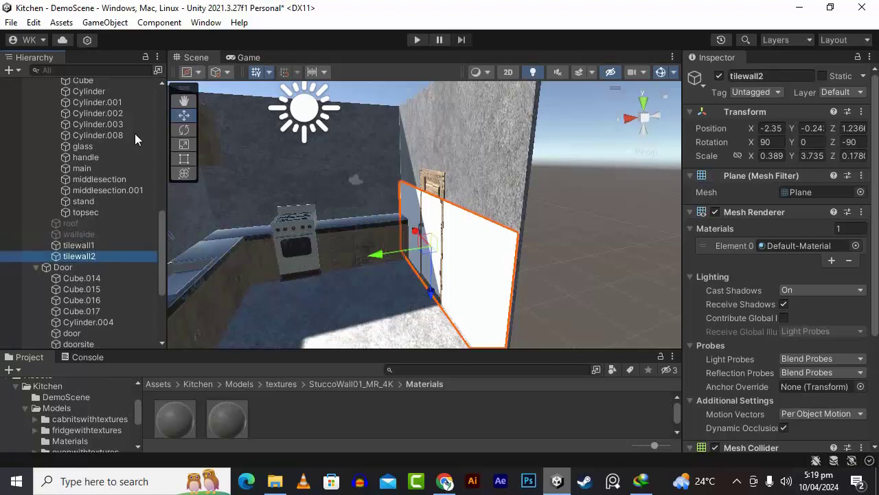
- Move tilewall2 away from the door wall into the room, to an X position of about -0.61
click(184, 103)
drag(261, 257, 402, 237)
scroll(400, 240, down, 2)
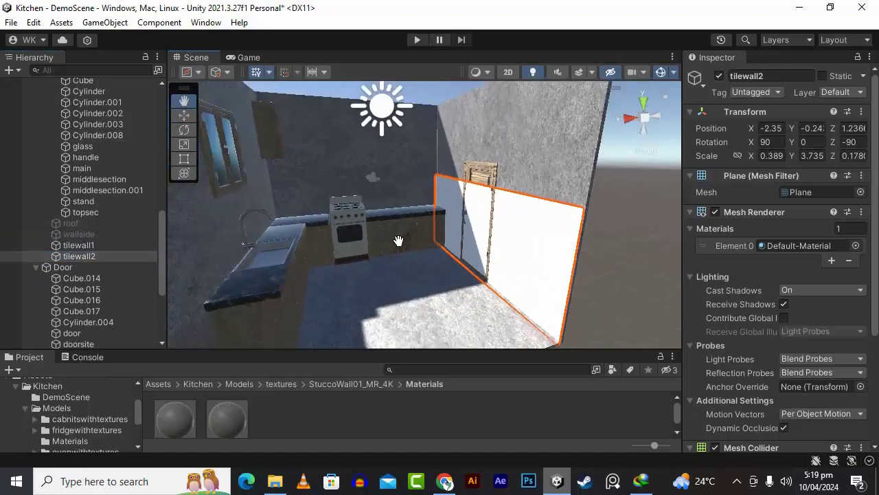
click(185, 116)
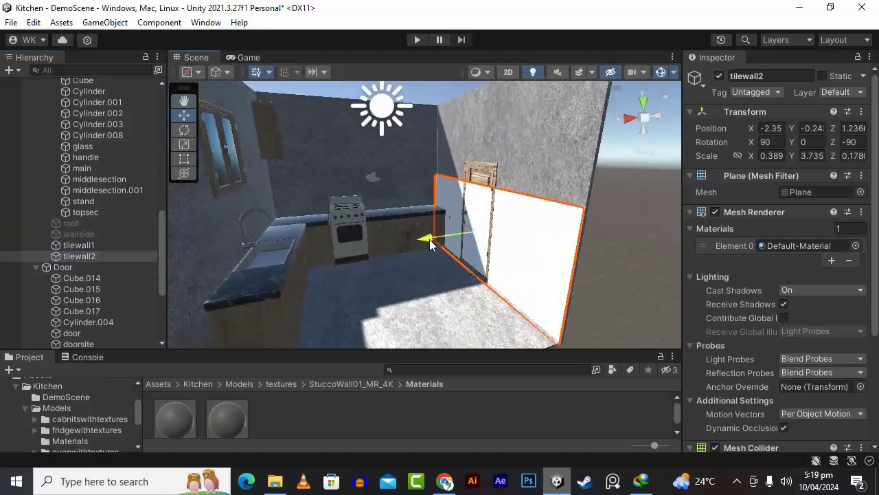
drag(430, 239, 328, 254)
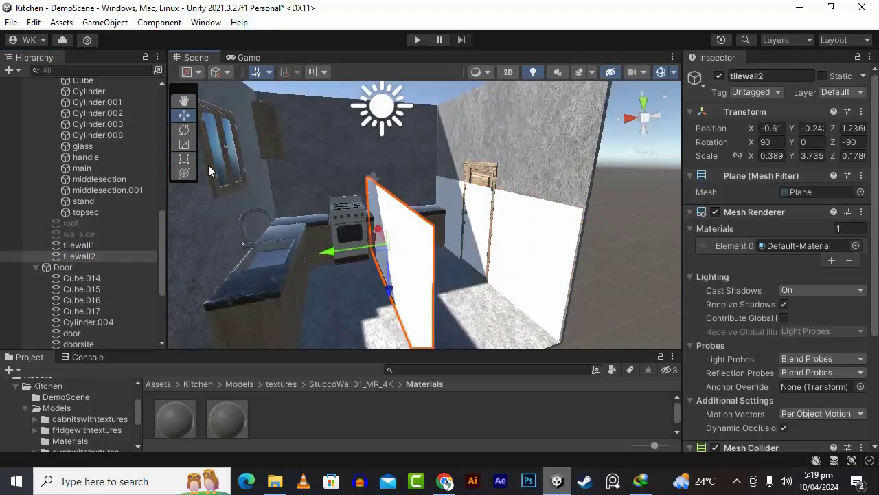
- Try rotating tilewall2 about its Z axis with values of -180 and -90
click(183, 131)
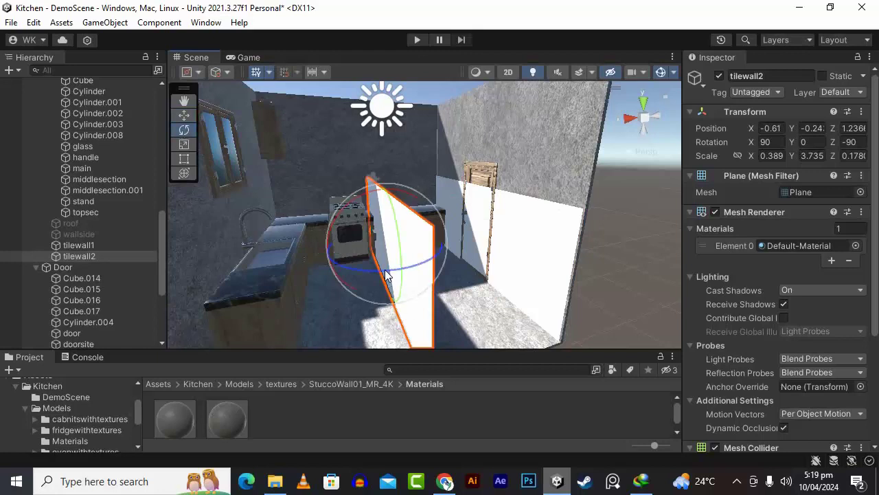
drag(386, 274, 558, 271)
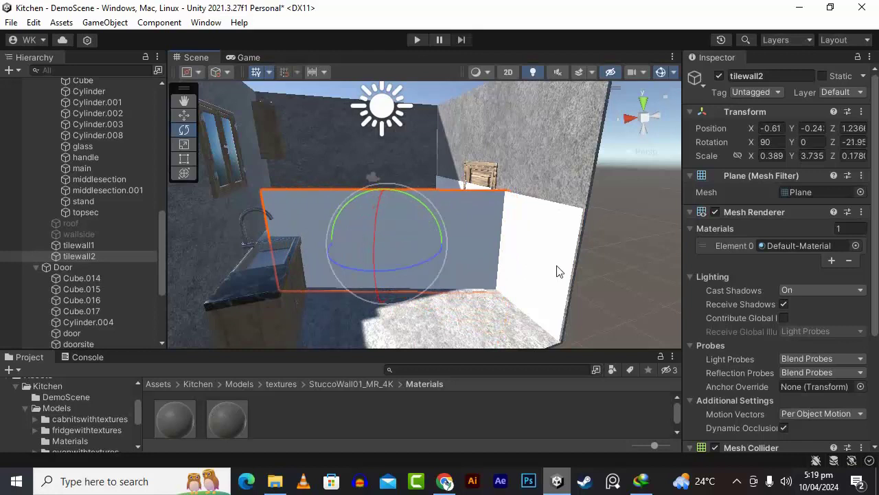
click(855, 142)
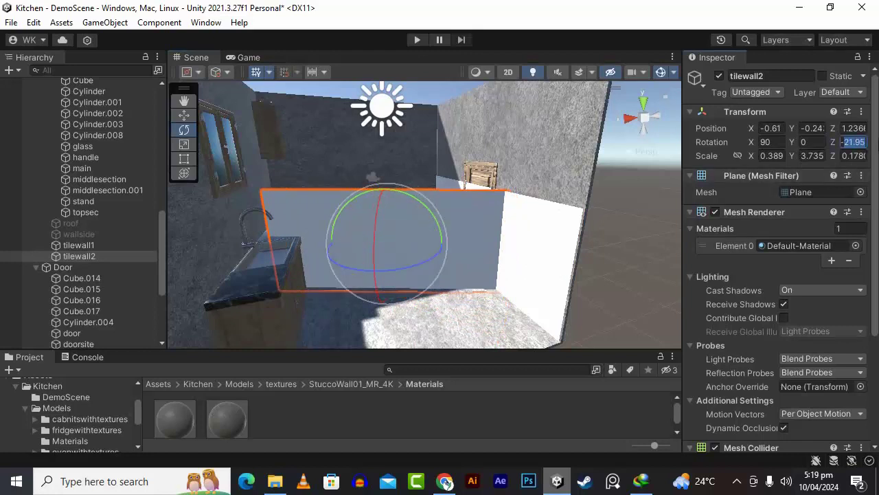
text(-180)
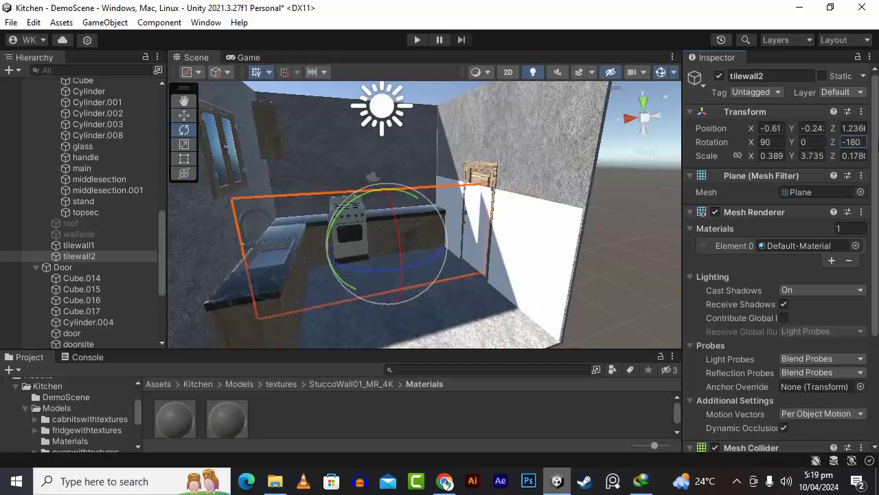
scroll(704, 101, down, 5)
alt+drag(347, 162, 626, 347)
scroll(756, 208, up, 5)
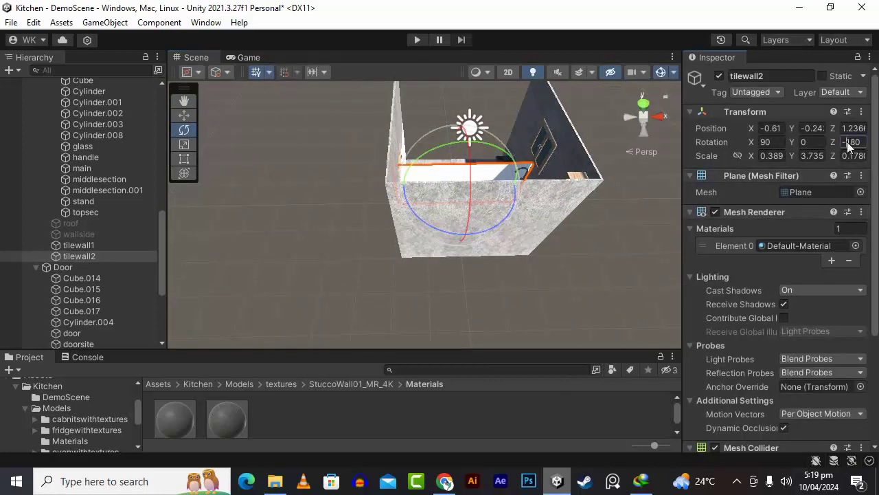
text(-90)
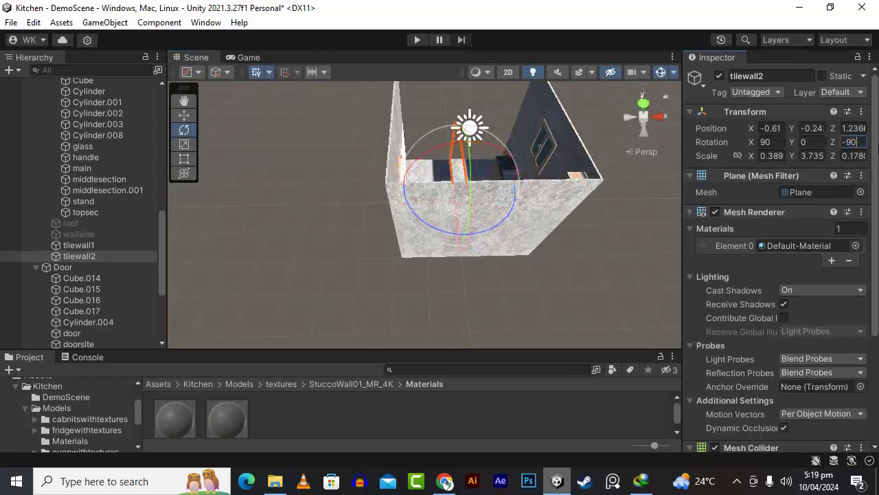
- Set tilewall2's Z rotation to 90 so that it faces into the room from the window side
scroll(435, 174, up, 5)
alt+drag(436, 175, 852, 46)
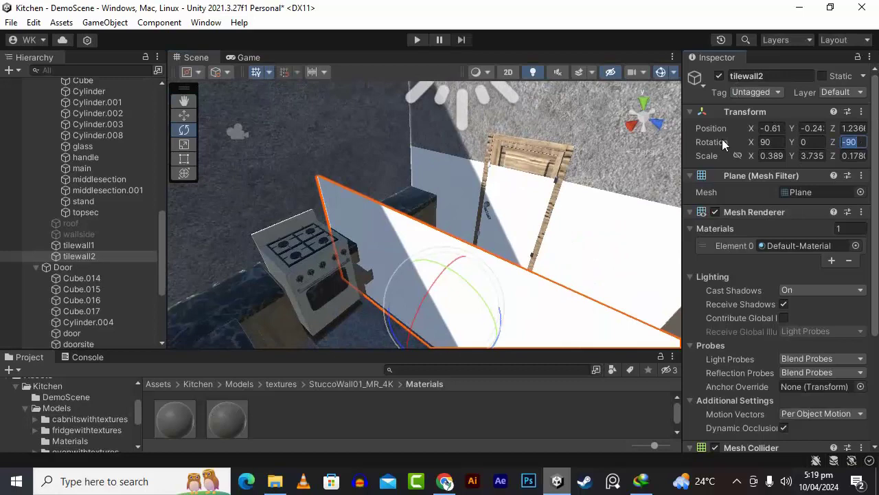
text(90)
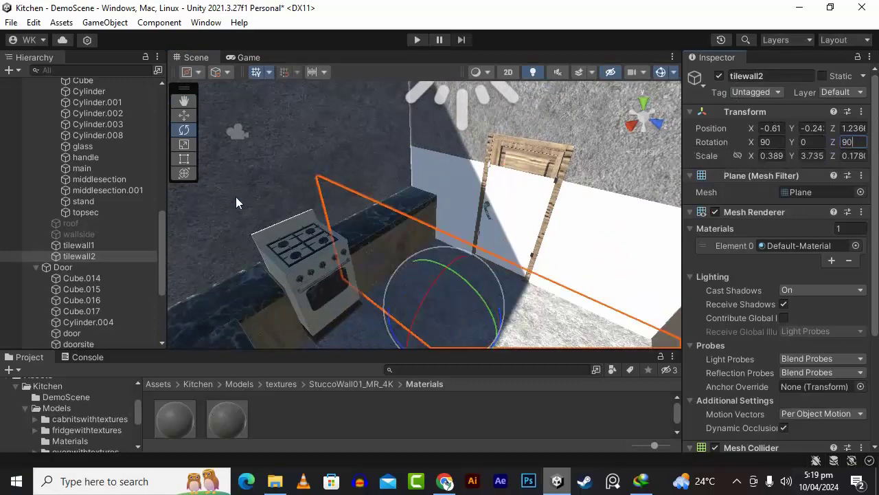
alt+drag(236, 197, 168, 196)
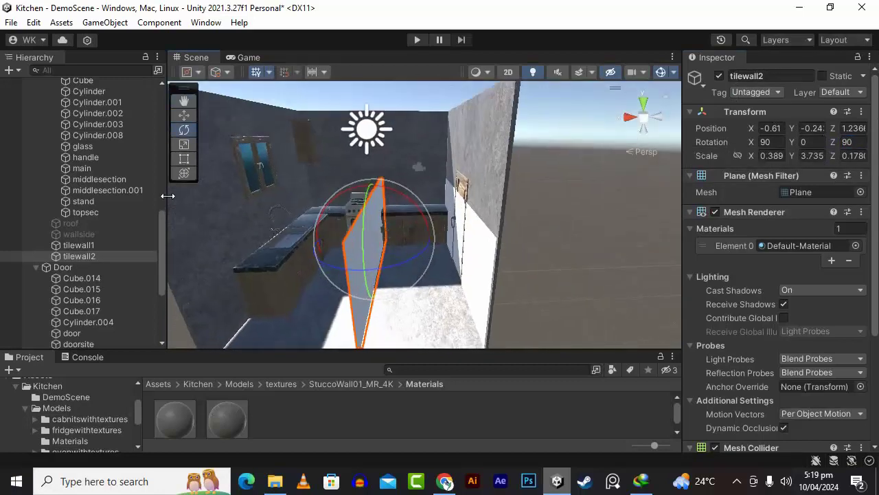
- Move tilewall2 against the window wall behind the sink, to an X position of about 1.32
click(185, 116)
drag(429, 237, 253, 214)
scroll(332, 243, down, 5)
- Duplicate tilewall2 and move the copy into the middle of the room, to an X position of about -0.05
click(192, 105)
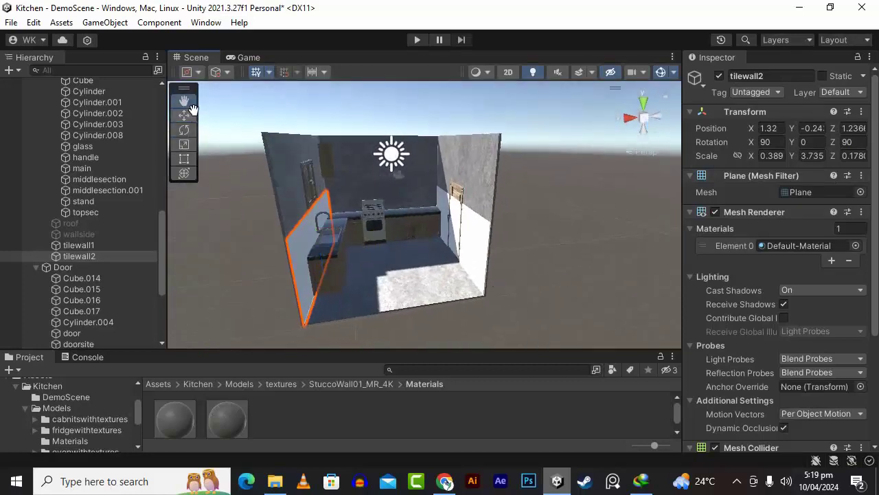
alt+drag(329, 193, 382, 322)
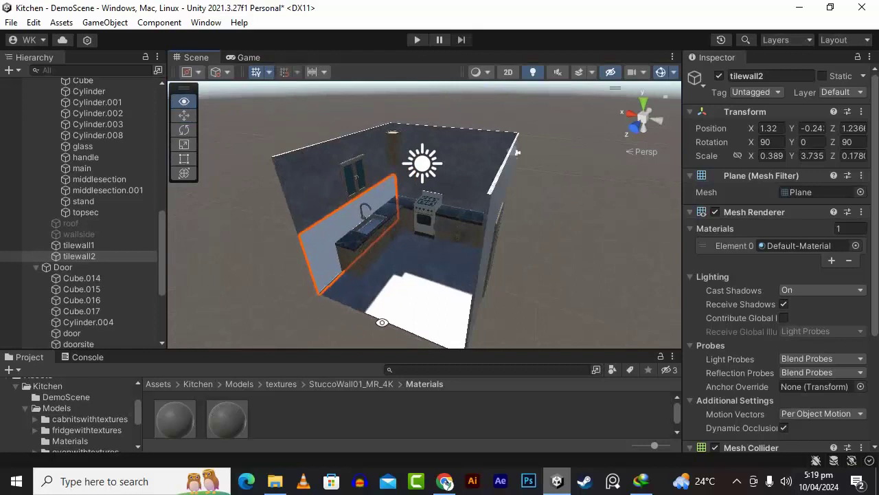
click(184, 115)
scroll(349, 228, up, 3)
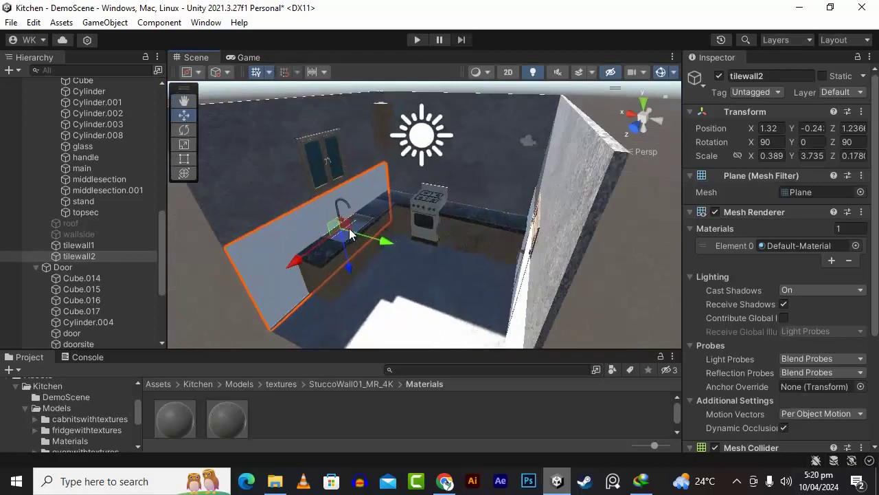
key(ctrl+d)
drag(387, 243, 434, 313)
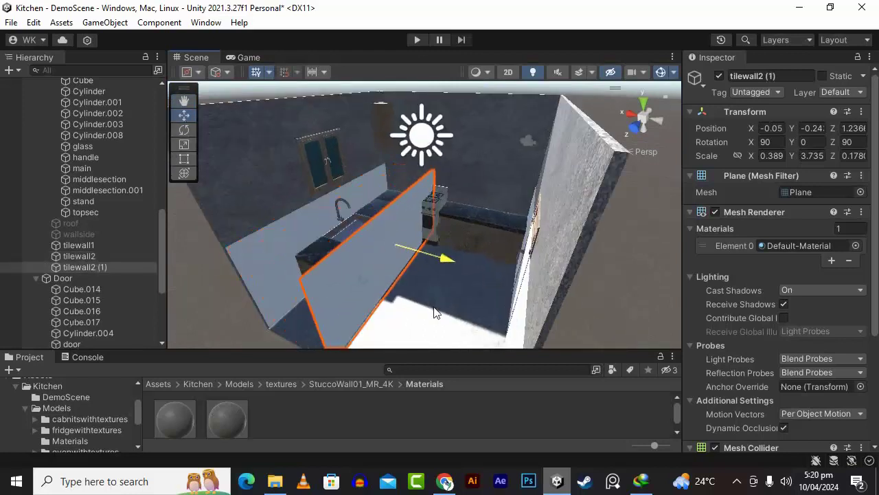
- Rotate the tilewall2 copy parallel to the stove wall with a Z rotation of 0 and activate the Move tool
click(184, 130)
drag(417, 285, 228, 262)
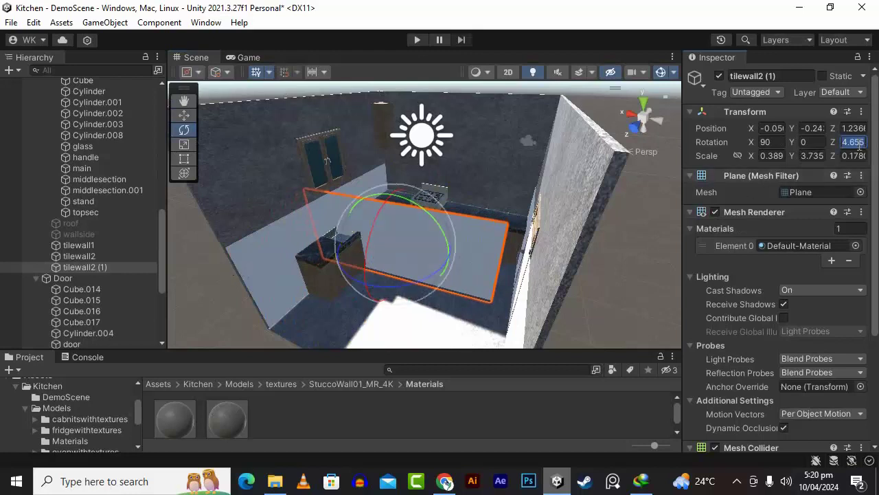
text(0)
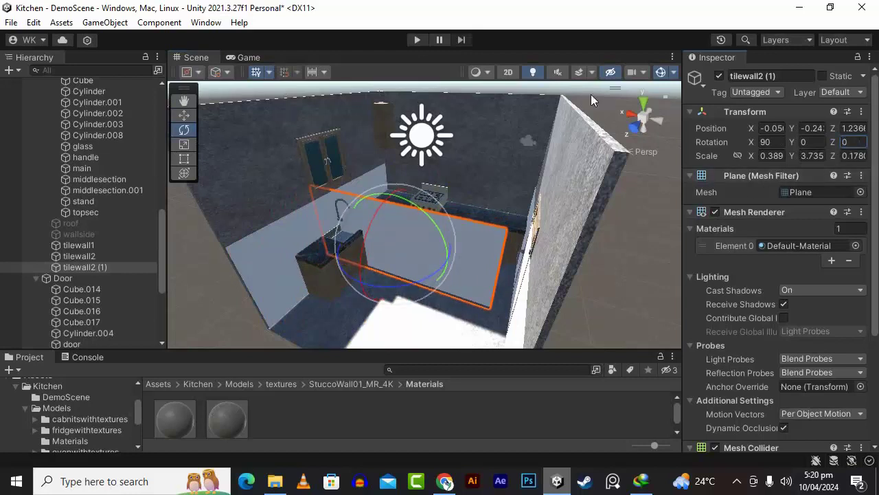
click(182, 114)
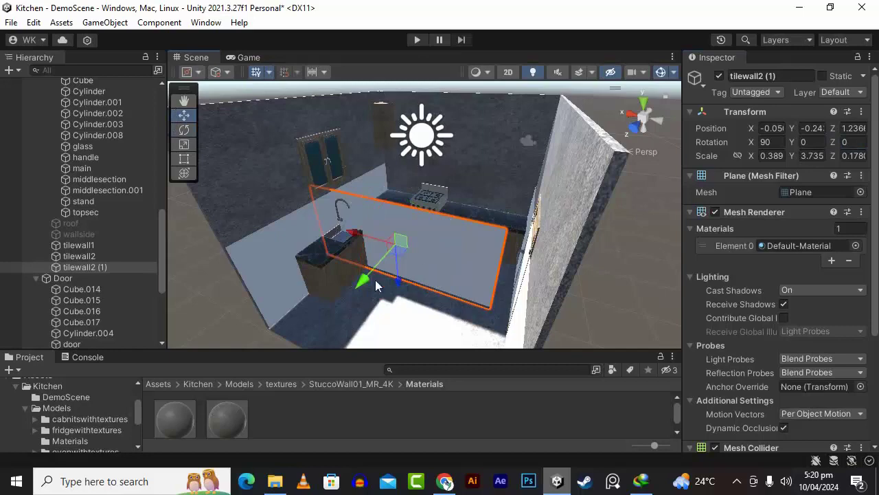
- Move the tilewall2 (1) plane against the wall behind the stove, to a Z position of about -0.729
drag(361, 286, 400, 224)
alt+drag(506, 200, 331, 300)
scroll(418, 228, up, 6)
scroll(419, 227, up, 5)
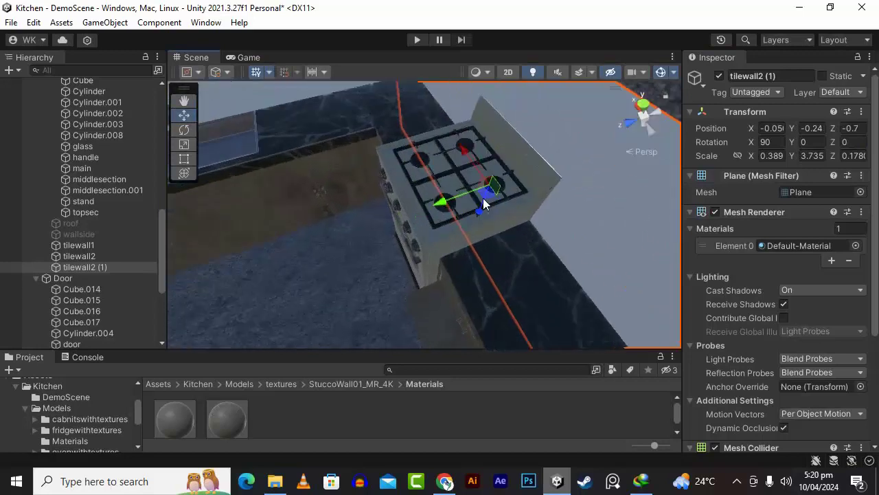
drag(444, 205, 448, 203)
scroll(449, 204, down, 8)
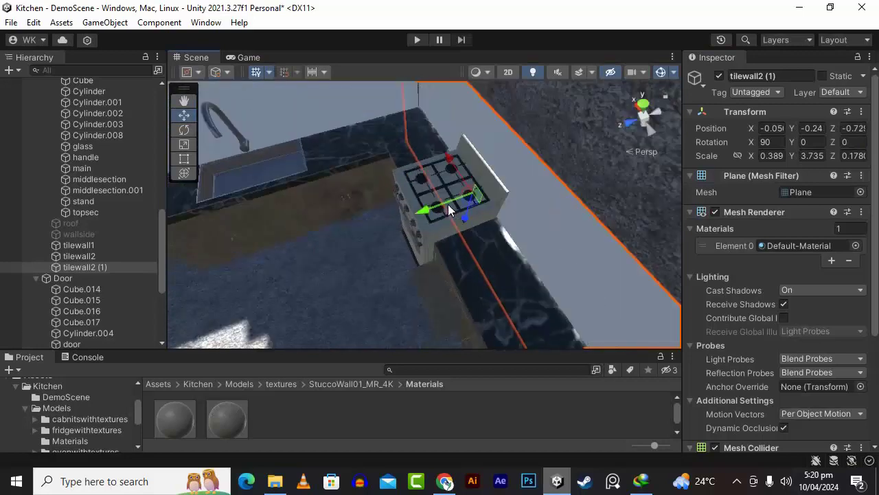
- Shift tilewall2 (1) sideways along the stove wall and resize its width to fit, at an X scale of about 0.366
alt+drag(485, 242, 282, 160)
drag(364, 223, 466, 205)
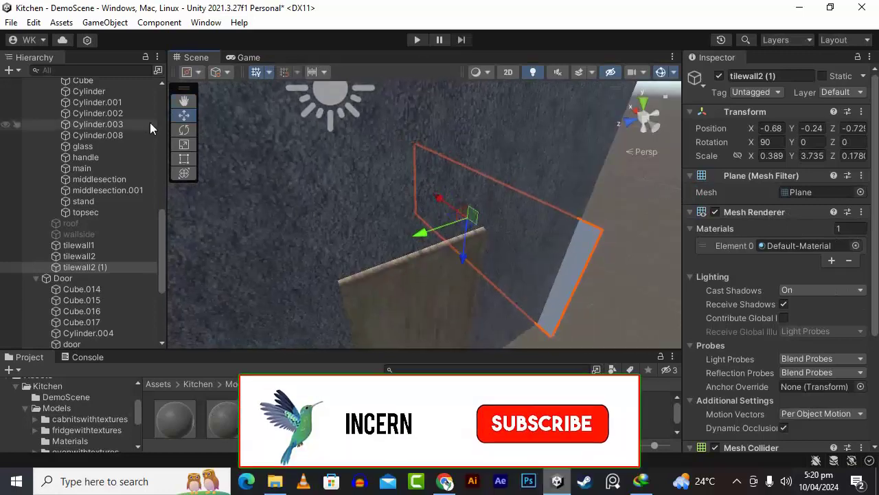
click(184, 160)
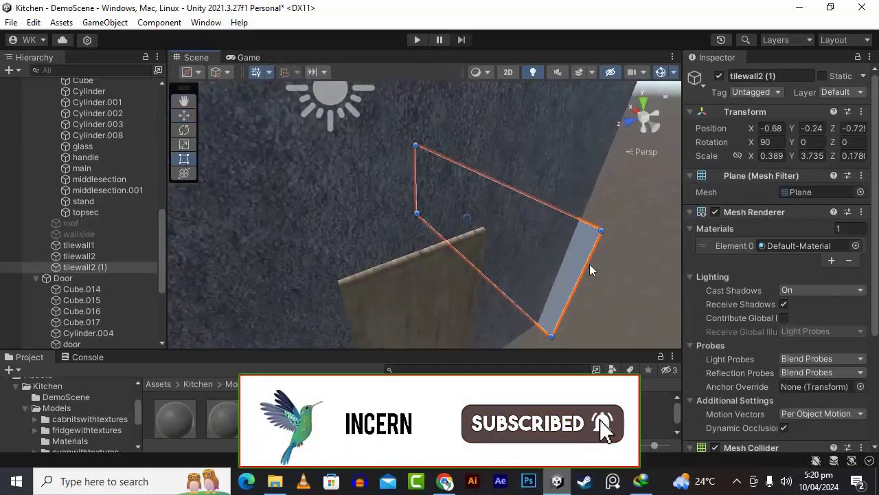
drag(590, 264, 793, 310)
scroll(571, 259, down, 3)
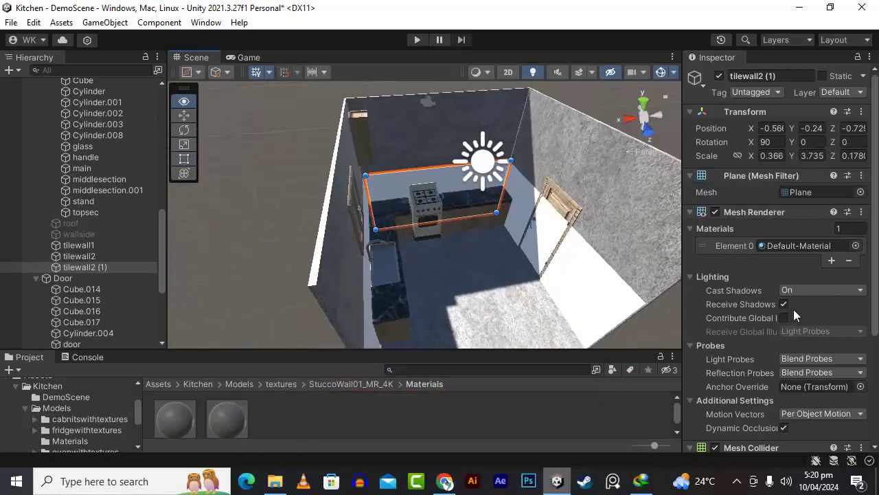
- Duplicate tilewall2 (1) and move the copy away from the stove wall to a Z position of about 1.12
click(181, 115)
alt+drag(399, 232, 485, 308)
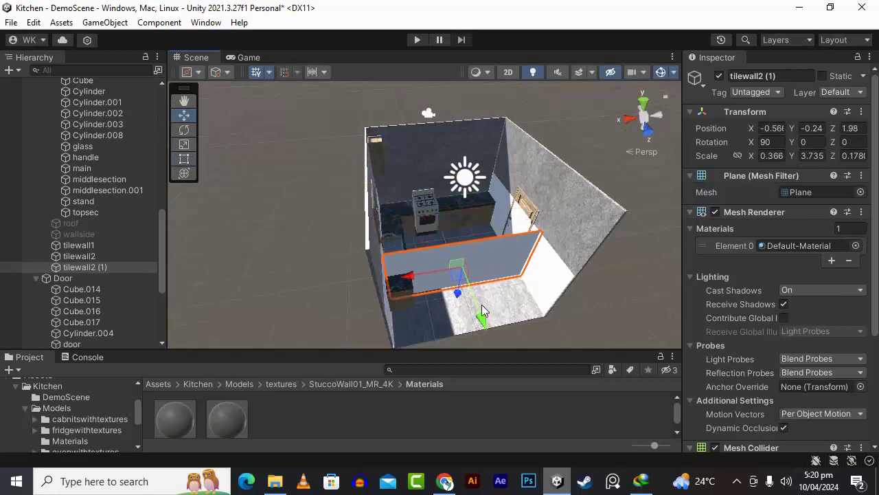
key(ctrl+z)
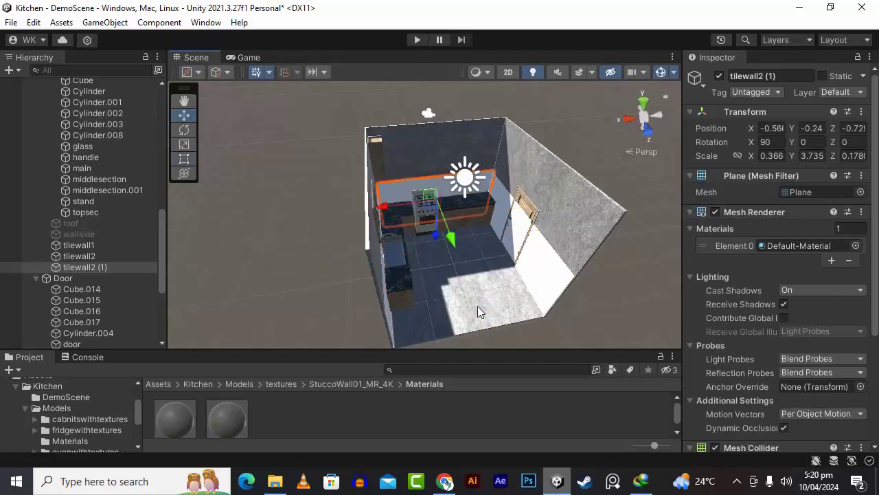
key(ctrl+d)
drag(456, 243, 471, 292)
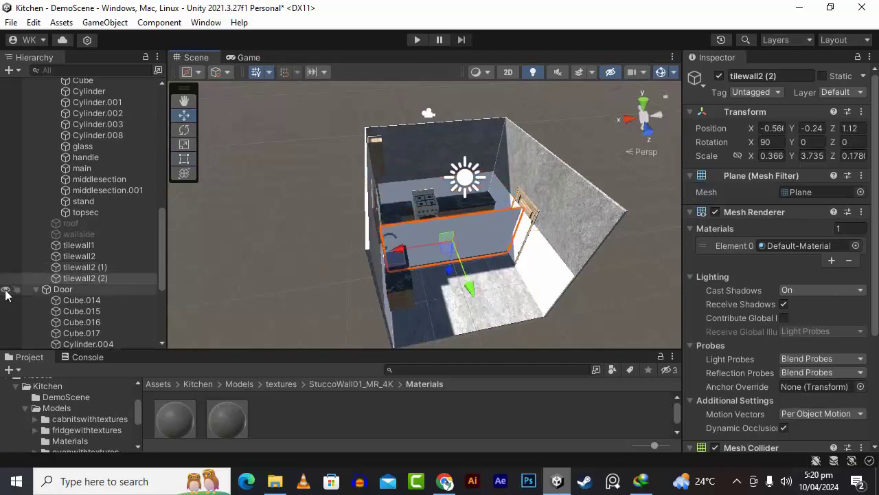
- Rename the tilewall2 (1) object as tilewall3
click(83, 266)
right_click(77, 267)
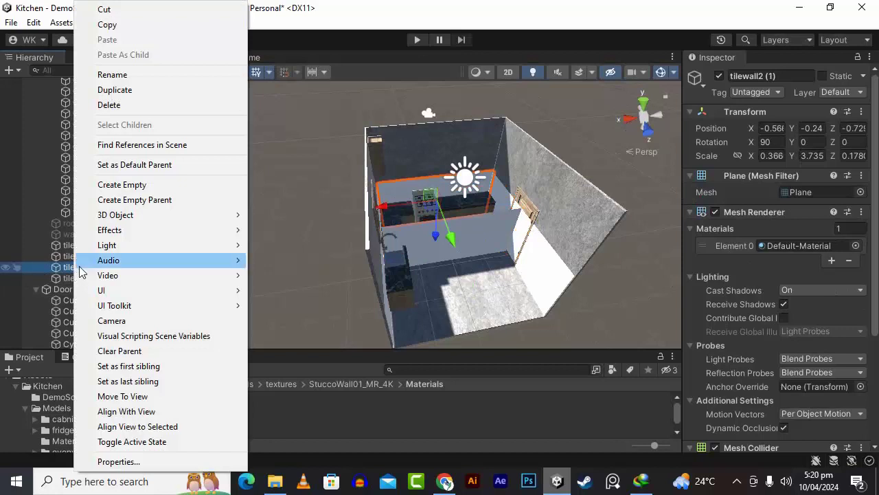
click(154, 74)
click(125, 269)
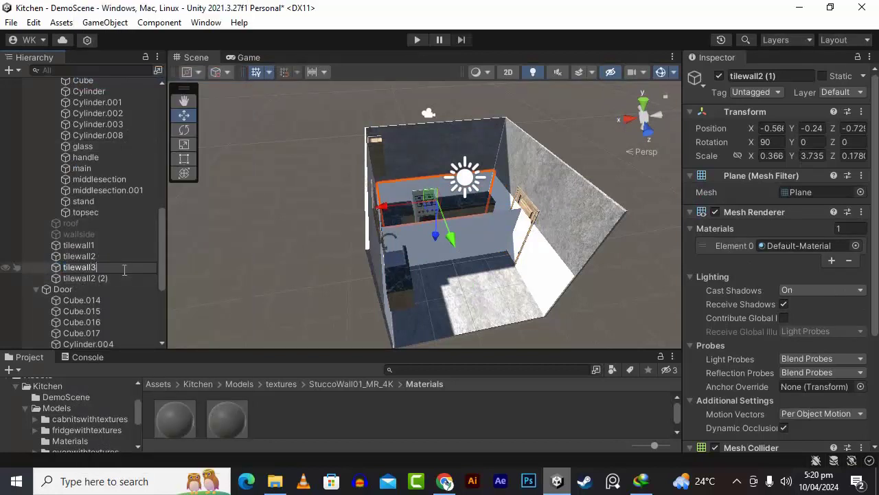
key(Return)
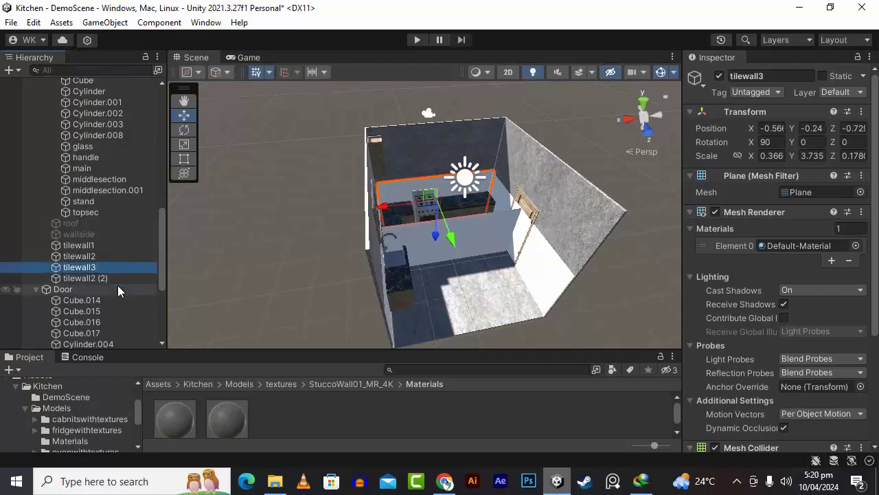
- Rename the tilewall2 (2) object as tilewall4
click(119, 277)
right_click(118, 278)
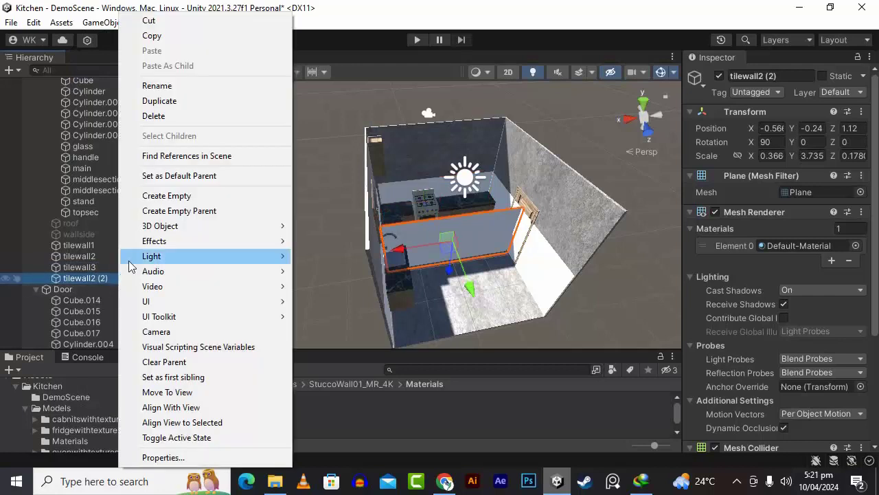
click(157, 84)
click(111, 277)
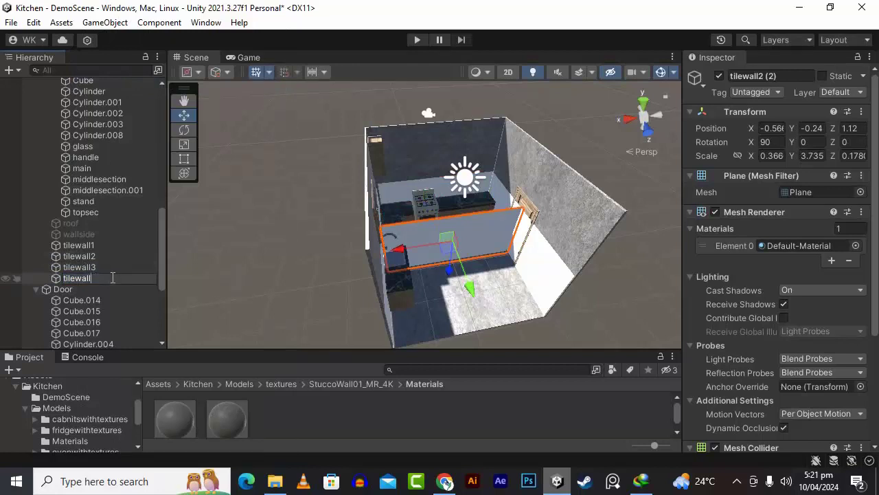
text(4)
key(Return)
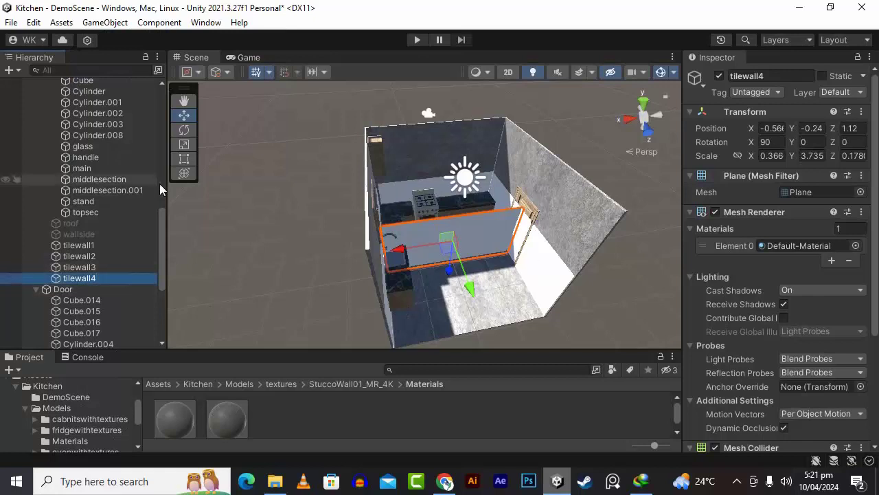
- Rotate tilewall4 to face the opposite direction by setting its Z rotation to -180
click(184, 130)
drag(520, 300, 133, 256)
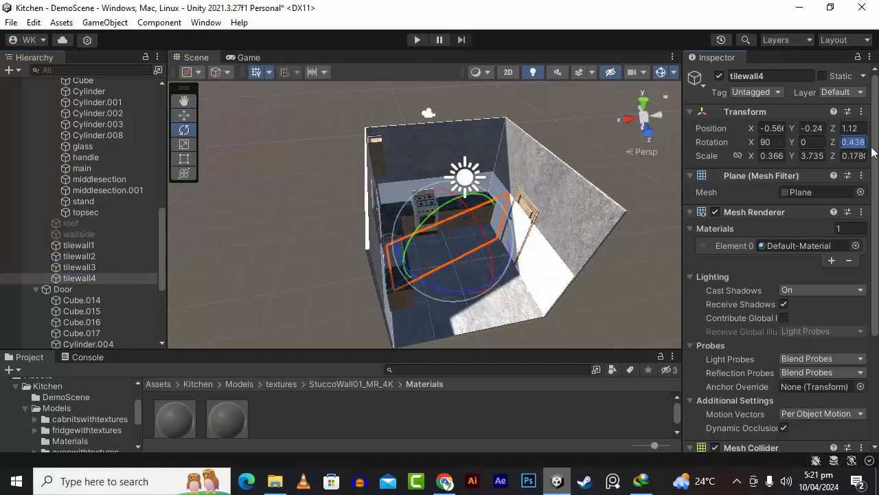
text(-180)
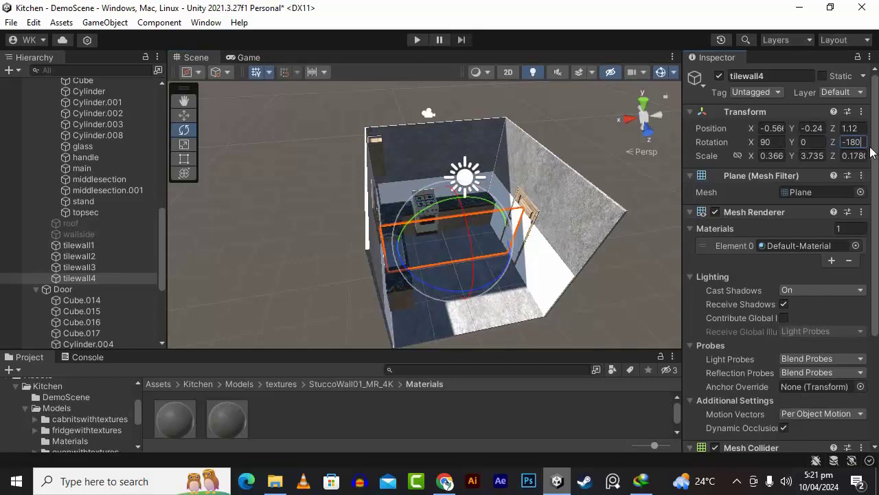
- Activate the disabled wallside object to show the missing side wall of the room
click(184, 116)
scroll(502, 252, down, 2)
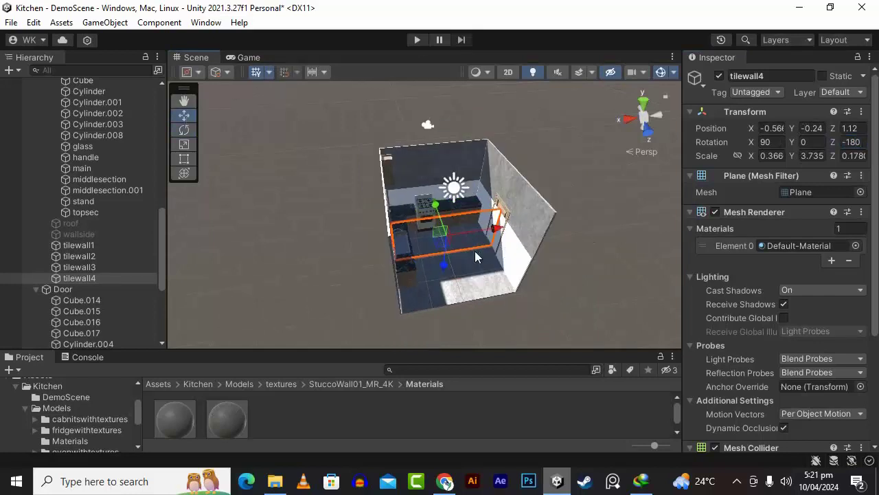
alt+drag(475, 252, 532, 253)
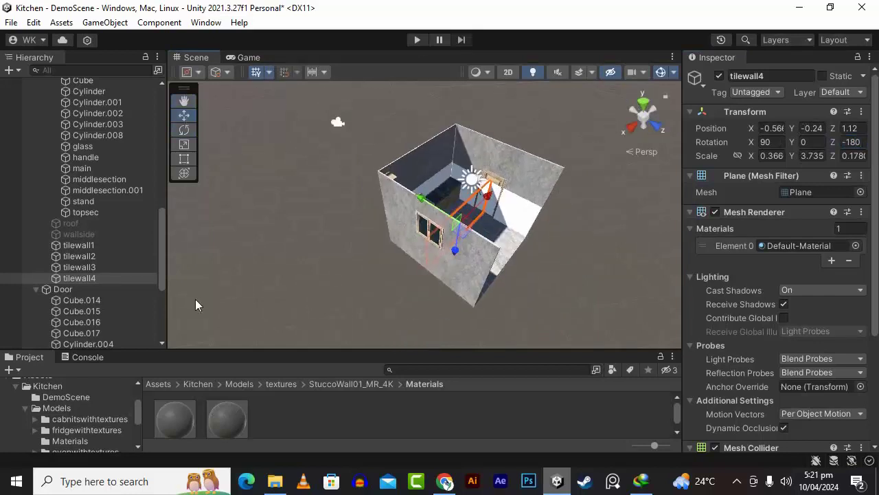
click(79, 234)
click(717, 77)
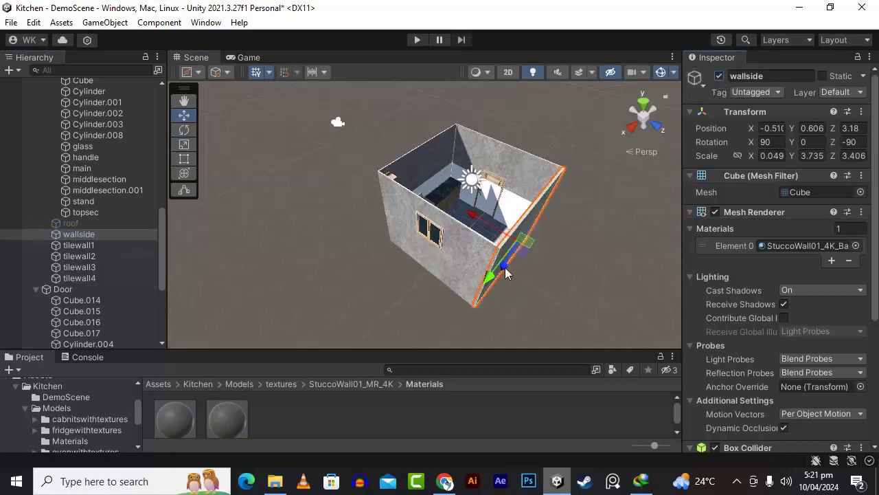
- Move tilewall4 across the room close to the wallside wall, to a Z position of about 3.01
scroll(508, 265, up, 4)
alt+drag(501, 252, 683, 280)
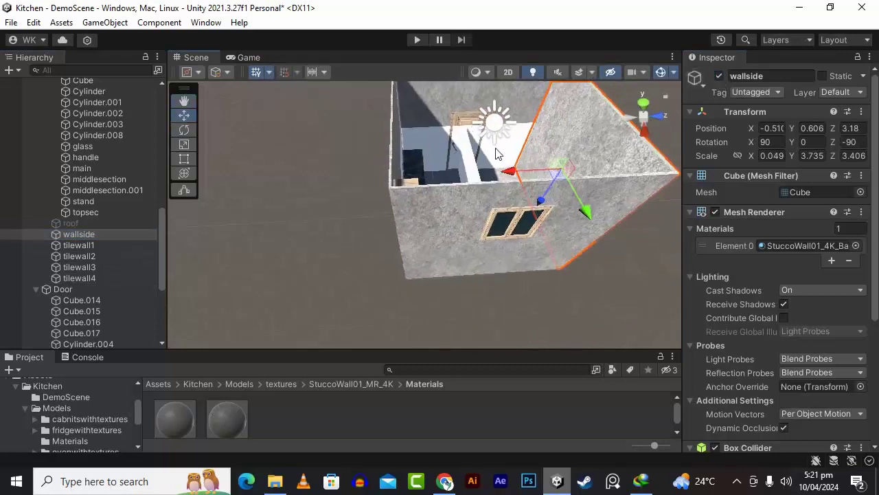
click(472, 169)
alt+drag(540, 212, 431, 194)
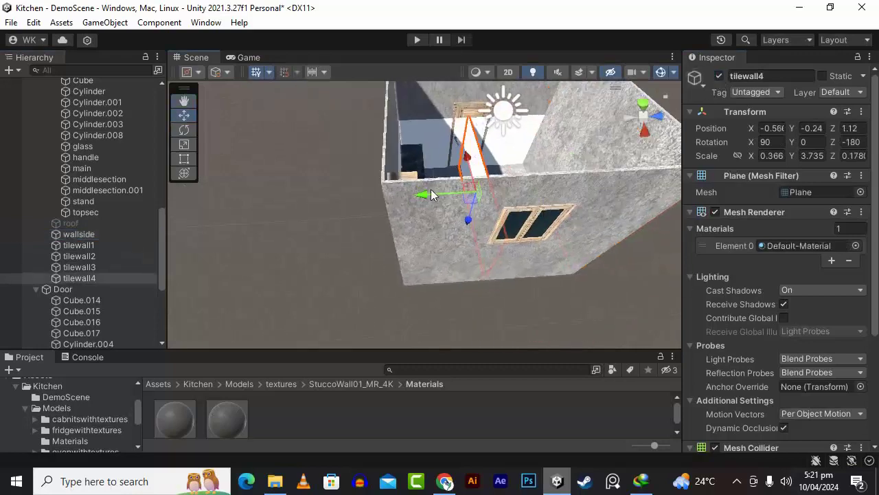
click(190, 103)
mouse_move(608, 221)
mouse_down()
mouse_move(522, 255)
mouse_move(601, 215)
mouse_up()
scroll(485, 251, up, 6)
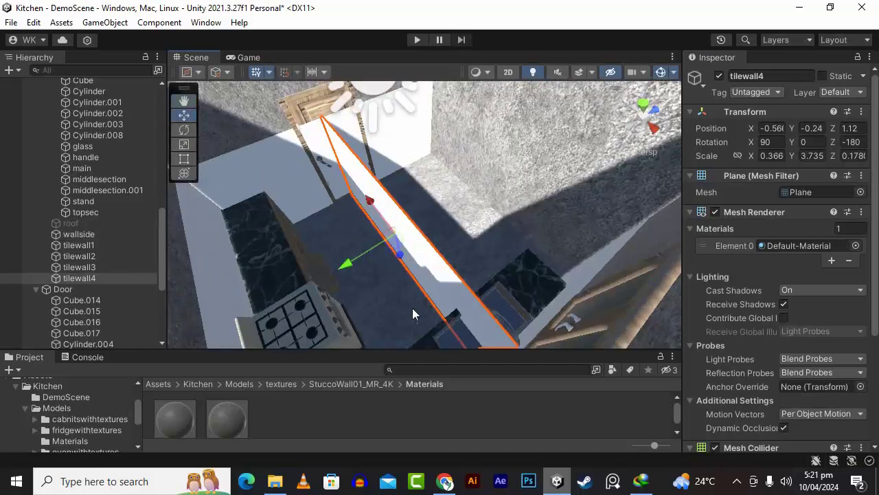
drag(347, 263, 294, 196)
- Fine-tune tilewall4 until it sits against the inner face of wallside, at a Z position of about 3.153
click(188, 102)
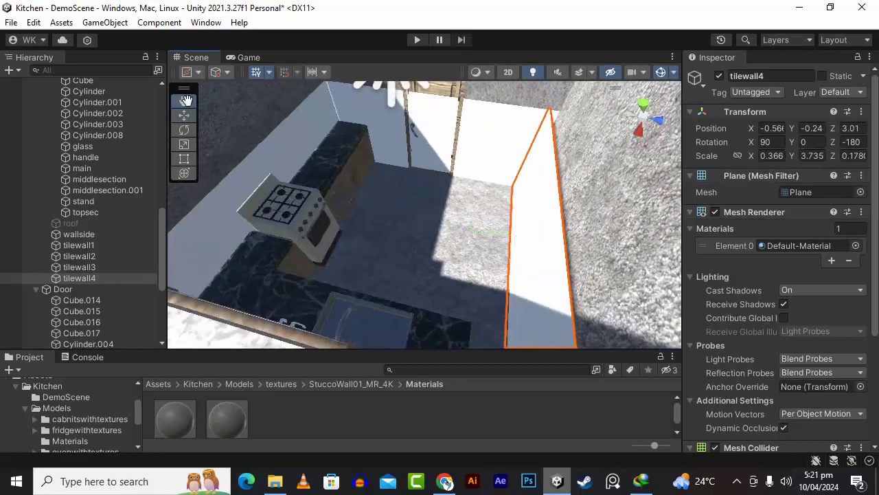
alt+drag(395, 199, 440, 227)
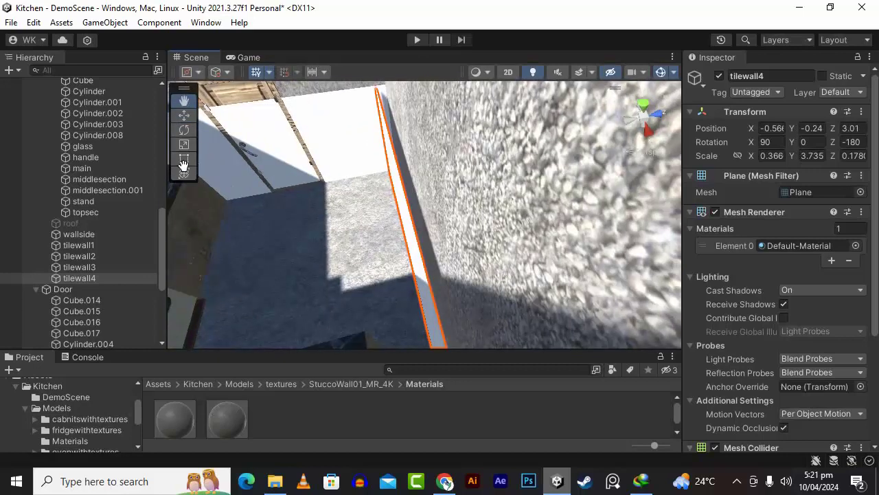
click(185, 115)
drag(360, 231, 363, 226)
scroll(440, 248, down, 3)
scroll(441, 249, down, 3)
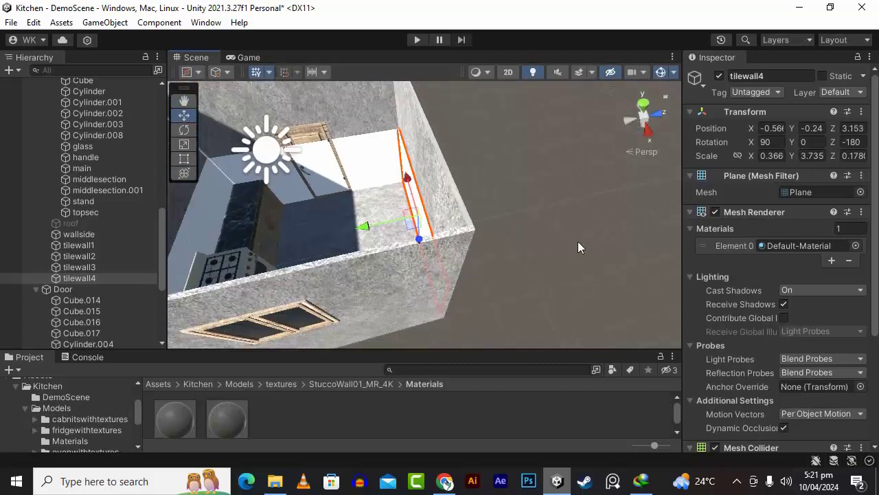
- Deactivate the wallside object to open up the view into the room
click(579, 245)
scroll(455, 241, up, 8)
alt+drag(440, 250, 377, 309)
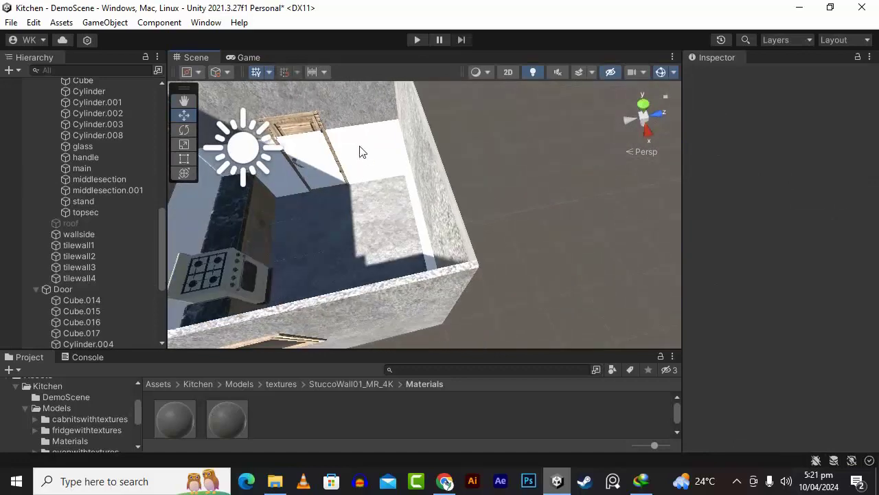
click(428, 156)
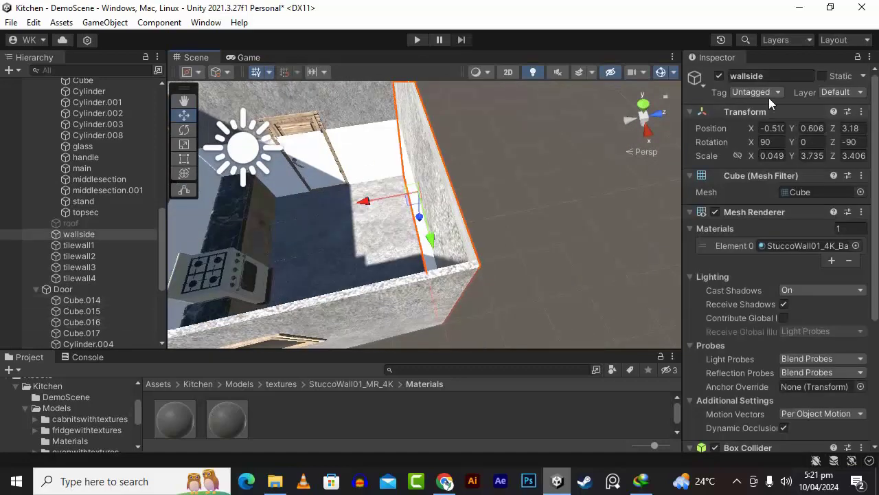
click(719, 76)
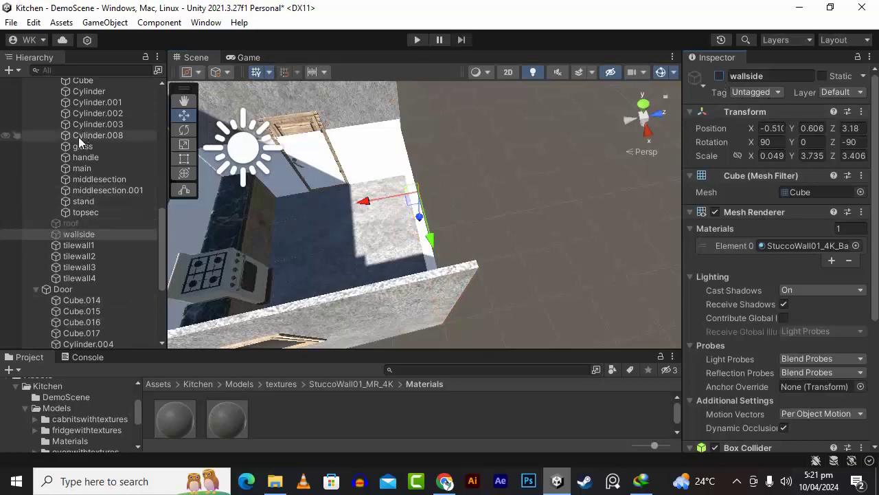
- Create an empty child object under room and name it tilewalls
scroll(97, 173, down, 10)
scroll(97, 173, up, 4)
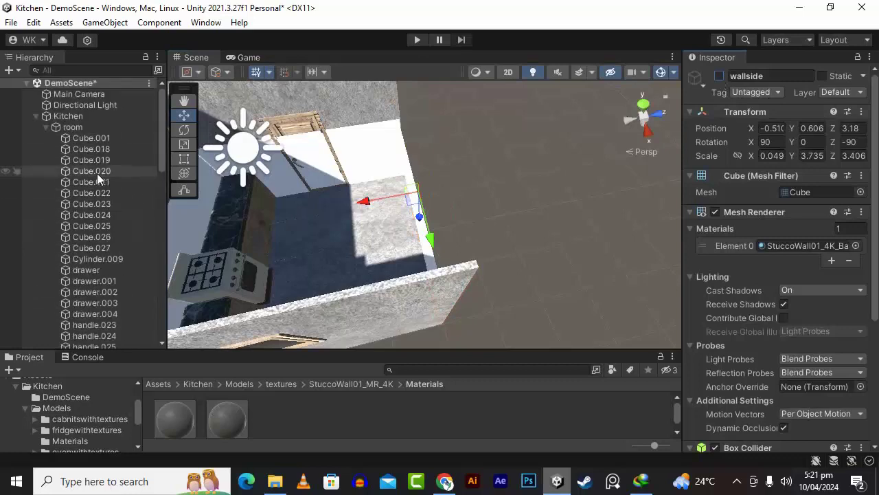
click(76, 128)
right_click(75, 129)
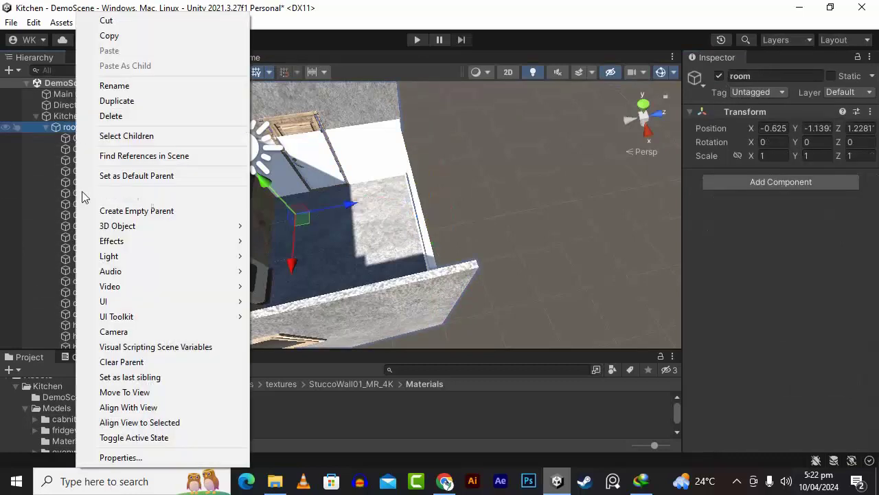
click(138, 195)
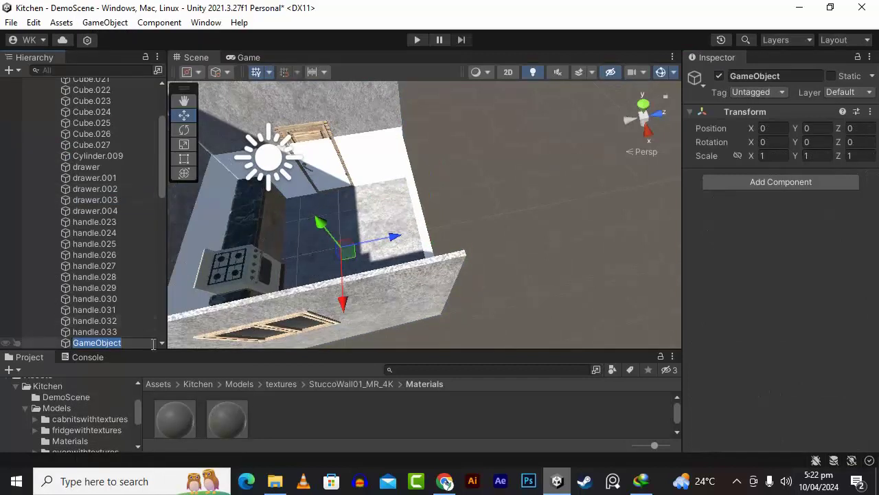
text(tile)
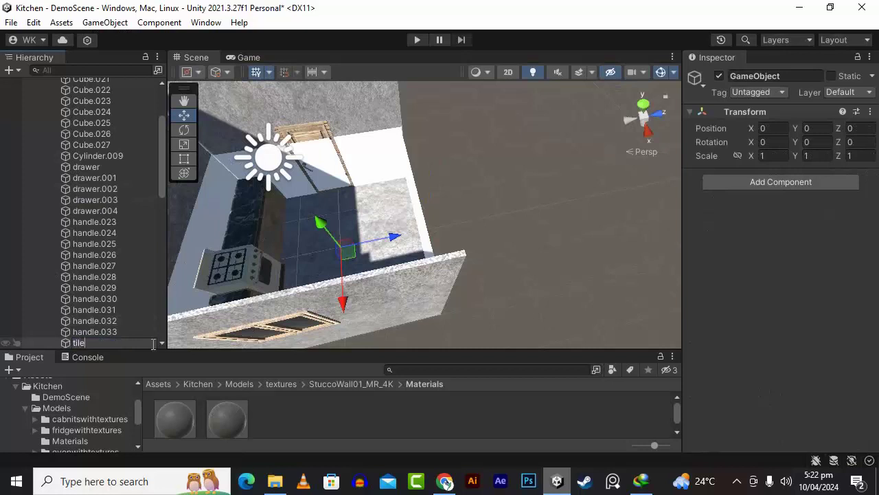
text(walls)
key(Return)
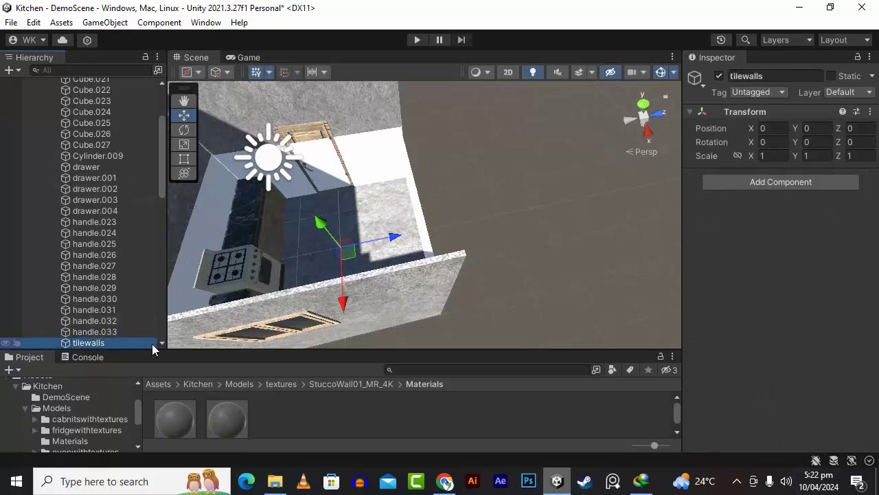
- Parent tilewall1, tilewall2, tilewall3 and tilewall4 to the tilewalls object, leaving nothing selected
click(382, 165)
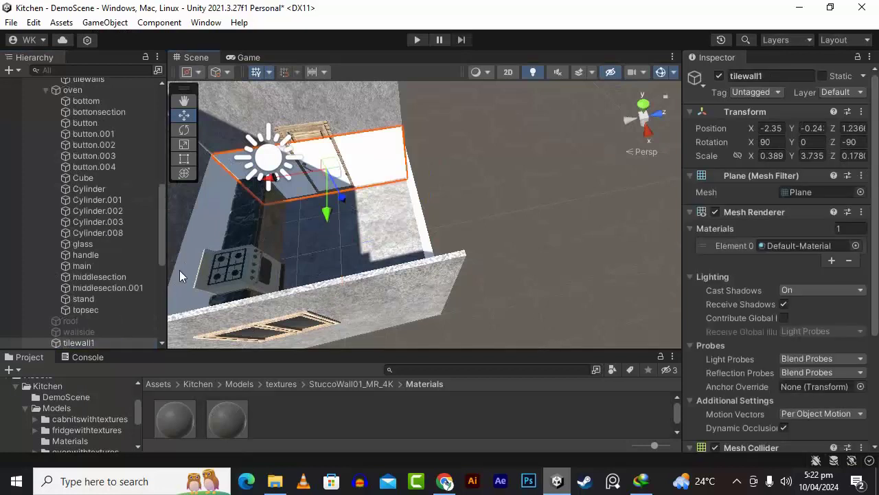
scroll(130, 308, down, 5)
shift+click(101, 211)
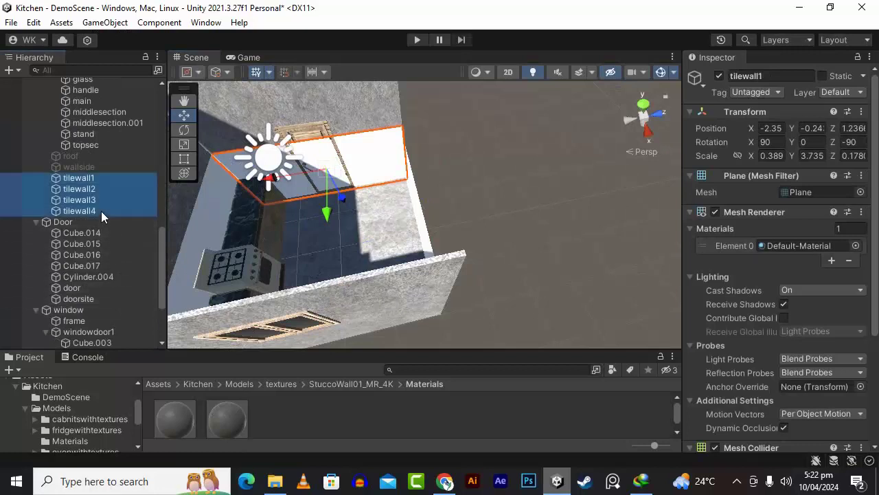
scroll(105, 248, up, 9)
scroll(106, 247, down, 6)
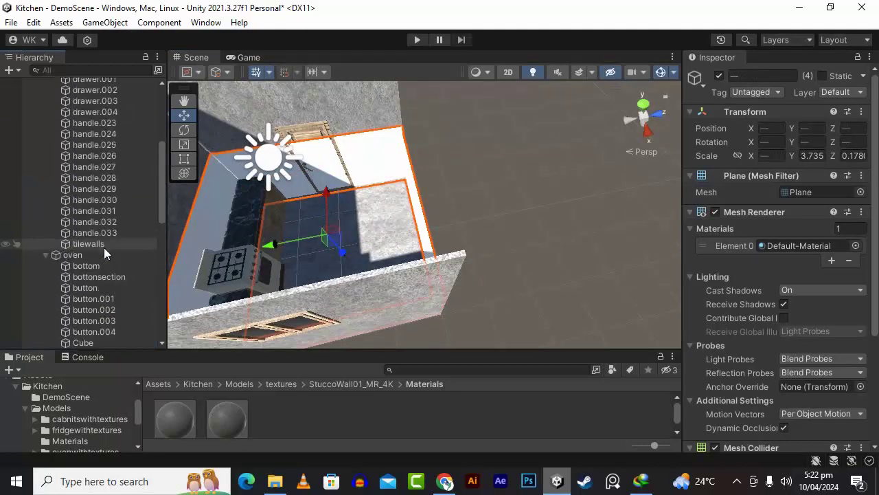
scroll(106, 116, up, 5)
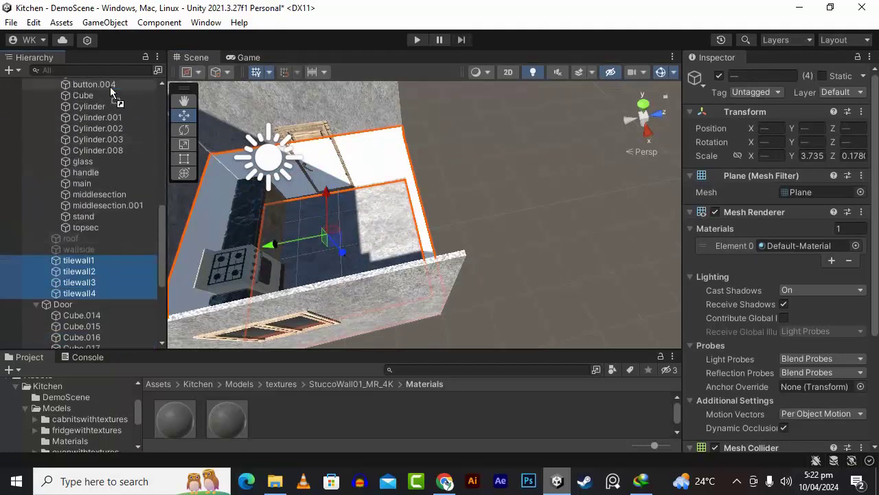
drag(84, 217, 95, 164)
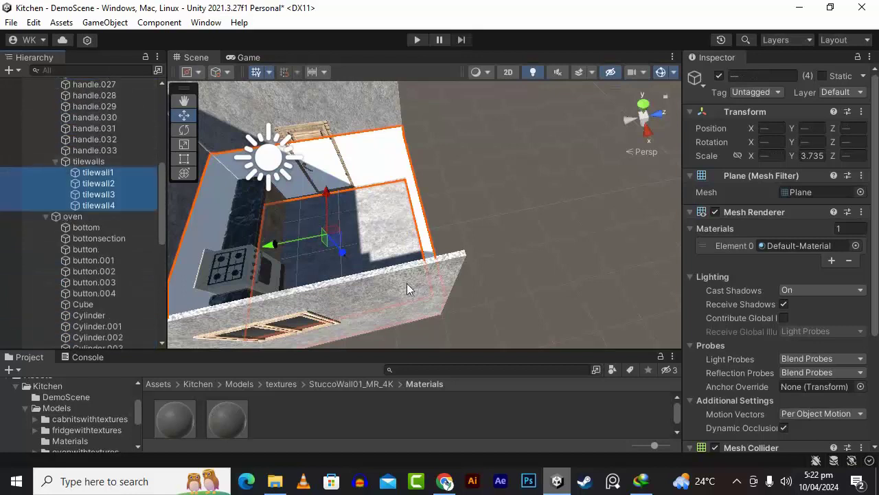
click(517, 253)
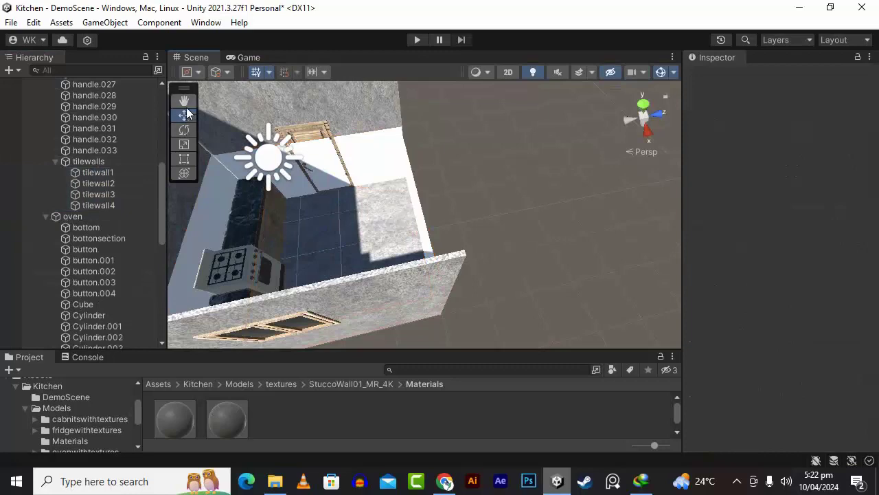
- Shorten tilewall1 from its far end so it stops beside the door frame, at an X scale of about 0.139
drag(444, 234, 570, 214)
scroll(428, 253, up, 6)
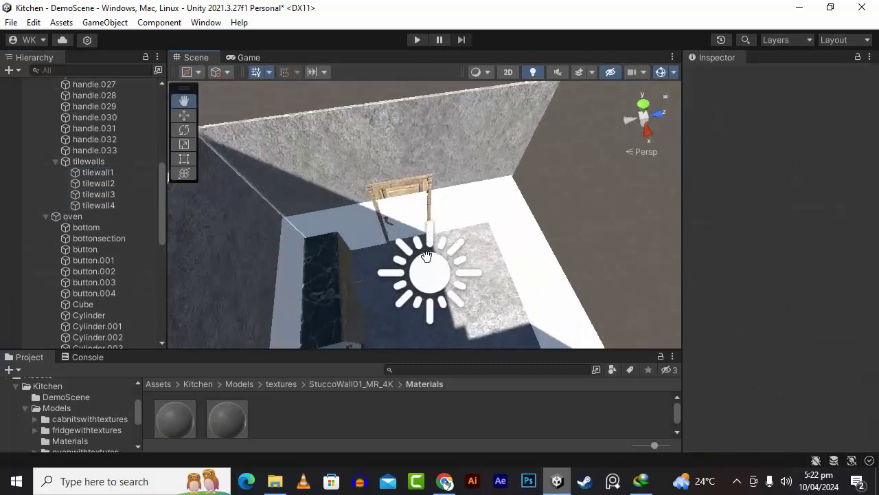
alt+drag(428, 251, 463, 204)
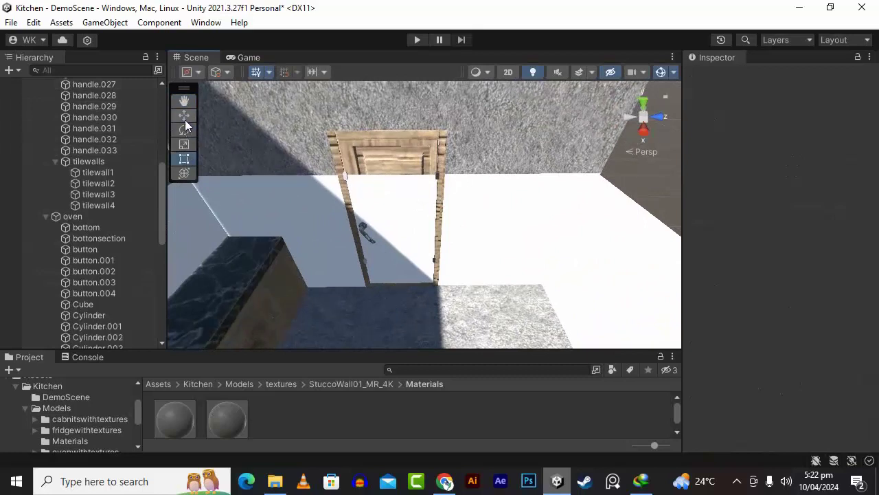
click(273, 213)
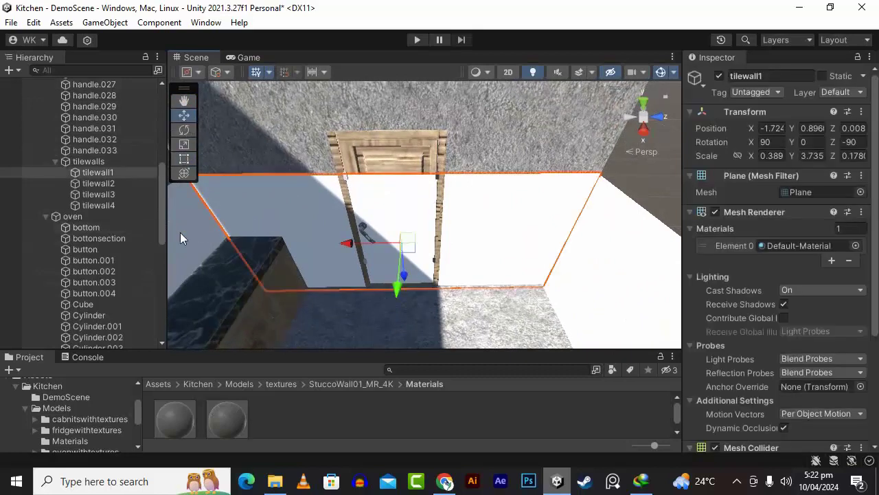
click(184, 158)
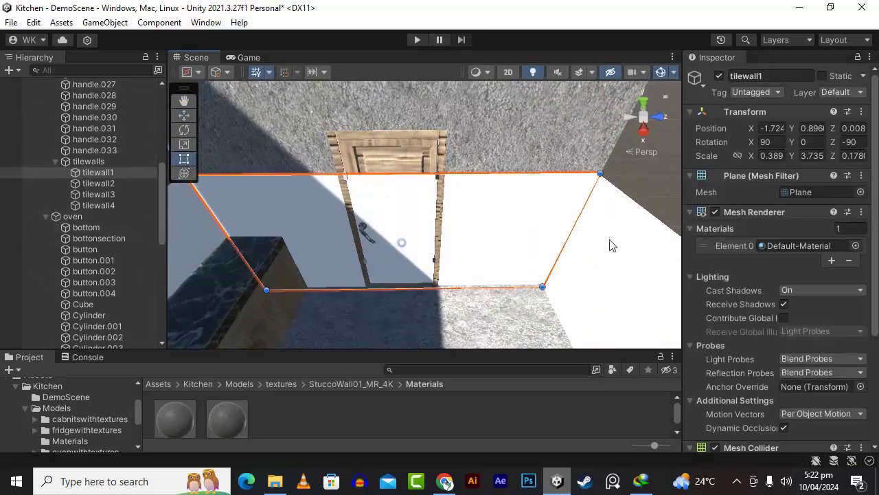
drag(576, 229, 347, 235)
- Examine how the shortened edge of tilewall1 meets the door frame, and inspect the door's hinge piece Cube.016
scroll(296, 251, up, 5)
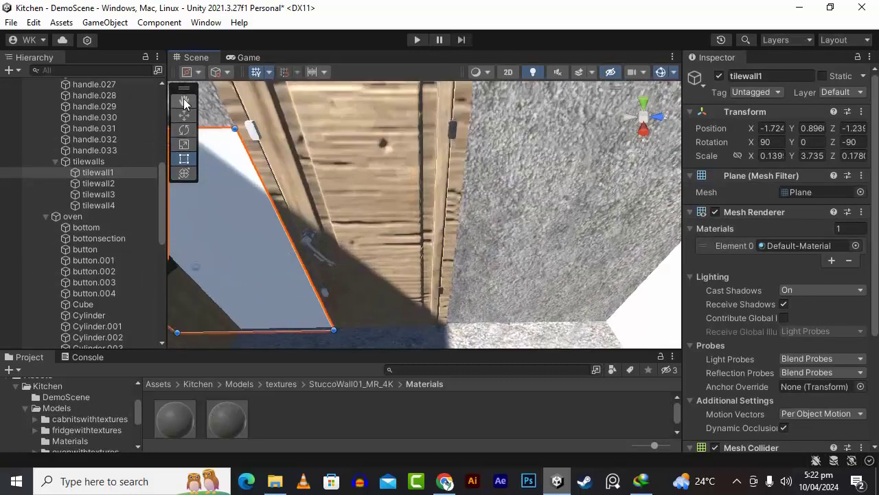
click(185, 101)
drag(369, 202, 528, 212)
scroll(378, 248, up, 4)
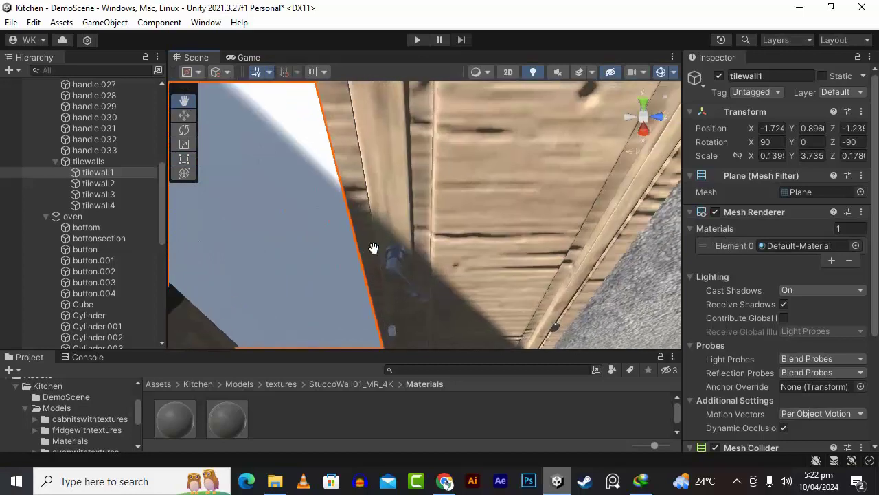
drag(381, 186, 527, 343)
drag(243, 181, 380, 362)
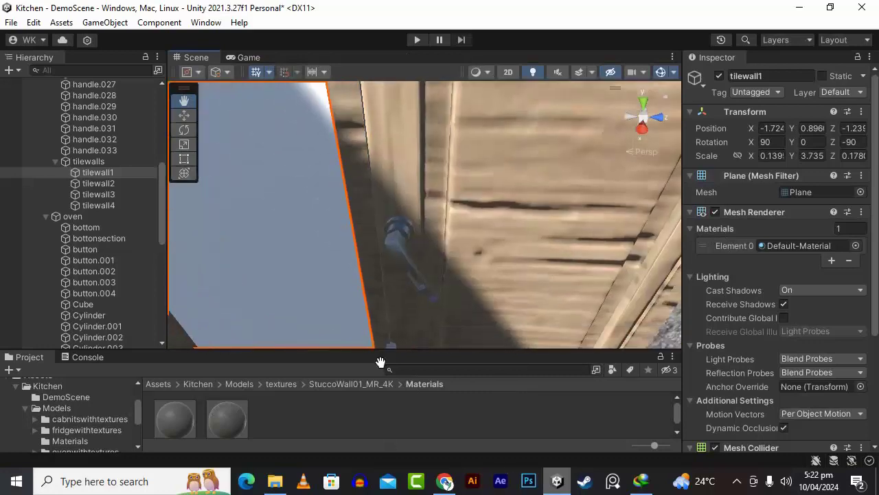
scroll(441, 255, down, 1)
scroll(441, 260, up, 2)
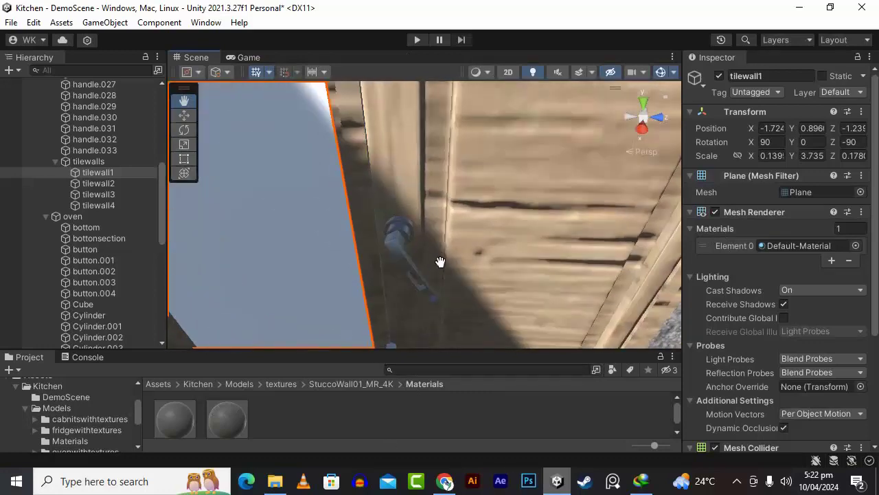
drag(423, 180, 527, 9)
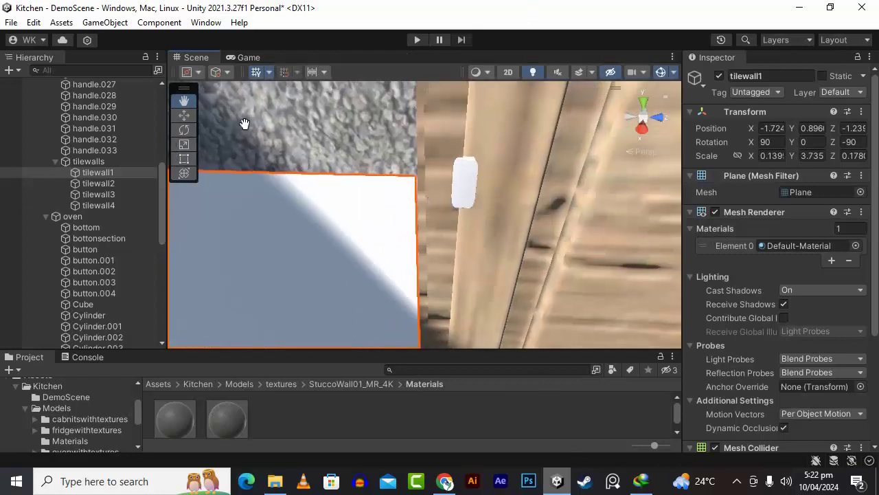
click(476, 180)
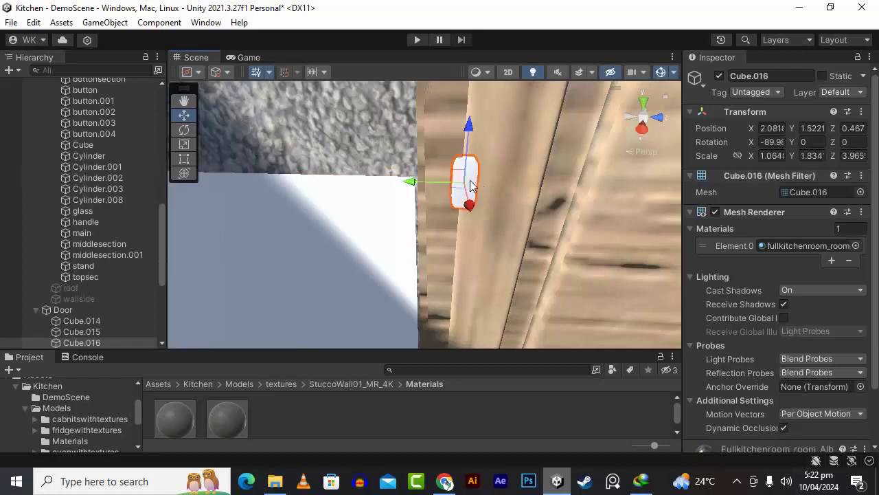
scroll(829, 346, down, 3)
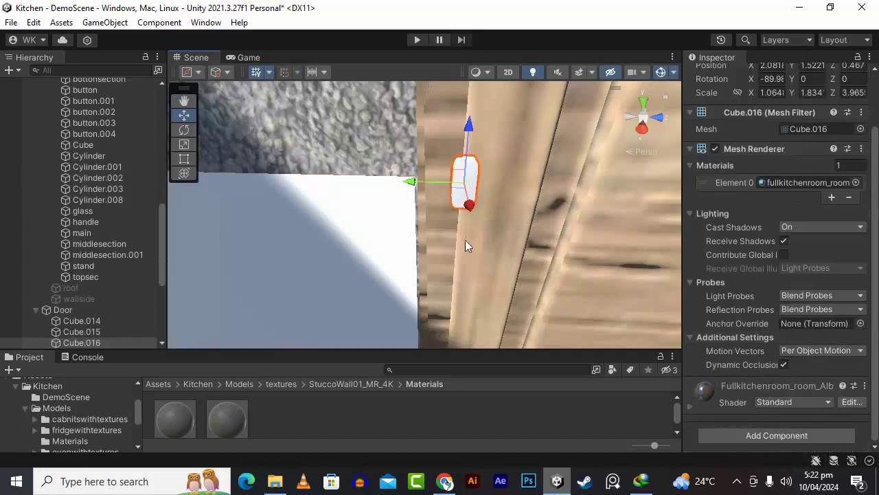
- Stretch tilewall1 slightly towards the door frame, to an X scale of about 0.140 and a Z position of about -1.234
click(357, 242)
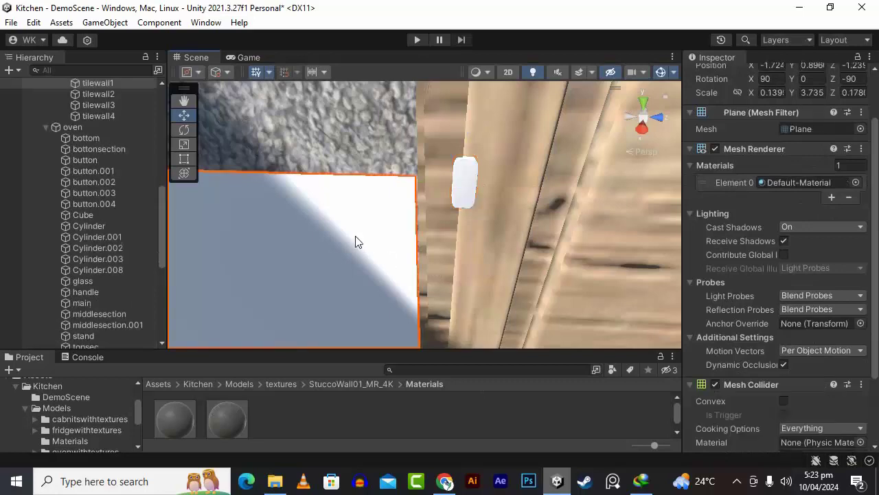
scroll(330, 258, down, 2)
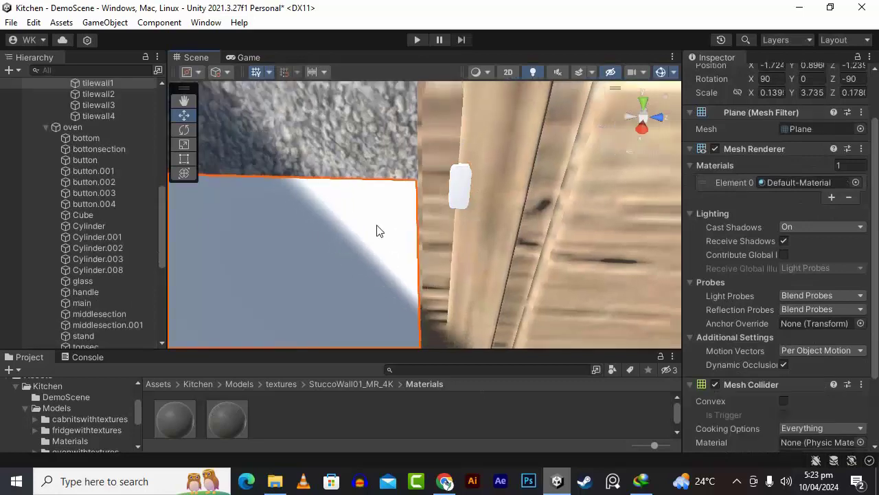
click(184, 159)
scroll(415, 232, up, 3)
right_drag(410, 183, 403, 219)
alt+drag(404, 219, 550, 210)
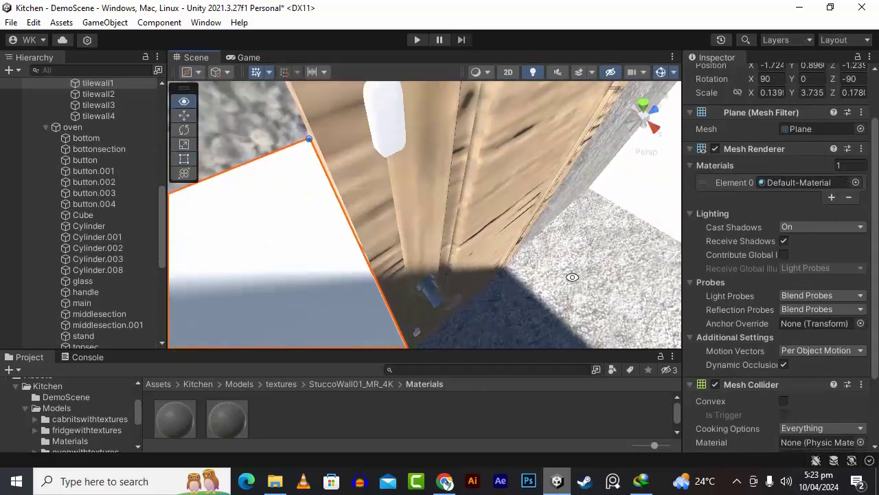
drag(326, 177, 773, 159)
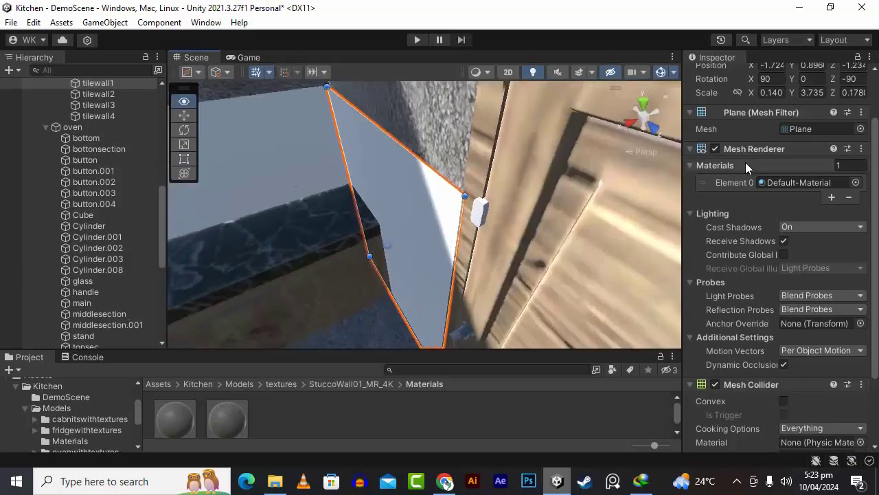
- Nudge tilewall1 closer to the door wall, to an X position of about -1.74
click(184, 116)
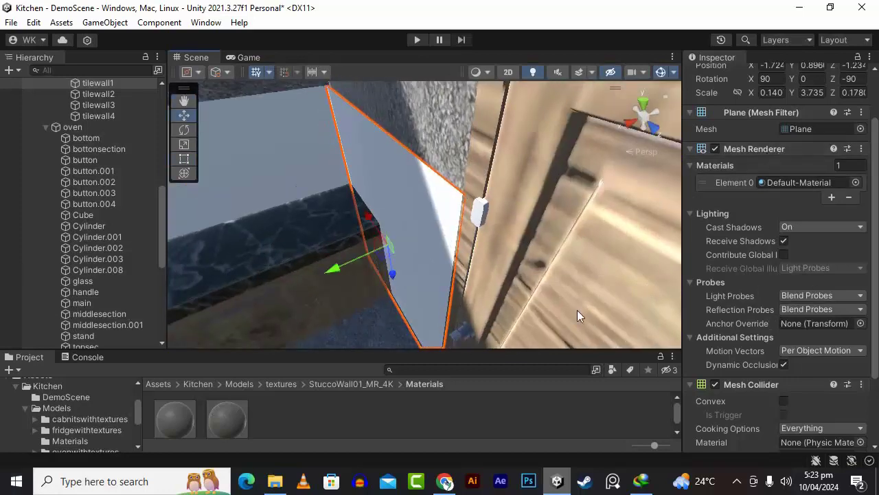
drag(341, 268, 540, 241)
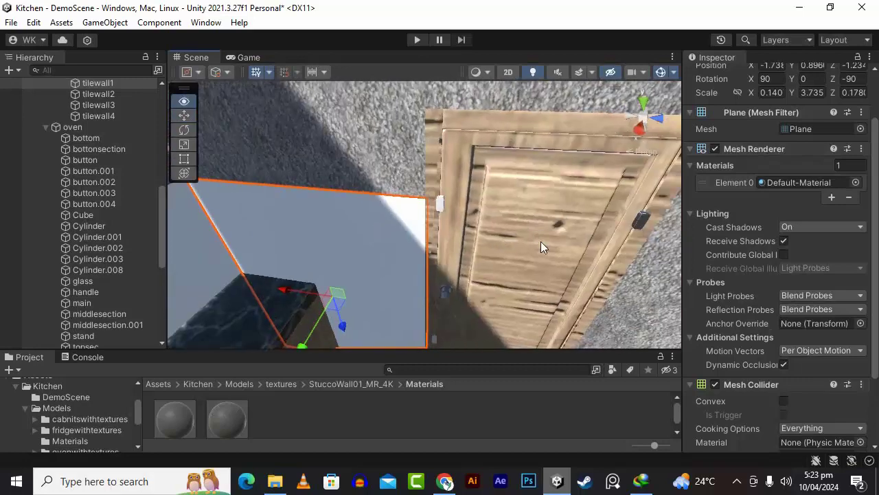
scroll(538, 249, down, 3)
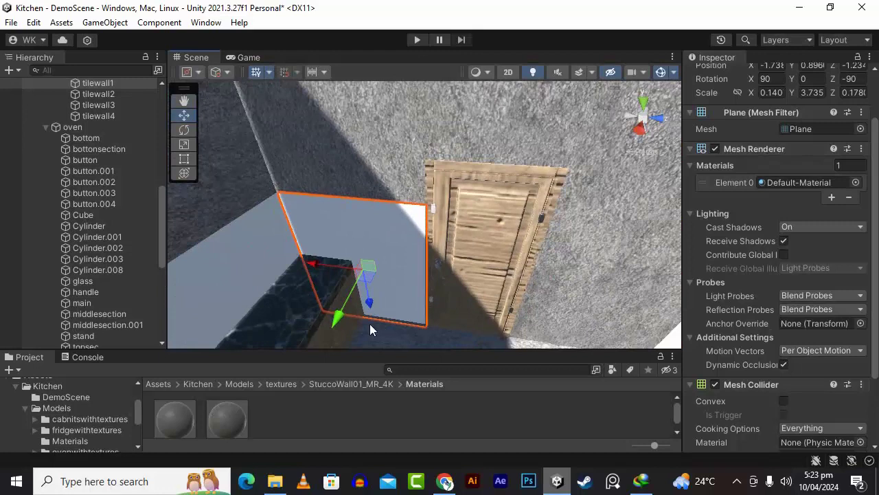
- Duplicate tilewall1 and place the copy on the other side of the door against its frame, at a Z position of about 1.182
key(ctrl+d)
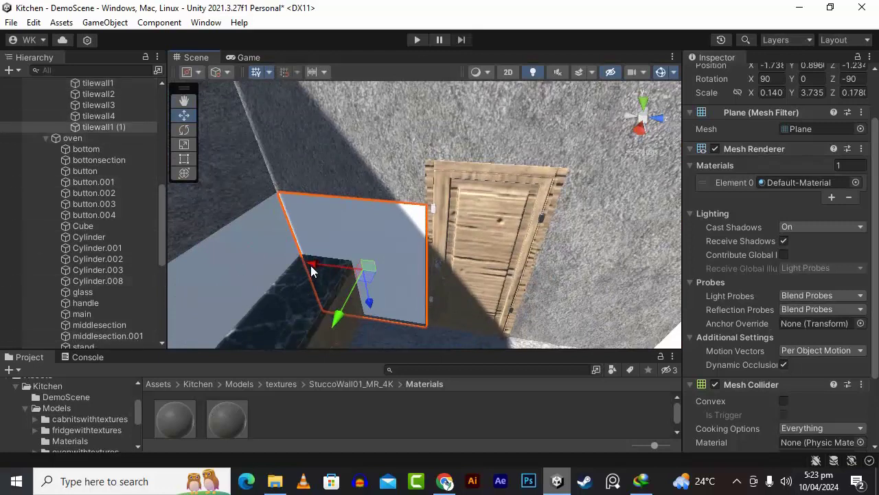
drag(311, 270, 550, 297)
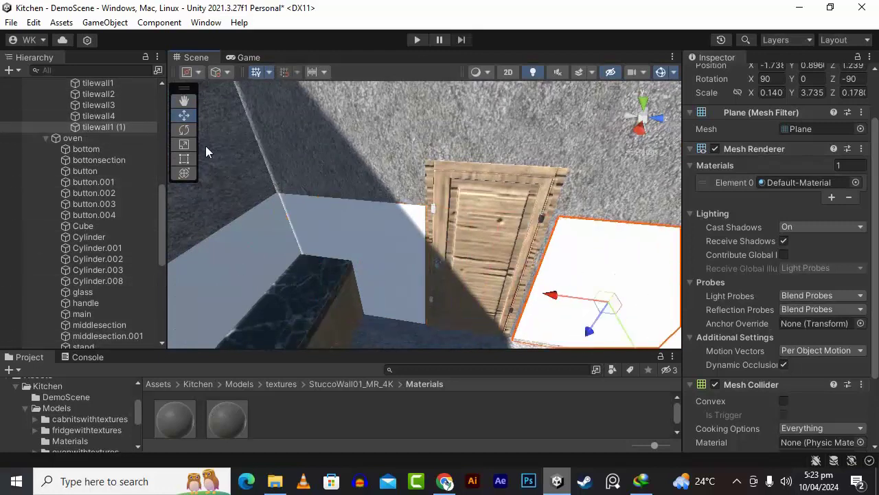
click(184, 101)
scroll(428, 234, up, 3)
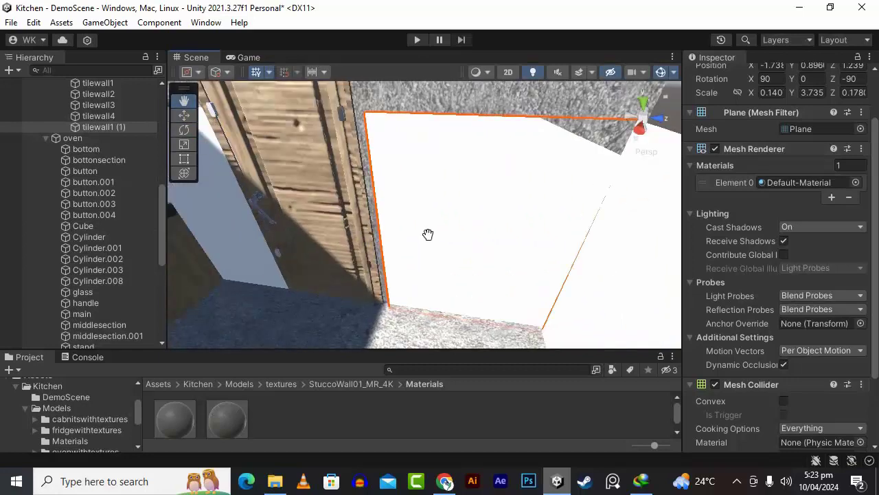
scroll(428, 234, up, 2)
click(184, 117)
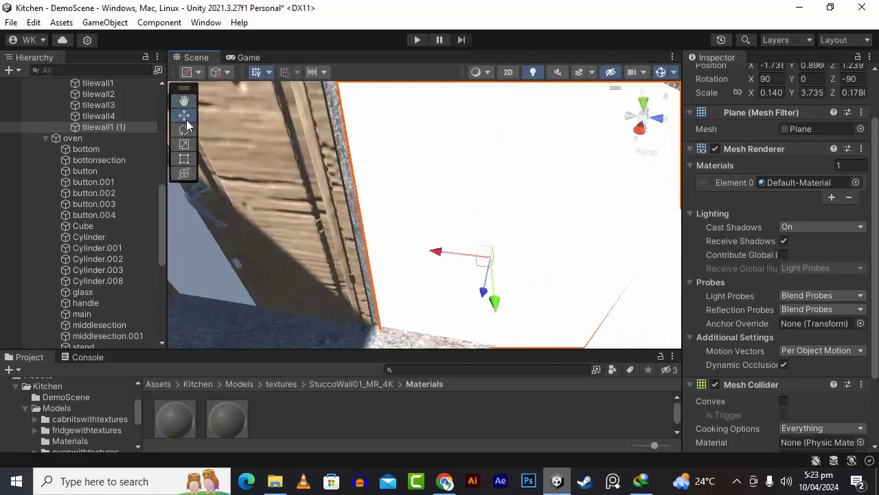
drag(434, 252, 425, 254)
scroll(424, 254, down, 3)
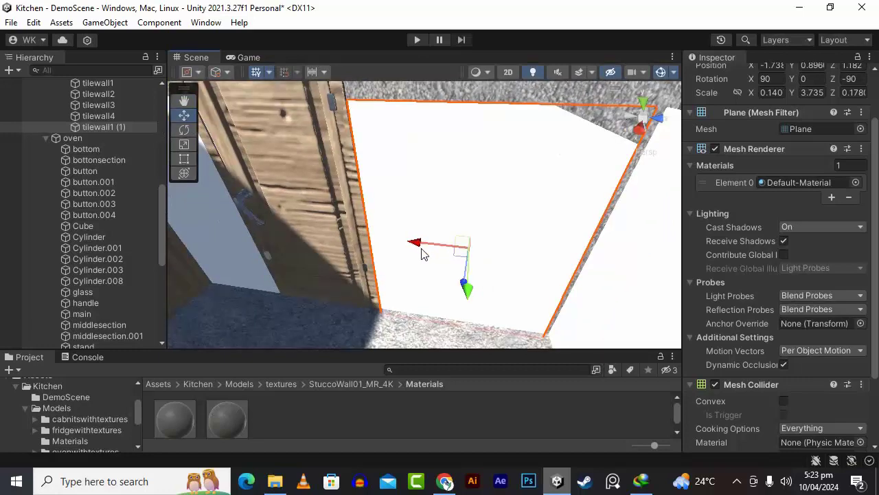
- Select tilewall1 together with its copy and nudge both slightly away from the door wall into the room
alt+drag(474, 245, 626, 281)
scroll(581, 235, down, 3)
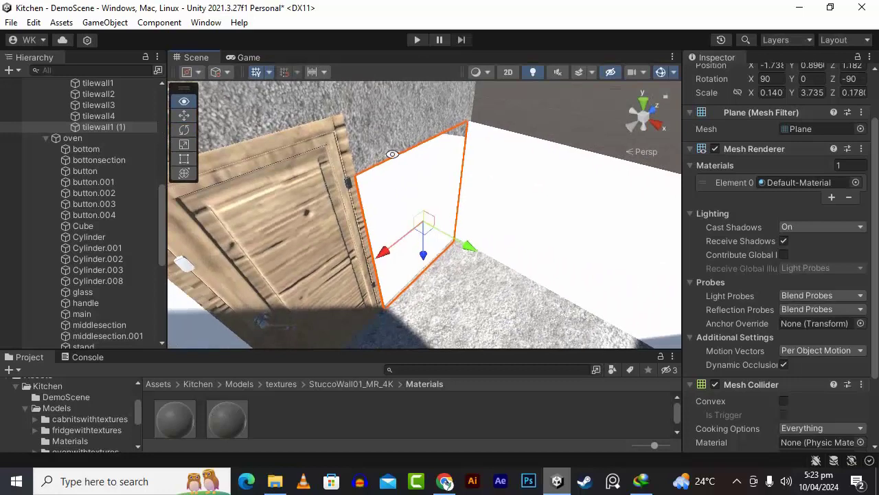
alt+drag(428, 204, 258, 312)
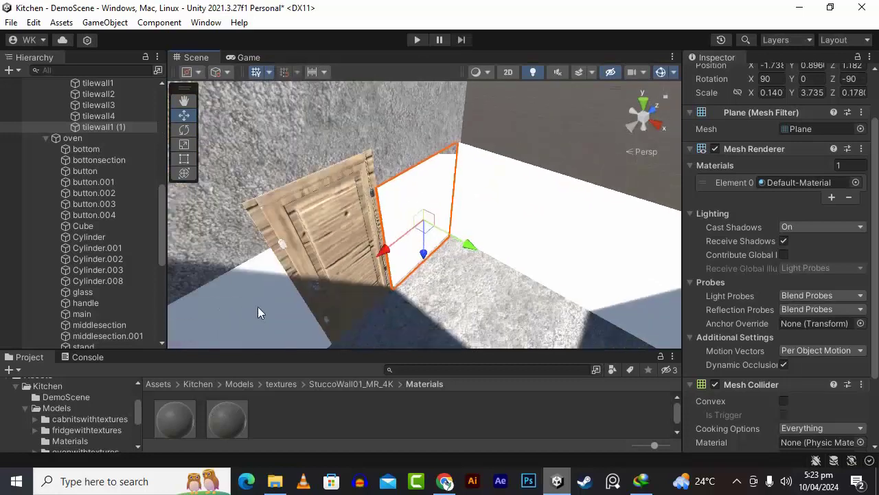
shift+click(269, 304)
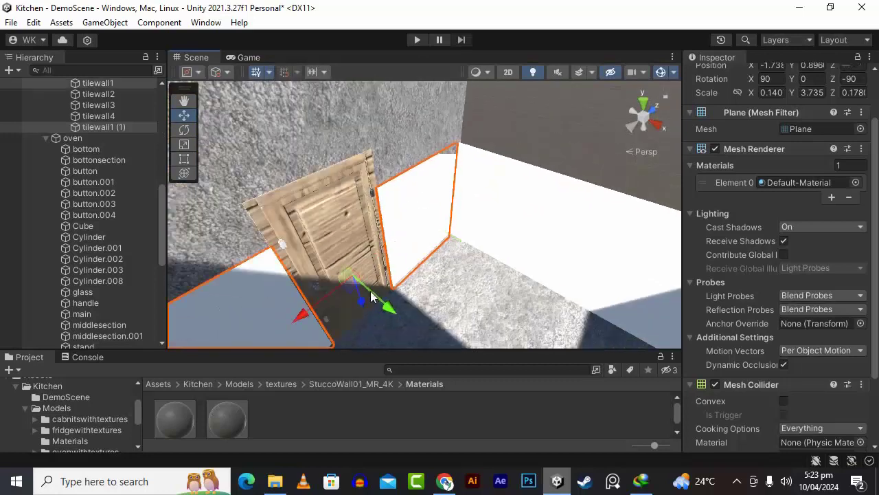
scroll(390, 307, down, 3)
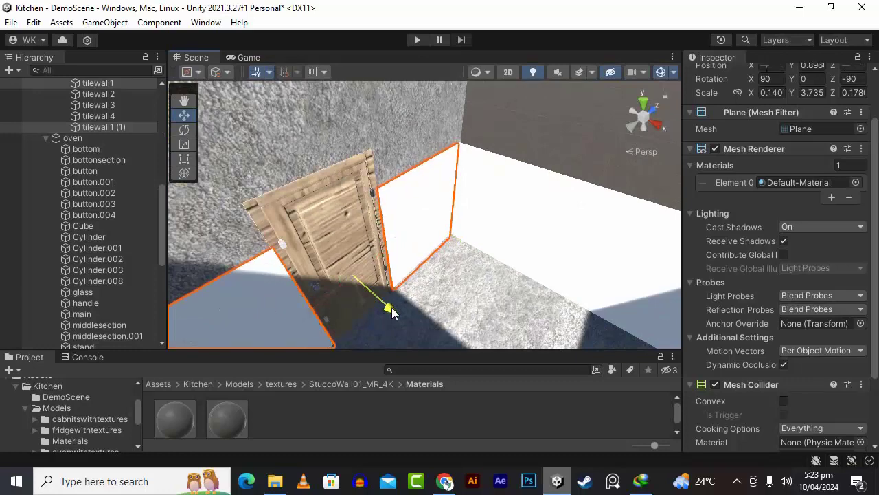
- Clear the selection, enlarge the Project area to show the material names, and bring the whole room into view
click(662, 223)
scroll(371, 281, up, 5)
alt+drag(368, 282, 321, 286)
scroll(321, 286, down, 6)
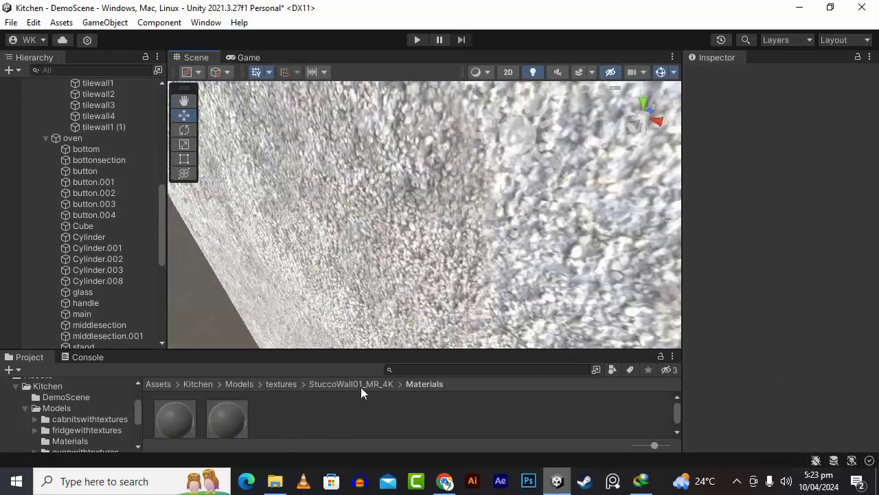
drag(397, 350, 392, 312)
scroll(407, 262, down, 5)
scroll(407, 261, down, 4)
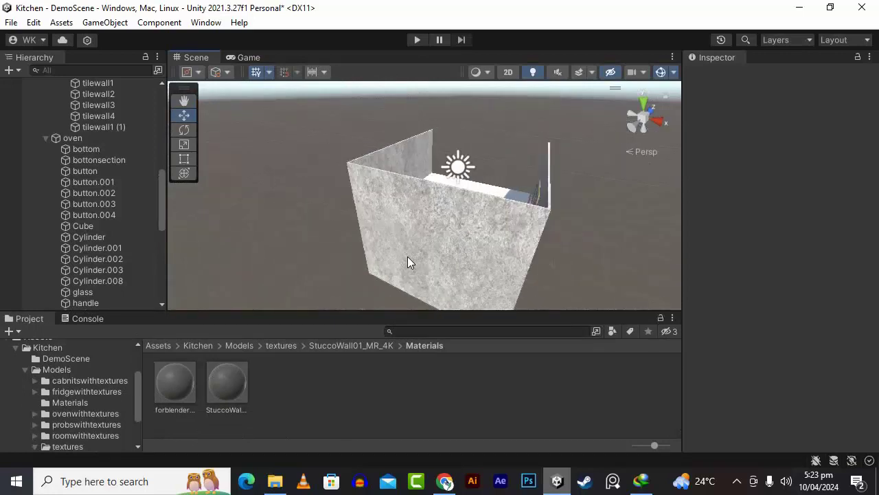
- Assign the StuccoWall01_MR_4K normal texture as the normal map of the StuccoWall01_4K_BaseColor material
click(431, 255)
click(227, 385)
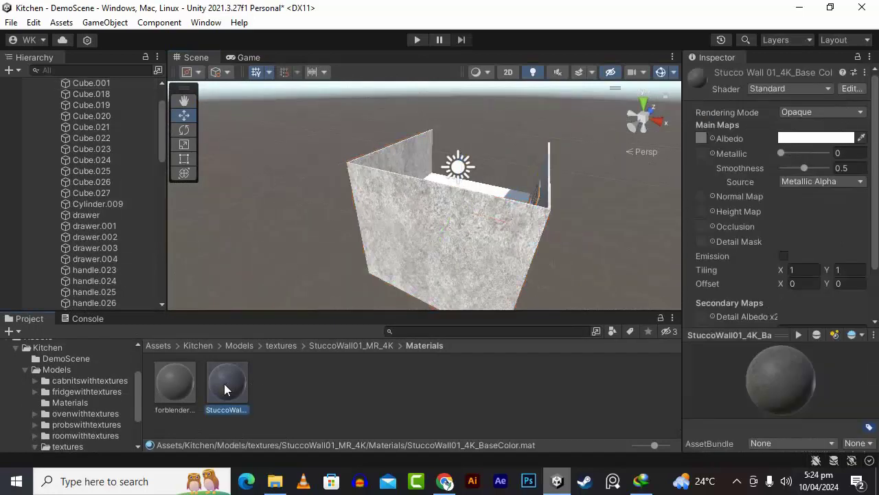
scroll(756, 204, down, 2)
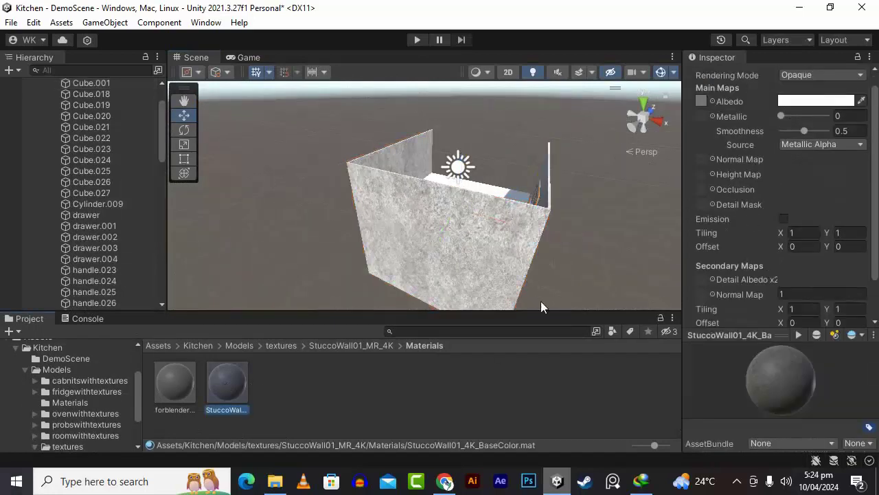
scroll(721, 218, up, 2)
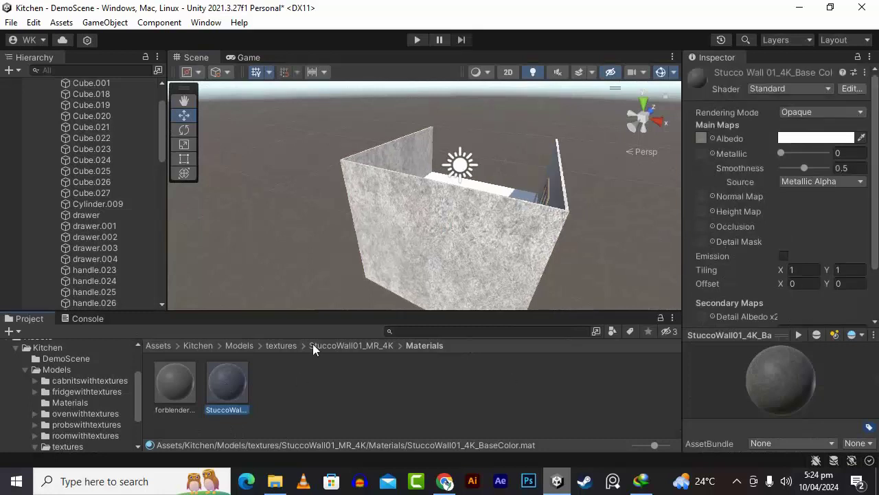
click(338, 347)
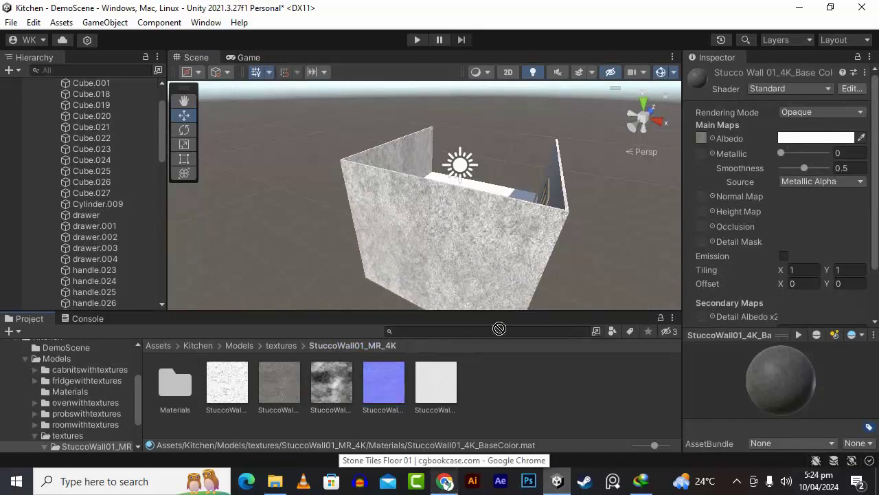
drag(500, 329, 703, 199)
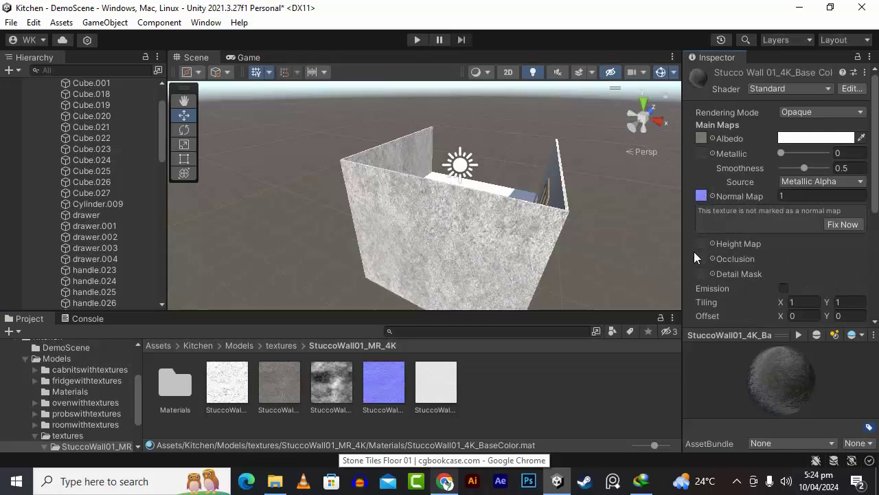
scroll(511, 274, up, 3)
alt+drag(540, 258, 389, 237)
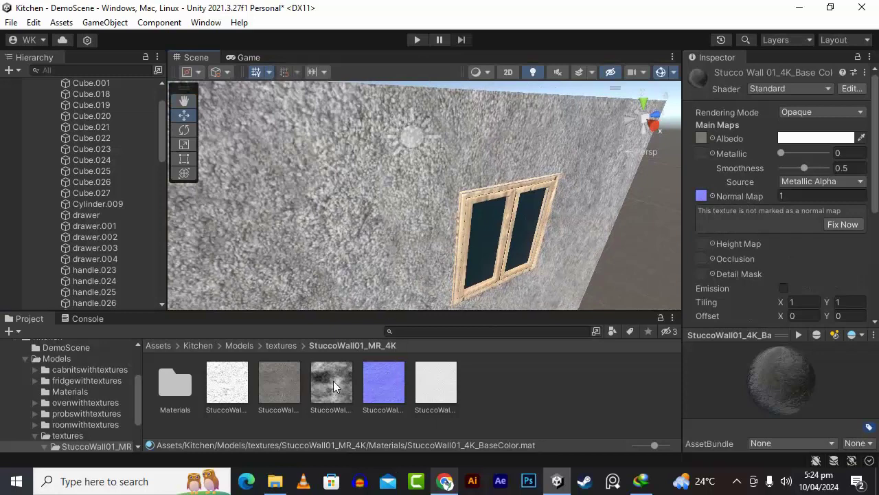
- Lock the Inspector on the StuccoWall01_4K_BaseColor material and assign StuccoWall01_4K_Height as its height map
click(856, 58)
click(219, 379)
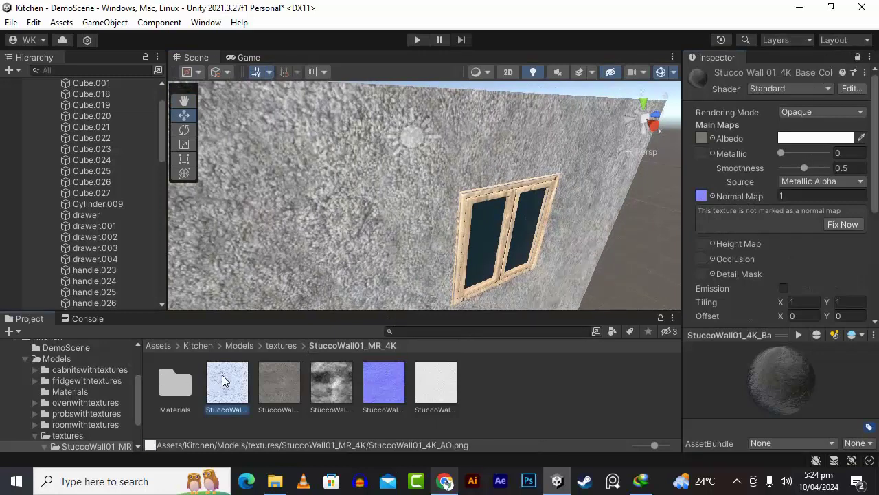
click(425, 391)
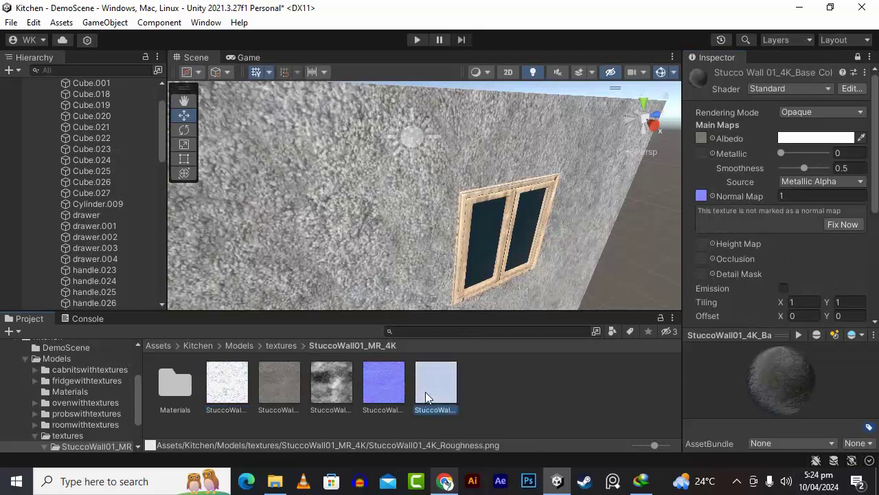
click(327, 386)
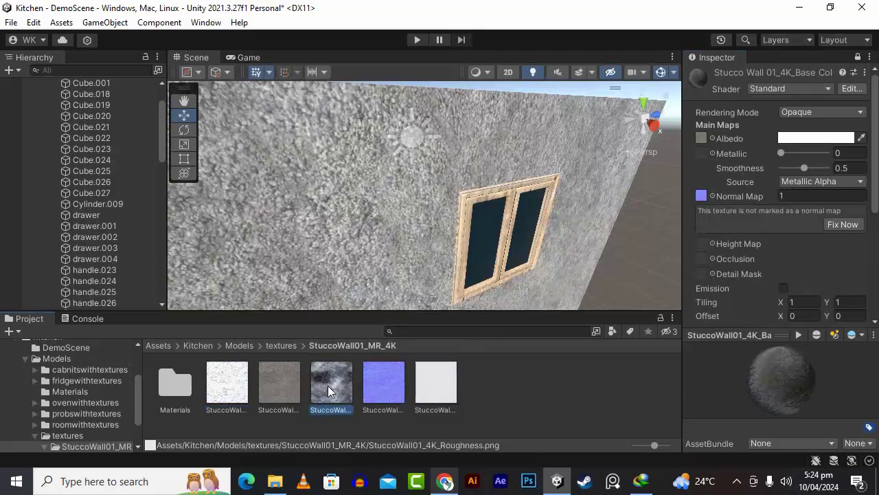
click(286, 382)
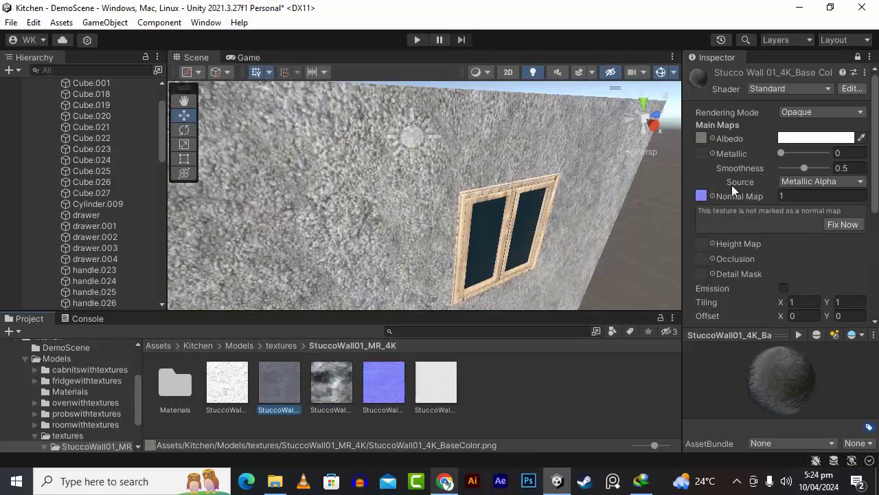
click(326, 369)
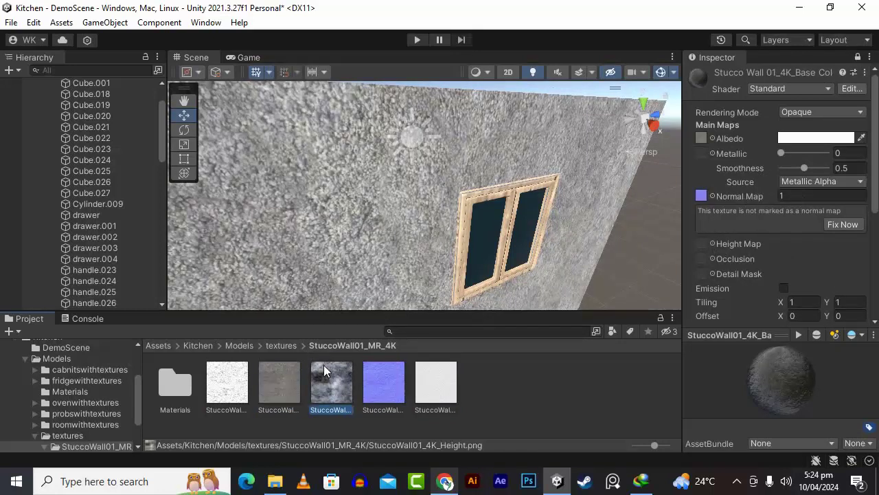
drag(326, 369, 704, 246)
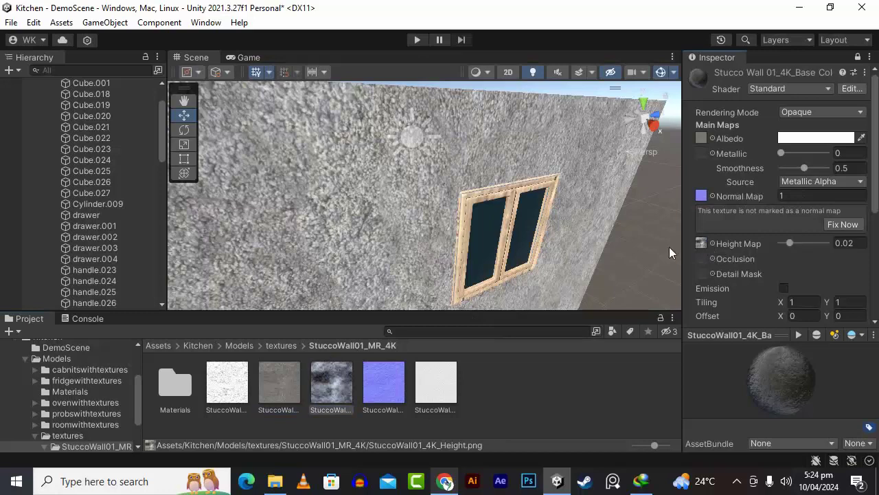
scroll(558, 242, down, 5)
scroll(556, 242, up, 6)
scroll(555, 241, down, 1)
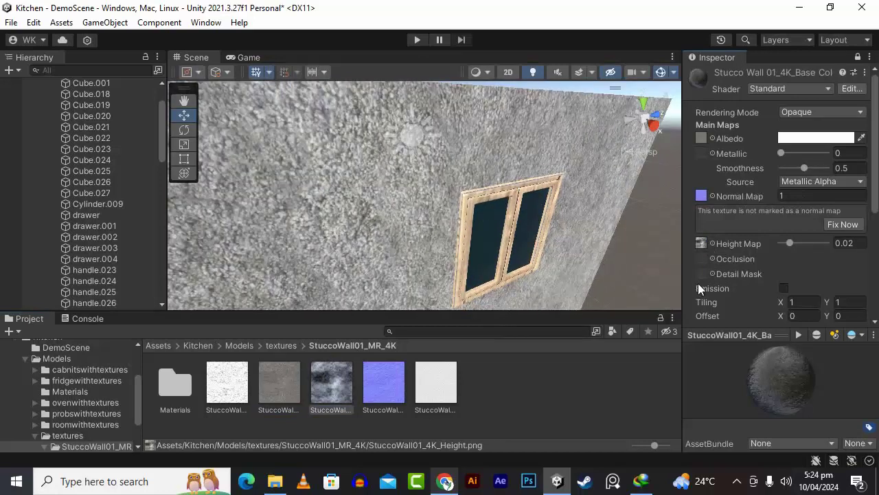
scroll(763, 288, down, 1)
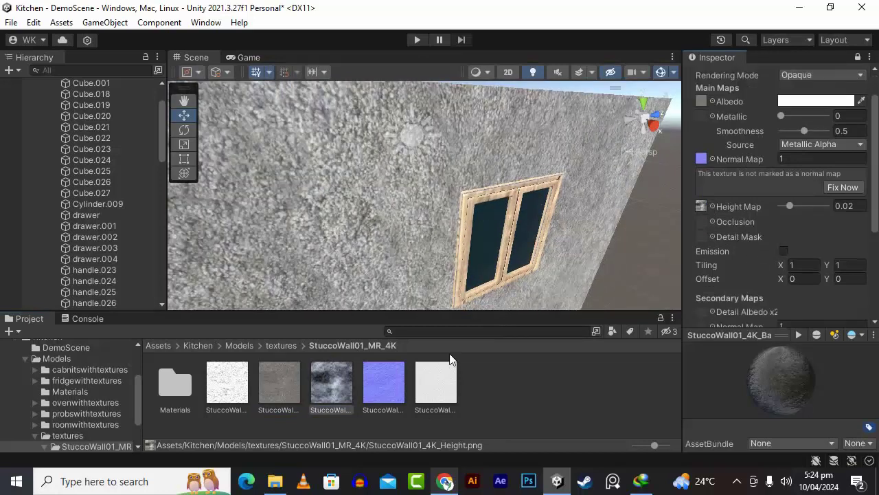
- Assign the StuccoWall01_4K_Roughness texture as the detail mask of the StuccoWall01_4K_BaseColor material
click(405, 377)
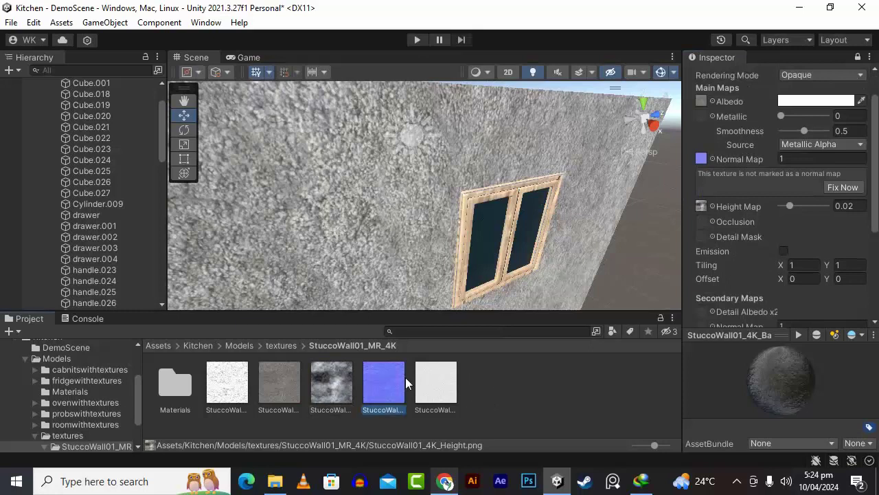
click(272, 378)
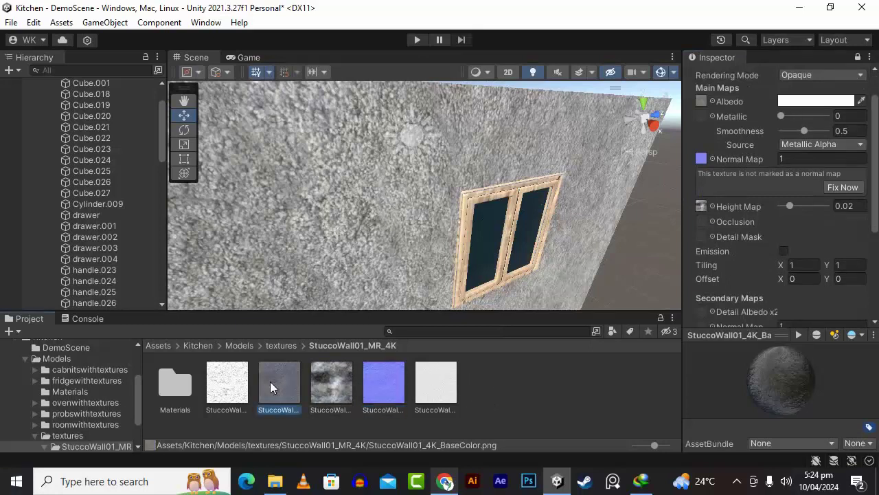
click(253, 381)
click(242, 381)
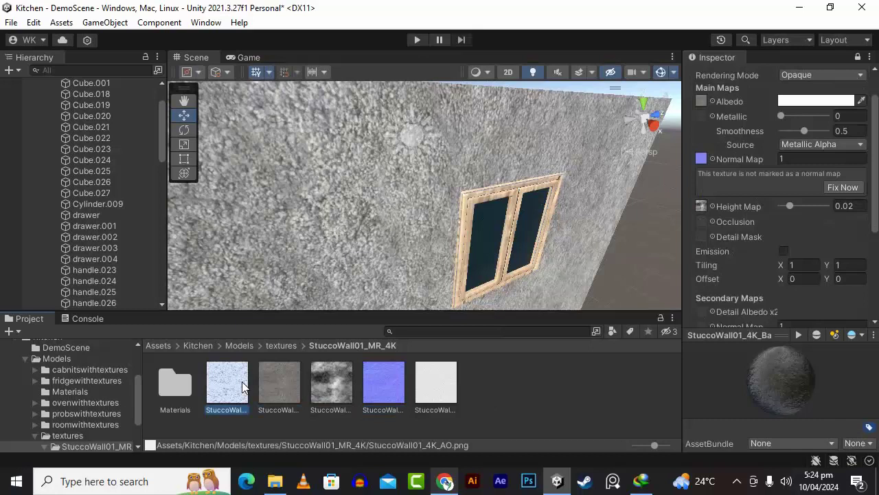
click(316, 376)
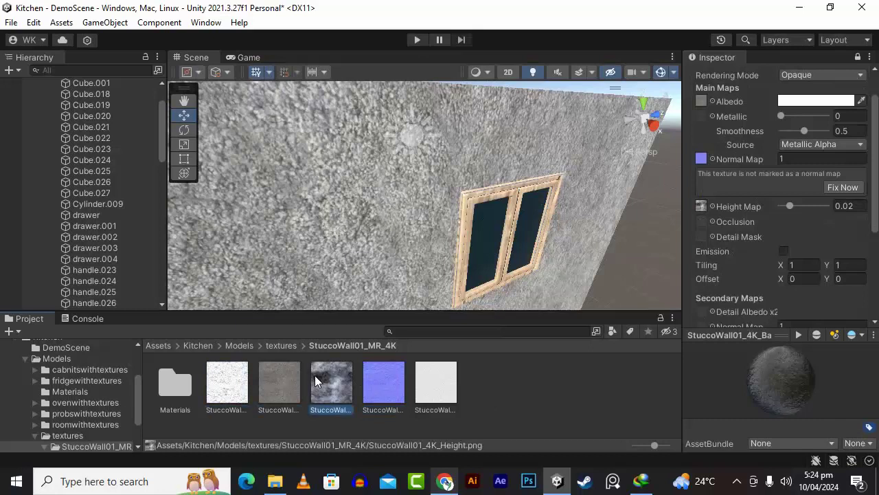
click(284, 375)
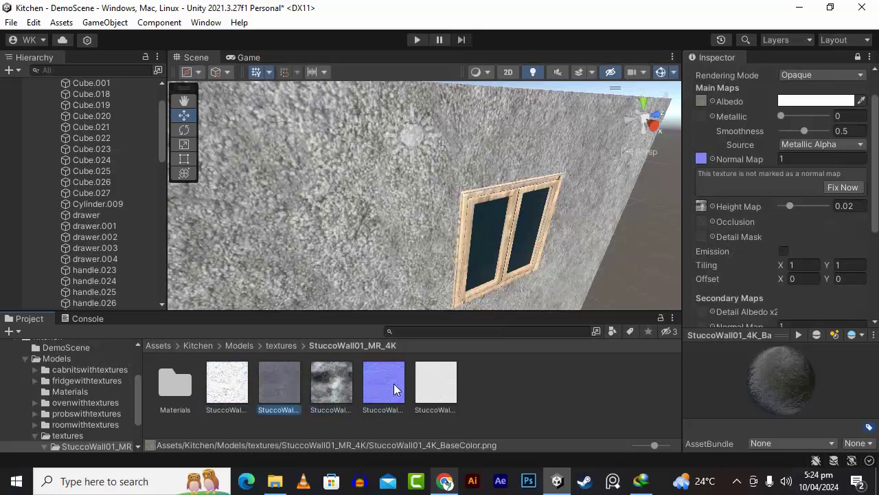
click(418, 383)
drag(419, 384, 702, 236)
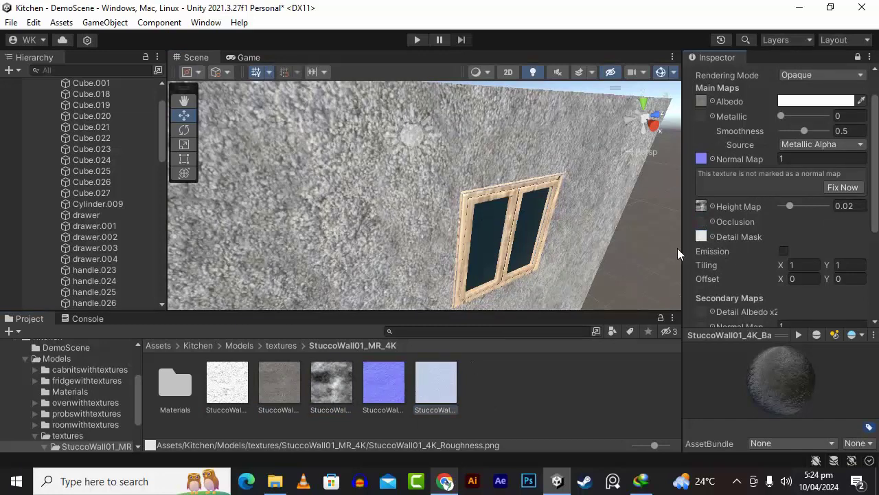
- Examine the stucco surface on the outer window wall and on the walls and floor inside the kitchen
scroll(515, 263, down, 4)
scroll(337, 286, up, 4)
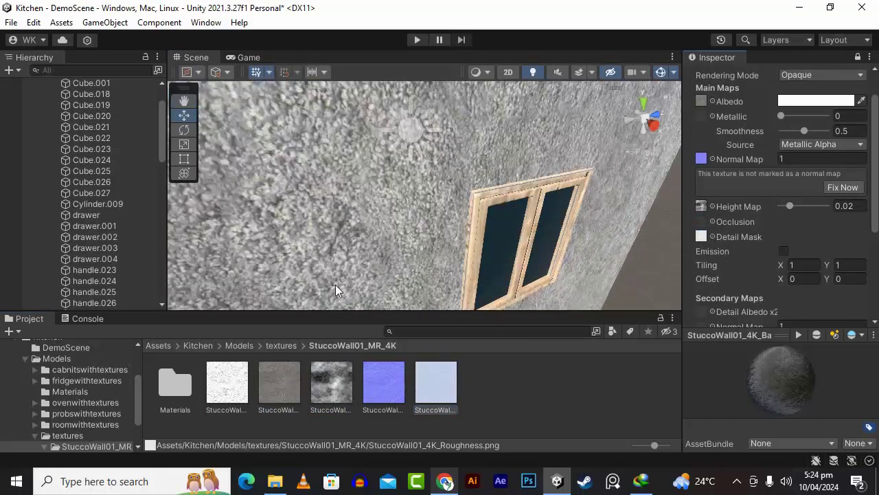
alt+drag(337, 290, 253, 295)
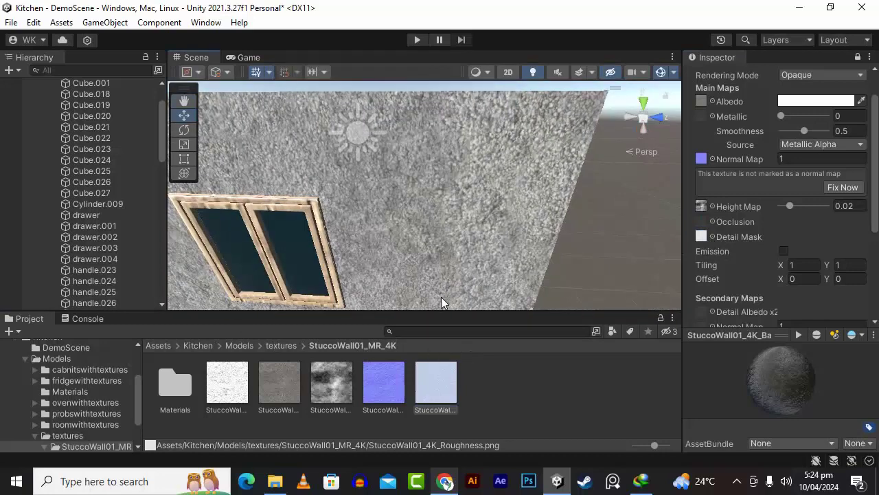
scroll(447, 285, down, 3)
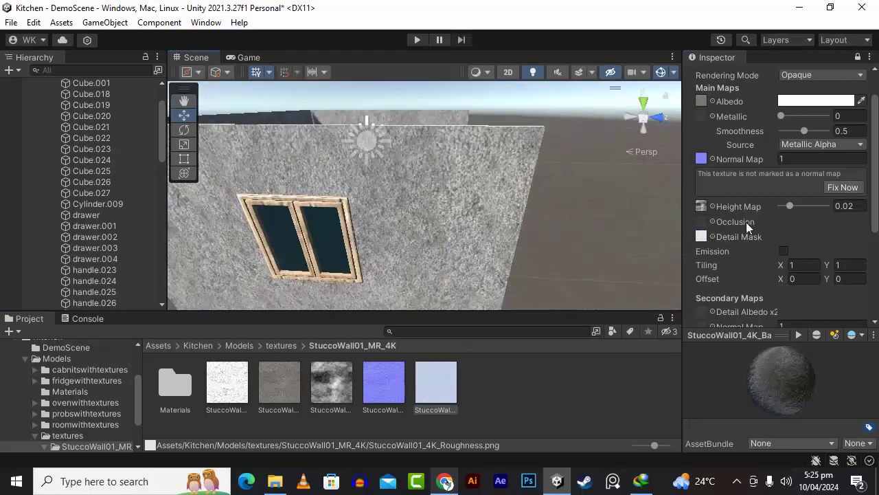
alt+drag(601, 222, 367, 212)
scroll(368, 210, up, 4)
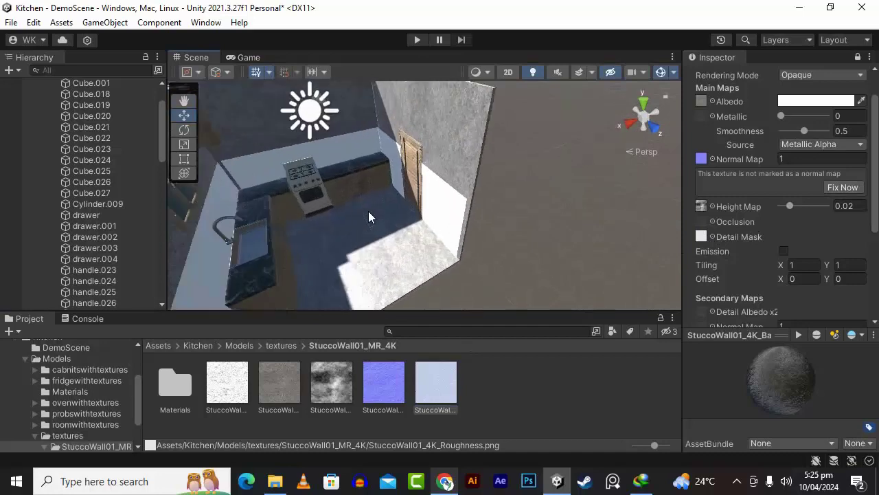
alt+drag(527, 201, 463, 235)
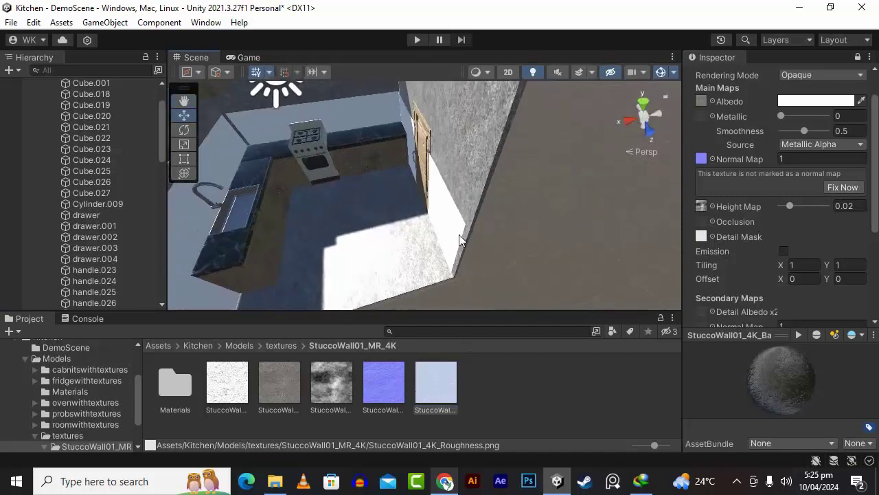
scroll(461, 238, down, 2)
- Switch the locked Inspector to the forblenderwall material and assign the StuccoWall01_MR_4K normal texture as its normal map
double_click(175, 382)
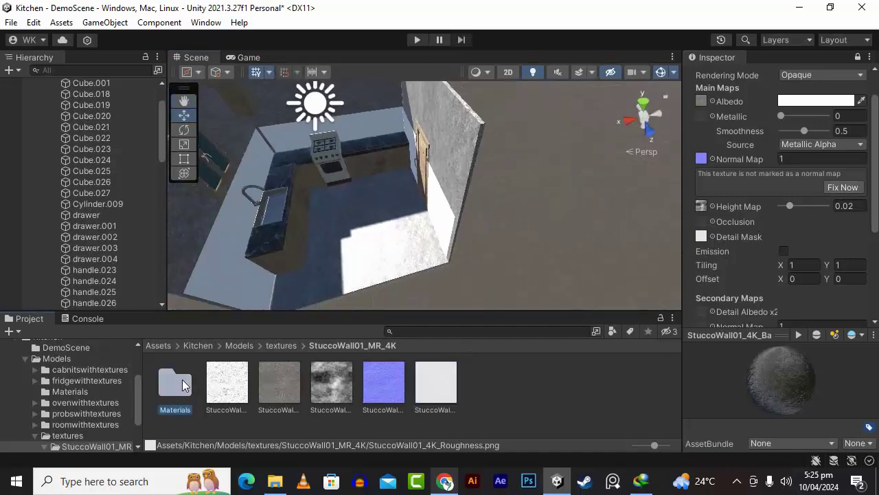
scroll(759, 168, up, 2)
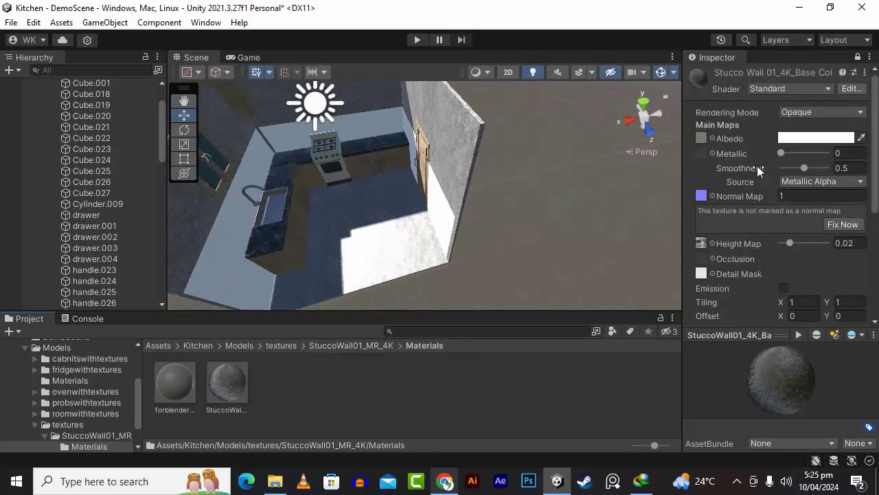
click(172, 394)
click(858, 58)
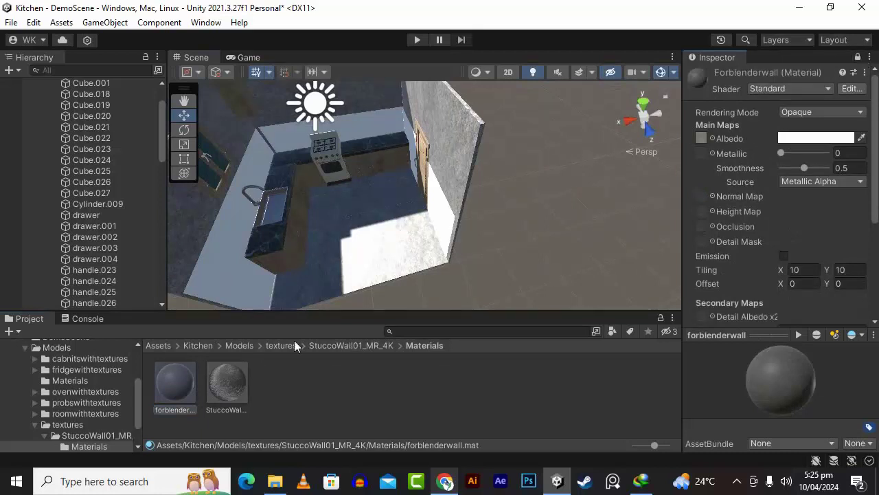
scroll(723, 260, down, 4)
scroll(758, 258, up, 2)
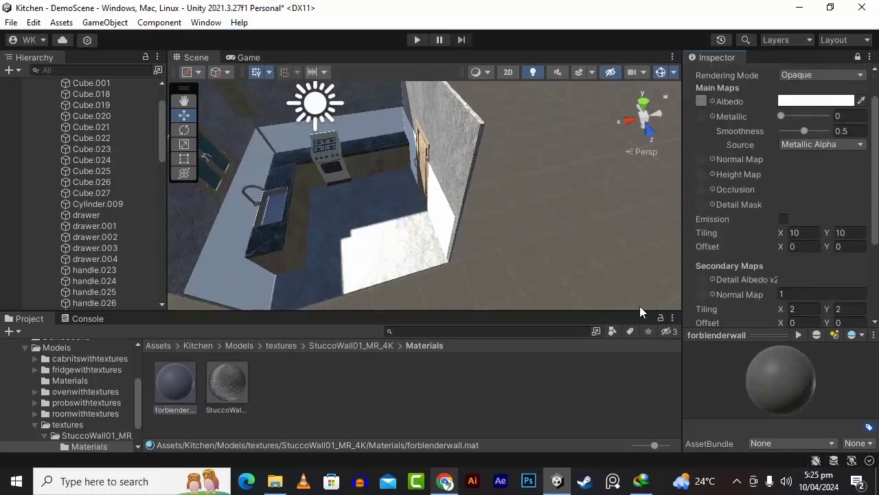
click(318, 345)
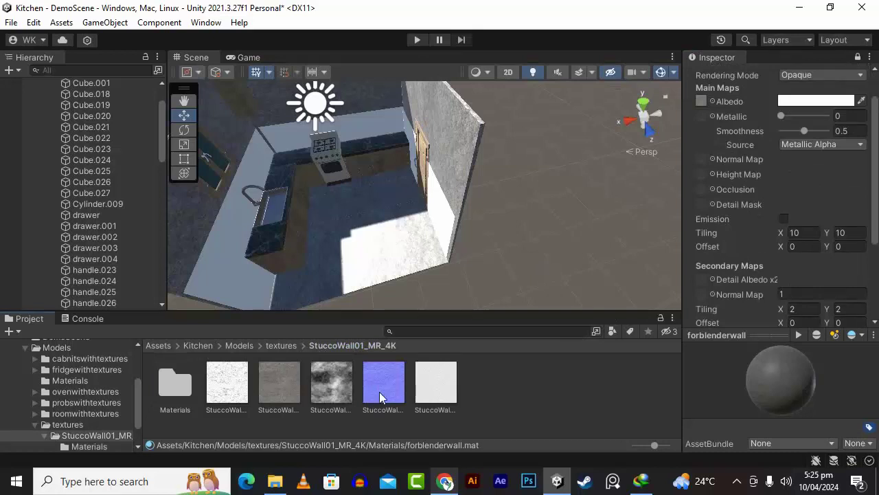
drag(383, 389, 701, 158)
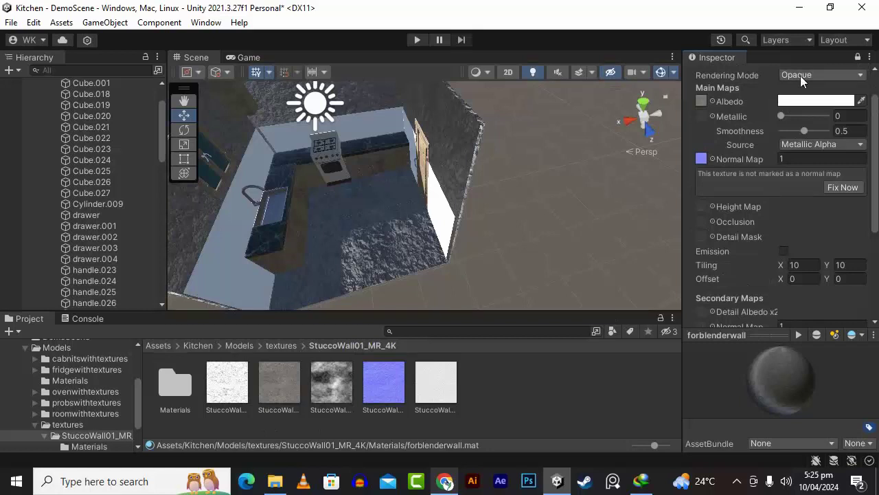
- Assign StuccoWall01_4K_Height as the height map of the forblenderwall material and reduce its height strength to 0.005
click(220, 385)
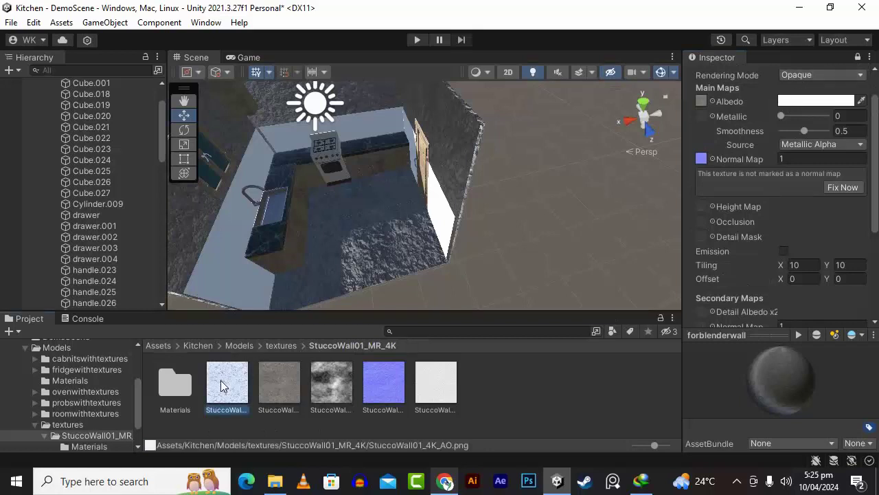
click(268, 381)
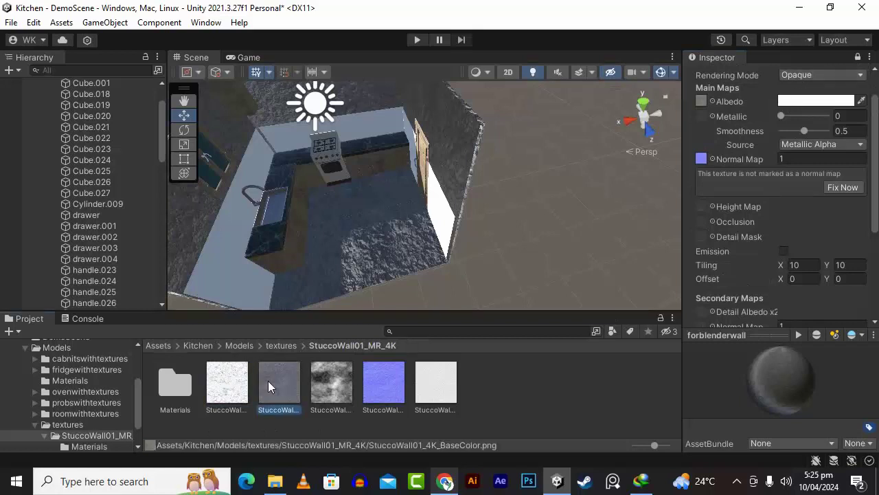
click(328, 383)
drag(346, 384, 707, 208)
alt+drag(481, 254, 291, 234)
scroll(422, 193, up, 5)
scroll(419, 198, up, 3)
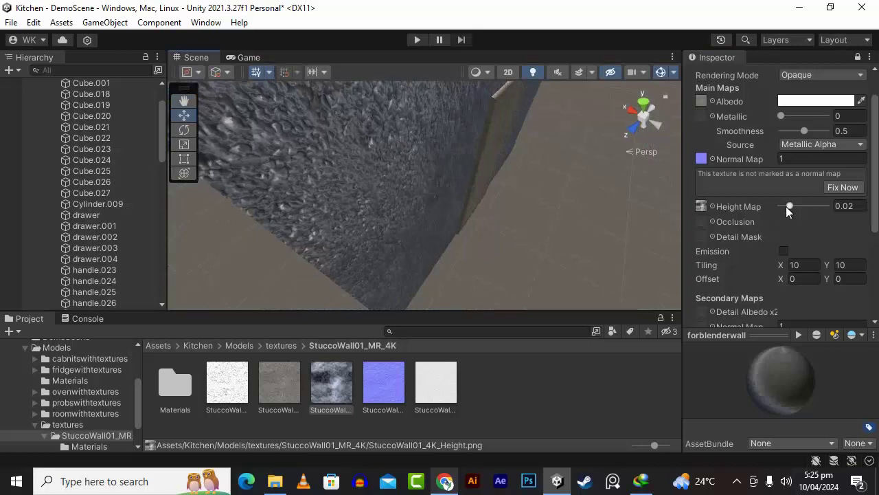
mouse_move(789, 206)
mouse_down()
mouse_move(818, 206)
mouse_move(745, 211)
mouse_move(806, 212)
mouse_move(784, 212)
mouse_up()
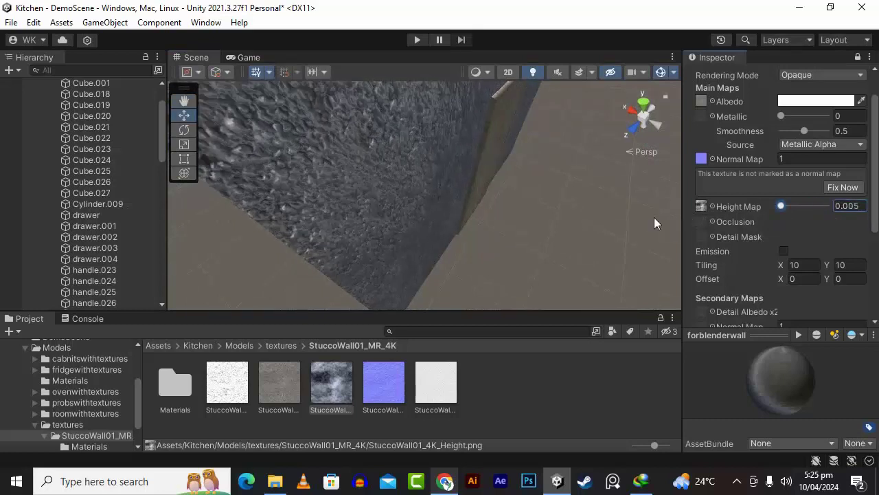
- Remove the height map texture from the forblenderwall material by choosing None, and check the walls and floor
click(713, 207)
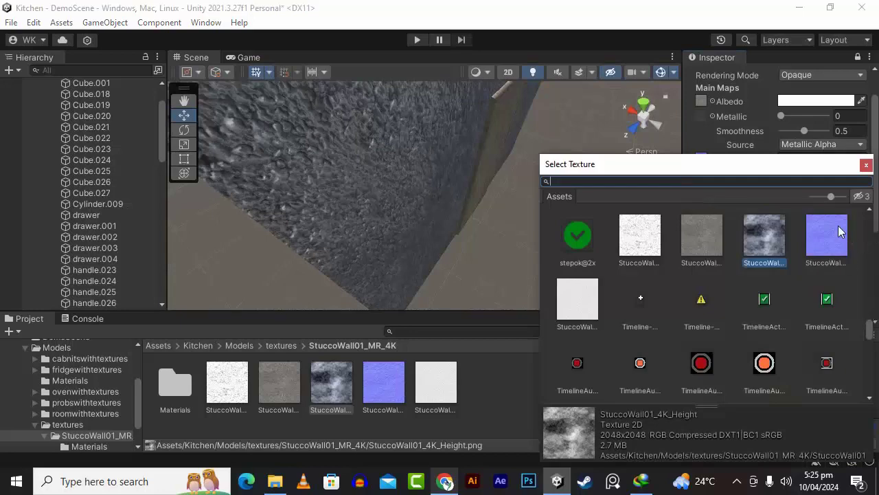
scroll(872, 227, up, 15)
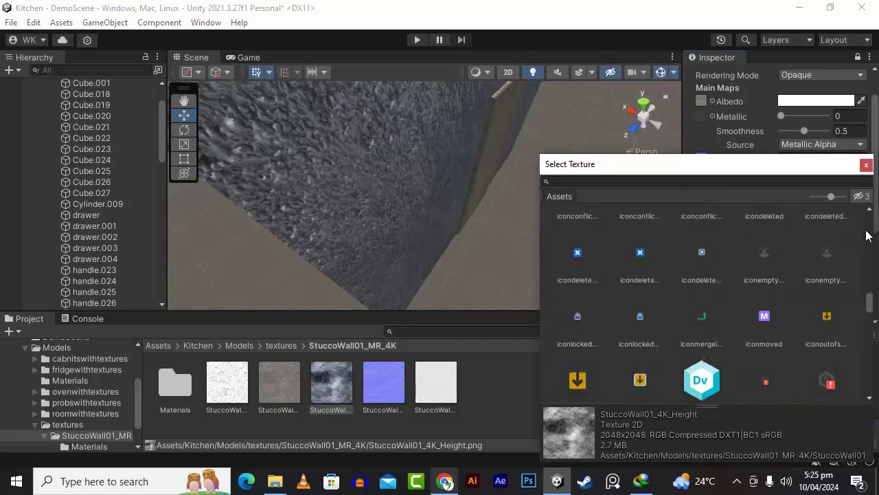
double_click(577, 237)
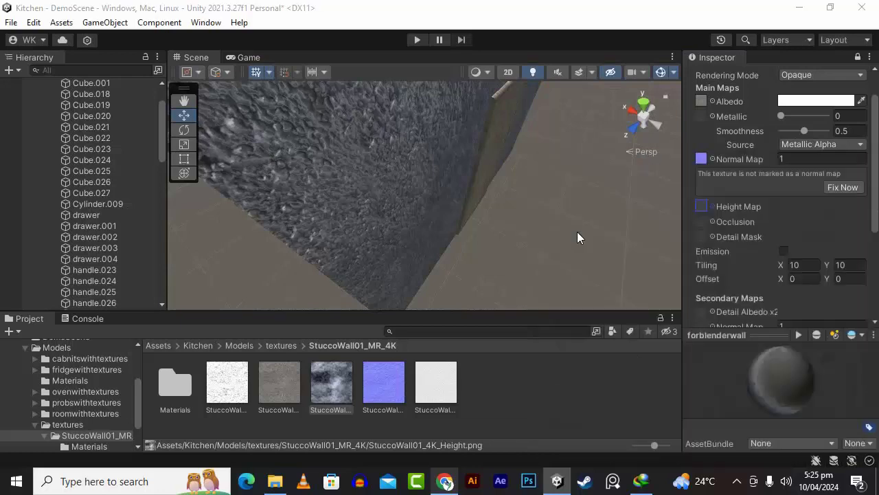
right_drag(577, 233, 461, 275)
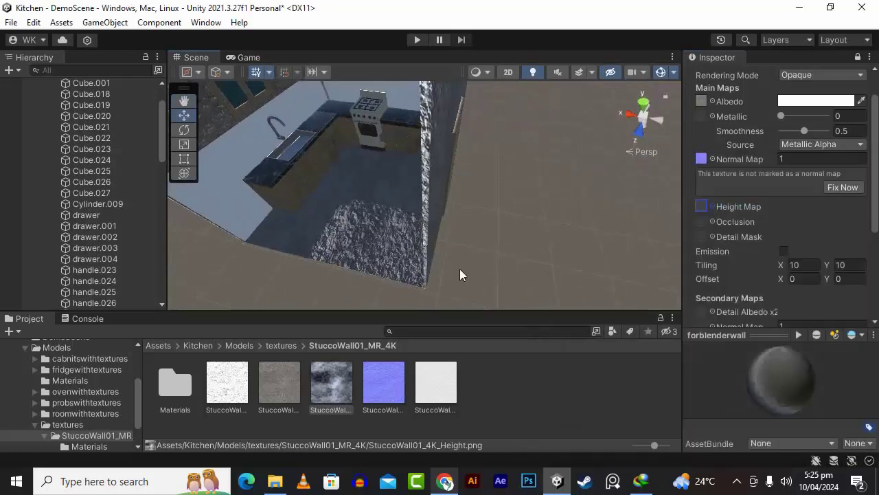
right_drag(630, 221, 584, 214)
scroll(582, 228, down, 6)
alt+drag(582, 227, 559, 220)
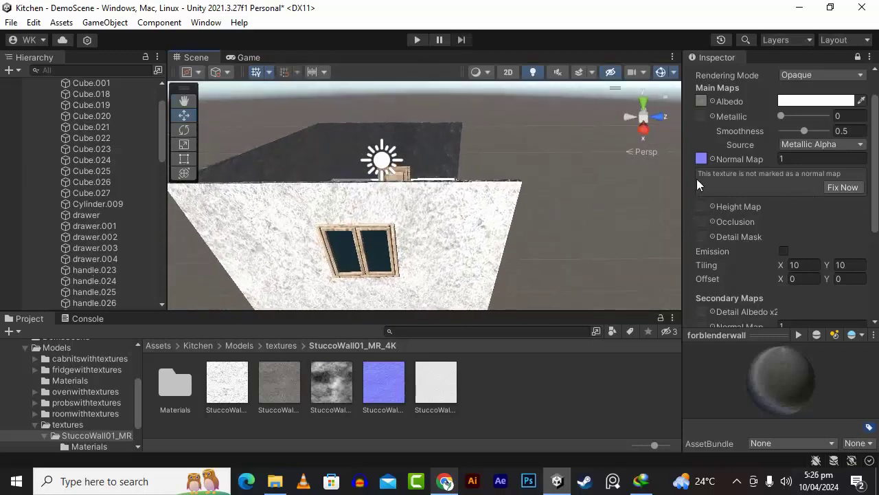
- Select the StuccoWall01_4K_BaseColor material and clear its height map by choosing None in a widened Inspector
click(275, 279)
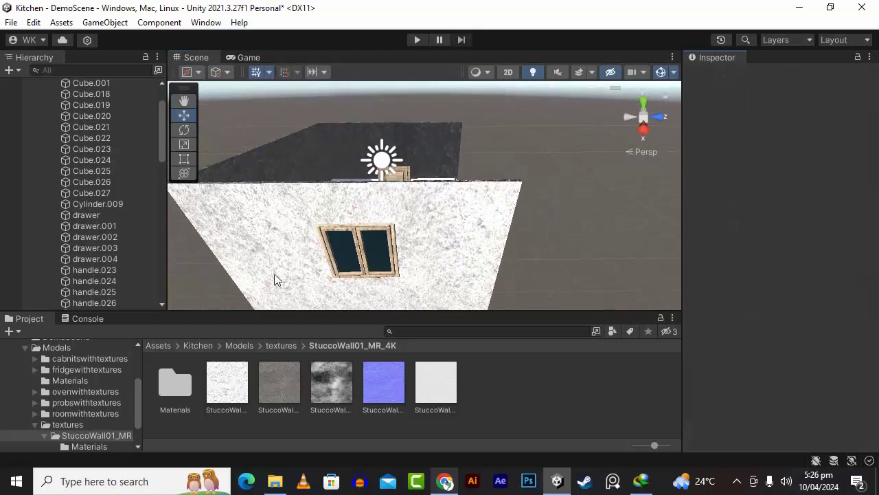
double_click(178, 366)
click(213, 382)
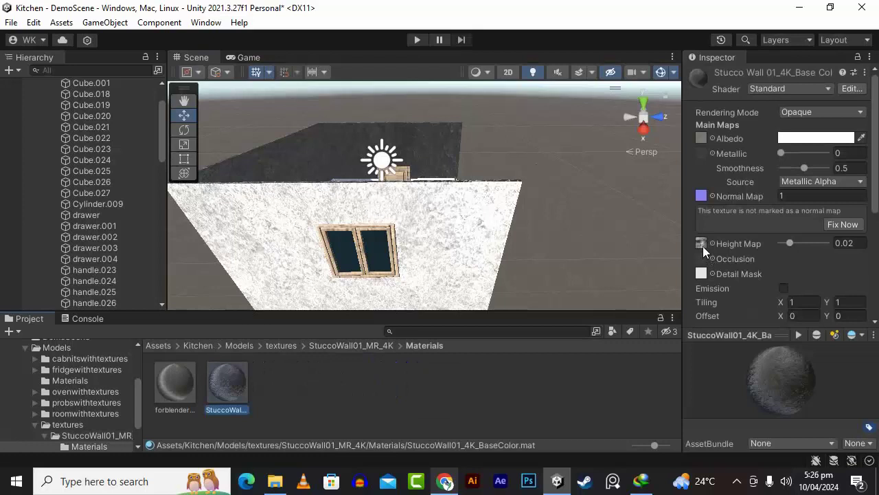
click(701, 244)
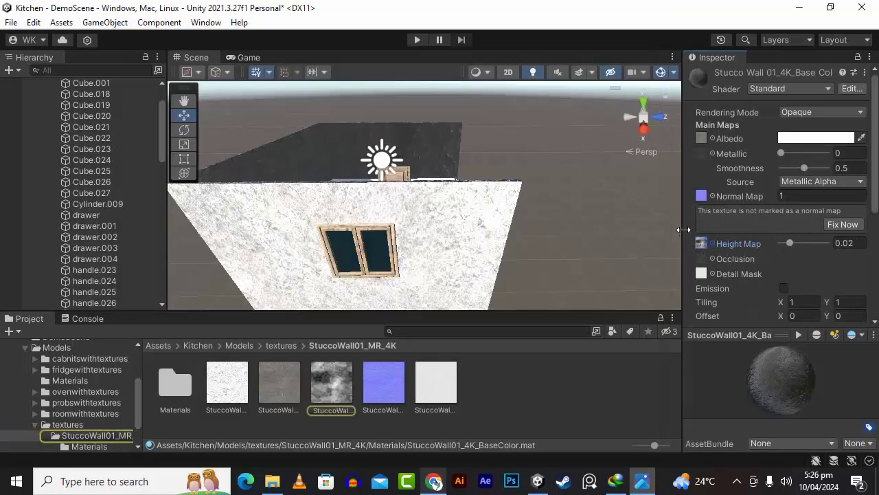
drag(683, 230, 494, 230)
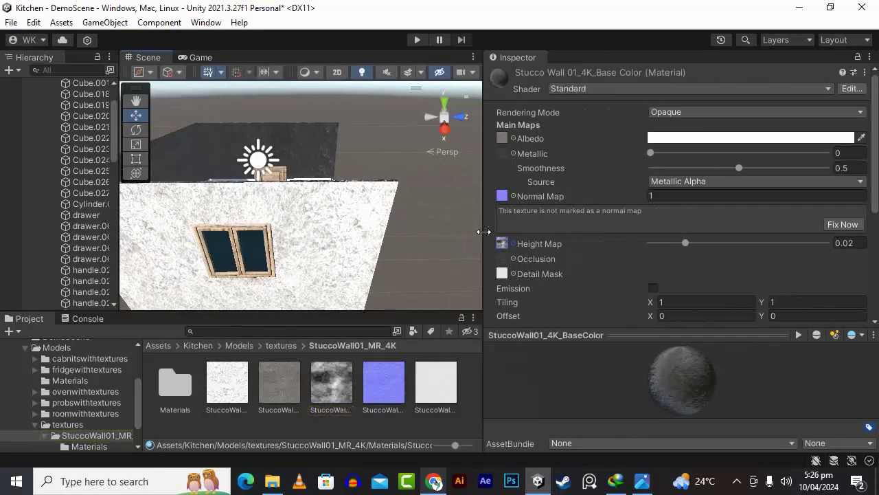
click(513, 244)
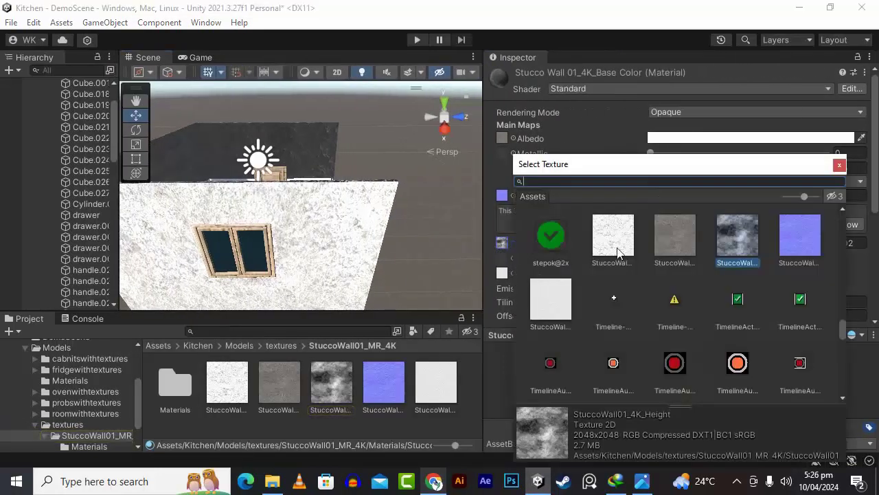
scroll(619, 255, down, 5)
scroll(619, 255, up, 4)
drag(843, 316, 839, 211)
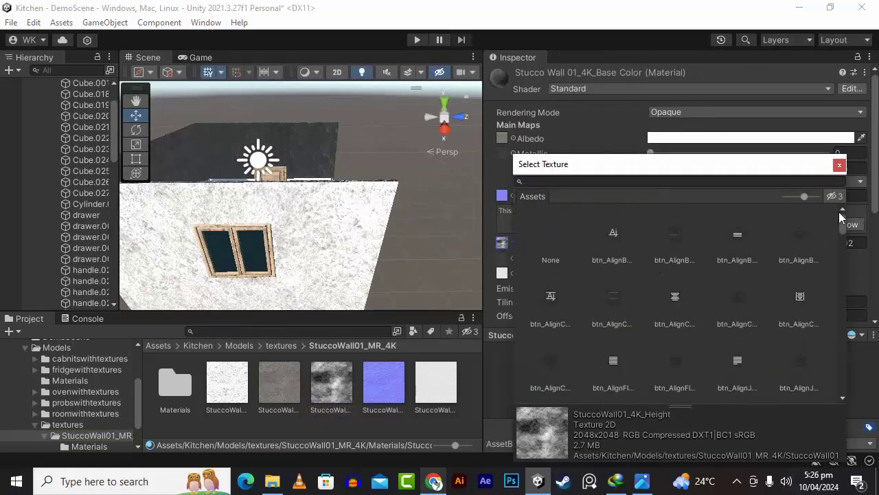
double_click(552, 239)
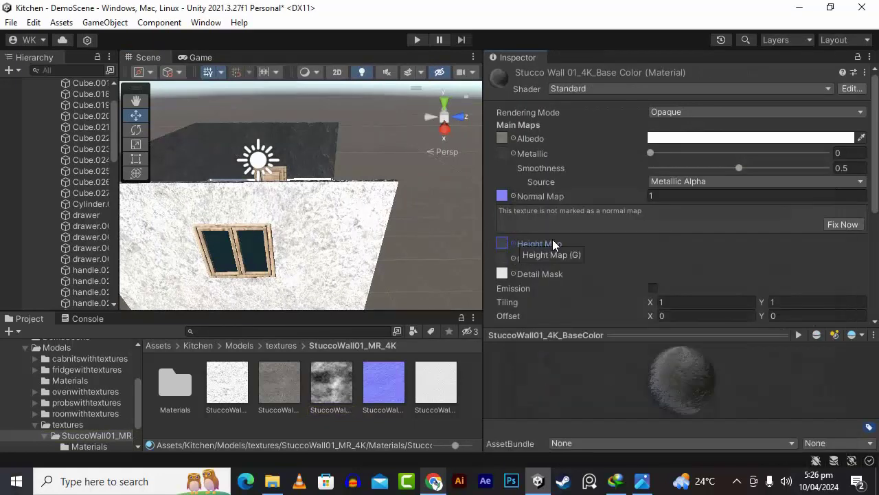
- Clear the detail mask of the StuccoWall01_4K_BaseColor material by choosing None as its texture
click(501, 273)
double_click(502, 274)
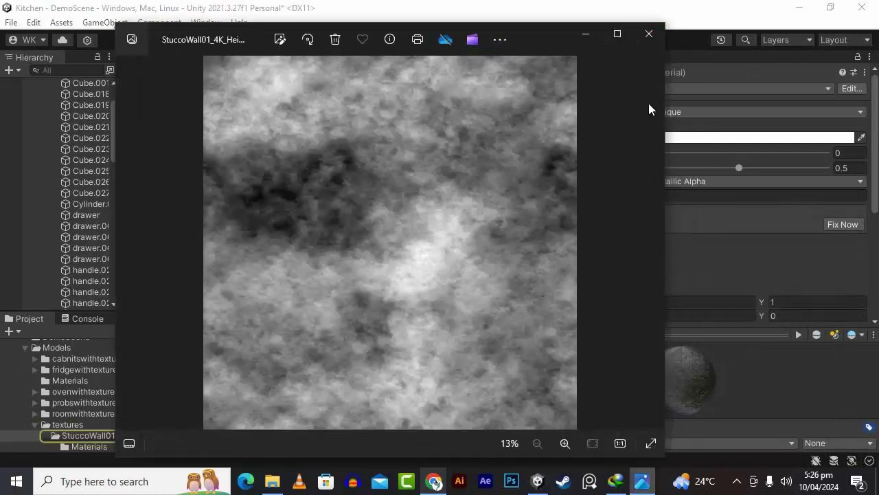
click(649, 34)
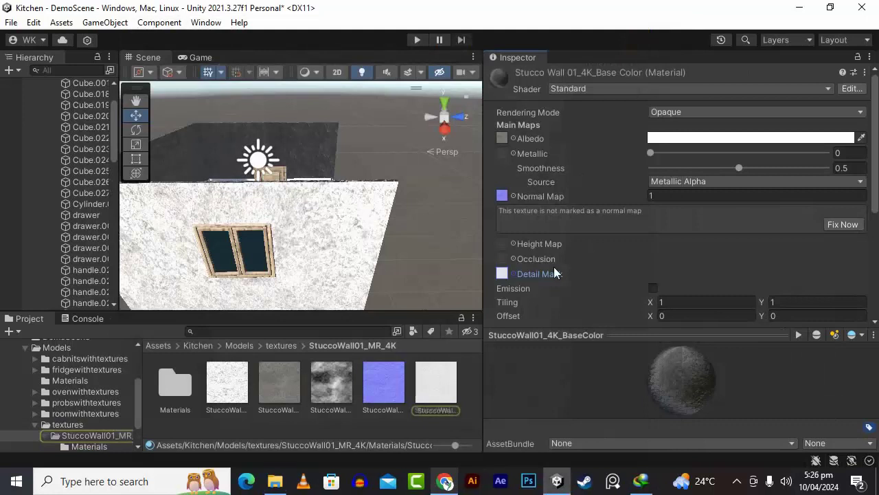
click(514, 273)
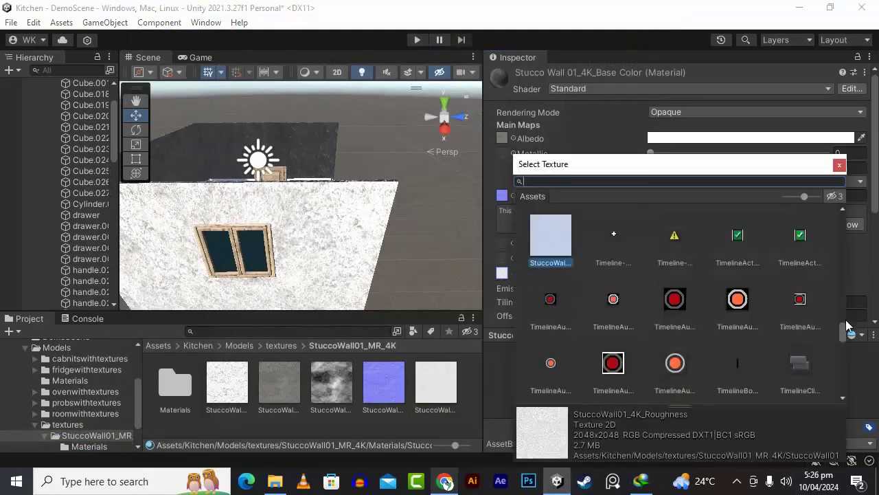
drag(846, 321, 839, 207)
double_click(556, 233)
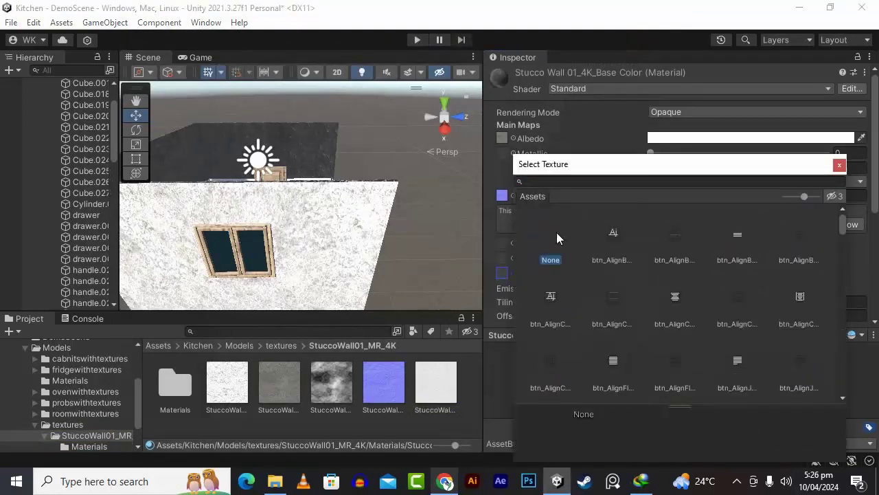
- Examine the stucco on the outer window wall, the inner walls and the floor without the height and mask textures
scroll(376, 239, down, 3)
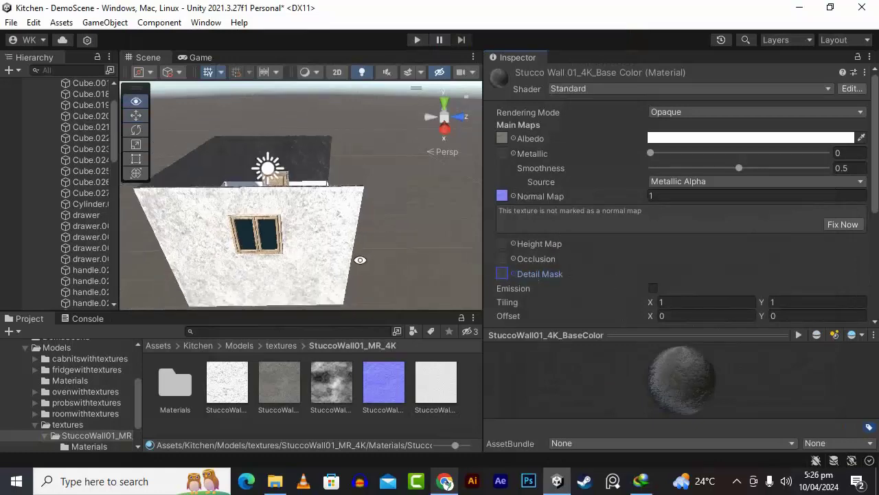
alt+drag(359, 259, 59, 259)
scroll(334, 230, up, 4)
scroll(334, 233, up, 3)
scroll(355, 243, down, 4)
scroll(316, 217, up, 5)
scroll(317, 218, down, 6)
alt+drag(237, 254, 251, 262)
scroll(252, 256, up, 4)
scroll(252, 256, up, 2)
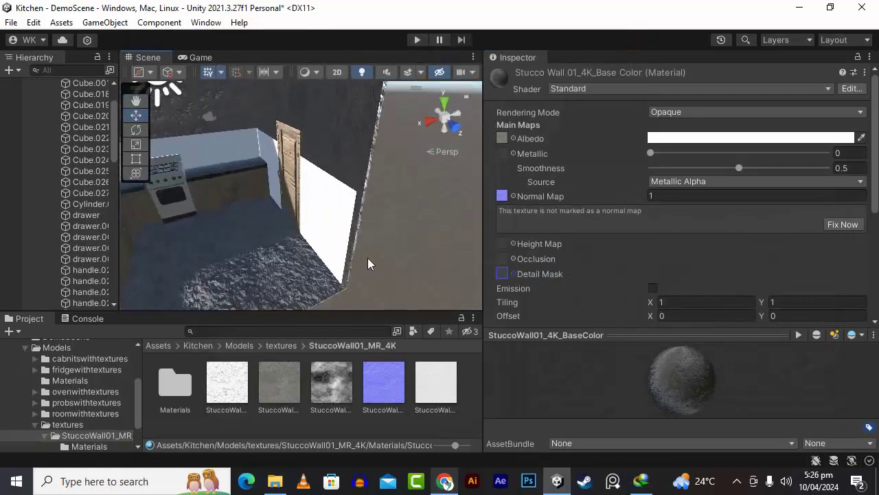
alt+drag(367, 258, 232, 308)
- Identify the material used by the Cube.001 room mesh, review its settings, and delete the forblenderwall material
click(226, 273)
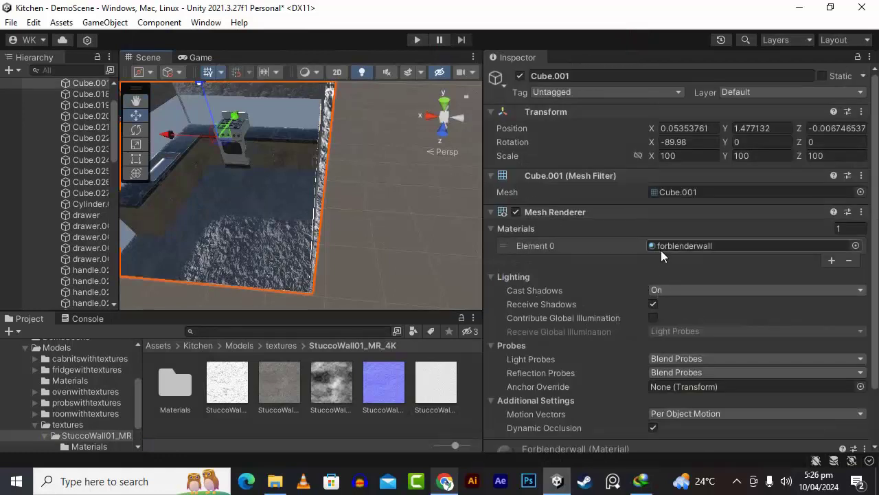
double_click(175, 384)
click(227, 378)
click(172, 385)
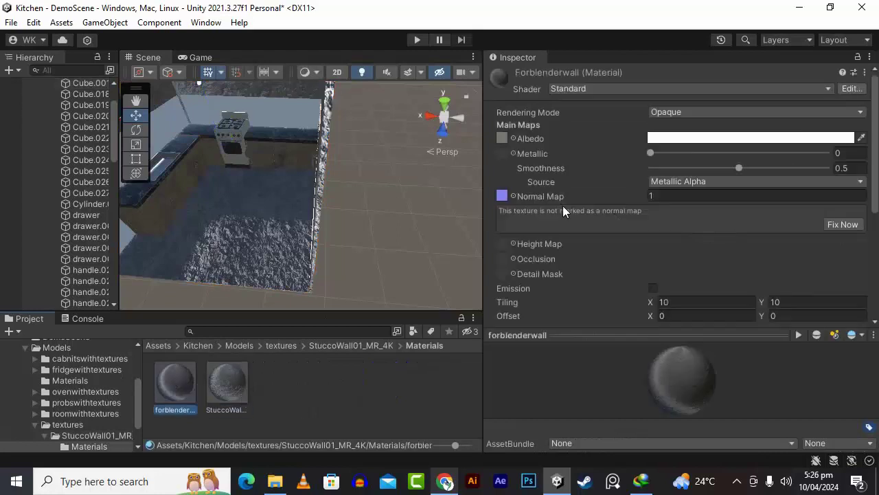
scroll(537, 210, down, 5)
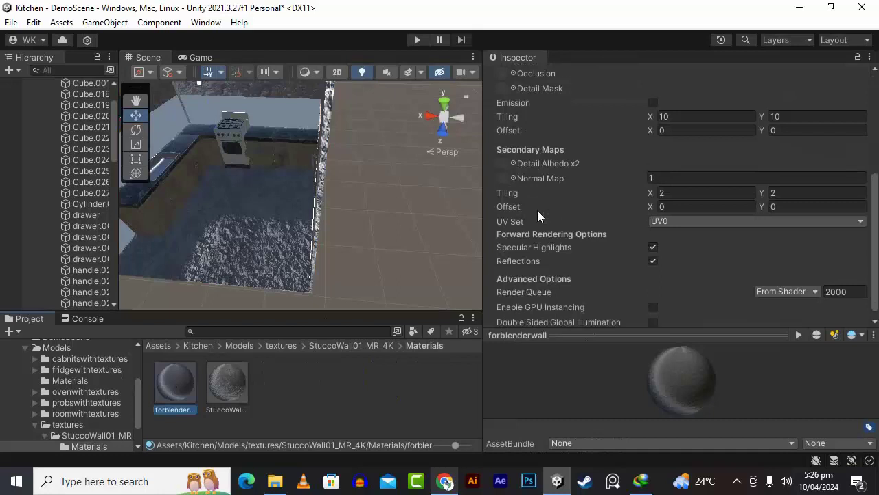
scroll(538, 210, down, 1)
scroll(537, 210, up, 6)
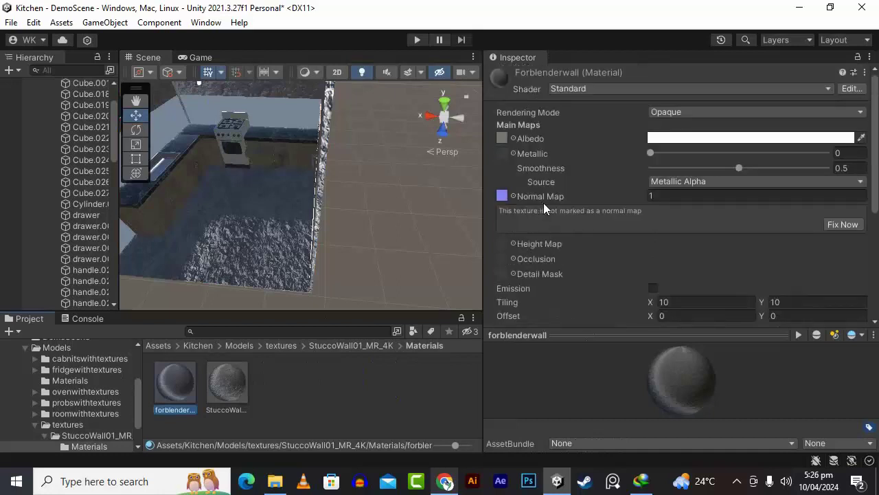
click(270, 416)
click(184, 396)
key(Delete)
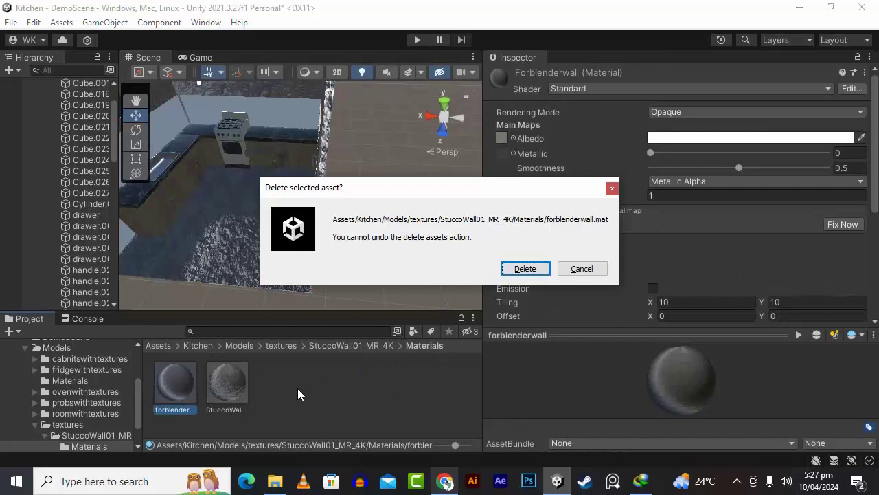
click(525, 268)
- Fix the stucco texture's import settings as a normal map and apply the StuccoWall01_4K_BaseColor 1 material to the room mesh
click(189, 381)
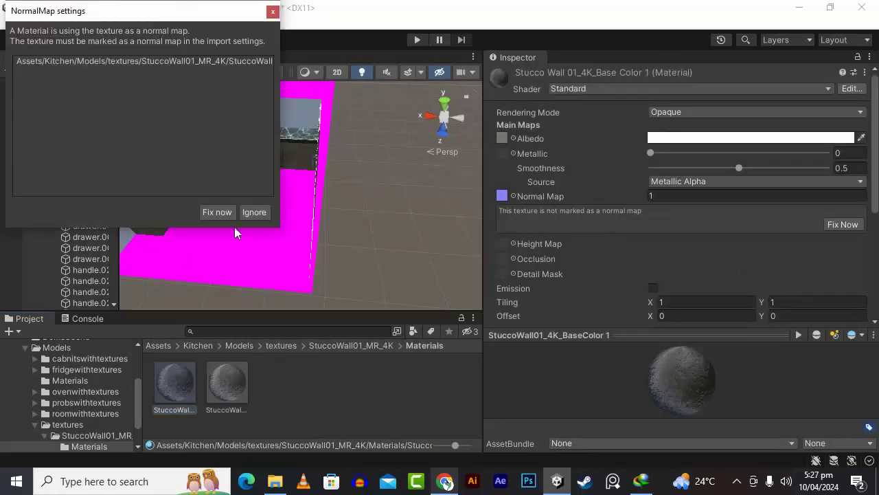
click(223, 212)
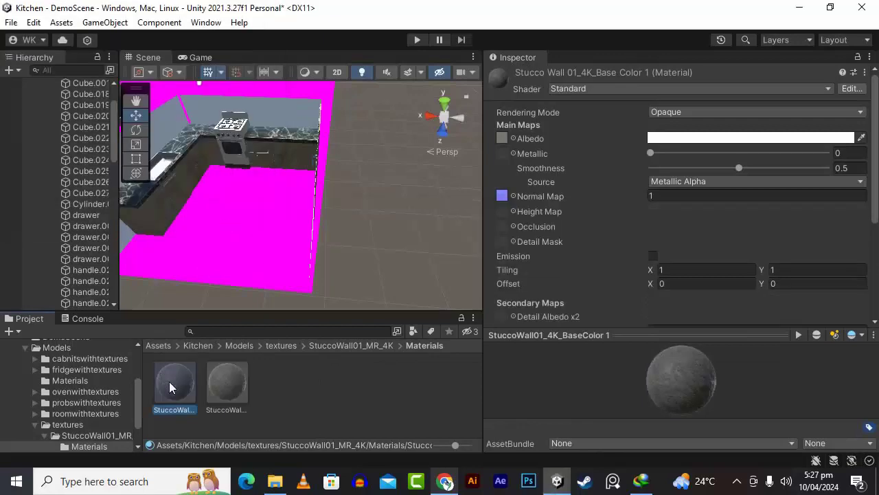
drag(171, 388, 253, 256)
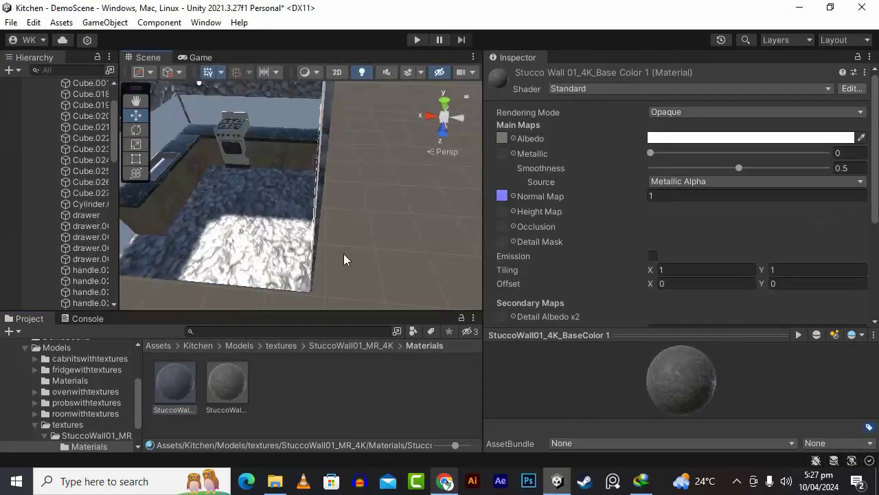
alt+drag(344, 254, 405, 237)
- Delete the StuccoWall01_4K_BaseColor 1 and StuccoWall01_4K_BaseColor materials from the stucco Materials folder
click(268, 392)
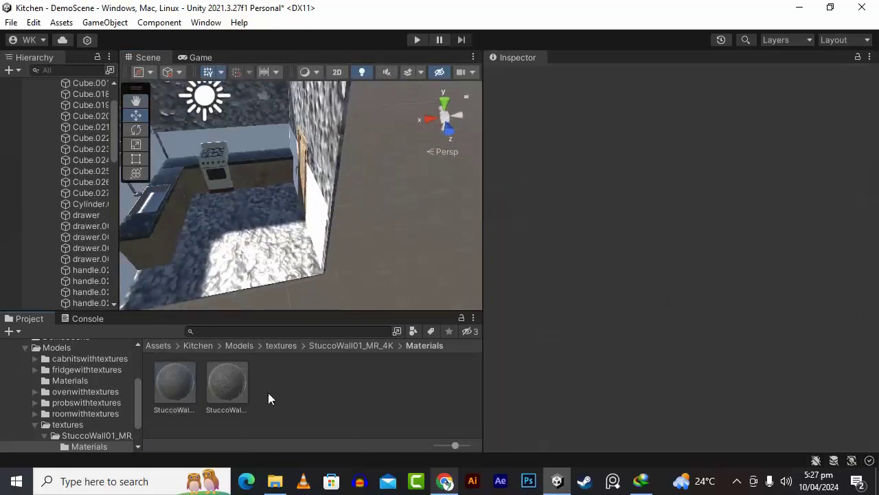
click(186, 387)
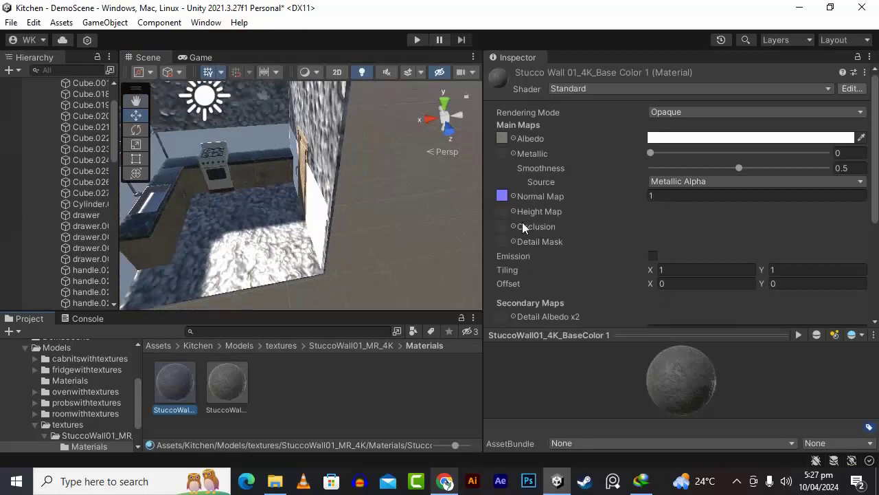
key(Delete)
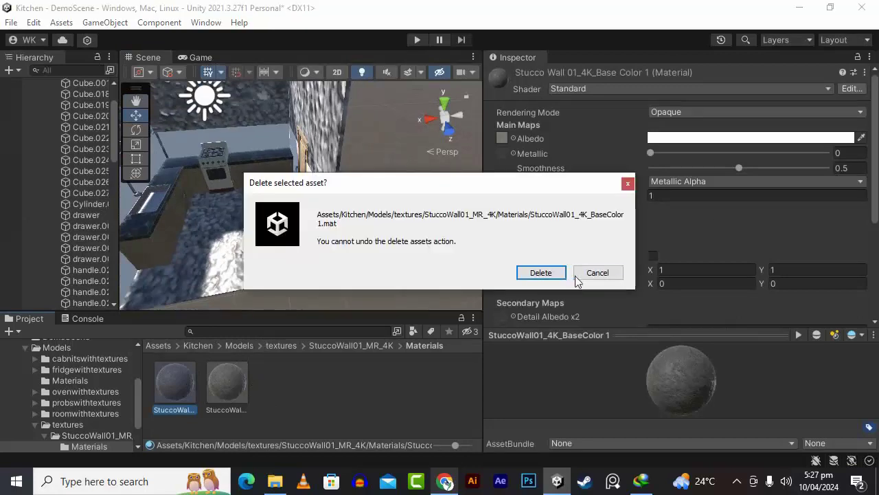
click(543, 274)
key(Delete)
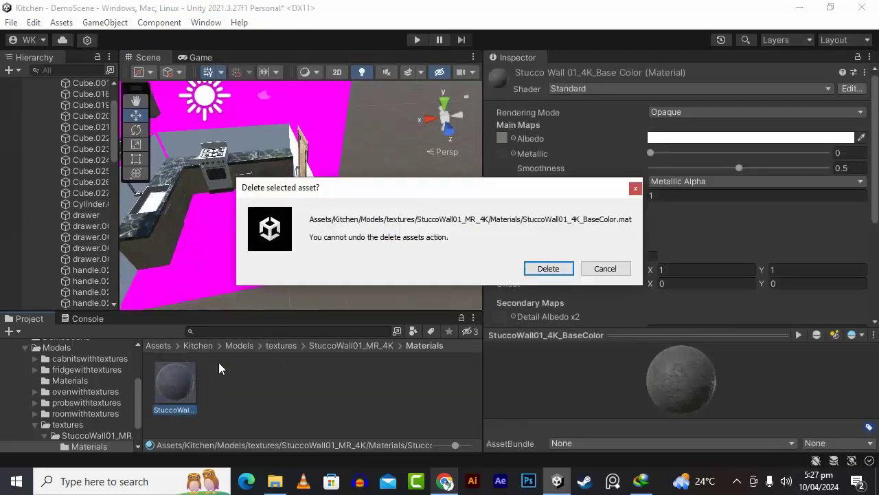
click(570, 268)
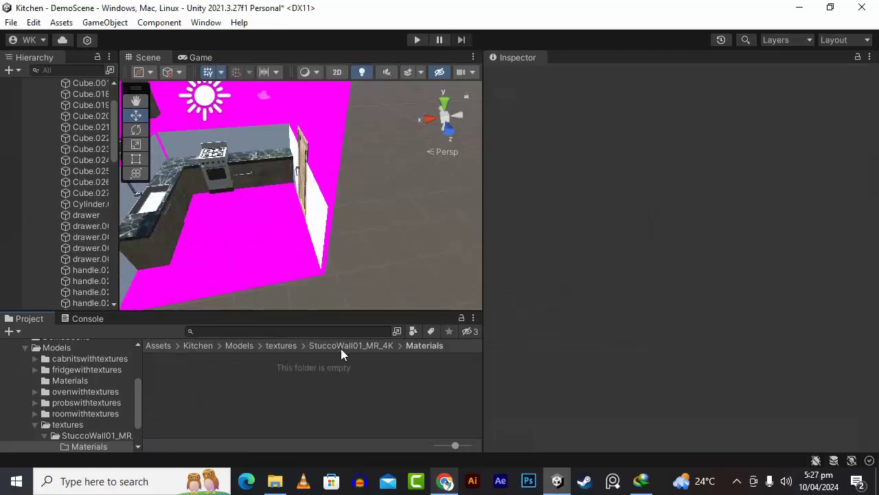
- Apply the StuccoWall01_4K_BaseColor texture from the StuccoWall01_MR_4K folder to the room's walls and floor
click(323, 347)
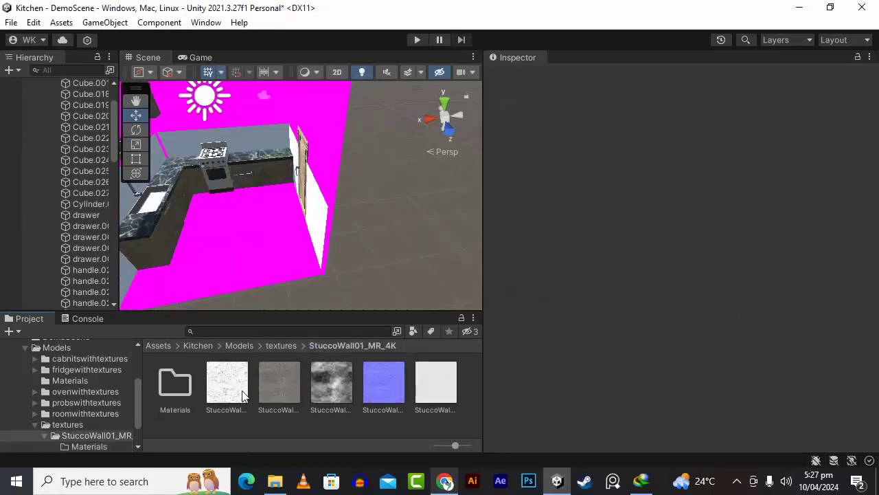
click(268, 391)
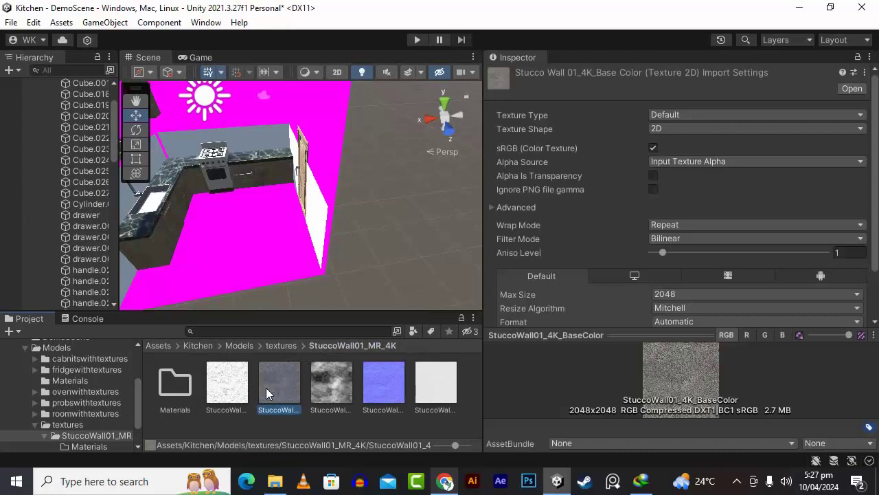
drag(267, 389, 262, 248)
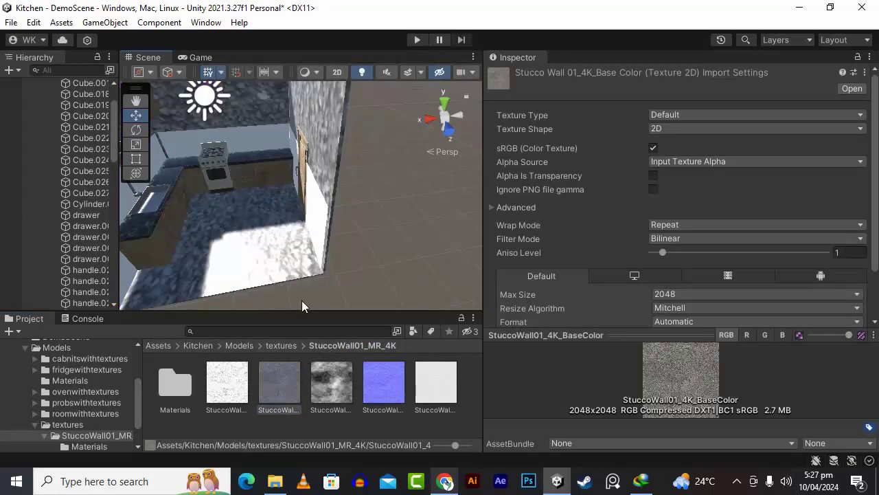
alt+drag(376, 277, 374, 206)
scroll(290, 258, down, 3)
alt+drag(289, 259, 486, 269)
drag(296, 373, 323, 278)
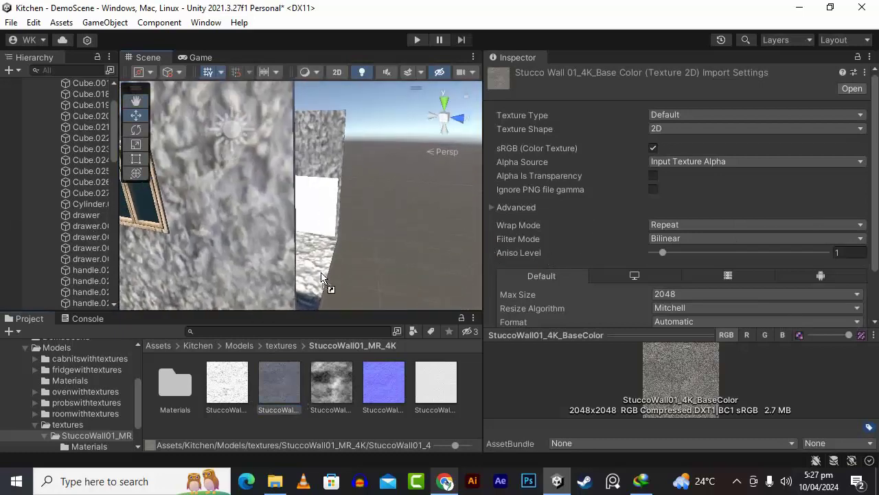
- Set the main-map tiling of the room mesh's StuccoWall01_4K_BaseColor material to 10 in both X and Y
scroll(318, 282, down, 5)
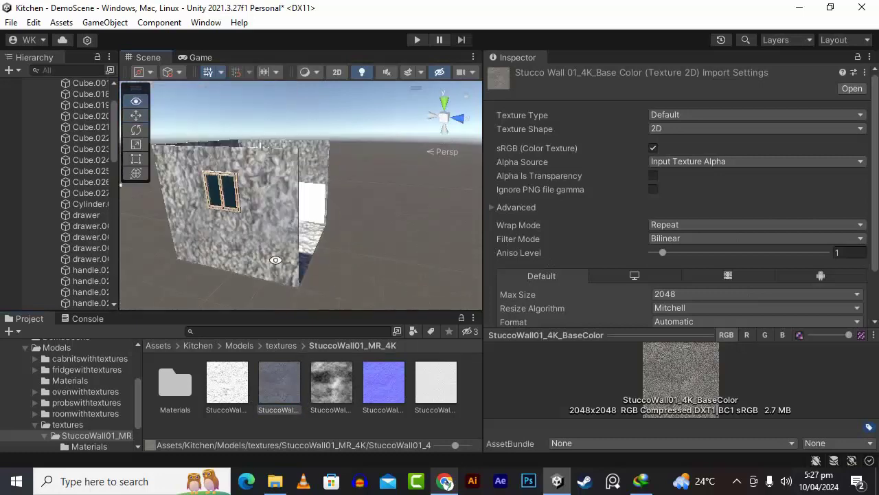
alt+drag(275, 257, 526, 266)
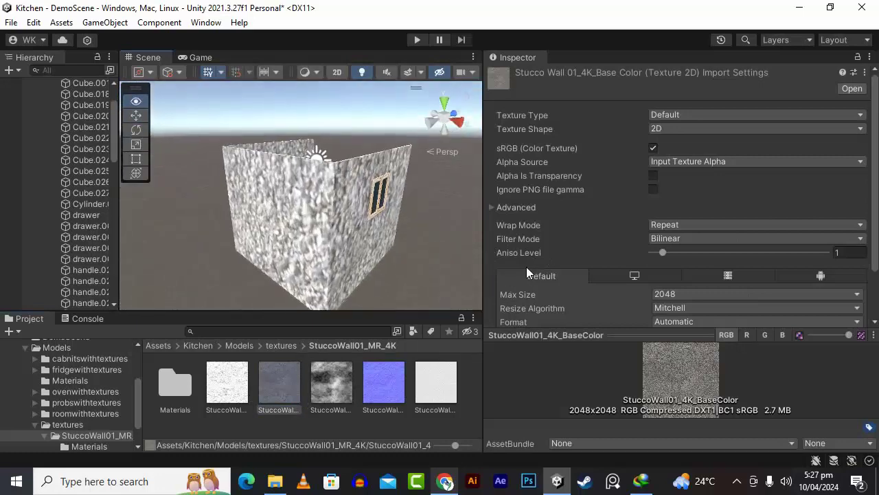
scroll(347, 243, up, 6)
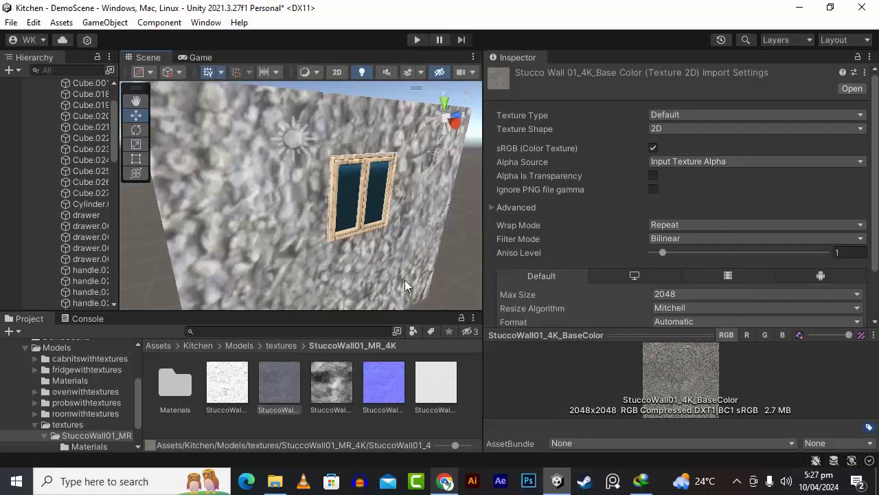
click(405, 280)
scroll(632, 337, down, 2)
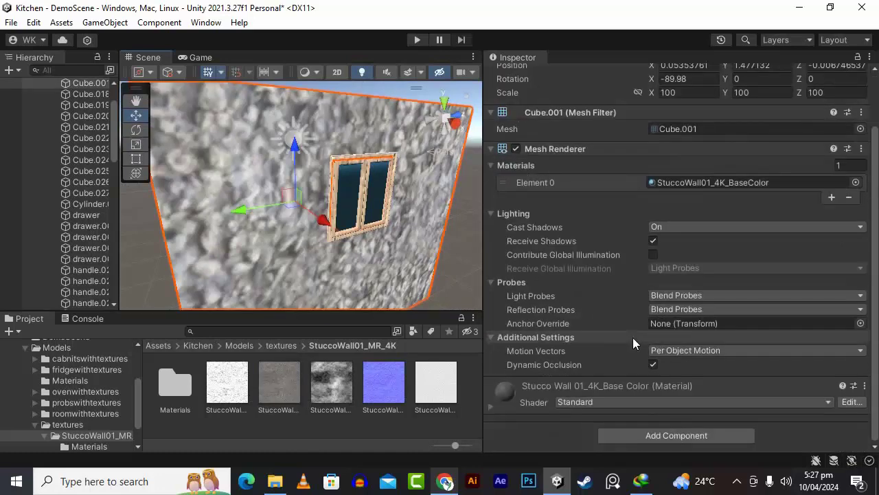
click(488, 403)
scroll(654, 332, down, 8)
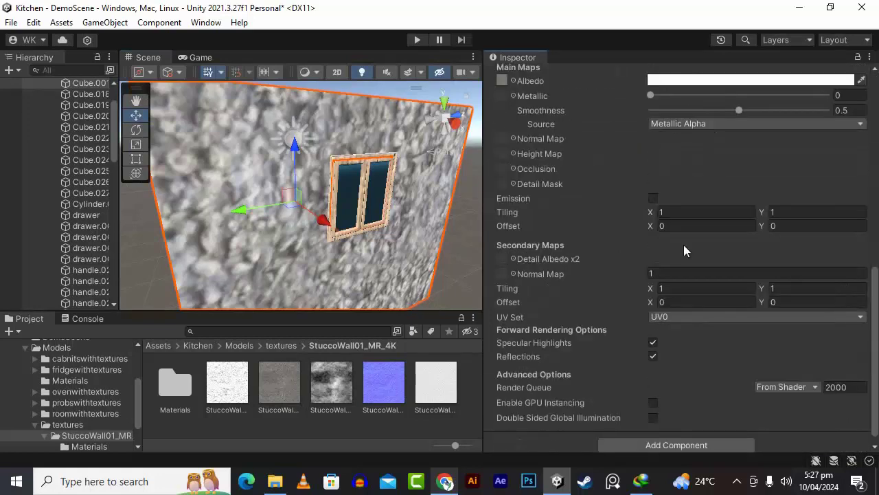
click(684, 211)
text(10)
key(Tab)
text(10)
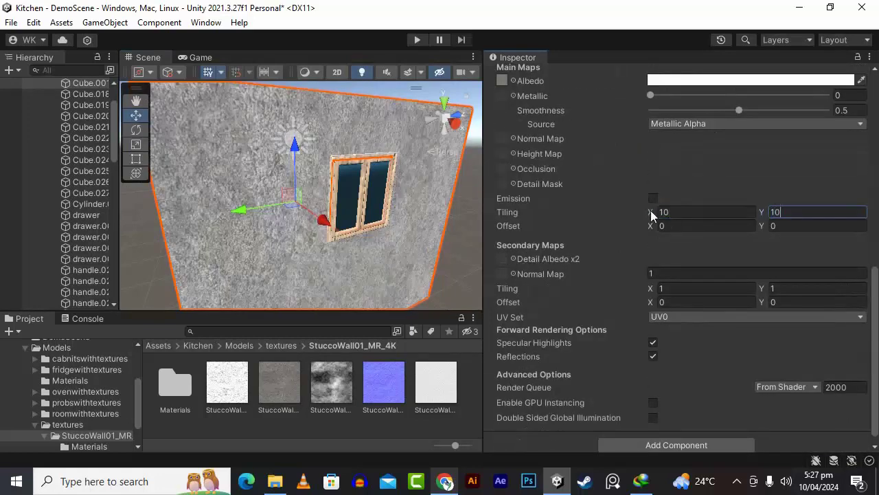
- Assign the blue stucco normal texture as the Normal Map of the room's StuccoWall01_4K_BaseColor material
scroll(310, 274, down, 5)
alt+drag(313, 270, 128, 343)
key(f)
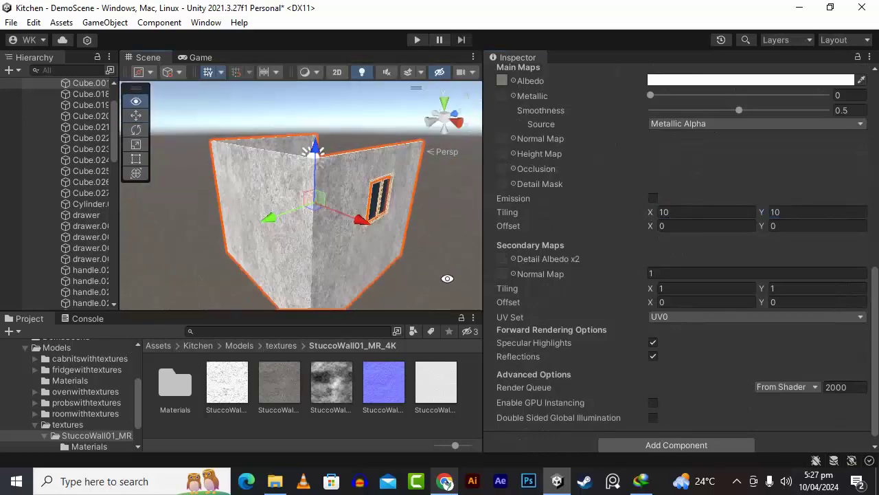
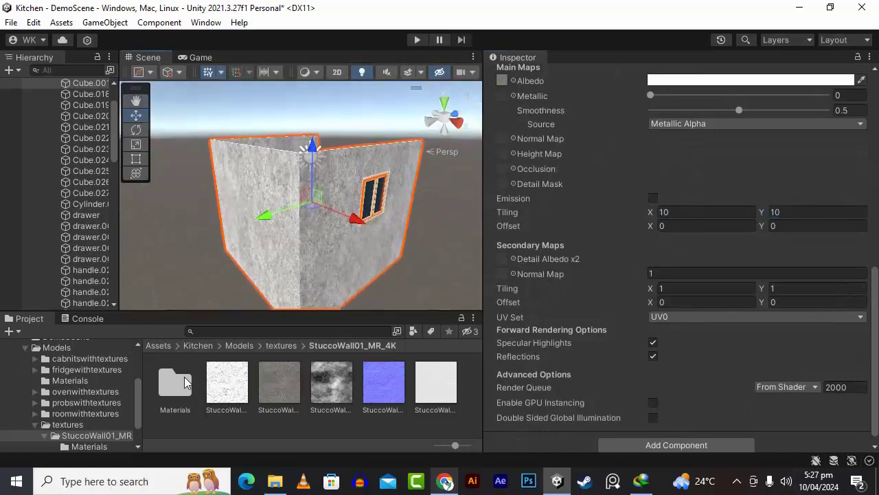
scroll(733, 226, up, 5)
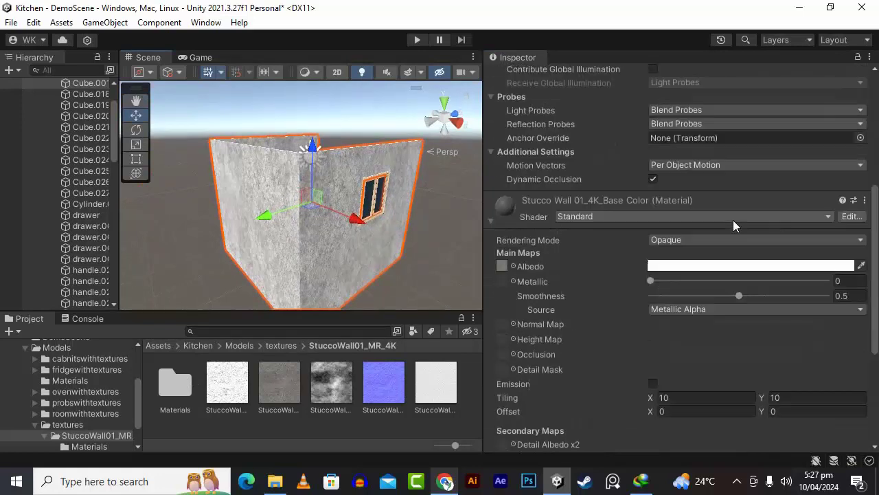
drag(373, 391, 507, 330)
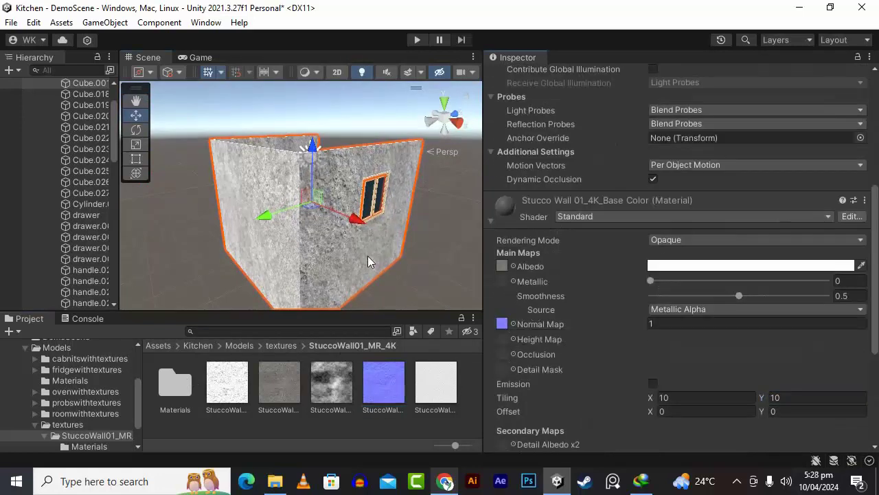
- Examine the normal-mapped stucco on the outer window wall, the inner walls and the floor
scroll(369, 256, up, 5)
alt+drag(370, 250, 238, 277)
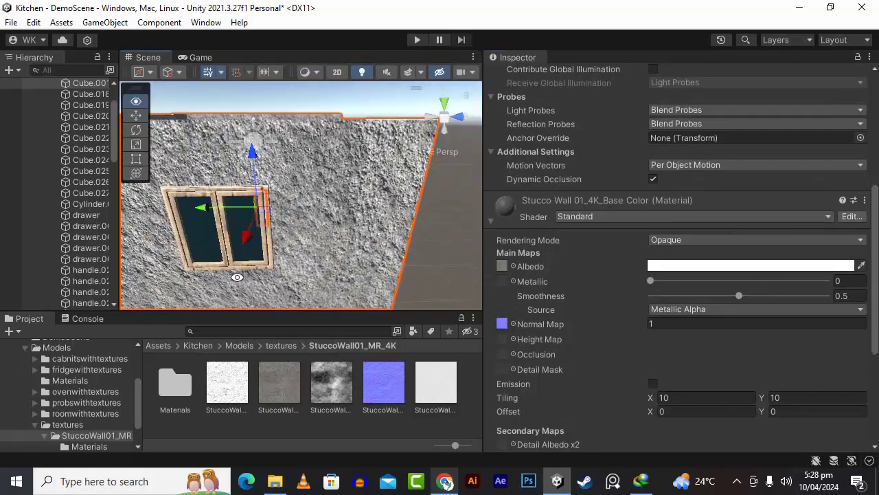
scroll(347, 249, up, 2)
alt+drag(347, 249, 284, 256)
click(377, 247)
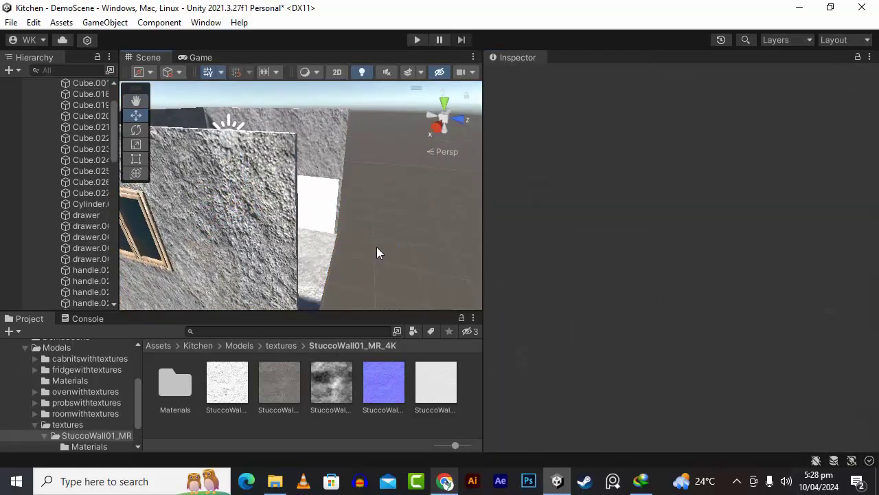
scroll(371, 252, up, 3)
scroll(371, 253, down, 2)
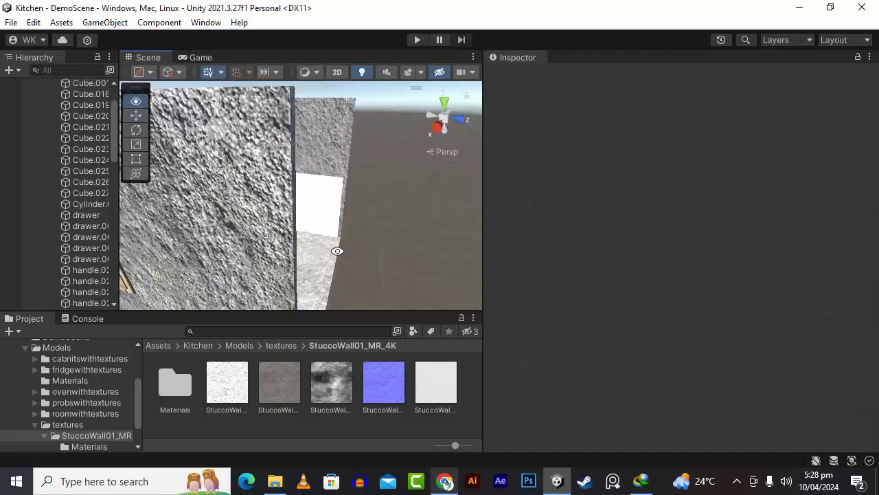
alt+drag(337, 251, 793, 310)
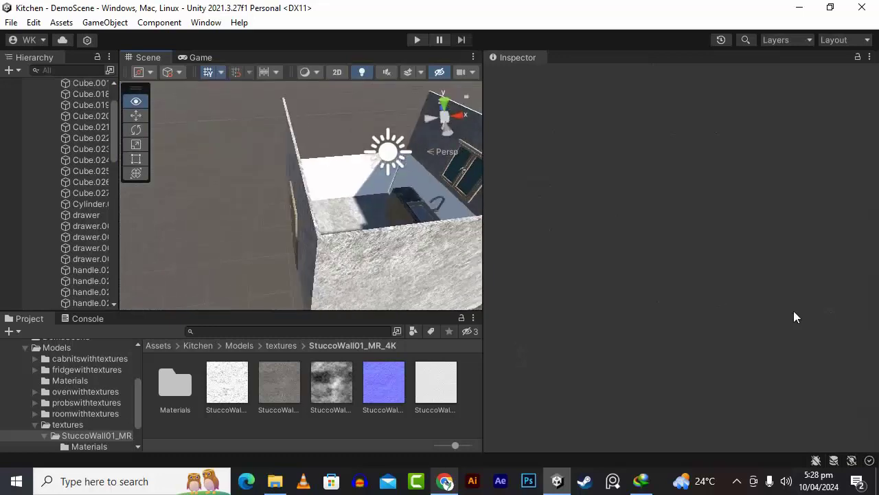
scroll(413, 248, down, 2)
scroll(413, 248, up, 3)
alt+drag(468, 258, 141, 228)
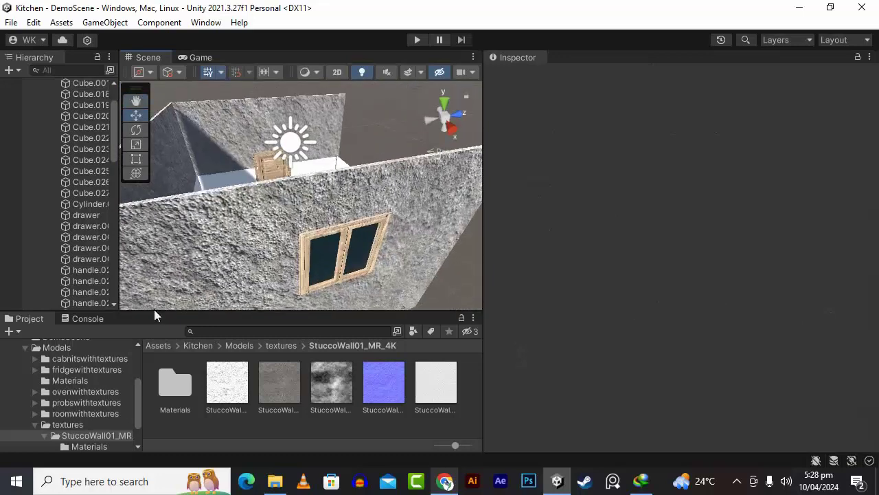
- Duplicate the stucco material in the StuccoWall01_MR_4K Materials folder and rename one copy as roof
double_click(176, 390)
click(177, 389)
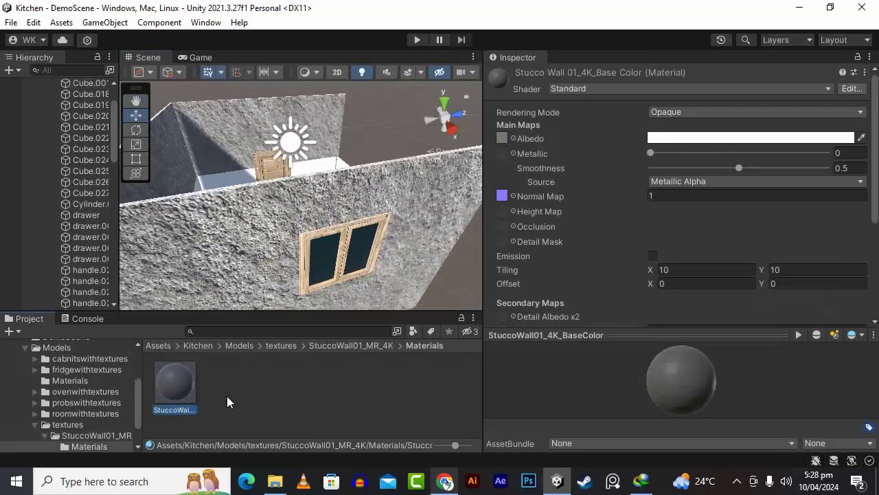
key(ctrl+d)
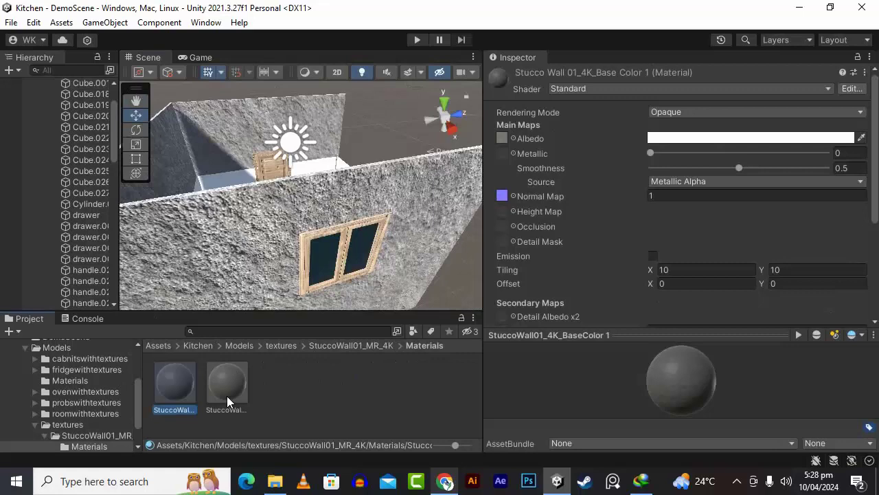
right_click(187, 389)
click(231, 94)
text(roof)
key(Return)
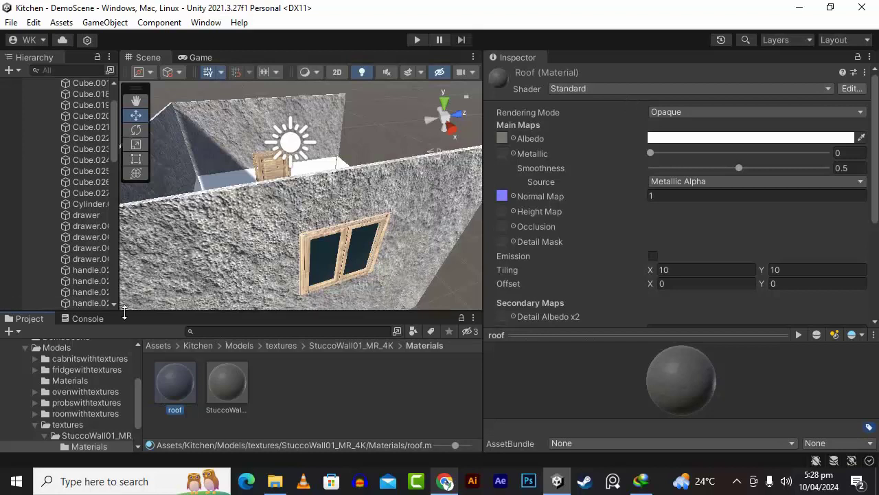
- Activate the hidden roof and wallside objects together and frame them in the scene
scroll(90, 244, down, 6)
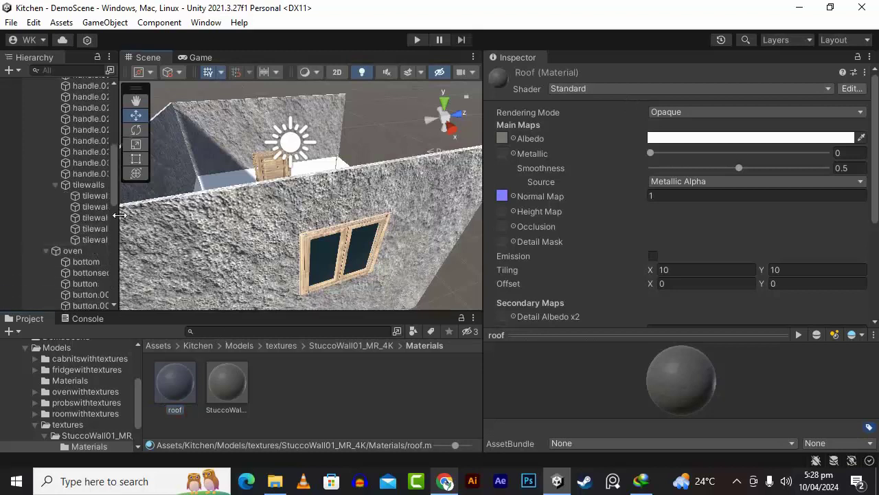
drag(119, 215, 236, 215)
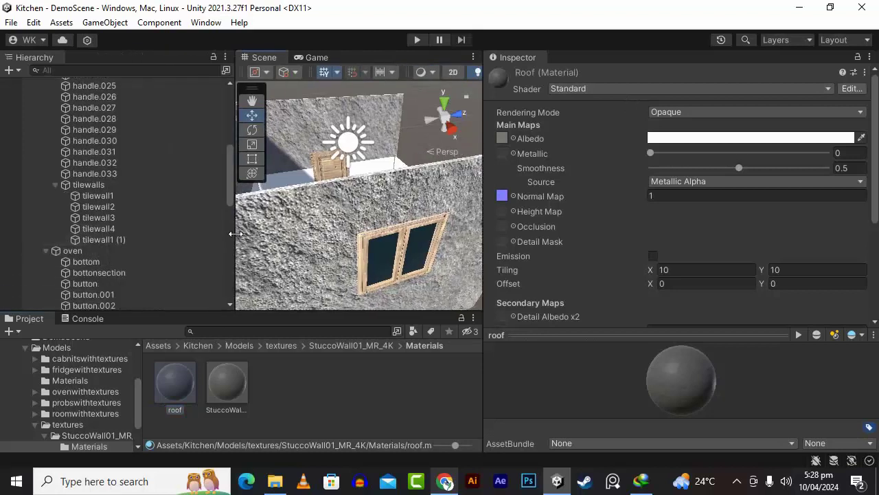
click(55, 185)
scroll(92, 252, down, 8)
click(81, 220)
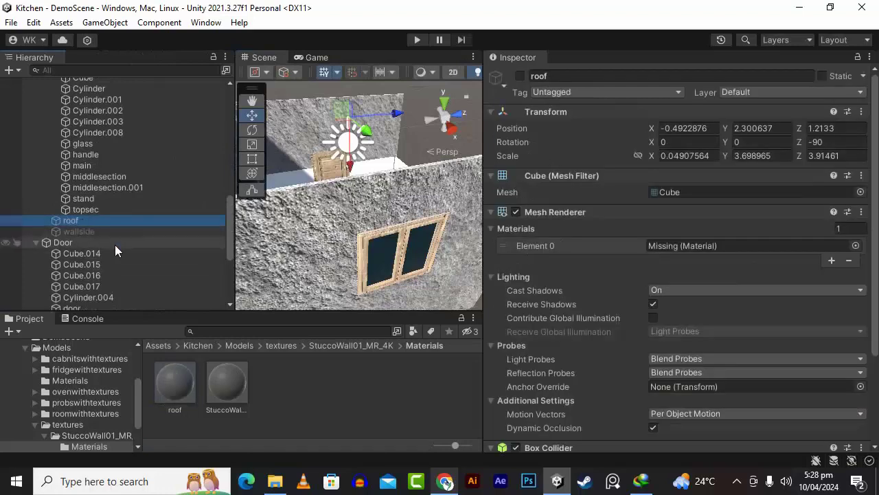
ctrl+click(111, 234)
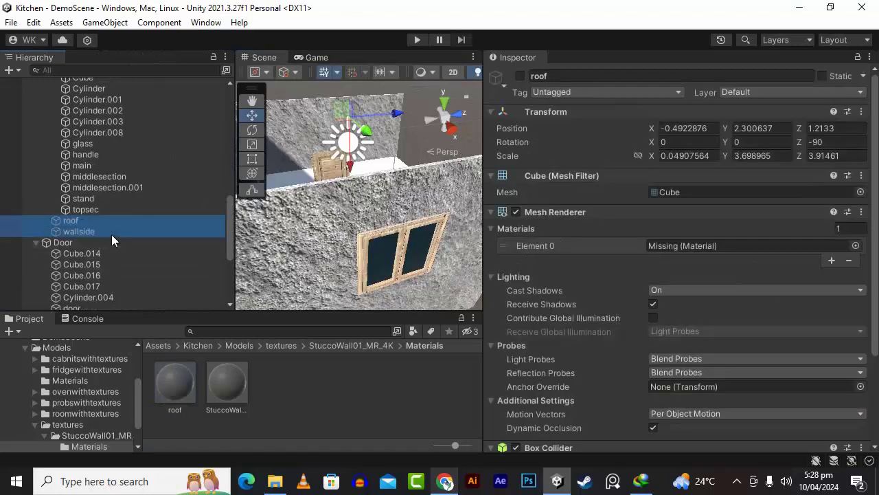
click(519, 76)
key(f)
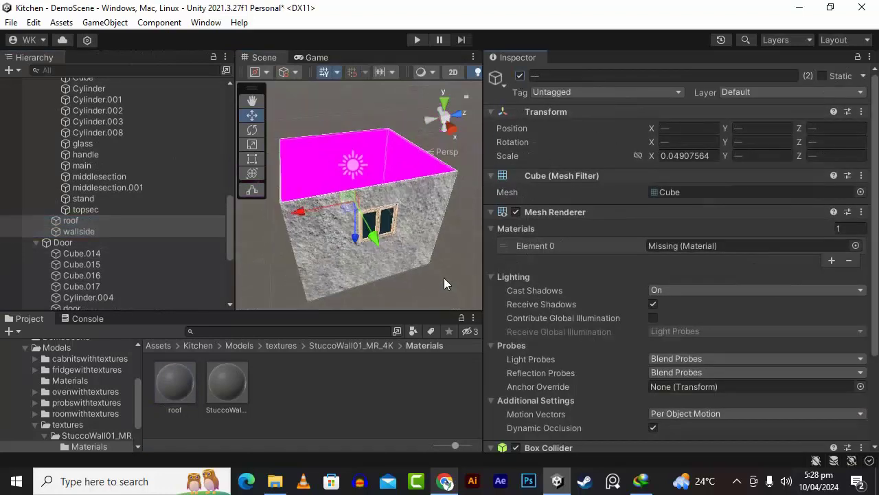
- Apply the roof material to the roof and wallside objects in place of their missing material
drag(172, 391, 334, 183)
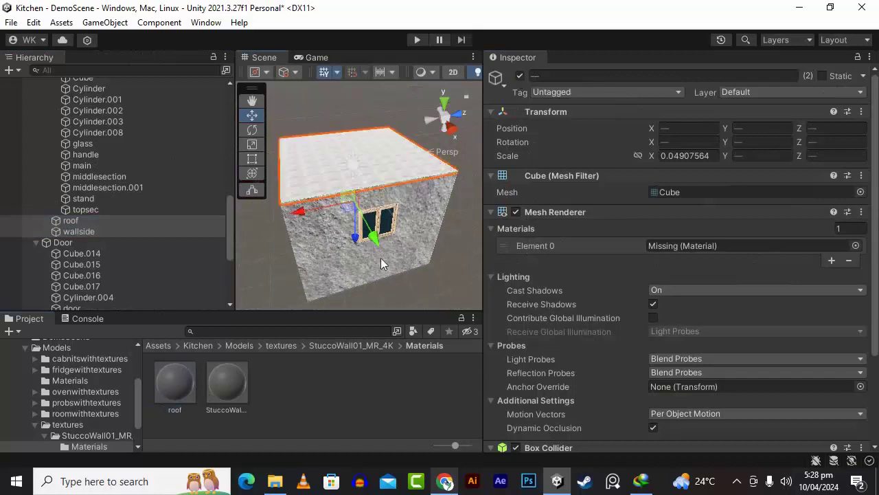
alt+drag(402, 274, 184, 240)
drag(175, 383, 517, 302)
scroll(355, 221, up, 5)
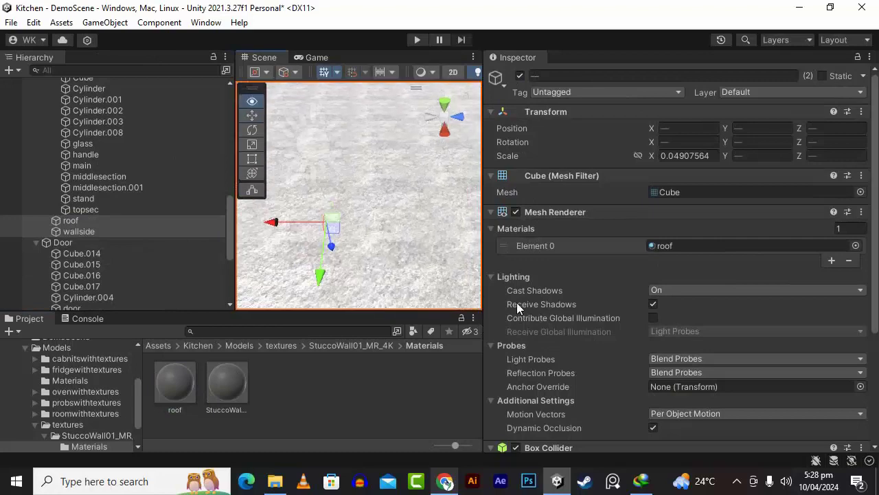
- Set the roof material's main-map tiling to 1 in both X and Y
click(402, 263)
key(f)
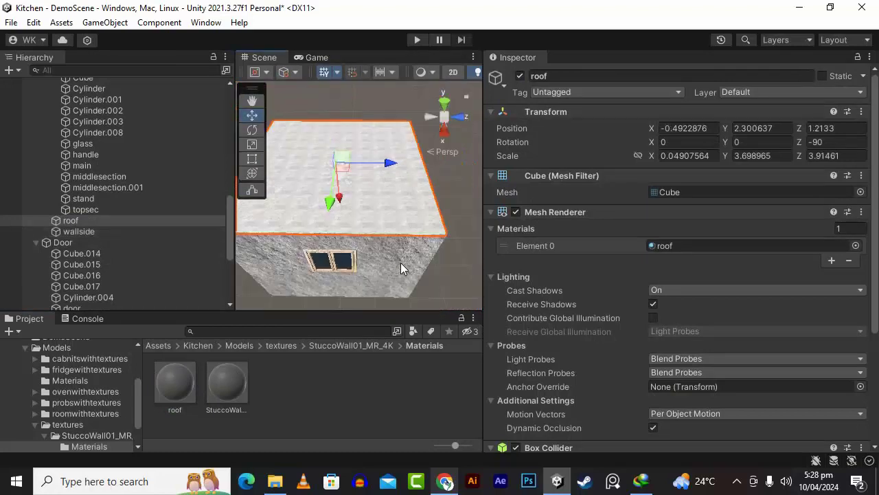
alt+drag(401, 262, 324, 248)
scroll(339, 203, up, 3)
scroll(740, 306, down, 5)
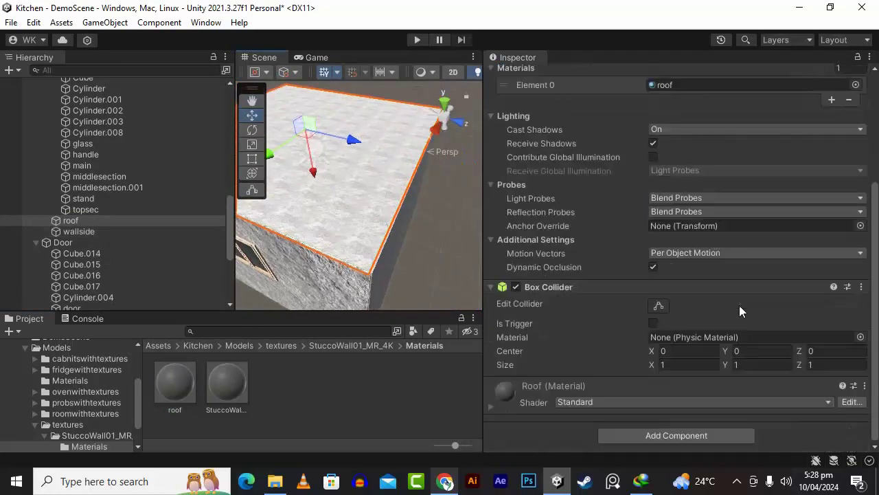
click(182, 386)
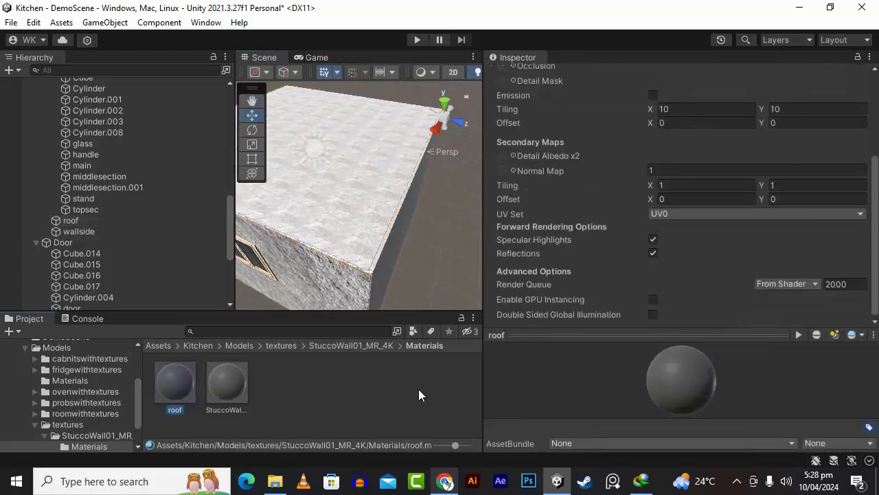
click(679, 111)
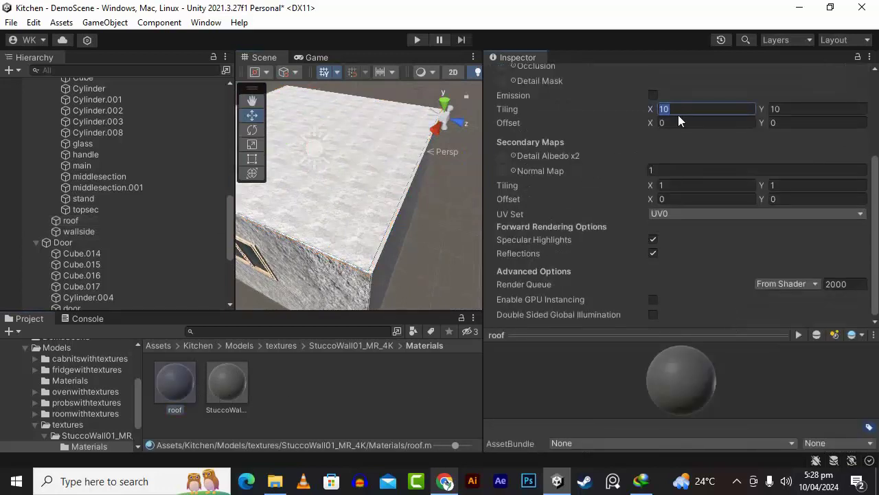
text(1)
key(Tab)
text(1)
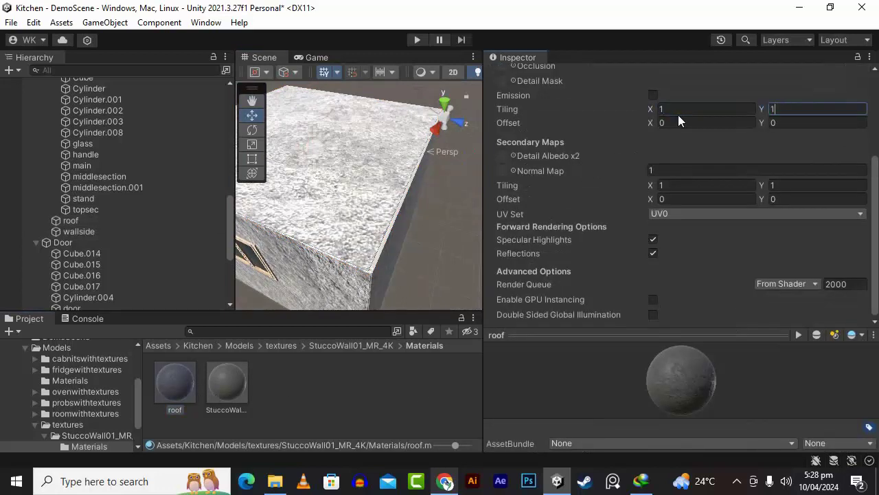
scroll(410, 233, up, 5)
scroll(411, 233, down, 5)
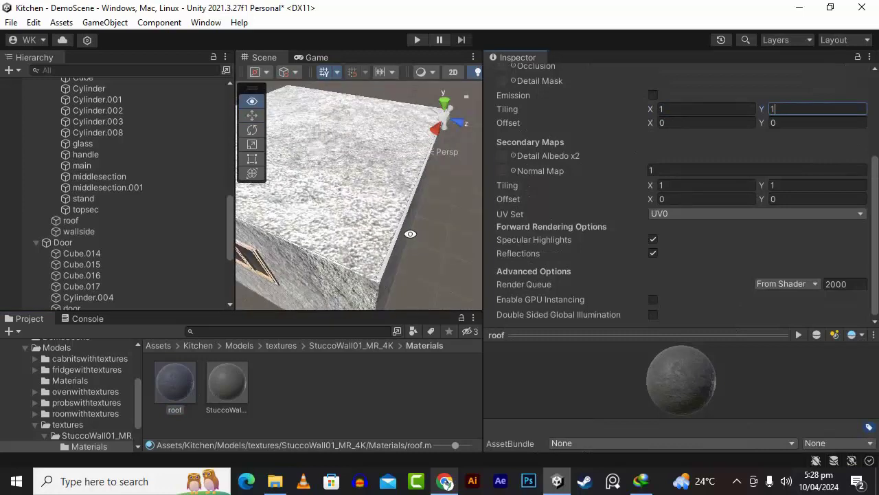
- Deactivate the roof and wallside objects together to expose the room interior
alt+drag(410, 234, 432, 238)
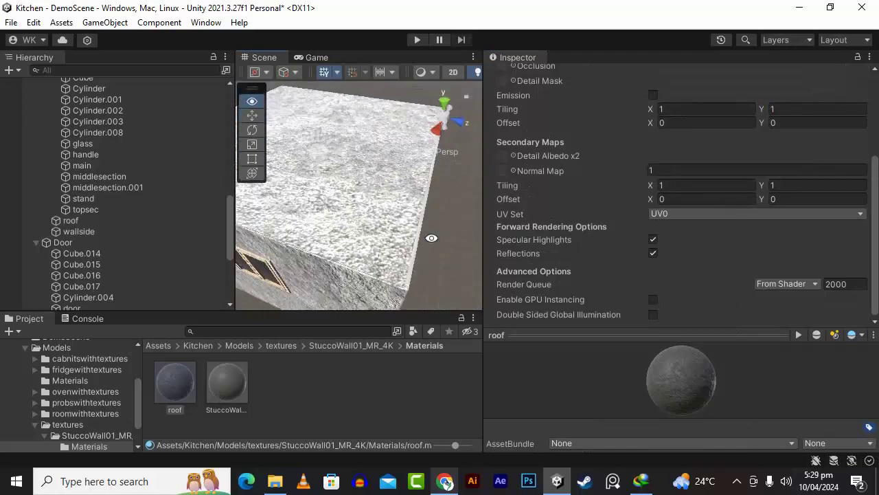
click(106, 218)
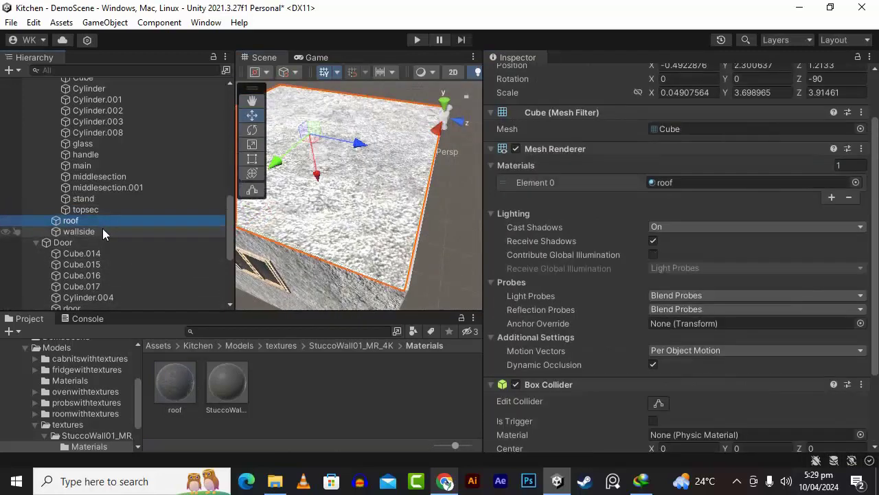
ctrl+click(102, 231)
click(517, 77)
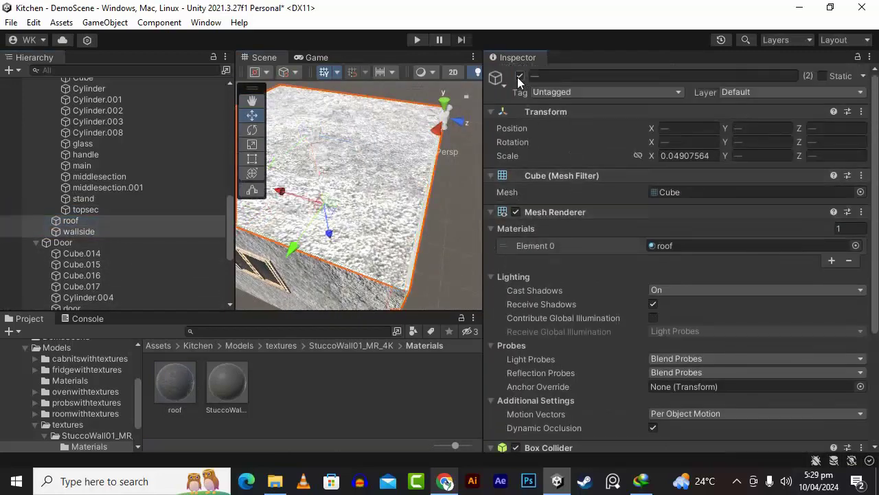
click(520, 76)
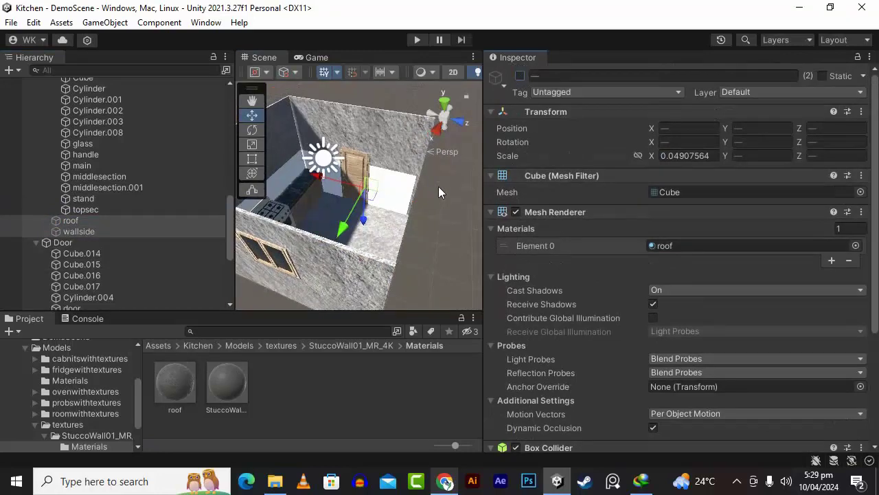
- Open the WhiteTiles08_MR_4K texture folder and widen the scene view beside the Inspector
scroll(373, 200, up, 6)
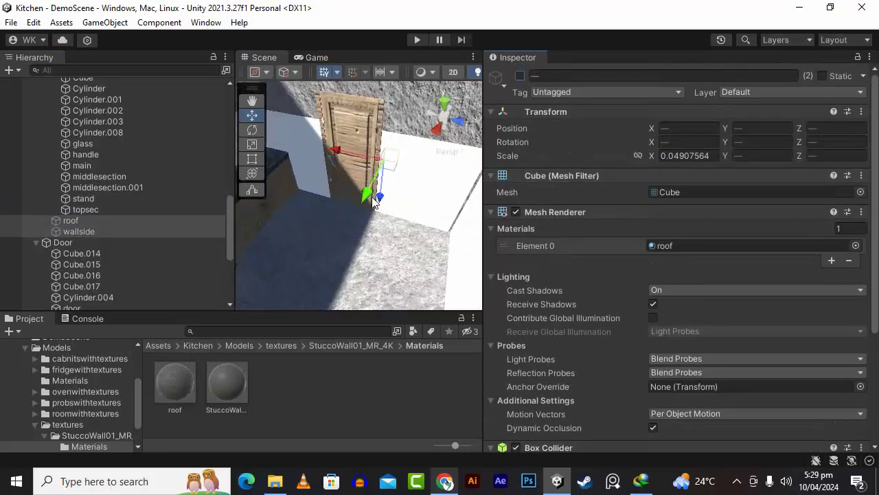
scroll(372, 196, up, 2)
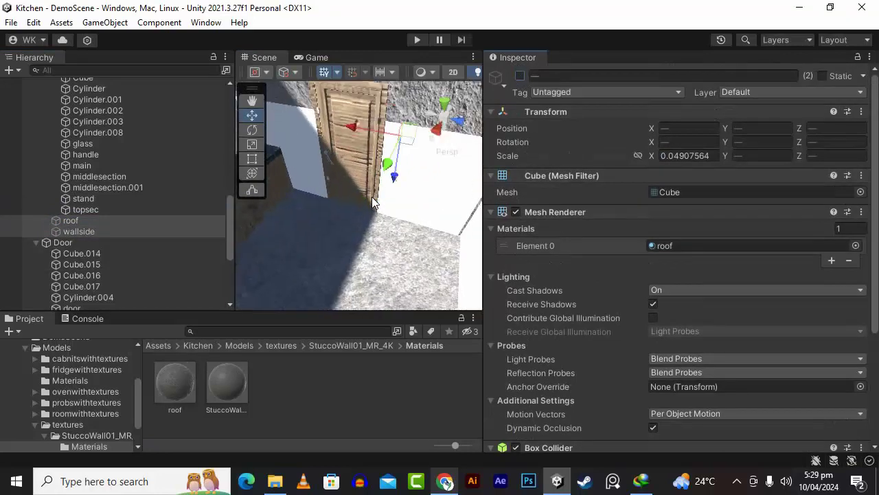
scroll(372, 196, down, 2)
mouse_move(371, 196)
alt+mouse_down()
mouse_move(390, 185)
mouse_move(384, 198)
alt+mouse_up()
scroll(387, 196, up, 4)
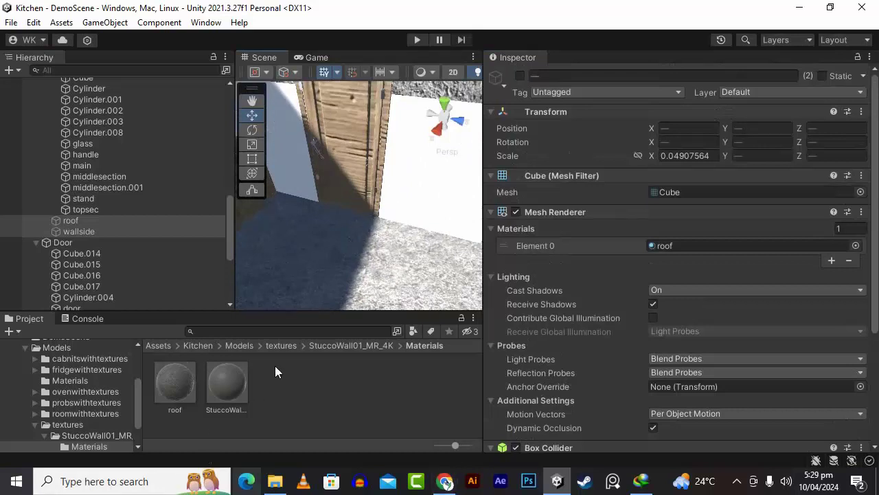
click(286, 346)
double_click(246, 375)
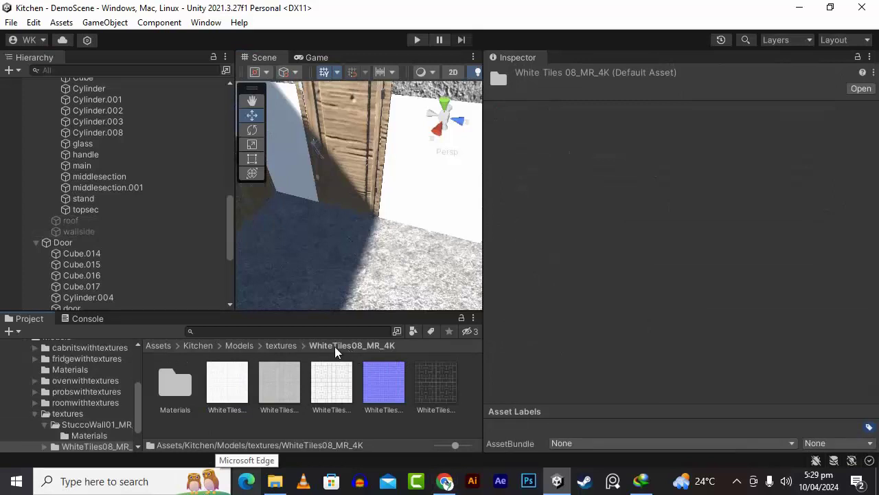
click(247, 375)
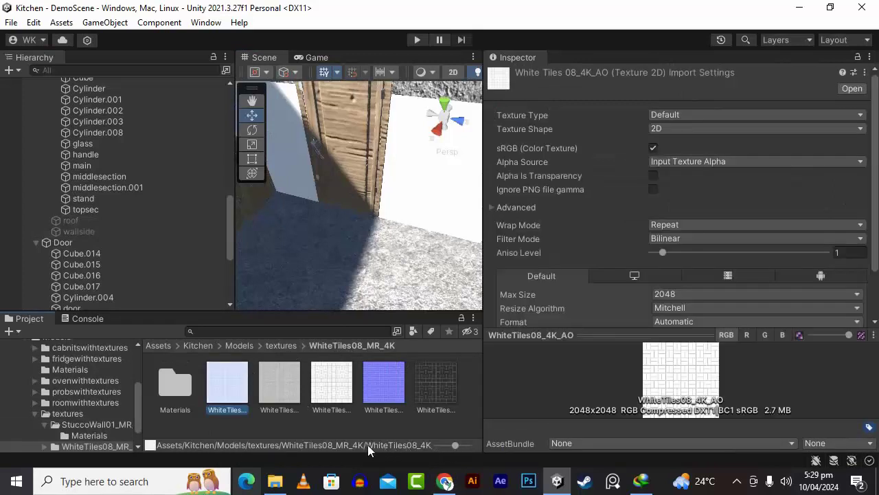
click(261, 386)
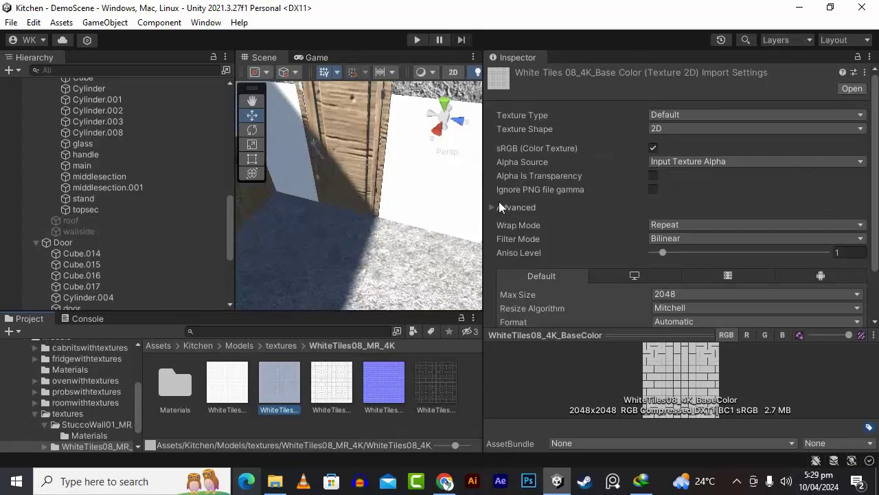
drag(483, 191, 595, 191)
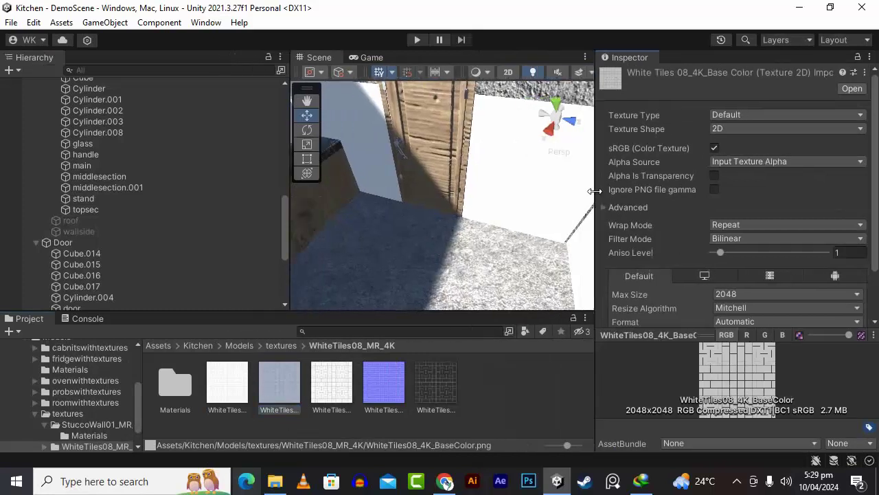
- Apply the WhiteTiles08_4K_BaseColor texture to the white wall panels on both sides of the door
click(238, 374)
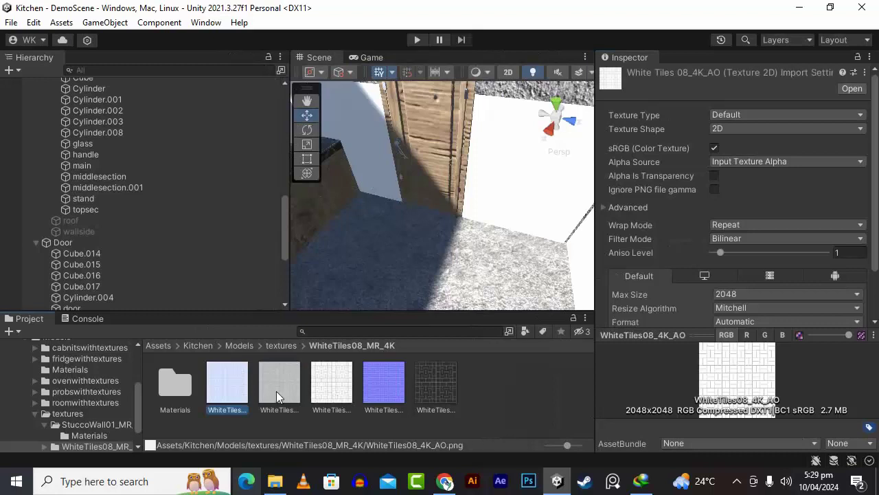
click(296, 375)
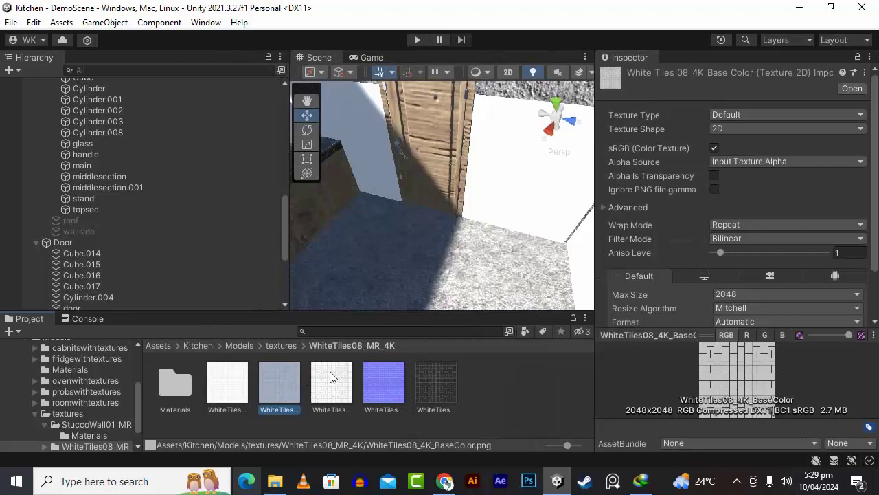
drag(506, 211, 506, 212)
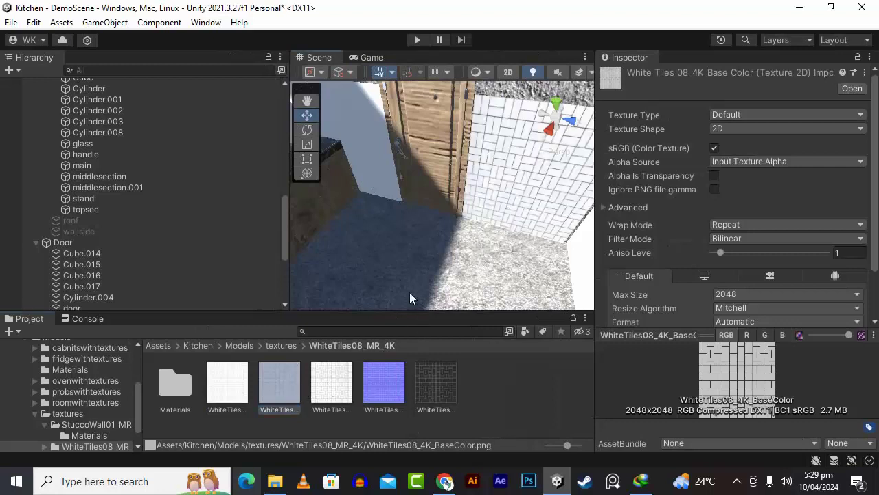
scroll(389, 260, down, 3)
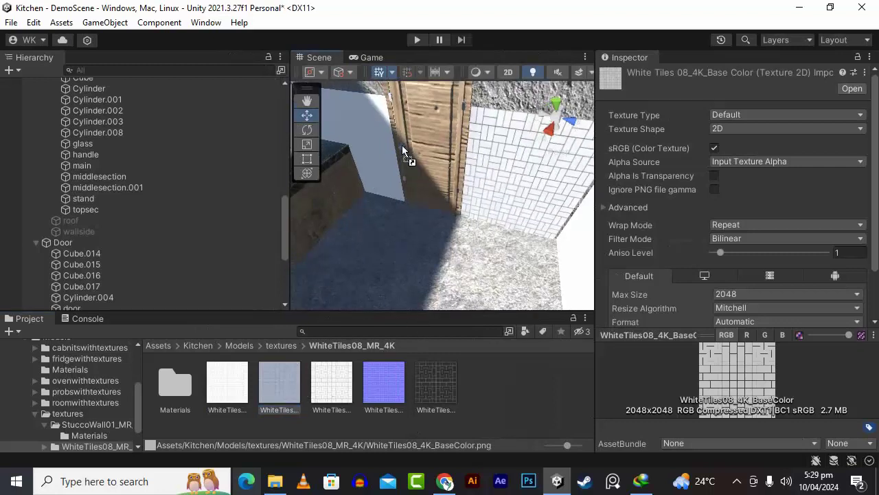
drag(402, 144, 388, 196)
scroll(546, 254, up, 3)
scroll(545, 255, down, 3)
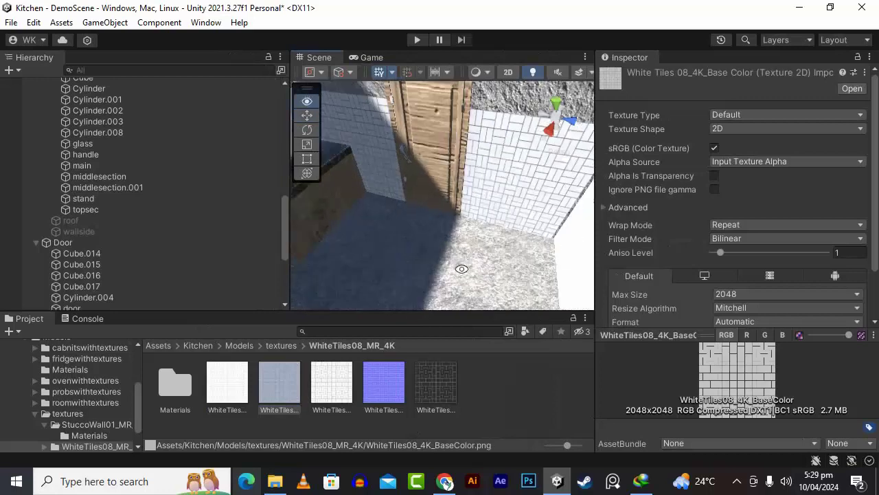
- Apply the WhiteTiles08_4K_BaseColor texture to the long panel adjoining the door wall and the panel behind the sink
alt+drag(462, 269, 677, 231)
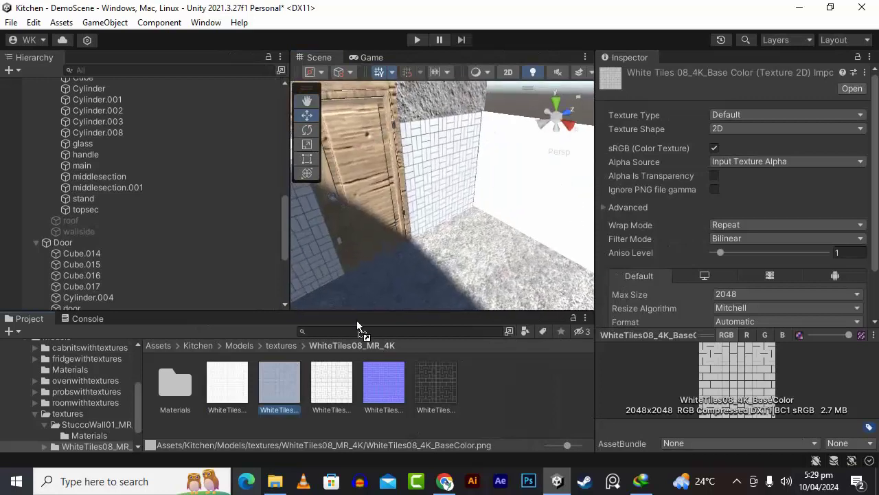
alt+drag(516, 201, 605, 225)
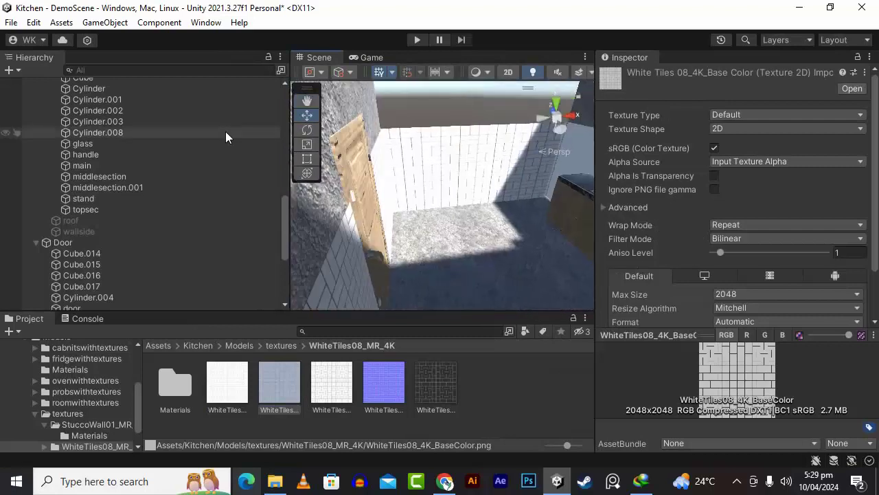
middle_drag(501, 185, 344, 218)
alt+drag(344, 217, 546, 235)
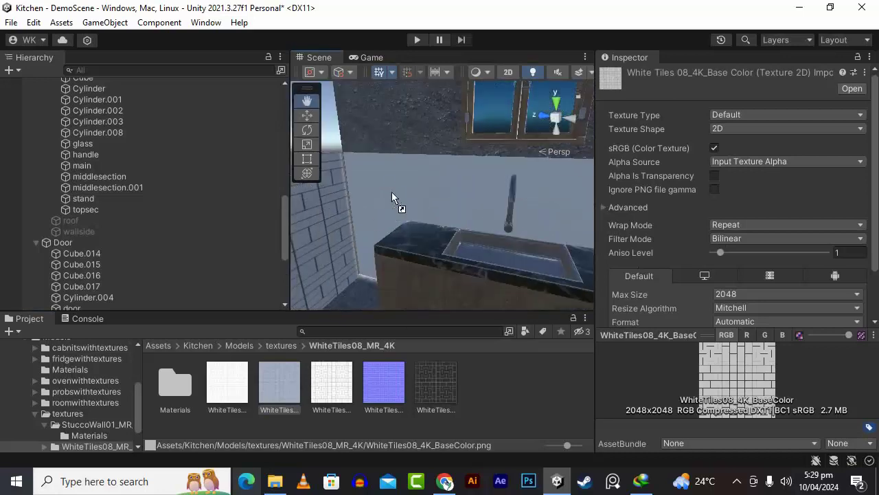
drag(392, 191, 392, 199)
- Apply the WhiteTiles08_4K_BaseColor texture to the remaining white wall panels around the counter
scroll(446, 244, down, 3)
middle_drag(495, 257, 331, 232)
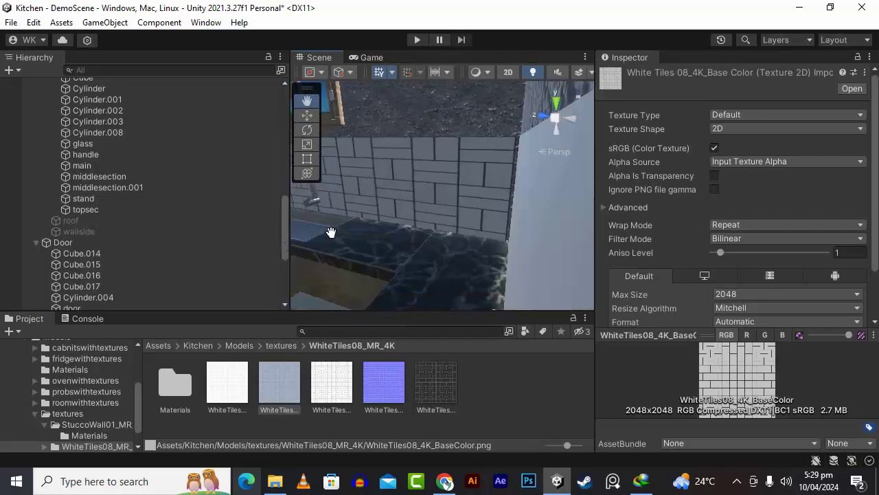
alt+drag(332, 232, 557, 273)
drag(422, 259, 564, 265)
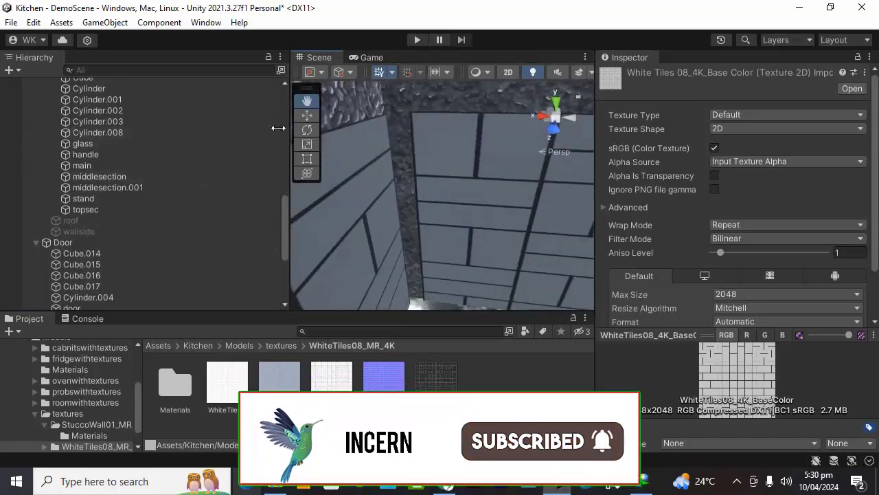
- Widen the tilewall3 panel toward the adjoining wall corner with the Rect tool, to an X scale of about 0.374
click(307, 115)
click(516, 184)
click(308, 158)
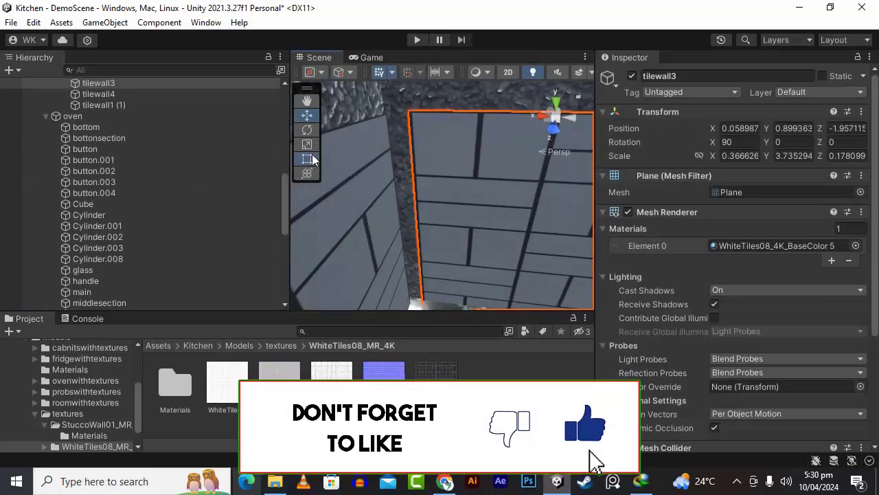
drag(416, 186, 393, 186)
key(f)
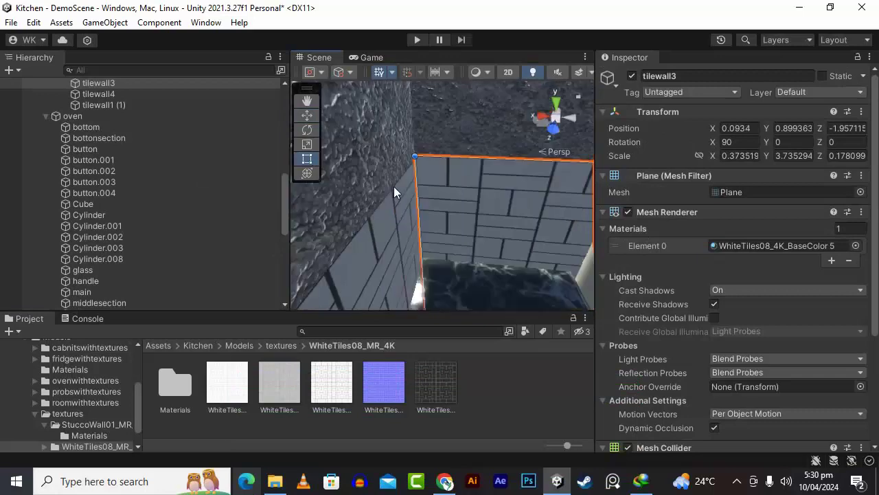
- Delete all seven materials in the WhiteTiles08_MR_4K Materials folder
click(305, 106)
drag(461, 262, 343, 185)
alt+drag(379, 249, 467, 276)
double_click(172, 389)
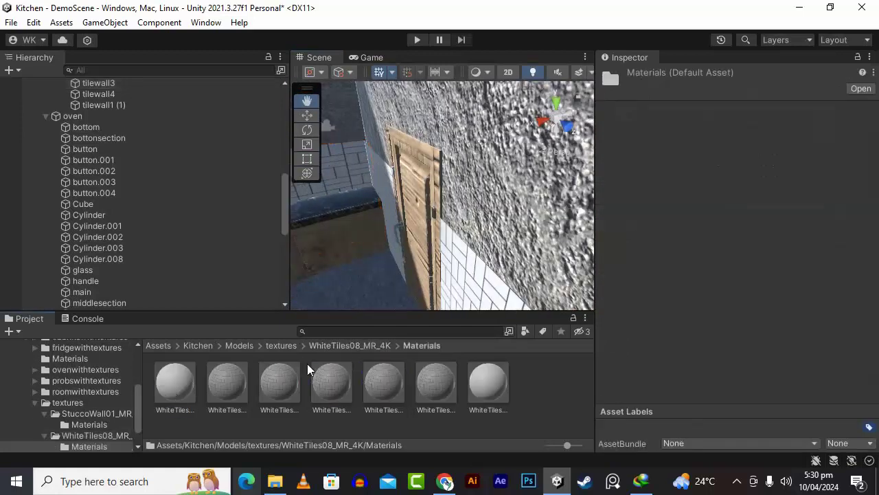
alt+drag(469, 231, 541, 258)
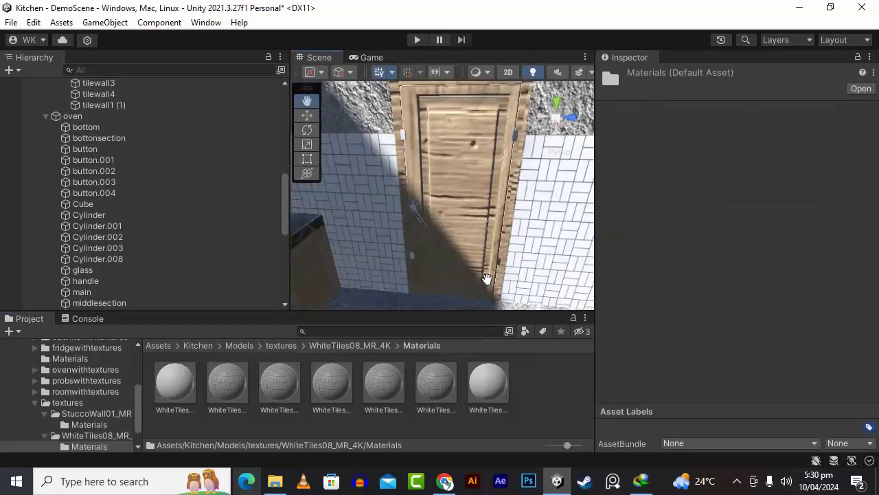
scroll(487, 279, down, 3)
click(489, 386)
shift+click(177, 388)
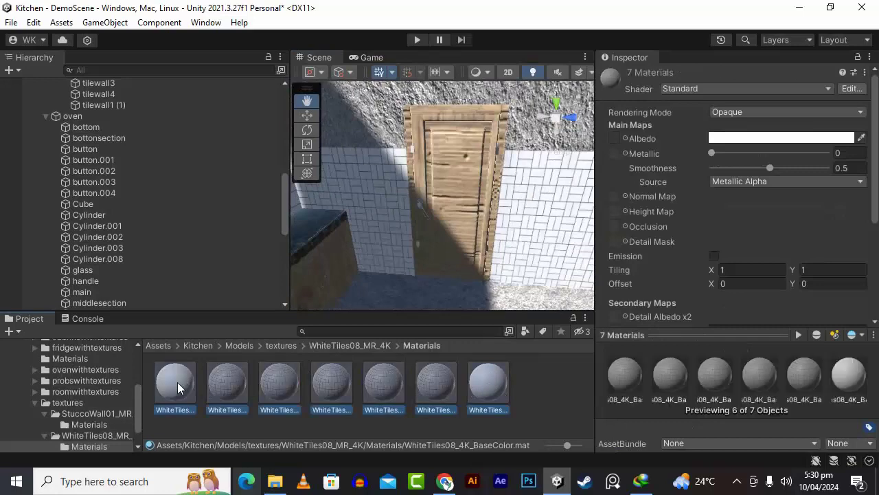
key(Delete)
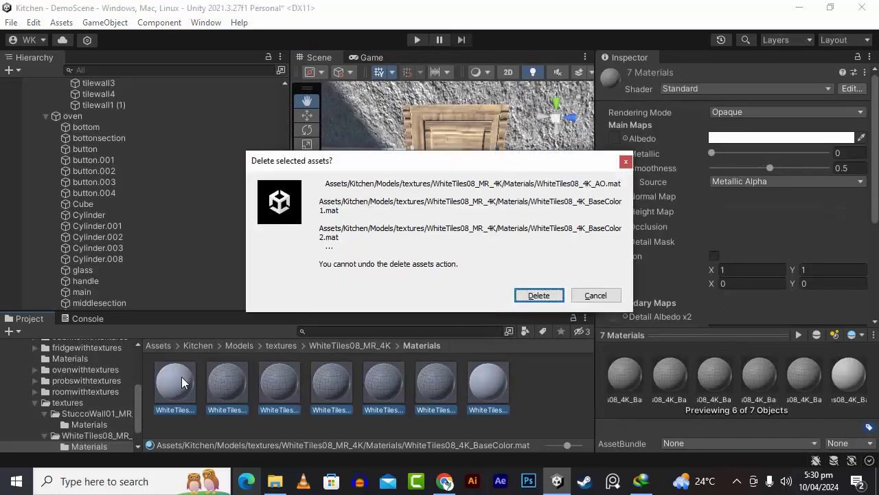
click(539, 296)
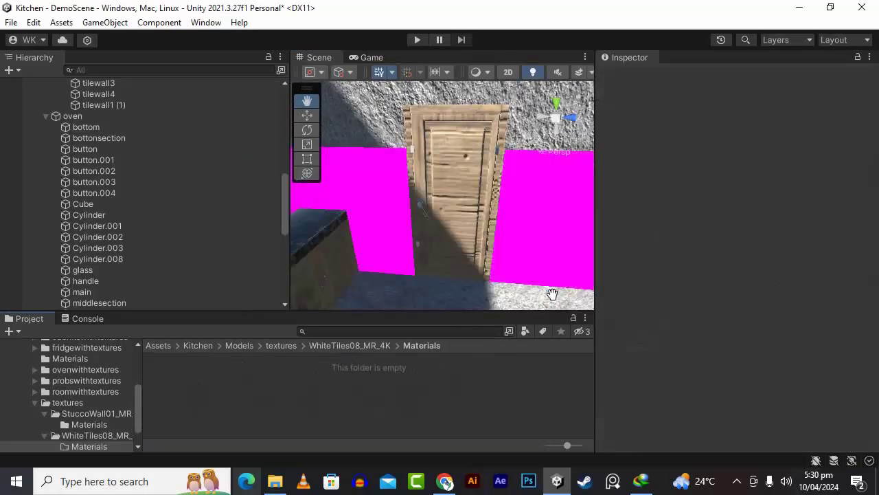
- Apply the WhiteTiles08_4K_BaseColor texture to the wall panel between the door and the counter
click(349, 349)
drag(289, 385, 311, 287)
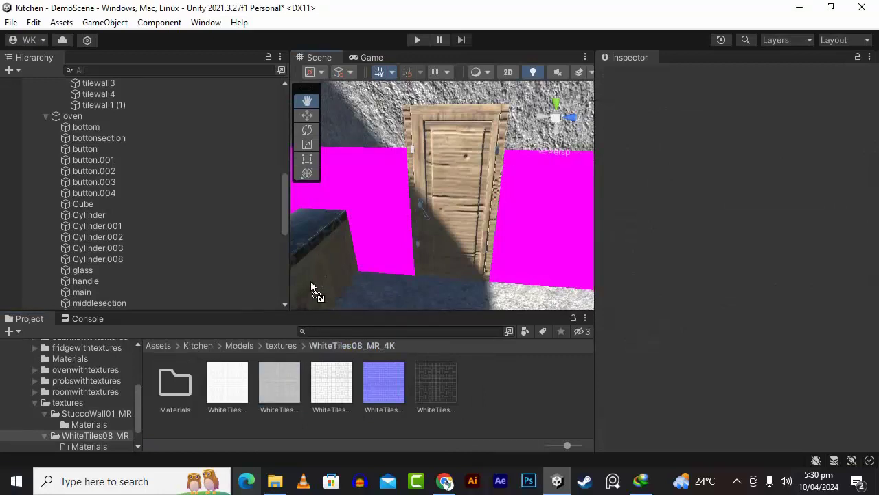
drag(388, 219, 389, 219)
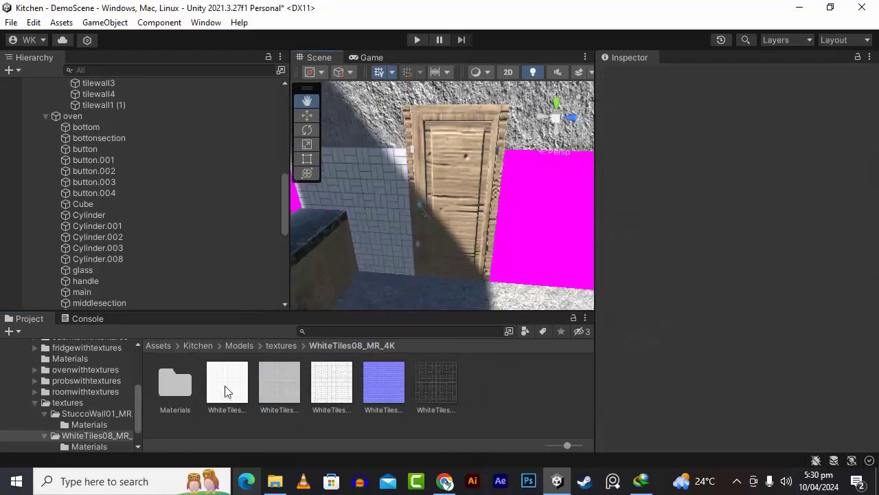
- Apply the WhiteTiles08_4K_BaseColor material from the Materials folder to the wall panel on the other side of the door
double_click(157, 386)
click(178, 391)
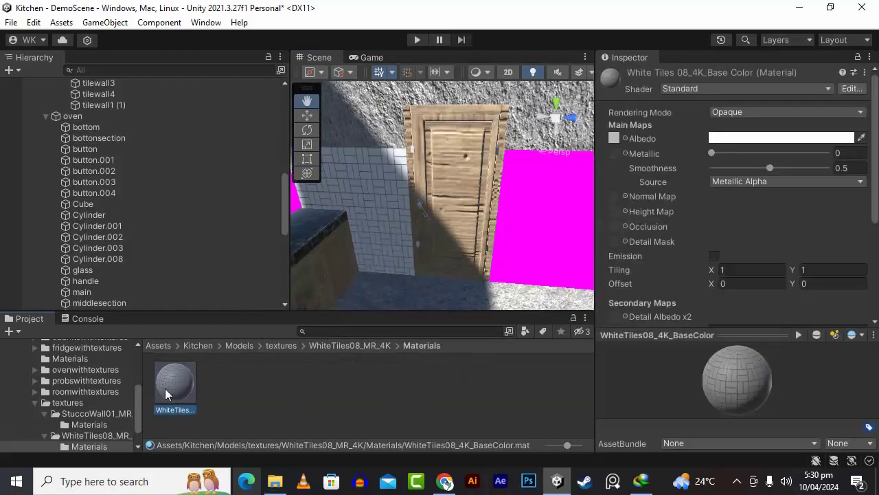
drag(165, 394, 579, 201)
scroll(416, 229, up, 5)
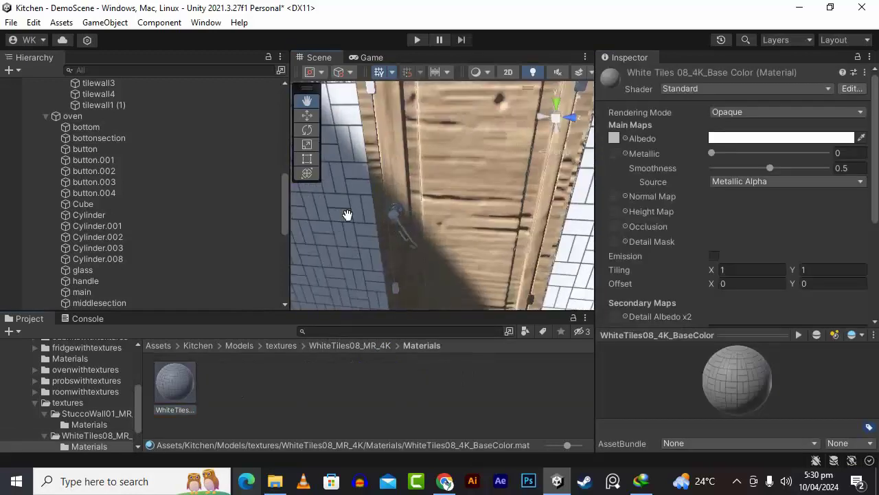
mouse_move(528, 233)
mouse_down()
mouse_move(474, 232)
mouse_move(493, 271)
mouse_move(501, 266)
mouse_move(479, 246)
mouse_move(521, 243)
mouse_up()
- Duplicate the WhiteTiles08_4K_BaseColor material and rename the copy "big"
scroll(468, 233, down, 4)
right_drag(528, 244, 406, 226)
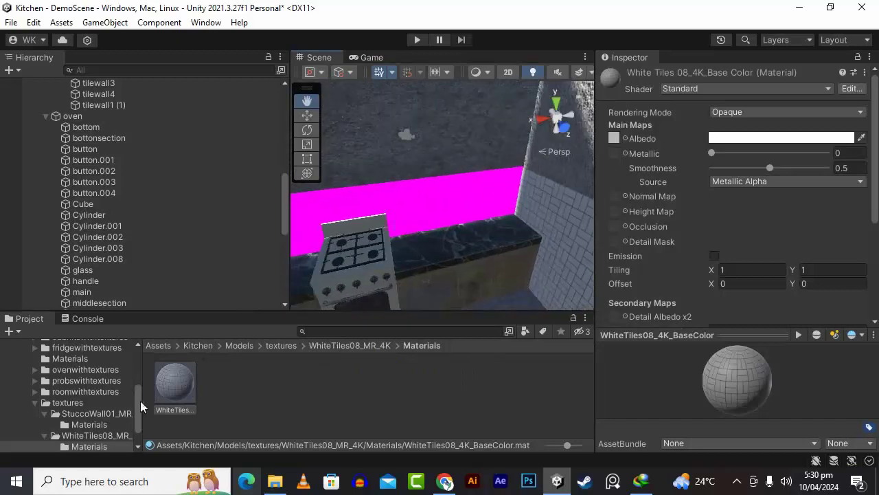
key(ctrl+d)
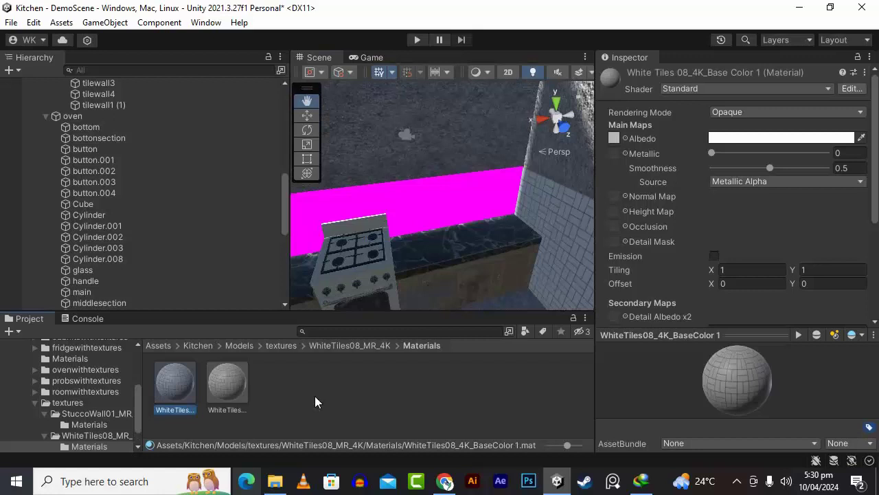
right_click(184, 384)
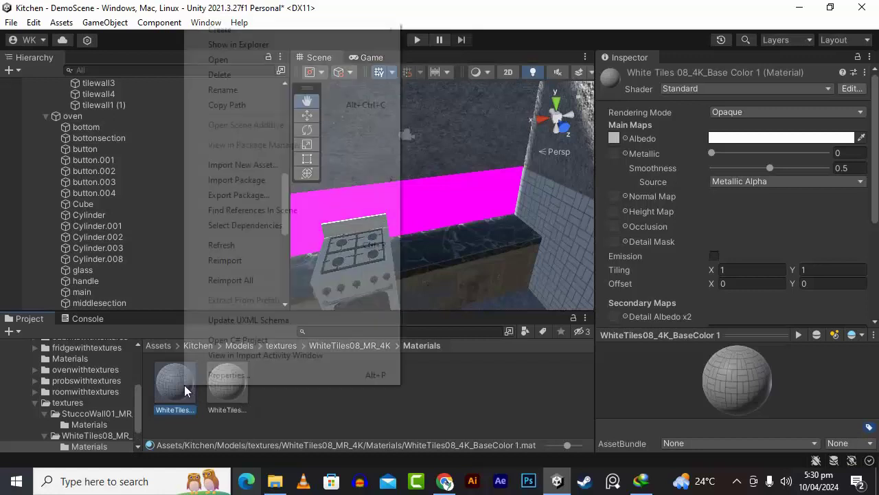
click(230, 89)
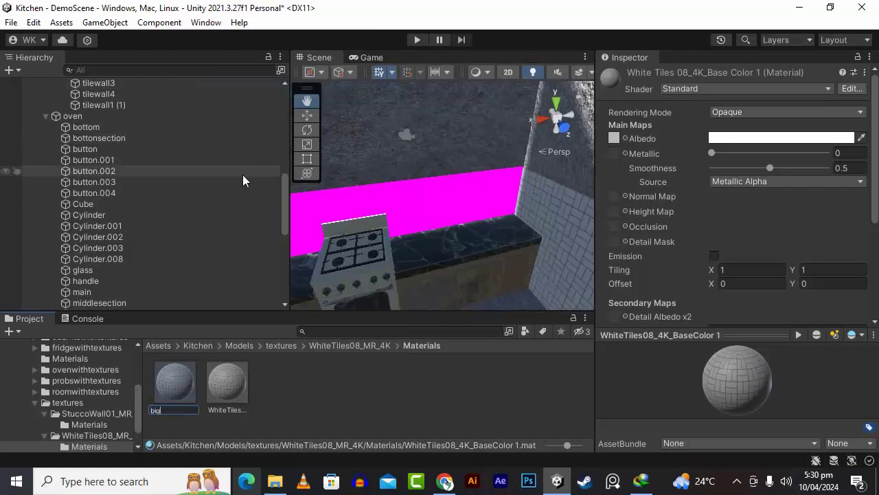
key(Return)
- Apply the "big" material to the untextured tile panels behind the oven and under the window
drag(176, 382, 313, 217)
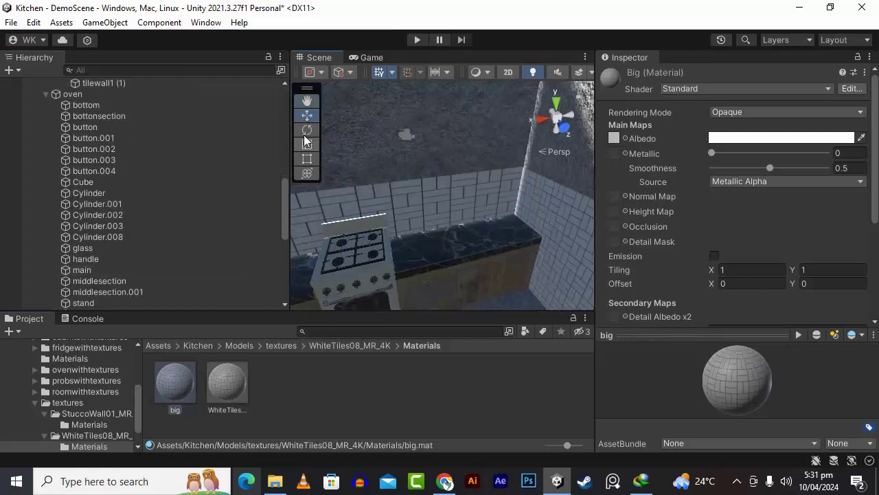
click(311, 100)
drag(380, 148, 458, 177)
scroll(458, 176, down, 3)
alt+drag(474, 247, 389, 230)
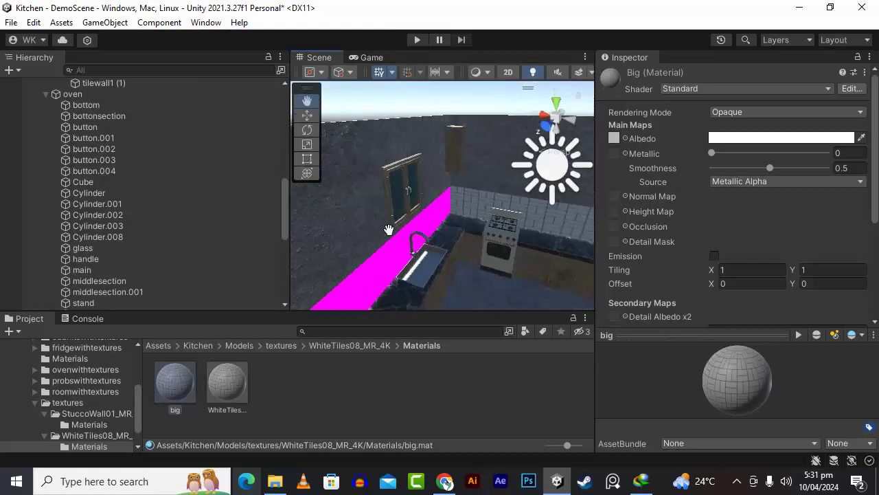
scroll(388, 230, up, 3)
drag(279, 318, 375, 288)
- Apply the "big" material to the tilewall4 panel on the wall opposite the oven
scroll(406, 276, down, 5)
alt+drag(448, 261, 296, 290)
alt+drag(467, 202, 371, 246)
scroll(371, 246, up, 3)
drag(175, 382, 326, 297)
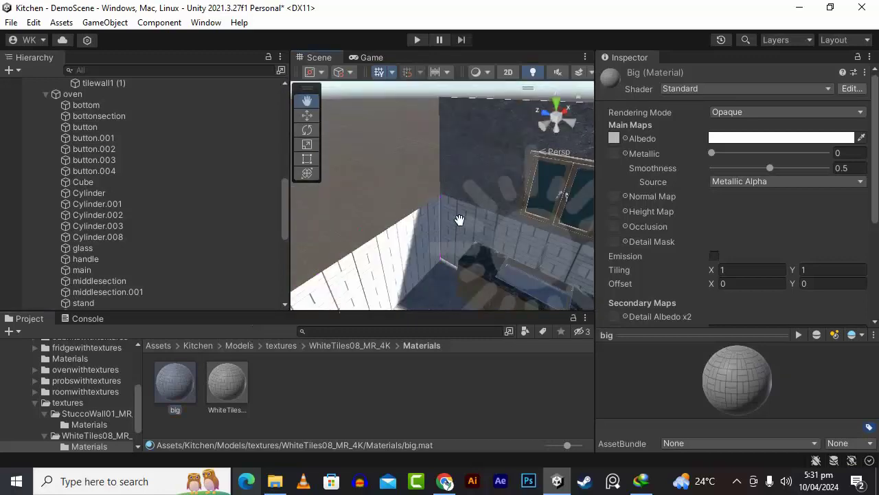
- Widen the tilewall4 panel into the corner with the window wall using the Rect tool, to an X scale of about 0.372
scroll(460, 220, down, 3)
alt+drag(402, 275, 418, 247)
scroll(337, 257, up, 3)
scroll(393, 254, up, 3)
scroll(424, 240, up, 2)
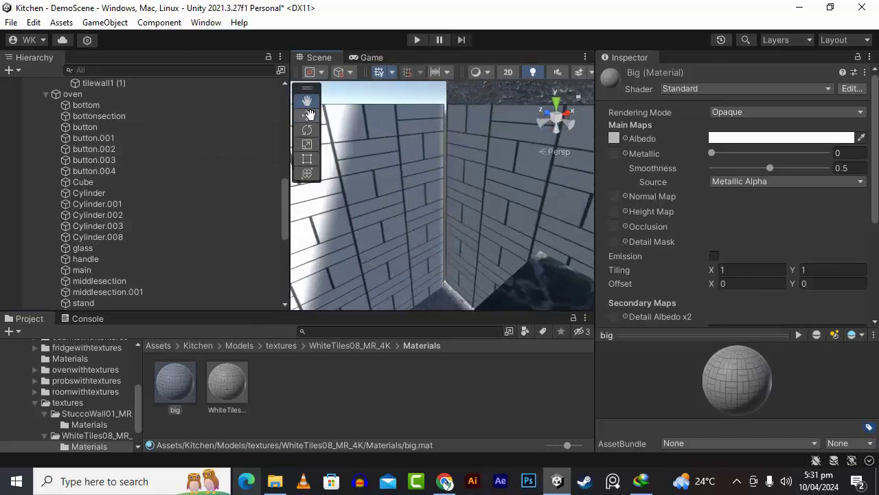
click(370, 211)
click(307, 158)
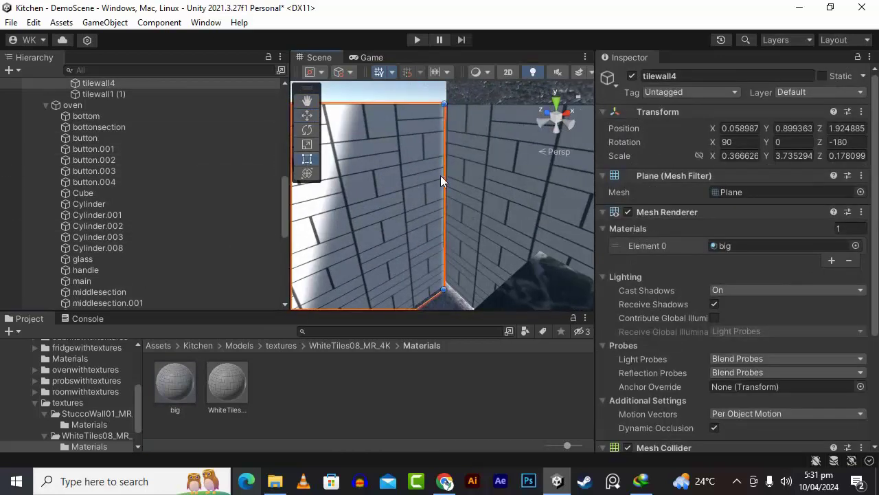
drag(442, 174, 445, 174)
- Widen the tilewall2 panel toward the corner with tilewall4 using the Rect tool, to an X scale of about 0.395
click(474, 177)
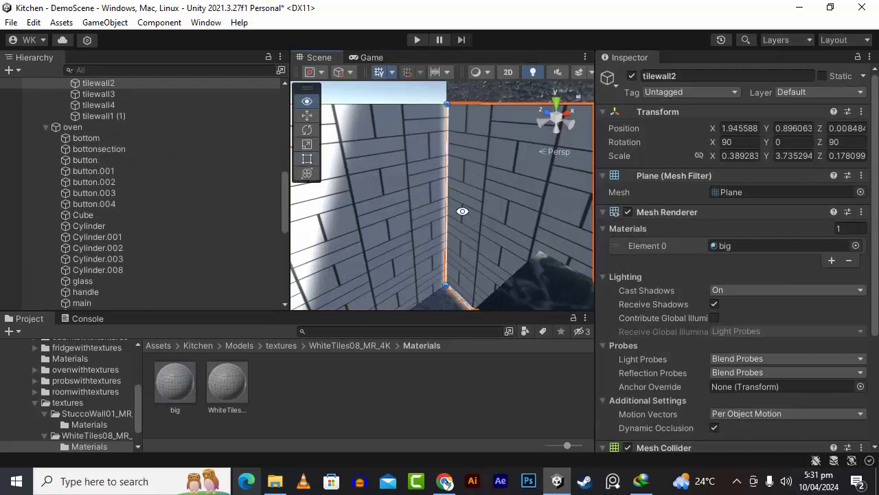
alt+drag(463, 210, 375, 227)
scroll(412, 231, down, 6)
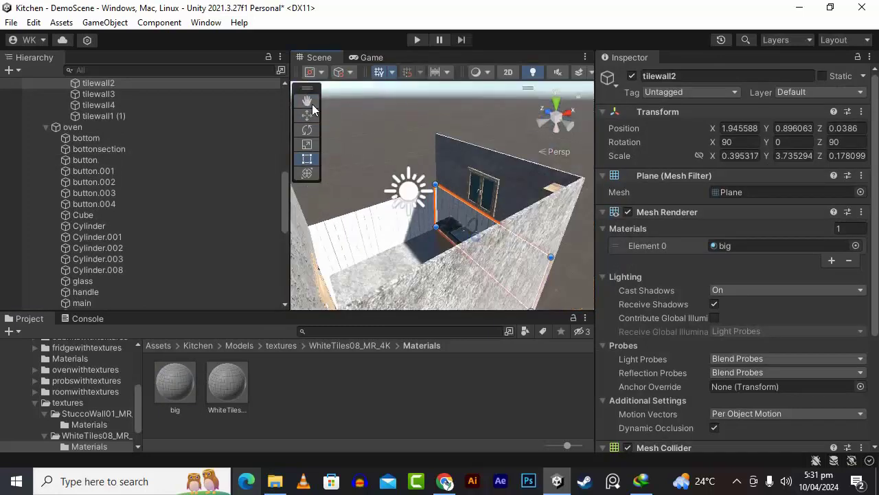
- Examine the tile panel edges at the other room corners, including where tilewall1 (1) meets tilewall4
click(310, 105)
alt+drag(415, 206, 429, 235)
scroll(459, 280, up, 8)
scroll(409, 239, up, 3)
scroll(409, 239, up, 3)
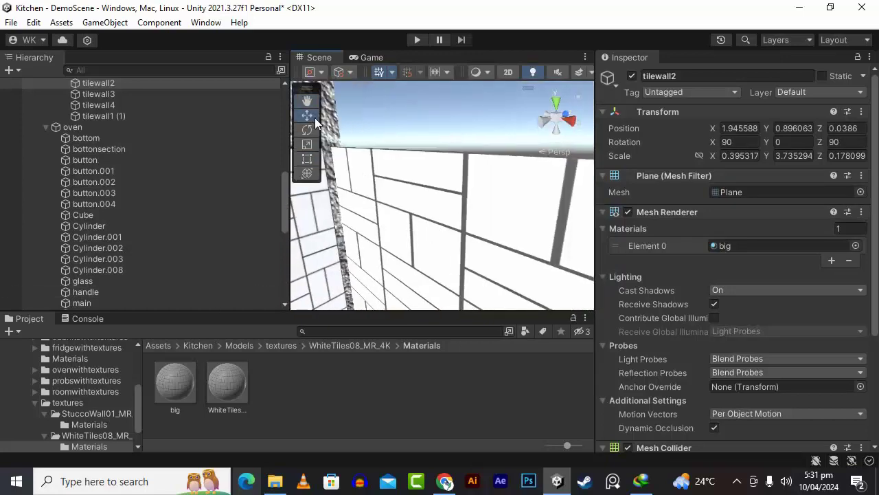
click(334, 244)
scroll(333, 244, down, 2)
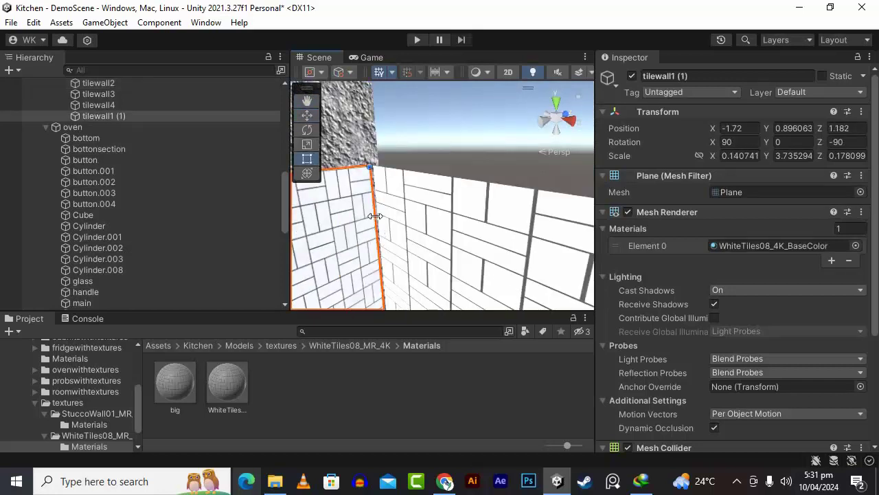
click(405, 221)
alt+drag(403, 222, 283, 284)
click(307, 105)
drag(399, 173, 484, 203)
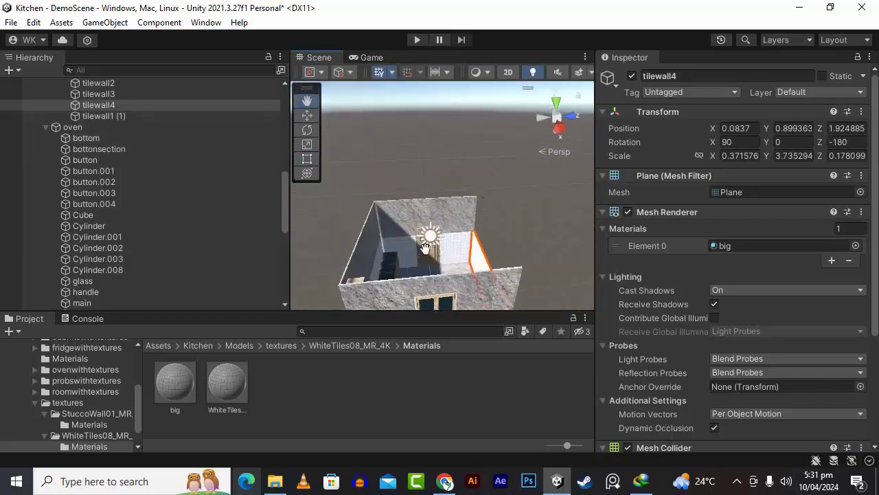
scroll(421, 250, up, 6)
drag(392, 258, 401, 221)
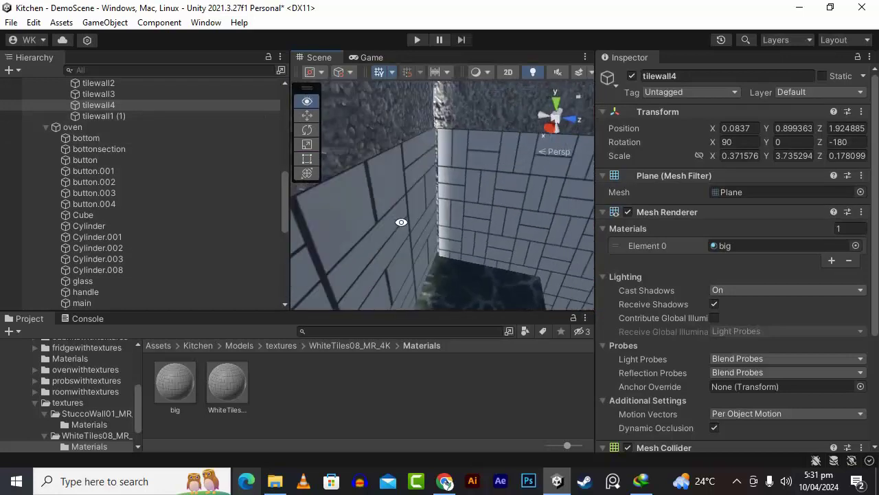
- Adjust the tilewall1 panel's edge at the corner above the counter with the Rect tool
click(448, 193)
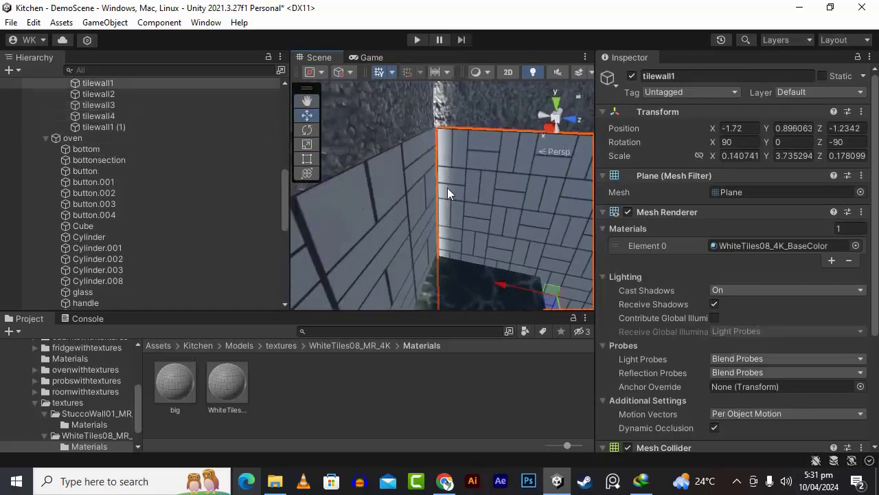
click(307, 158)
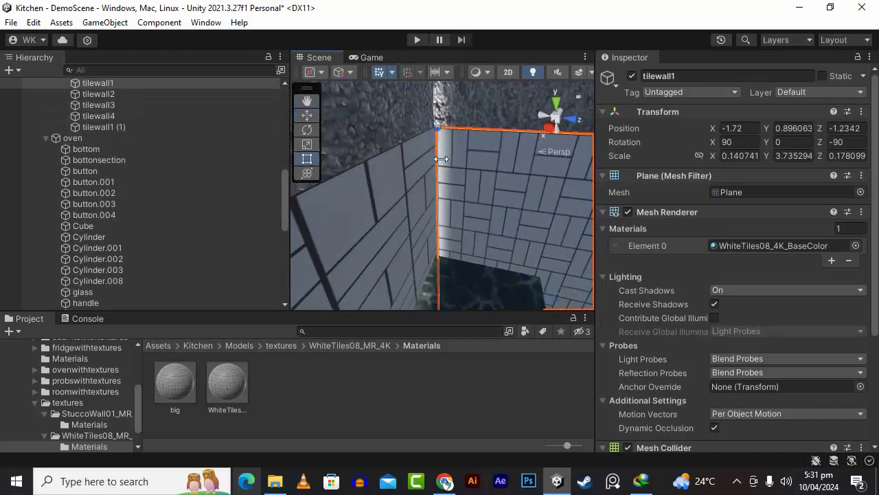
drag(439, 163, 453, 237)
click(339, 213)
- Try to move the room mesh Cube.001 along its X axis to position 0, and undo the move
click(472, 115)
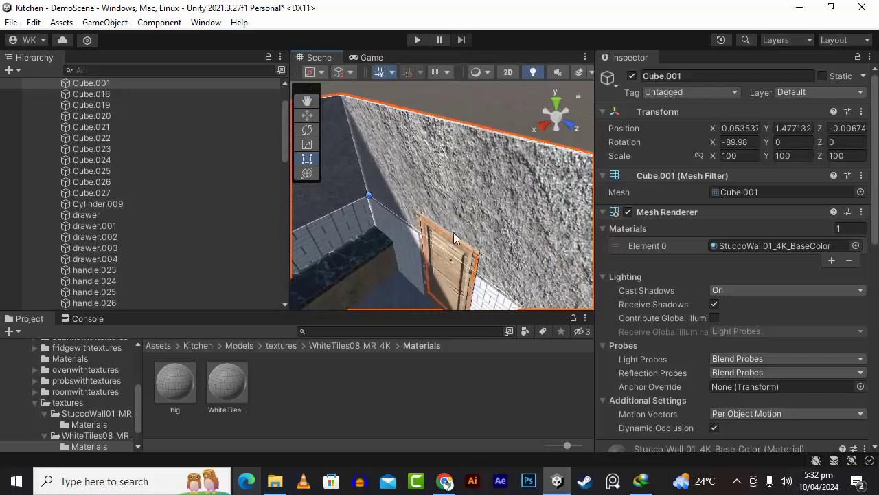
click(309, 105)
alt+drag(440, 200, 465, 213)
scroll(353, 305, down, 1)
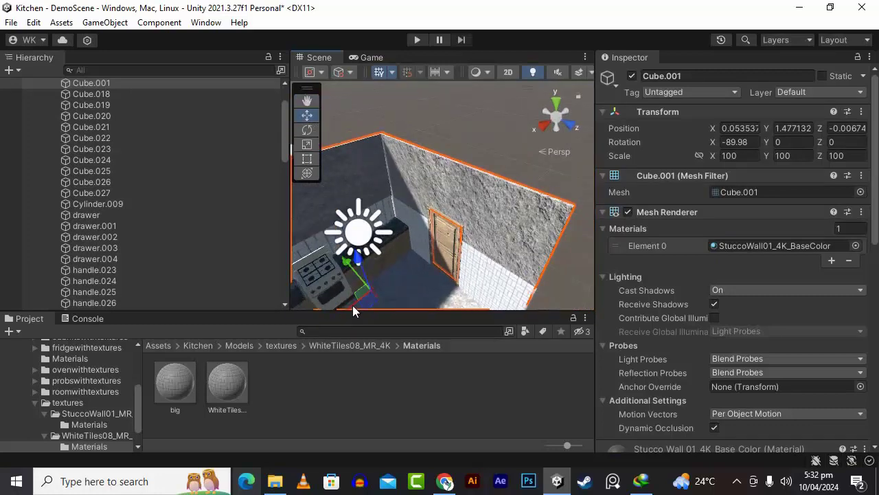
drag(352, 305, 355, 307)
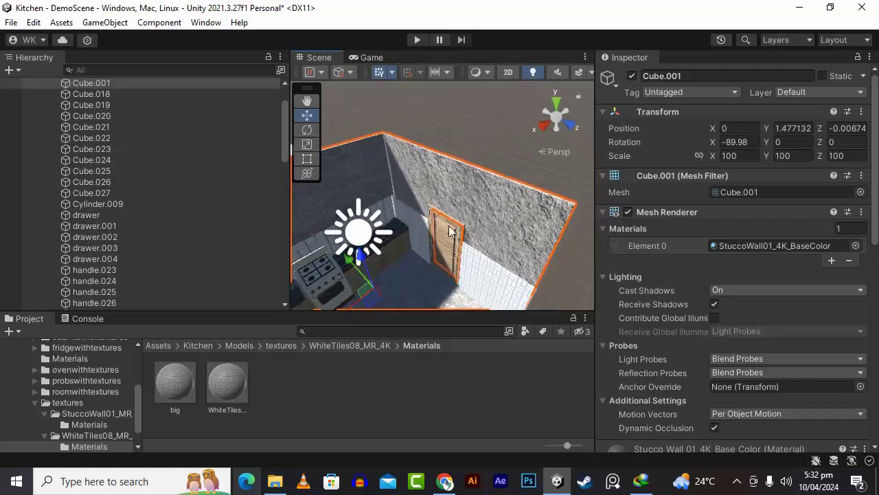
key(ctrl+z)
- Widen the tilewall2 panel toward the corner with the oven wall using the Rect tool, to an X scale of about 0.397
scroll(481, 240, down, 6)
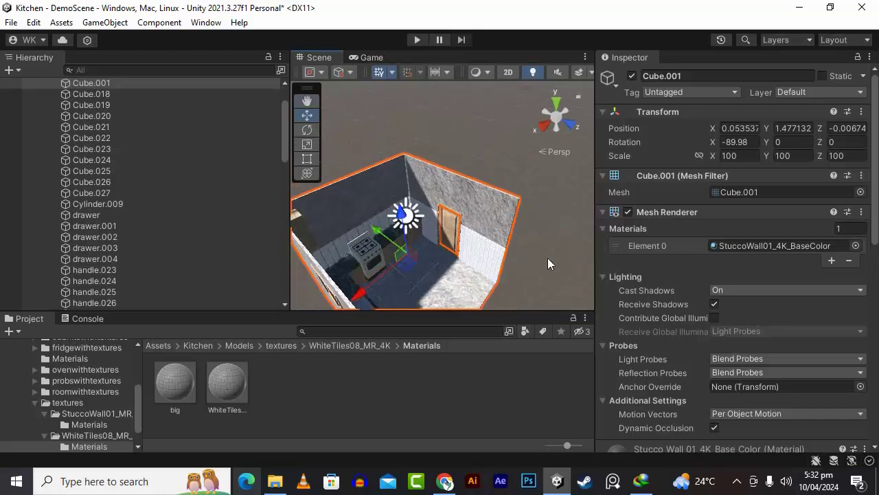
click(548, 264)
alt+drag(479, 282, 280, 141)
click(306, 101)
drag(378, 237, 475, 273)
alt+drag(475, 273, 414, 242)
scroll(438, 228, up, 3)
scroll(437, 228, up, 6)
scroll(372, 218, up, 1)
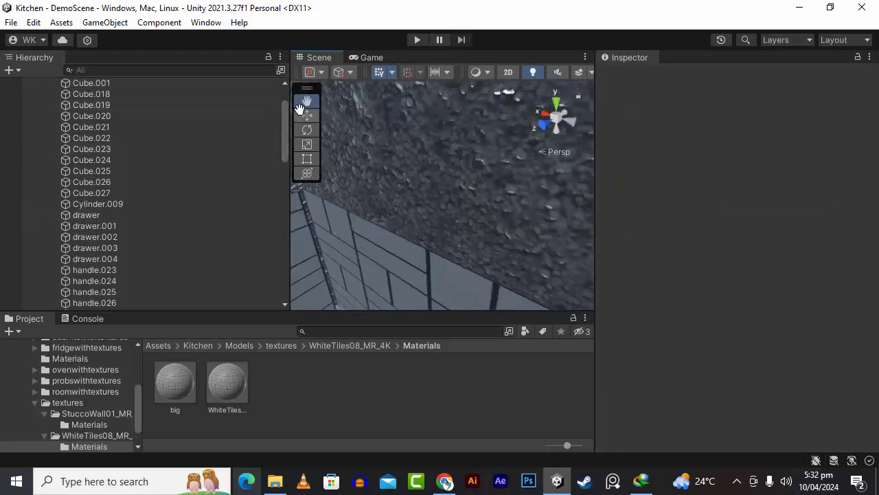
click(307, 286)
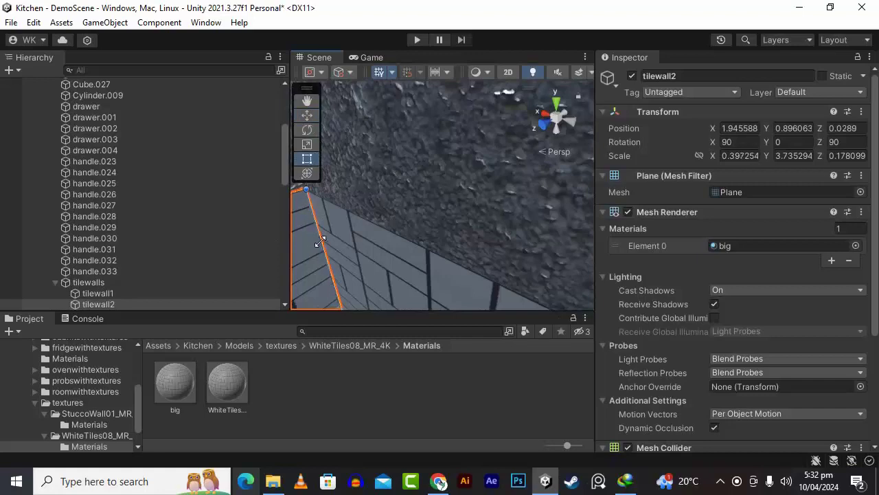
- Bring the whole kitchen into view and save the project
click(395, 217)
alt+drag(396, 219, 450, 260)
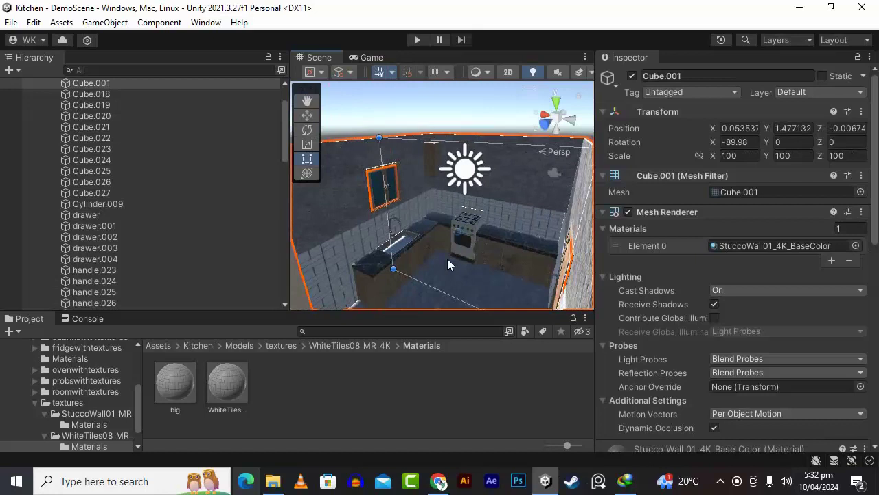
click(12, 23)
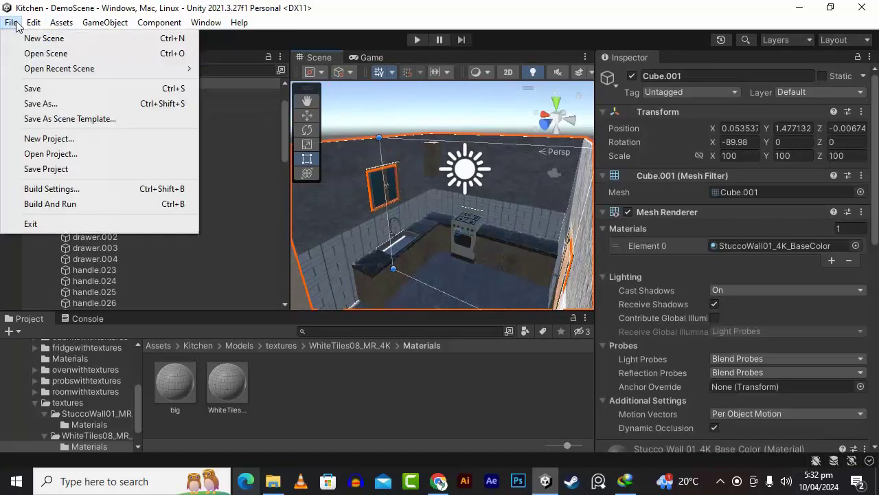
click(70, 169)
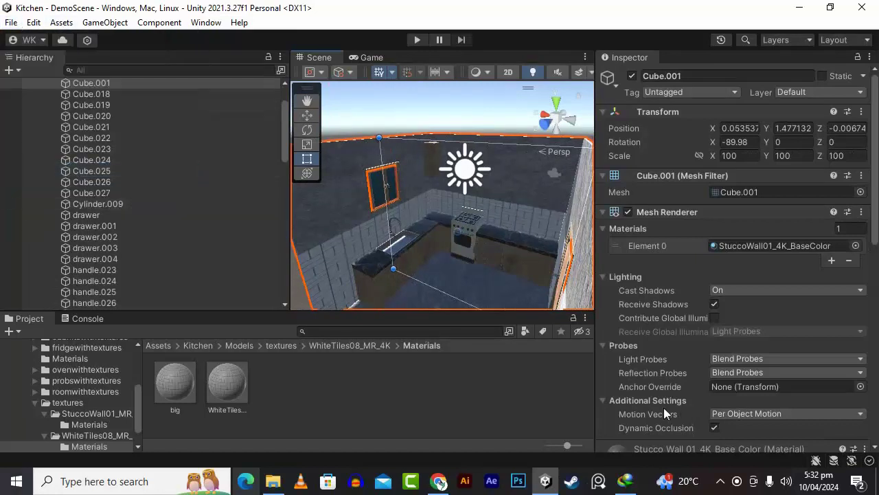
- Examine the tile pattern and panel joints around the counter, the oven and the corner beside the door wall
scroll(372, 243, up, 4)
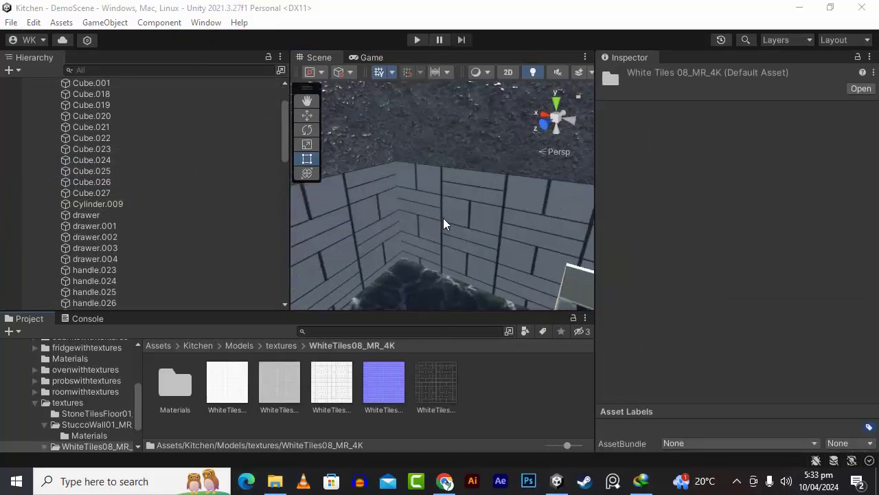
right_drag(444, 219, 408, 227)
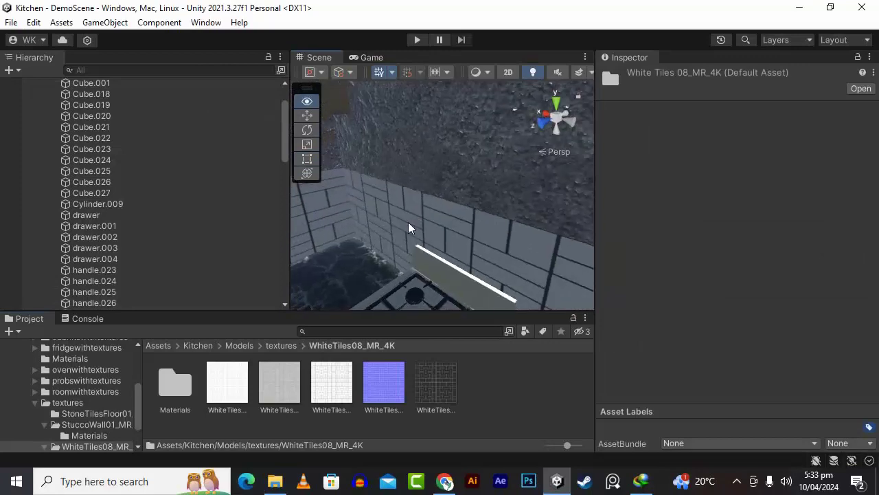
click(307, 101)
drag(343, 138, 404, 252)
right_drag(404, 252, 374, 234)
middle_drag(564, 273, 418, 234)
alt+drag(417, 234, 468, 234)
middle_drag(468, 234, 463, 180)
scroll(436, 171, up, 5)
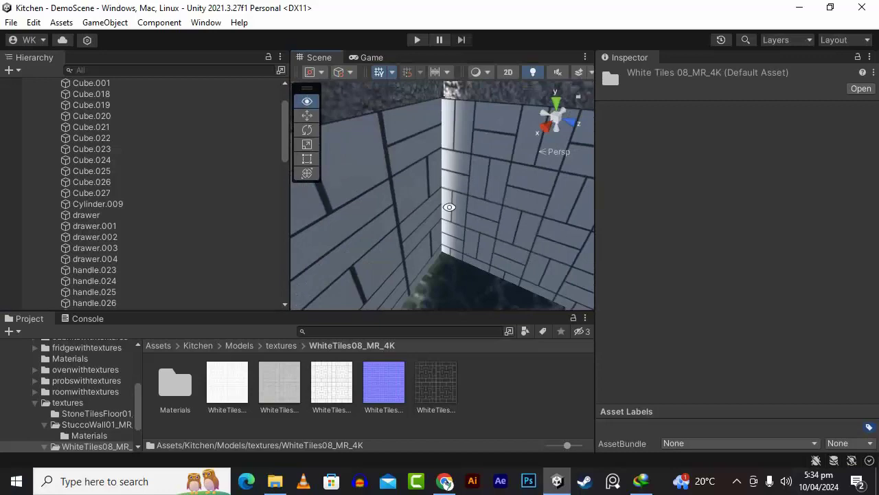
alt+drag(345, 202, 439, 239)
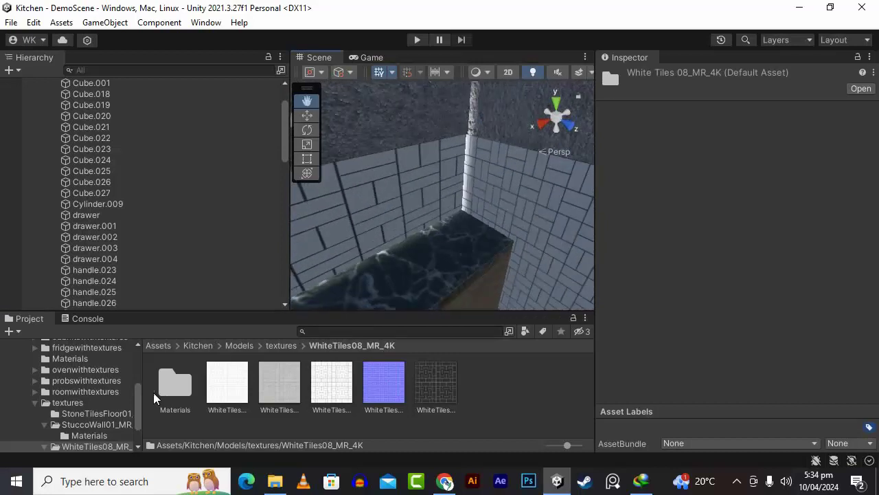
- Set the X tiling of the "big" material in the WhiteTiles08_MR_4K Materials folder to 2
double_click(164, 390)
click(181, 373)
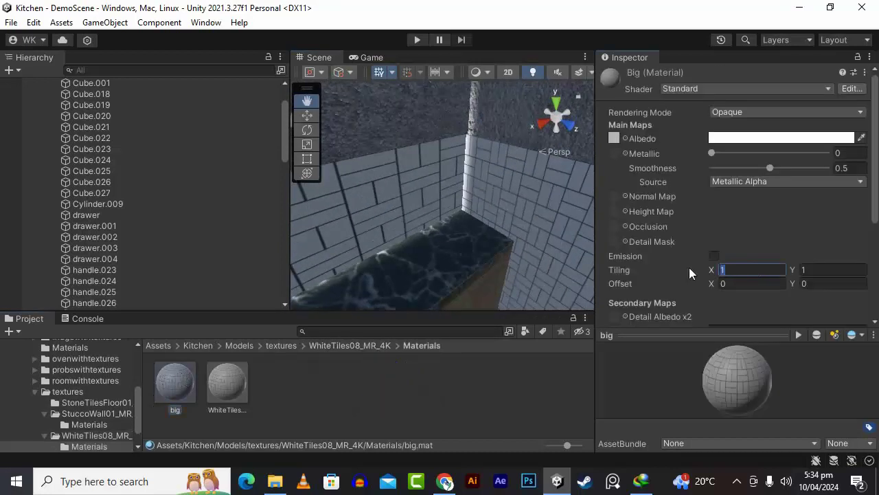
text(2)
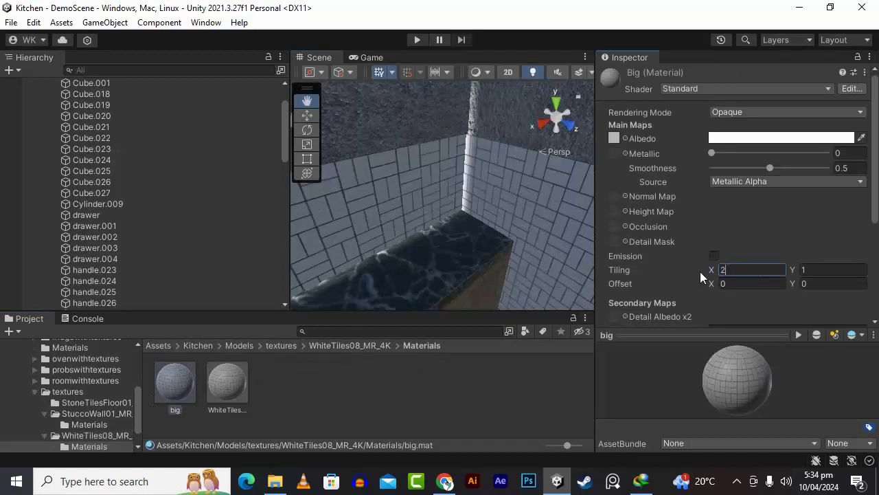
scroll(450, 180, up, 3)
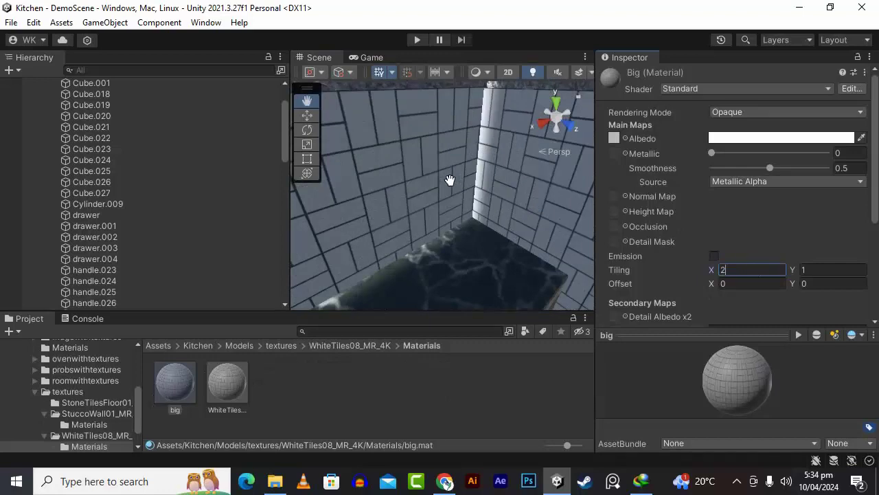
scroll(450, 180, down, 5)
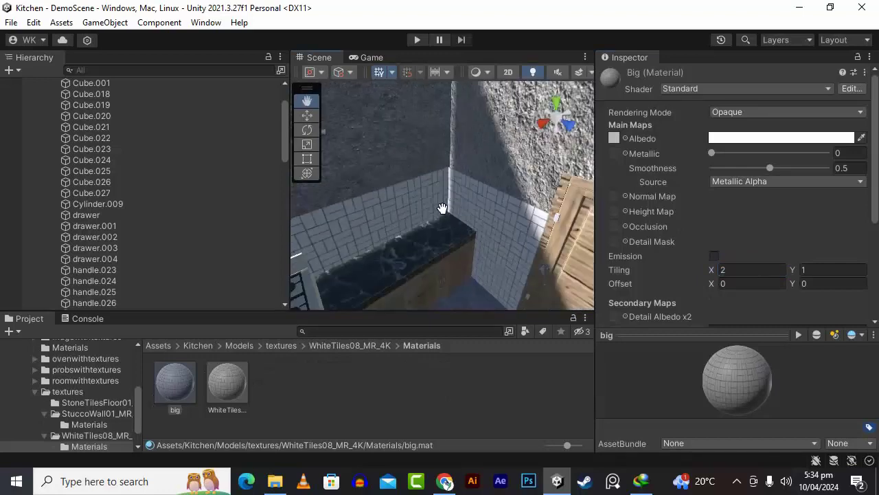
alt+drag(443, 208, 529, 235)
scroll(518, 208, down, 5)
scroll(334, 190, up, 2)
scroll(334, 190, down, 3)
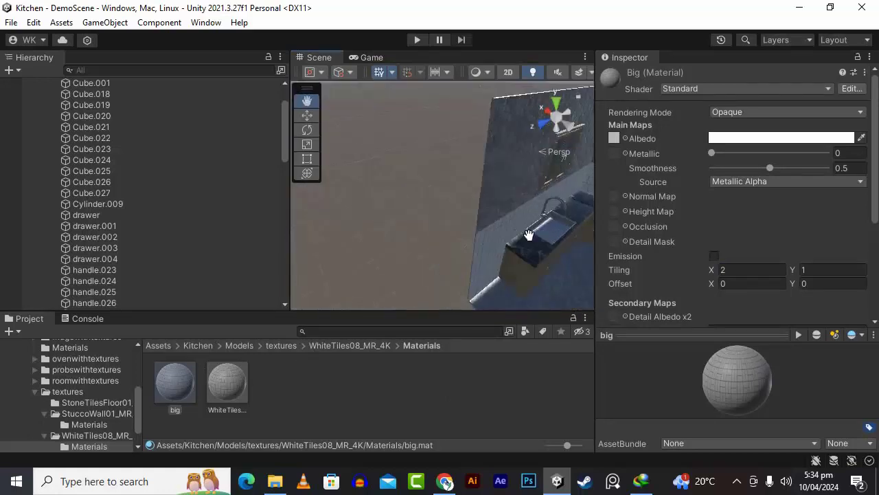
- Examine the tile pattern on the wall panels, the door wall and the bare stucco floor from several angles
right_drag(529, 235, 424, 257)
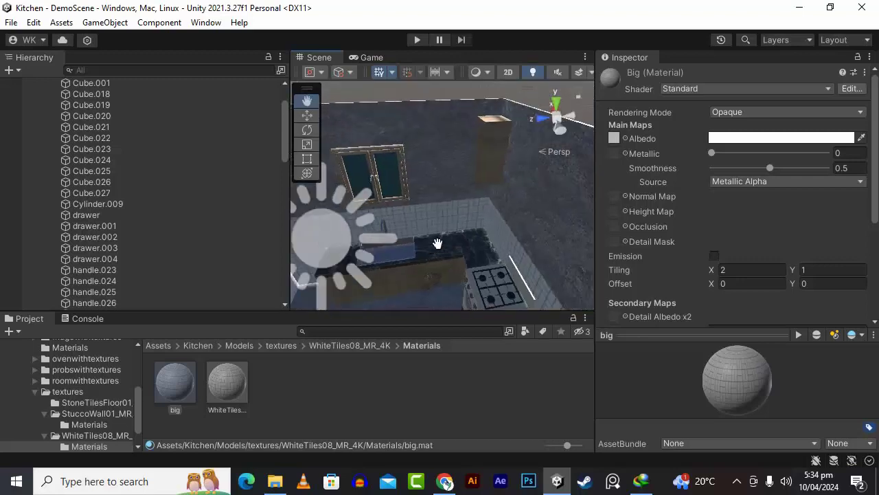
alt+drag(438, 243, 424, 231)
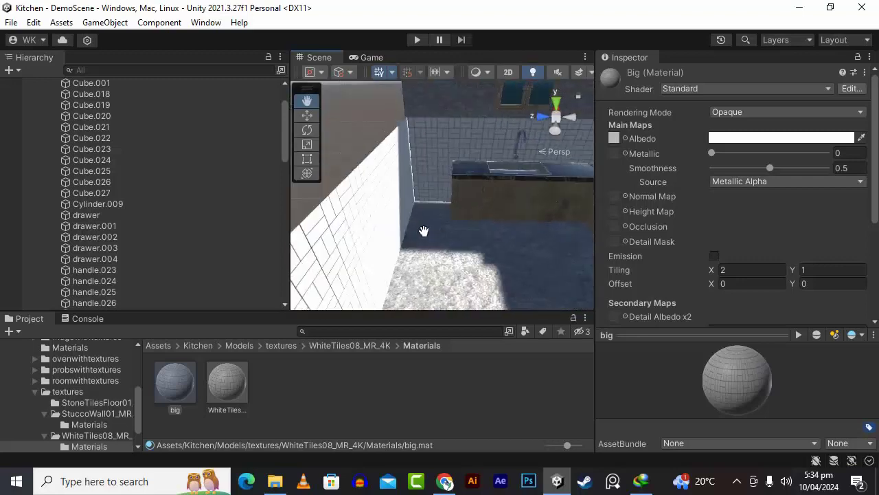
scroll(415, 224, down, 3)
scroll(411, 233, up, 2)
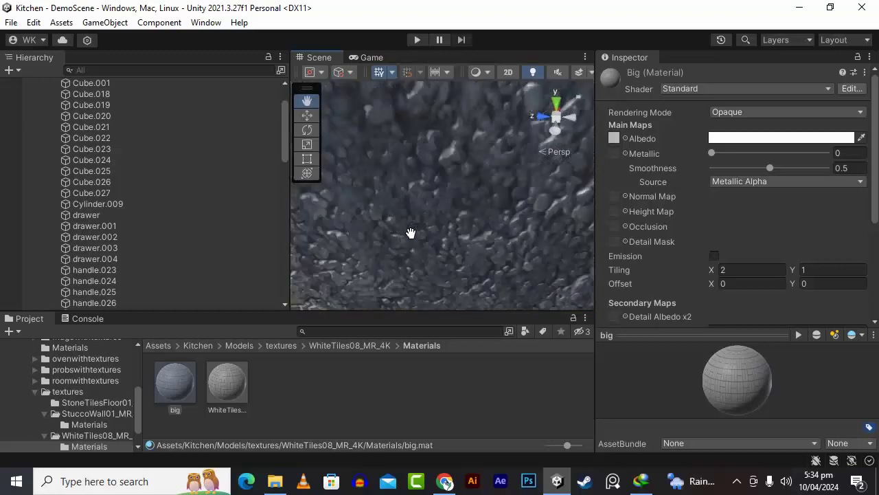
scroll(411, 233, down, 2)
alt+drag(563, 276, 528, 254)
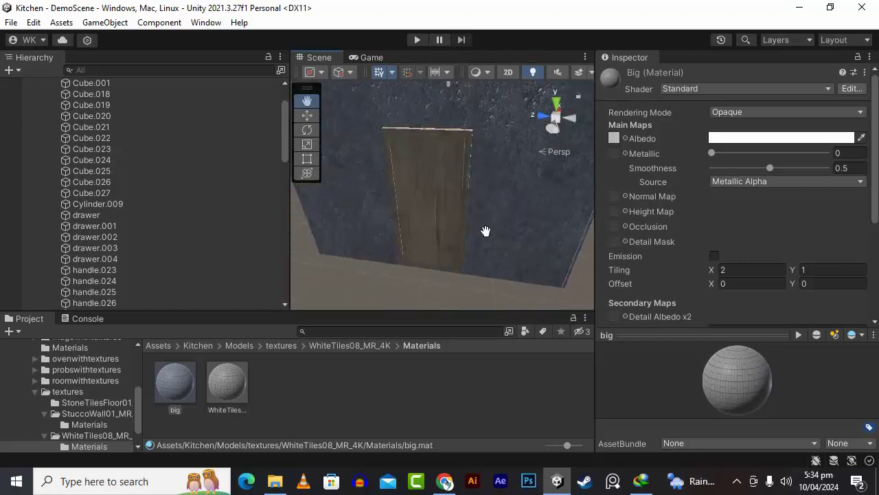
scroll(439, 207, down, 3)
alt+drag(447, 215, 531, 294)
alt+drag(541, 263, 502, 271)
scroll(452, 265, up, 3)
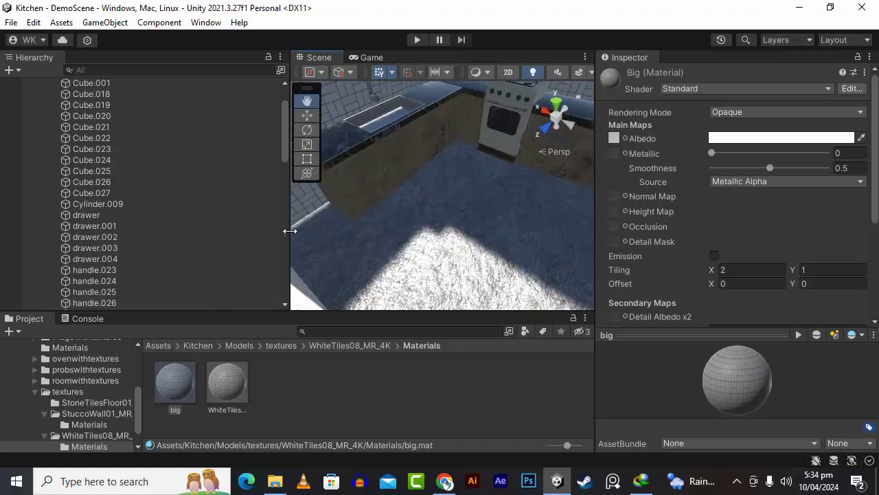
click(306, 117)
scroll(322, 185, down, 2)
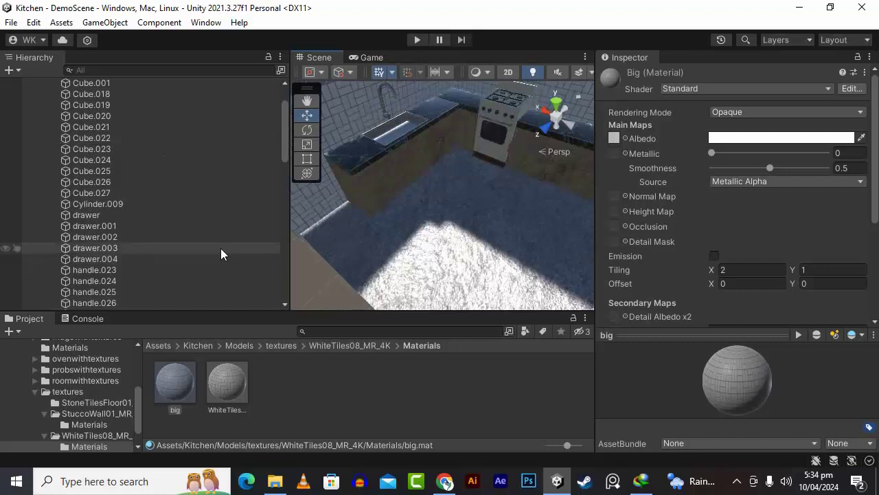
- Add a Plane as a child of the room object under Kitchen and name it floor
scroll(204, 242, up, 3)
click(46, 126)
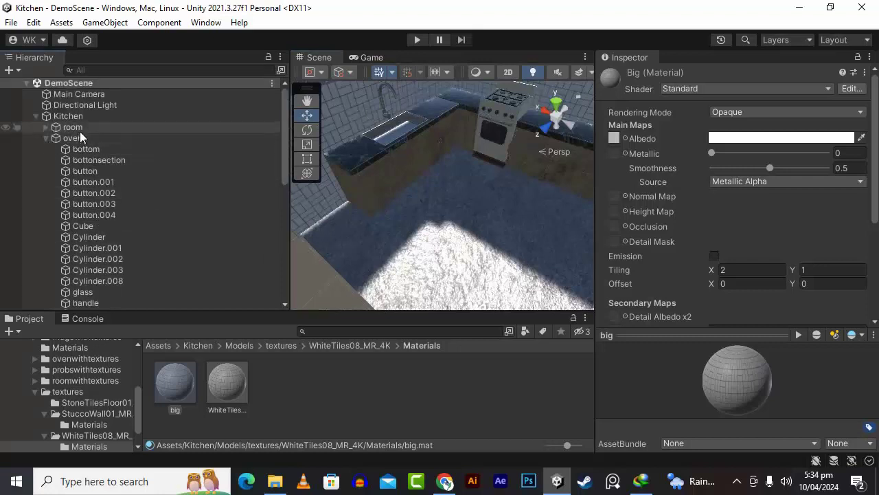
click(47, 138)
right_click(76, 130)
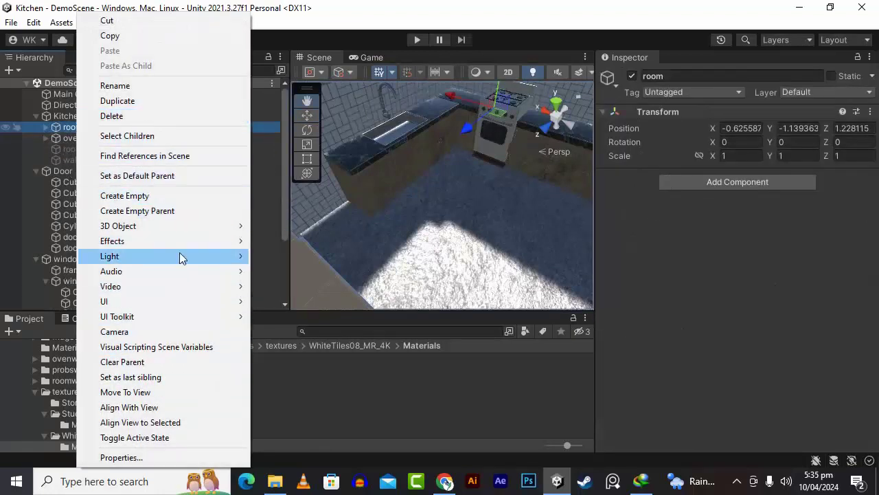
mouse_move(180, 229)
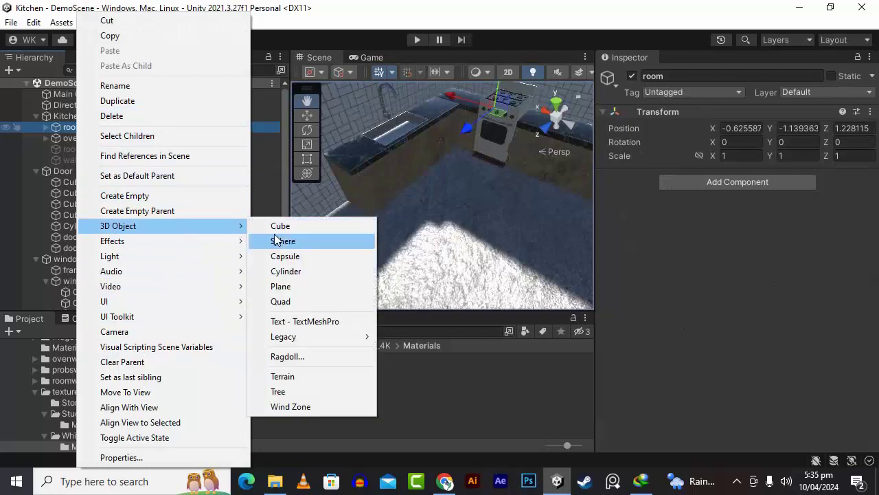
click(303, 286)
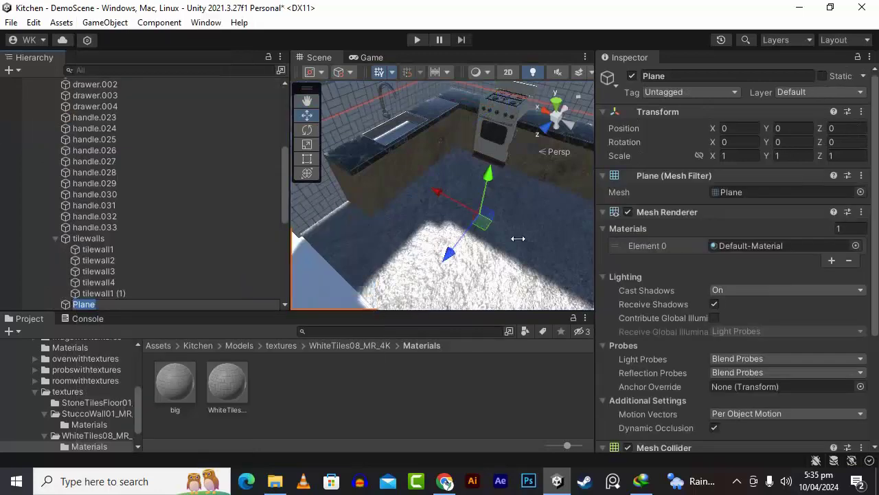
click(689, 76)
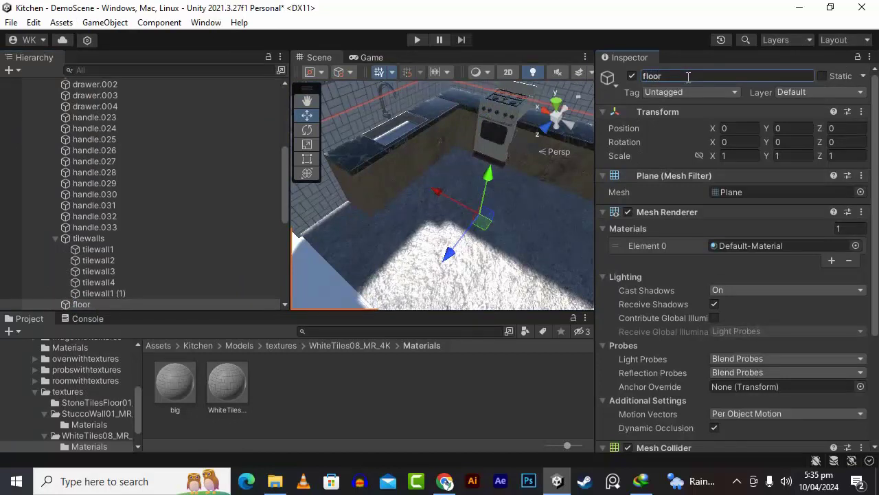
- Raise the floor plane to a Y position of 0.1 and scale it uniformly to about 0.5227
drag(488, 177, 487, 168)
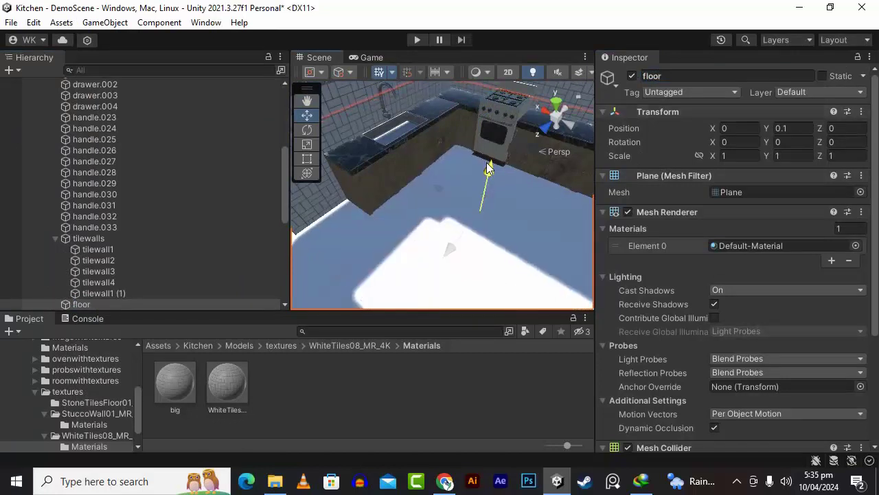
scroll(488, 169, down, 10)
alt+drag(542, 196, 441, 220)
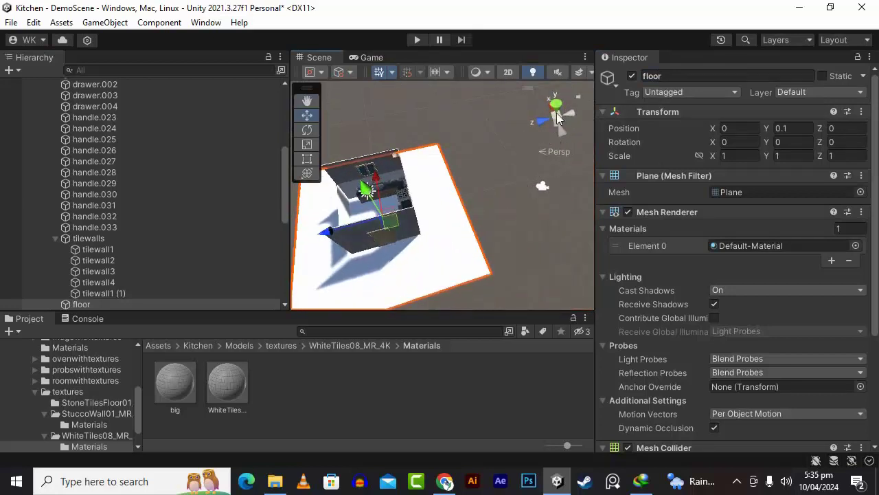
click(556, 110)
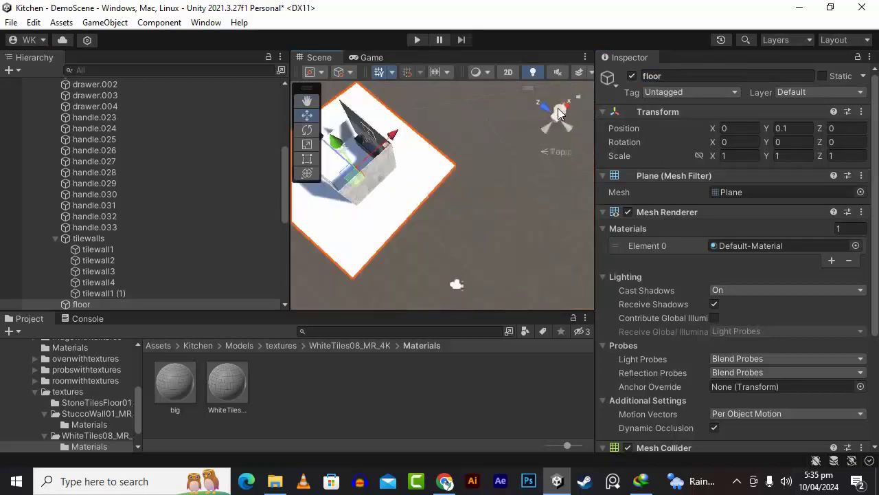
click(305, 104)
drag(423, 168, 498, 239)
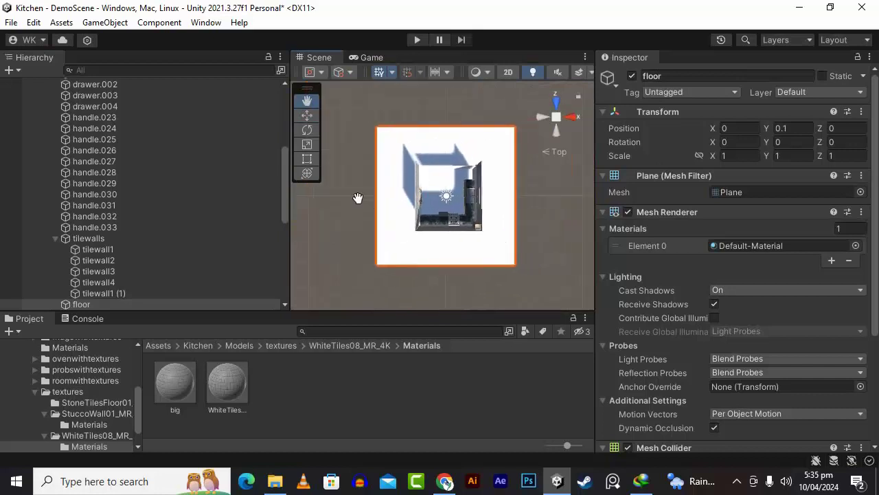
scroll(461, 244, up, 2)
drag(446, 200, 424, 215)
scroll(433, 221, up, 5)
alt+drag(471, 230, 215, 119)
- Pull in two adjacent edges of the floor plane to the window-wall corner with the Rect tool, to about 0.461 X and 0.464 Z scale
click(308, 160)
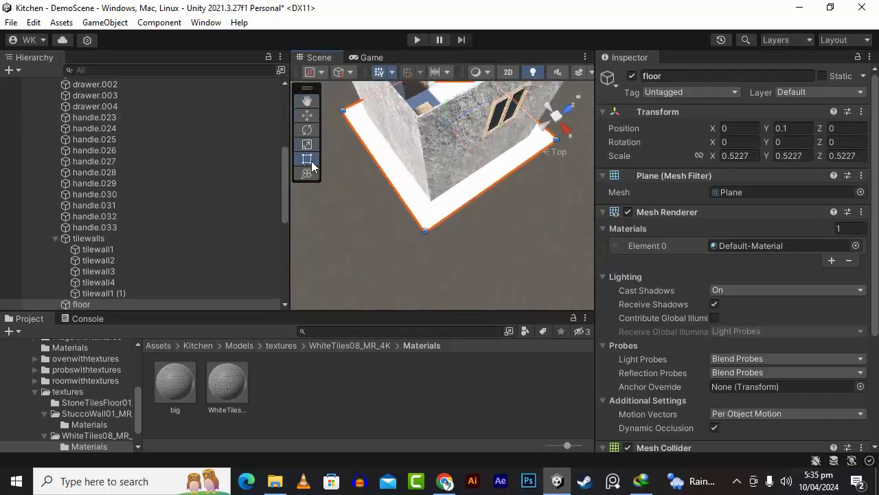
scroll(491, 237, up, 3)
drag(485, 204, 455, 182)
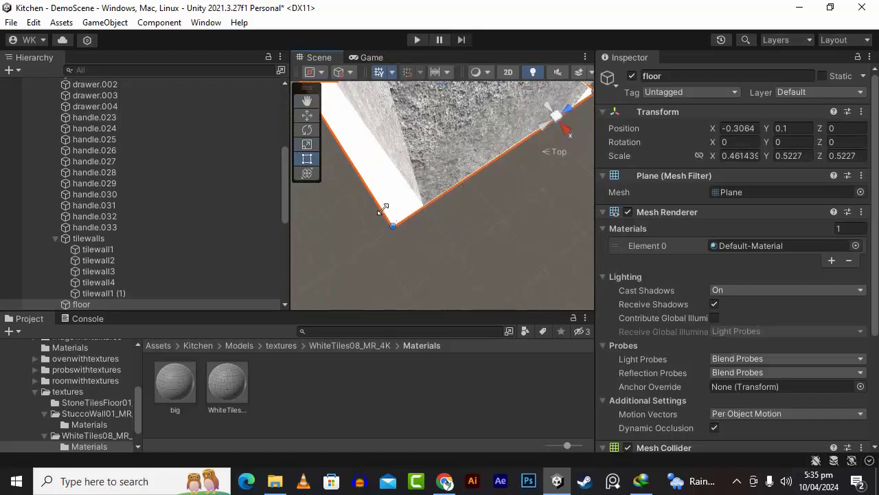
drag(383, 209, 414, 199)
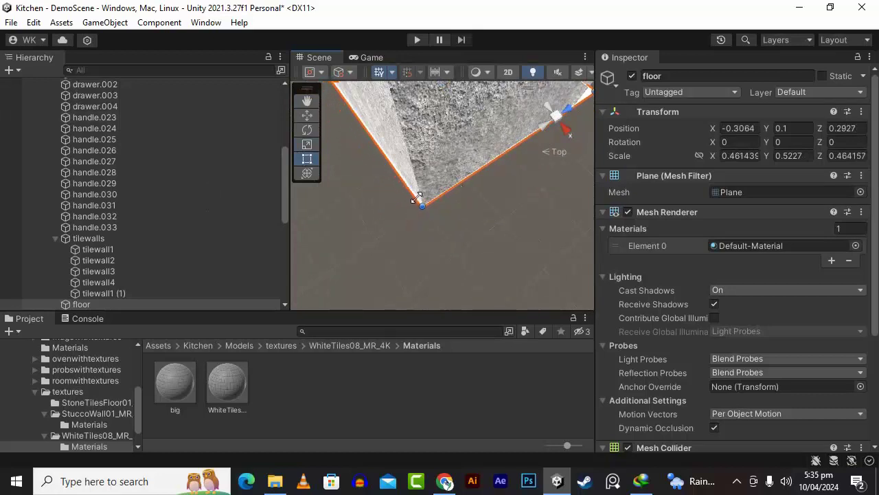
- Trim the floor plane's remaining overhanging edges toward the room walls, to an X scale of about 0.391 and a Z scale of about 0.399
scroll(417, 198, down, 5)
alt+drag(509, 239, 369, 232)
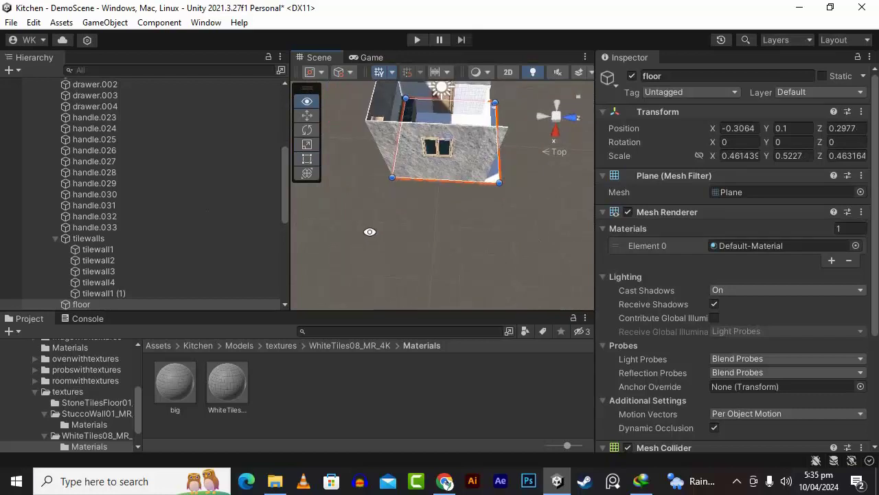
scroll(493, 193, up, 3)
drag(538, 166, 519, 165)
click(309, 100)
alt+drag(347, 153, 443, 199)
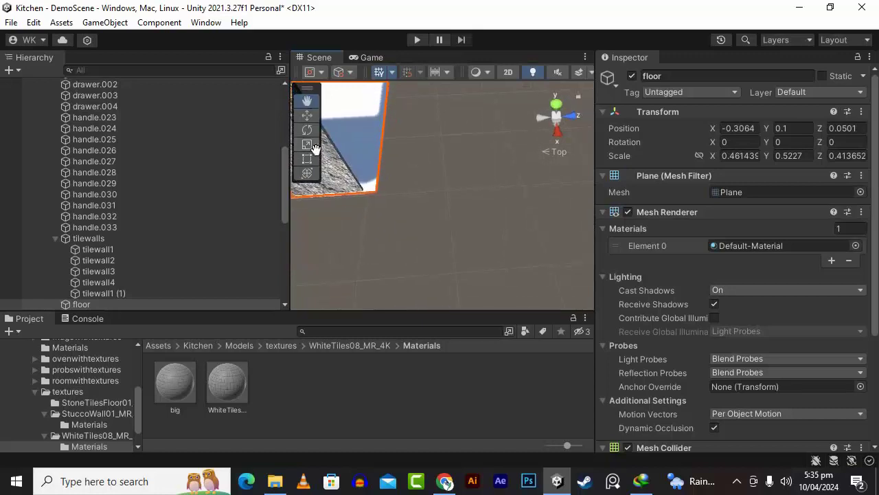
alt+drag(346, 175, 551, 231)
drag(426, 236, 461, 232)
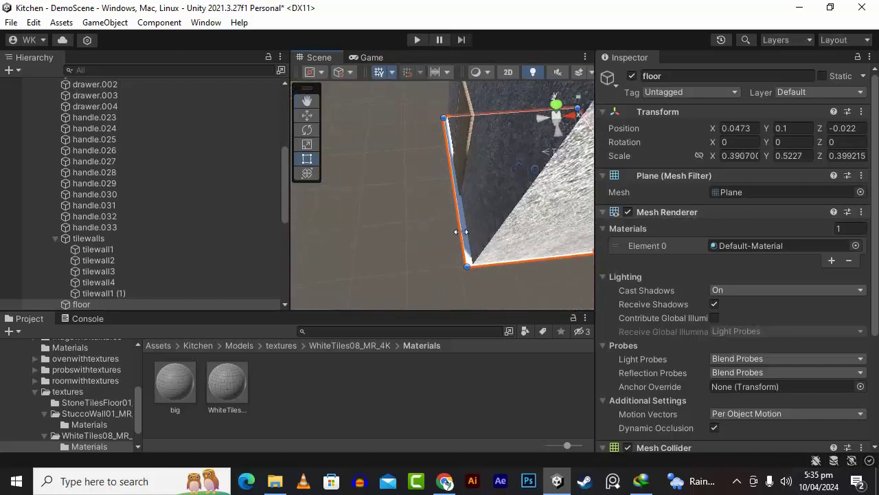
- Fine-tune the floor plane's edges against the walls, to an X scale of about 0.378 and a Z scale of about 0.397
scroll(484, 275, up, 4)
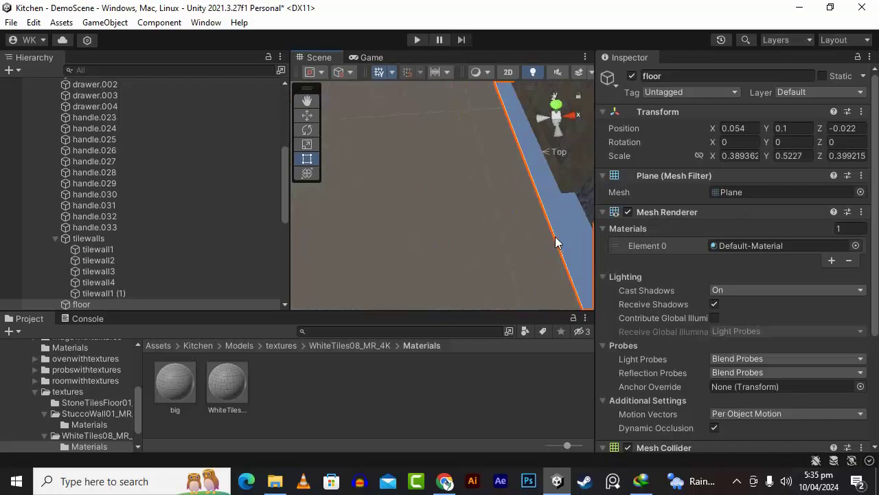
alt+drag(557, 242, 503, 239)
scroll(421, 213, up, 1)
drag(422, 208, 461, 225)
drag(512, 268, 201, 164)
scroll(502, 259, down, 7)
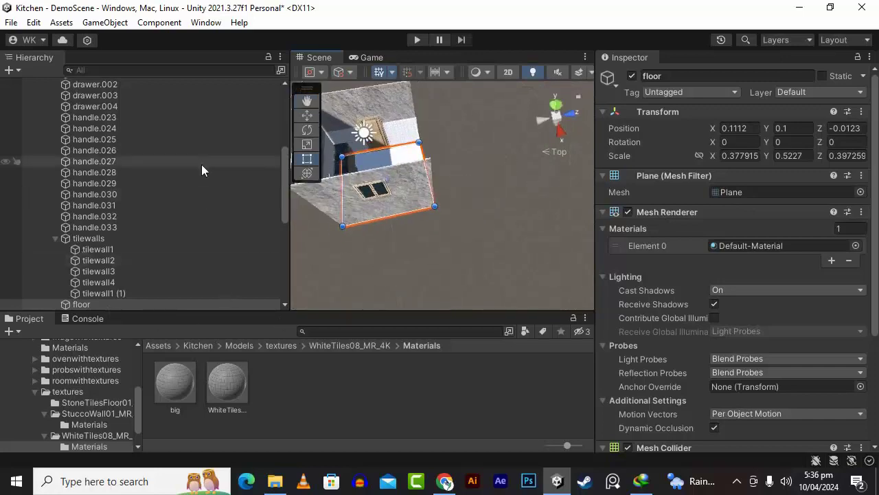
- Set the floor plane's Y position to 0
drag(343, 214, 247, 192)
key(w)
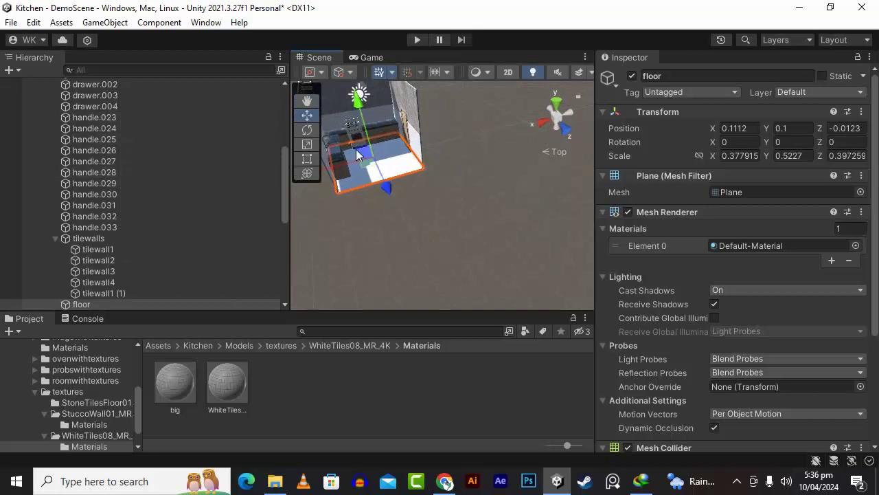
click(308, 103)
drag(405, 216, 510, 262)
alt+drag(511, 262, 434, 251)
scroll(408, 216, up, 6)
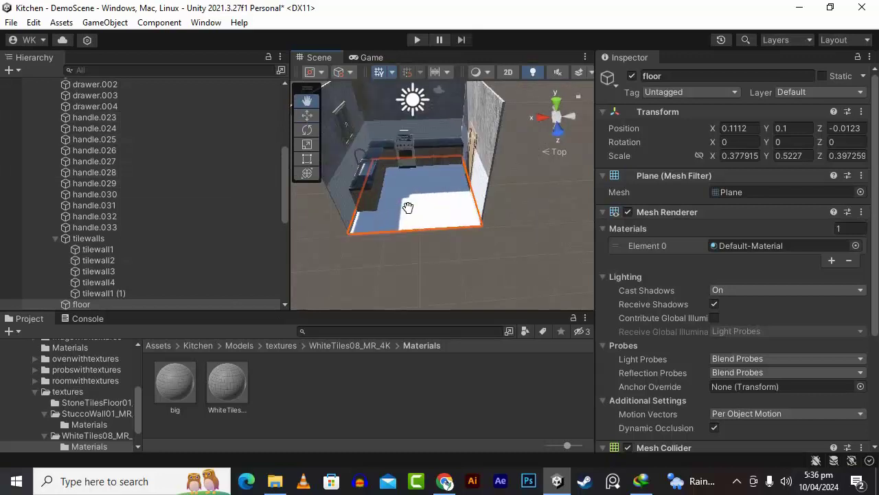
click(307, 115)
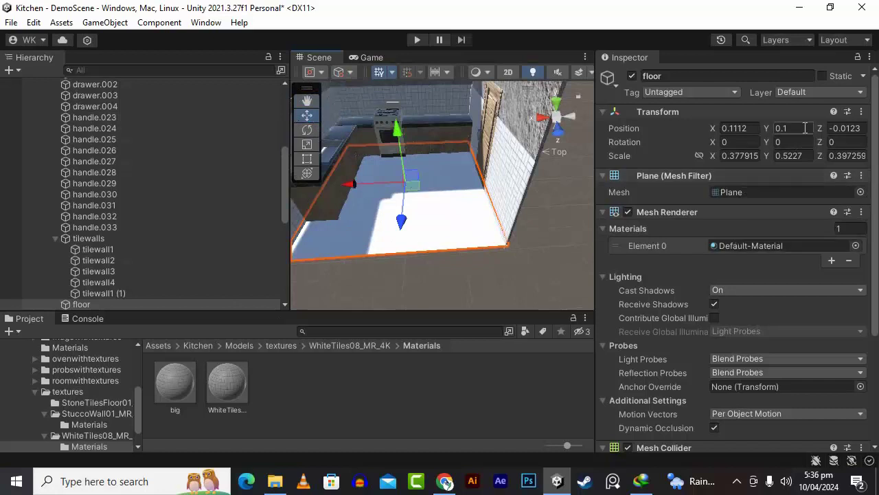
text(0)
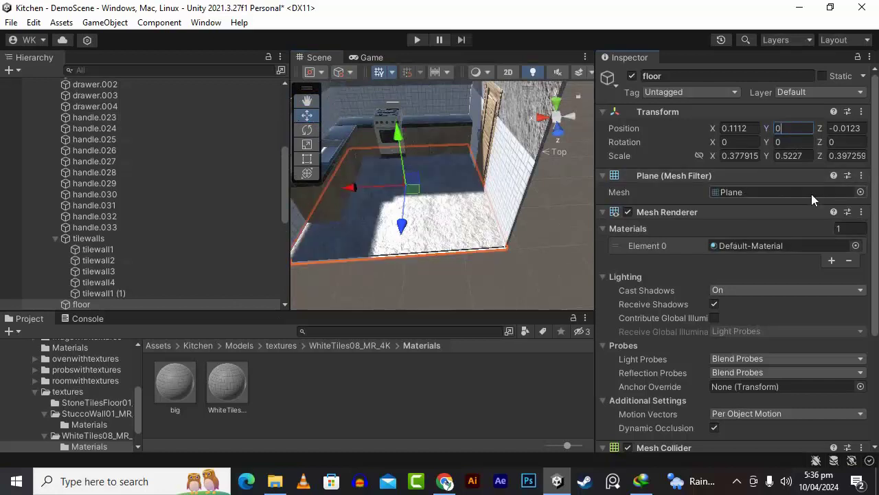
- Try the floor plane at Y positions 0.05 and 0, and settle on 0.08, just above the stucco floor
scroll(373, 186, up, 3)
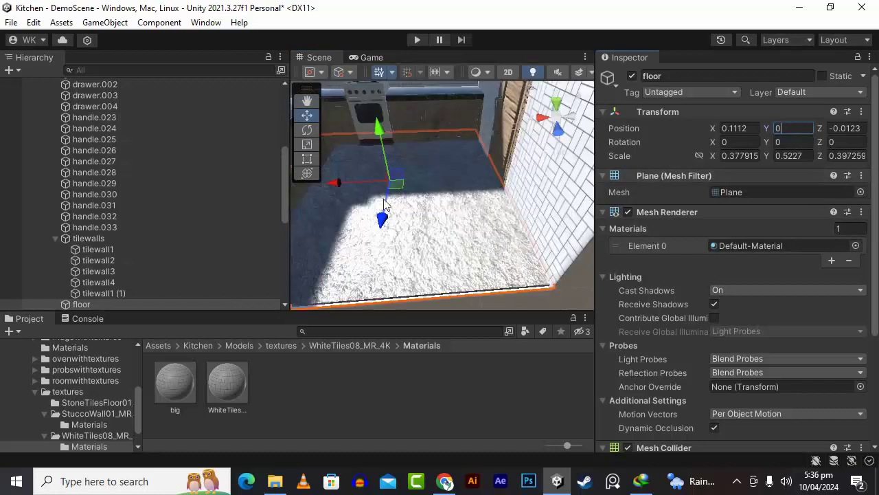
alt+drag(441, 214, 484, 180)
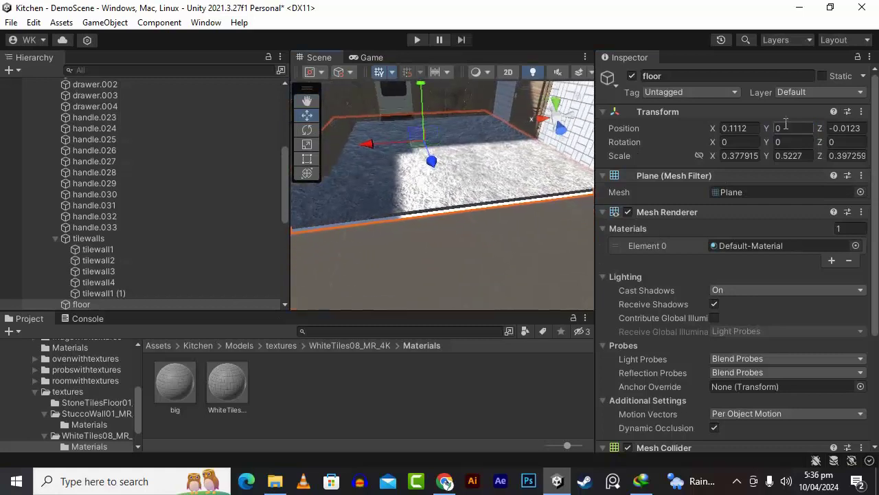
text(.05)
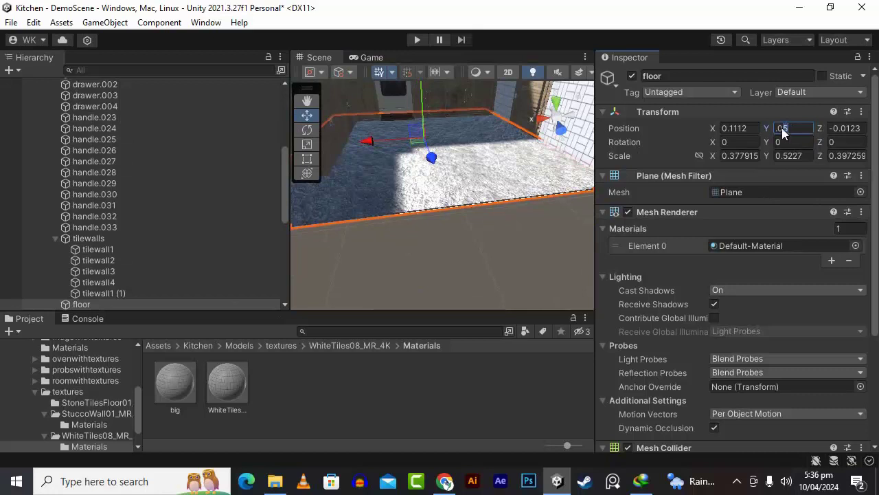
text(0)
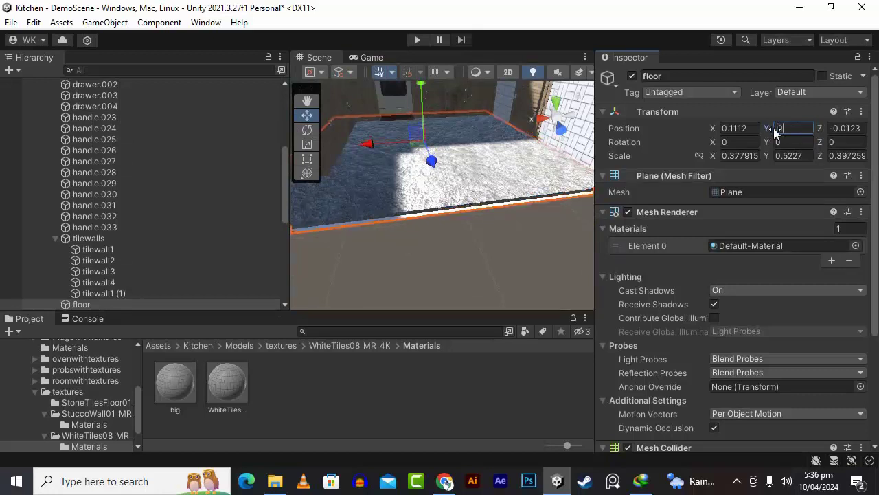
text(.8)
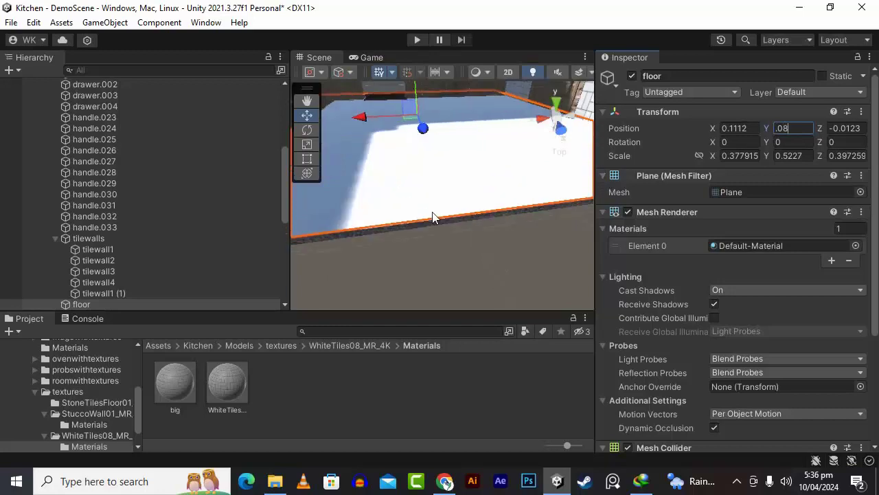
- Return to the textures folder and select the StoneTilesFloor01_MR_4K folder
right_drag(458, 241, 416, 275)
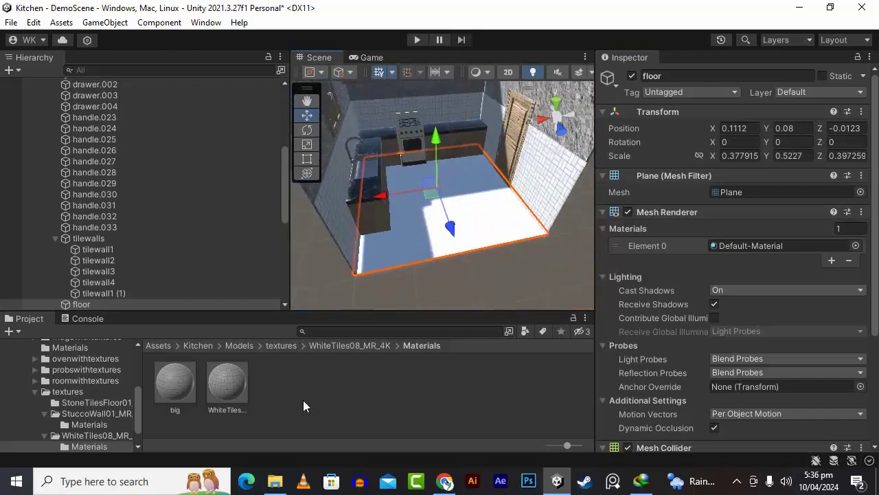
click(289, 346)
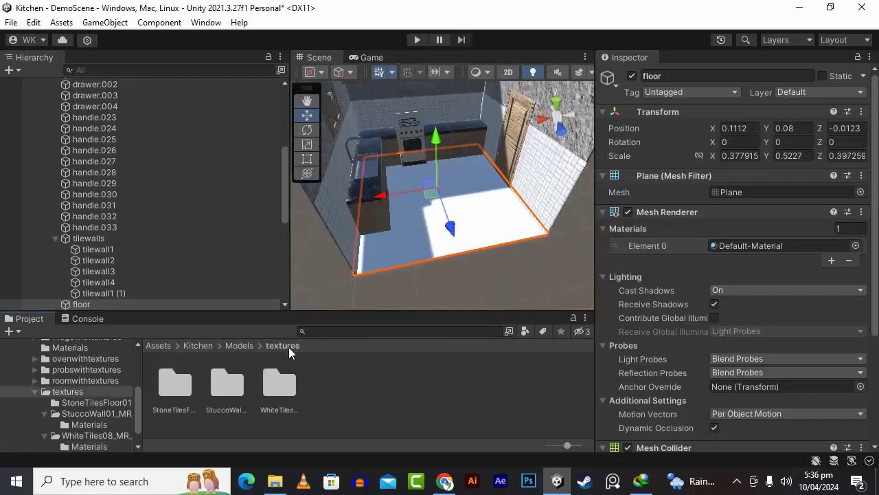
click(229, 388)
click(178, 393)
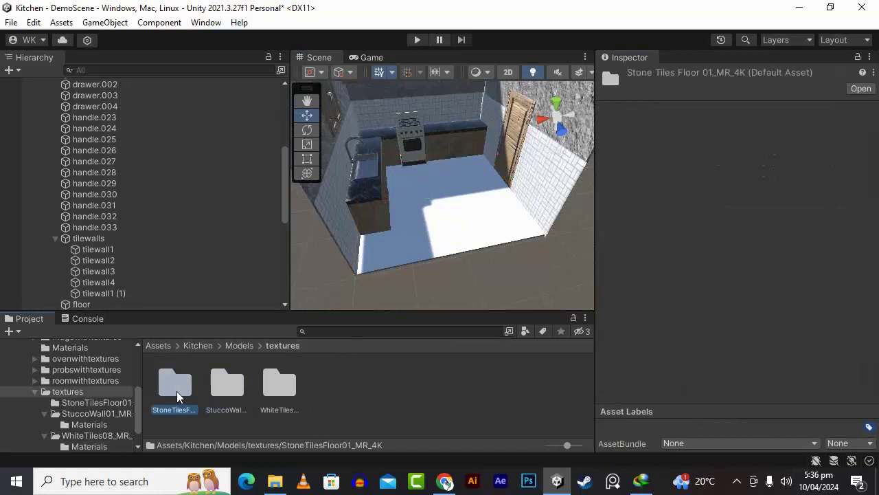
- Apply the StoneTilesFloor01_4K_BaseColor texture from the StoneTilesFloor01_MR_4K folder to the kitchen's floor plane
double_click(177, 391)
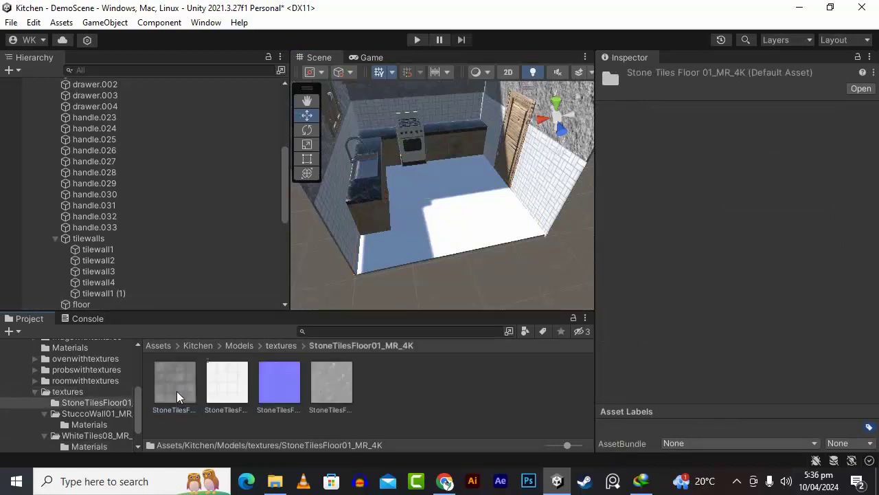
click(175, 385)
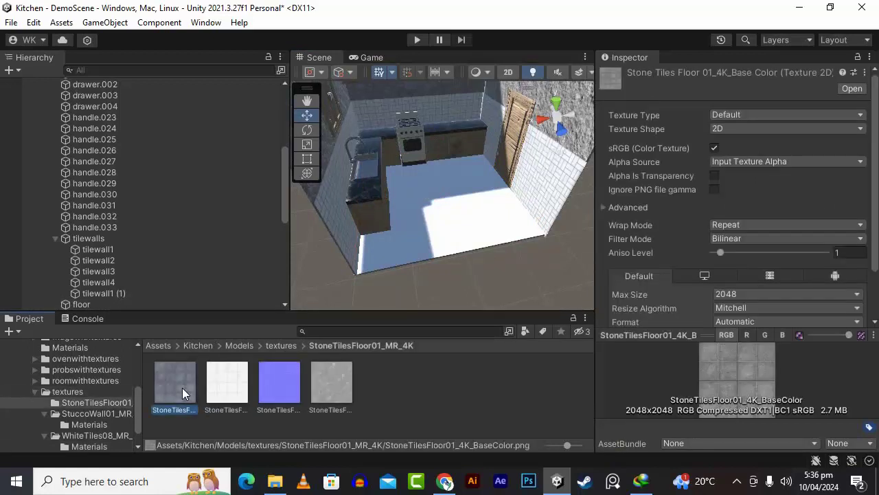
drag(438, 229, 440, 235)
scroll(444, 266, up, 4)
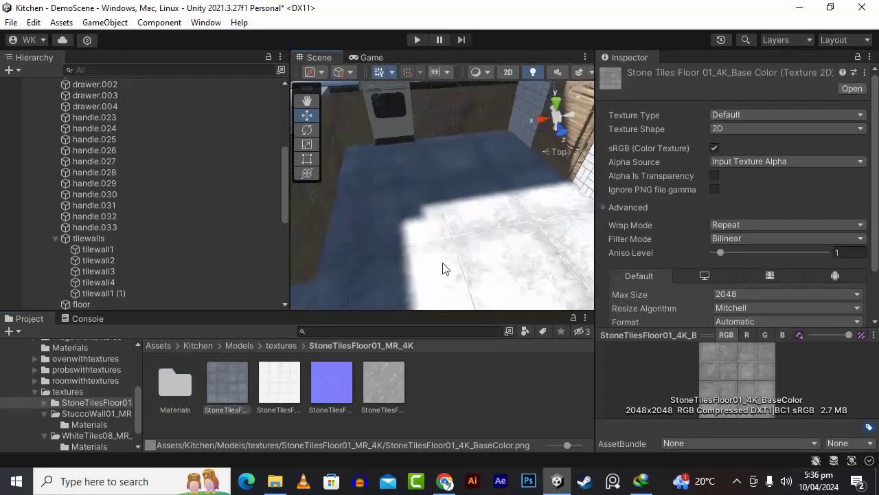
- Examine the stone tile texture on the kitchen floor up close and check its import settings
alt+drag(444, 268, 436, 247)
scroll(431, 241, up, 5)
scroll(432, 241, down, 4)
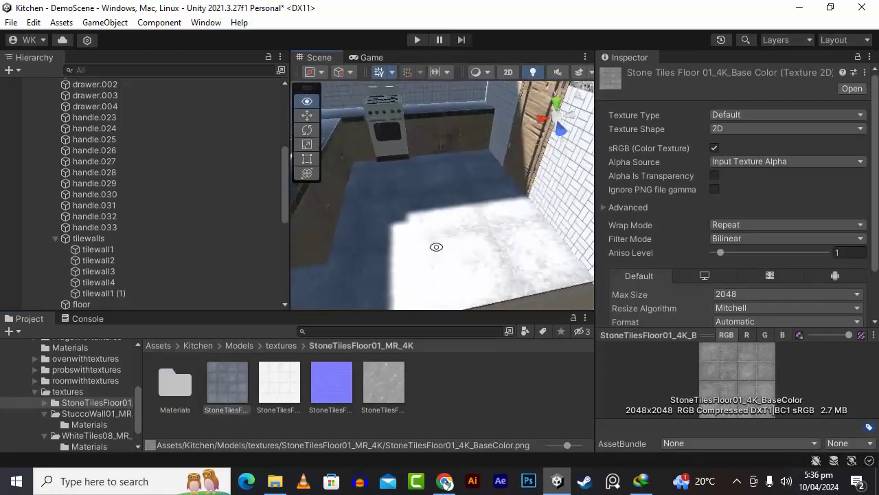
click(311, 104)
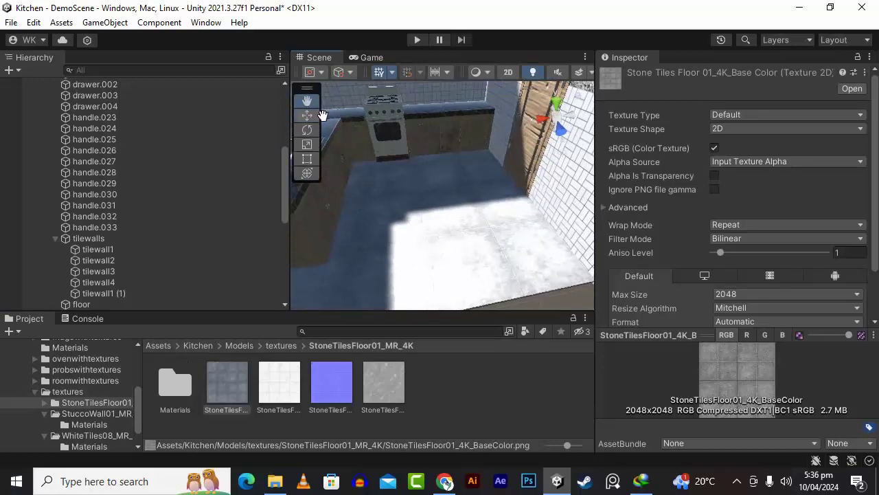
scroll(544, 249, down, 4)
scroll(527, 235, up, 6)
scroll(513, 244, up, 4)
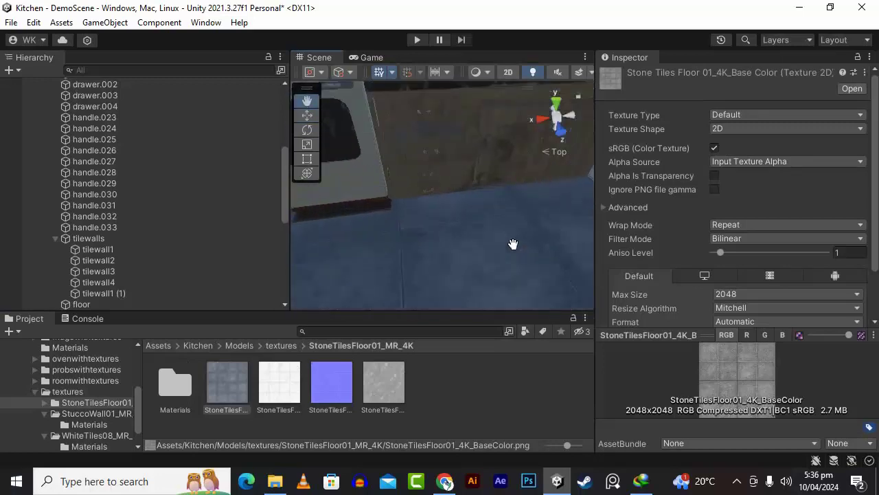
scroll(513, 243, down, 4)
scroll(516, 217, up, 6)
drag(530, 216, 531, 215)
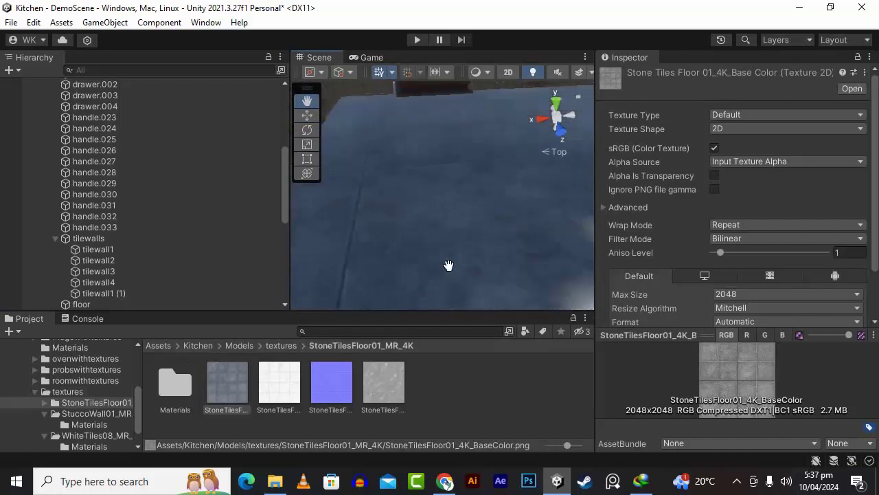
scroll(704, 273, down, 2)
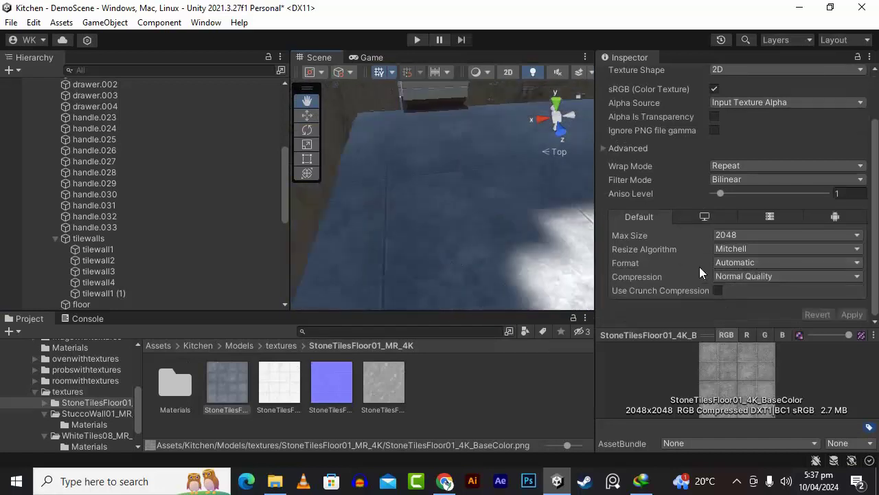
scroll(702, 274, up, 2)
- Lock the inspector on the StoneTilesFloor01_4K_BaseColor material and assign the blue stone tile normal texture as its Normal Map
double_click(173, 383)
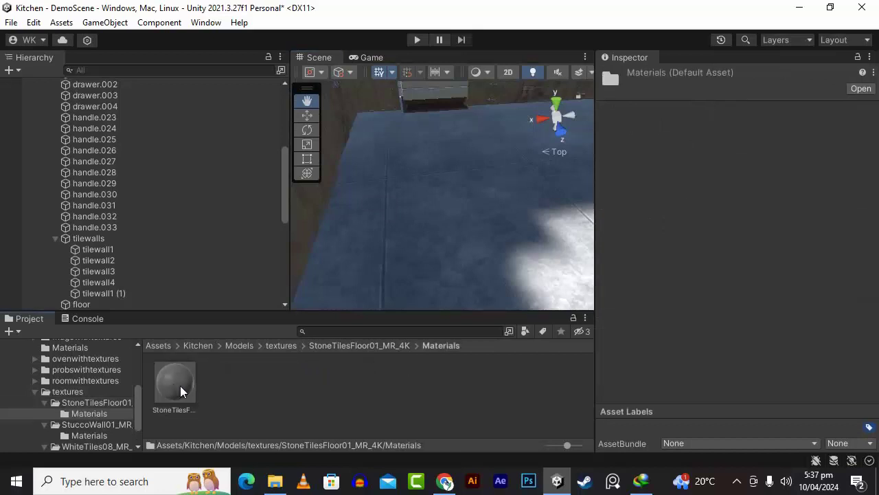
click(180, 385)
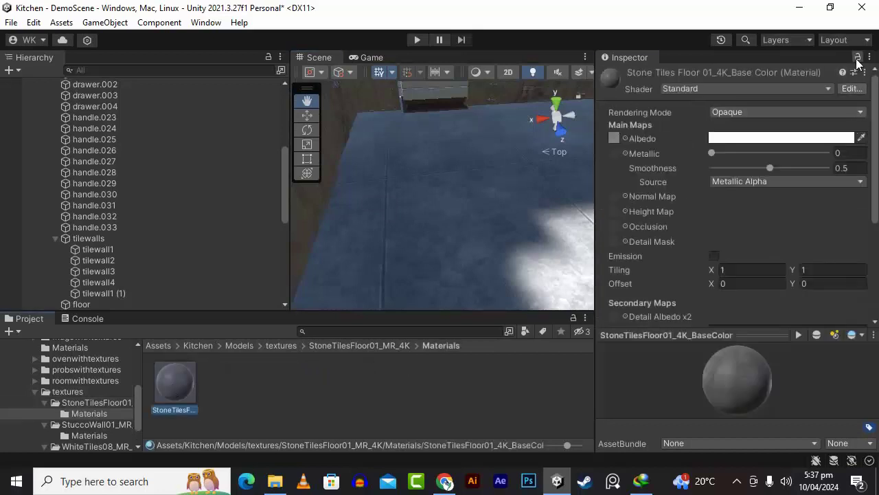
click(366, 345)
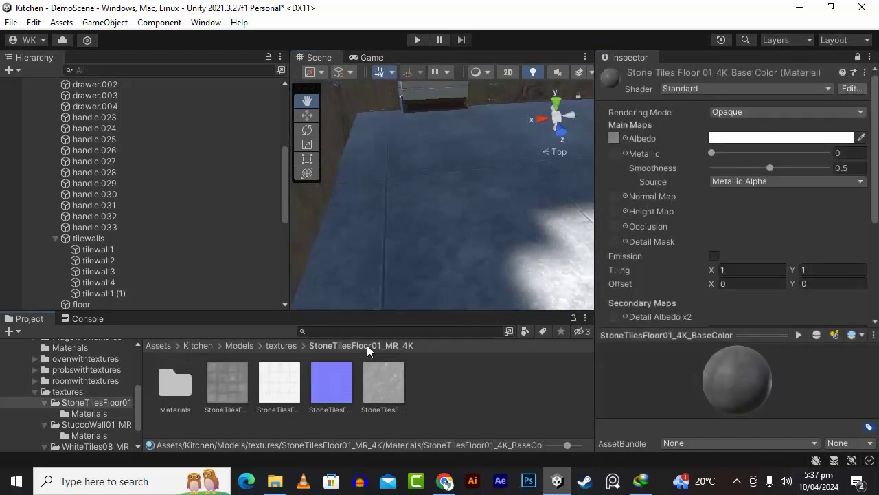
drag(325, 373, 621, 274)
drag(614, 201, 613, 198)
right_drag(455, 239, 413, 270)
alt+drag(412, 268, 390, 297)
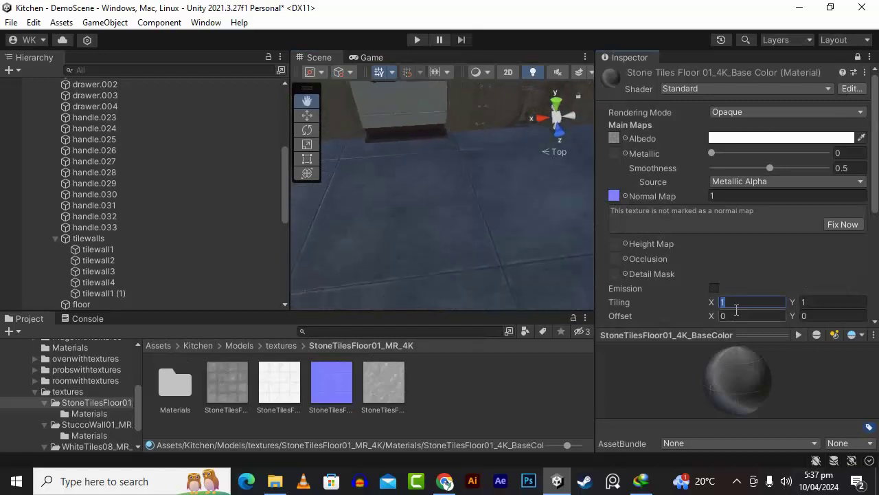
- Set the stone floor material's tiling to 2 in X and 2 in Y, and check the tile size across the room
text(2)
key(Tab)
text(2)
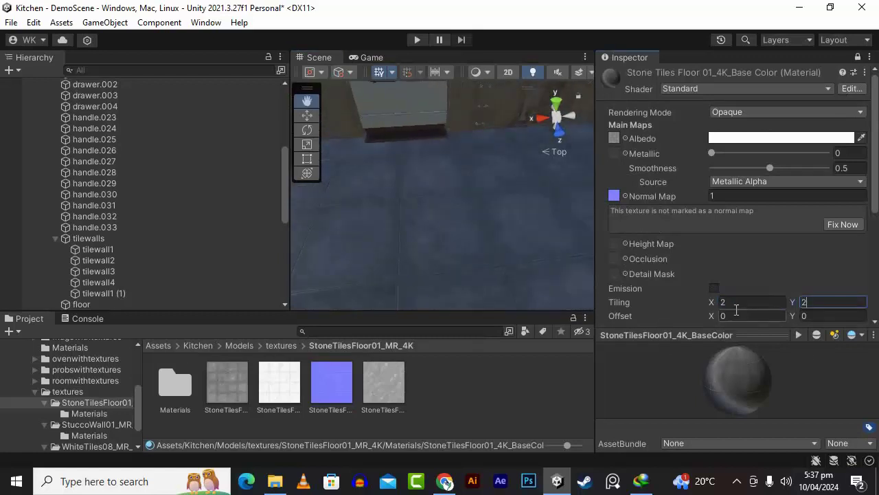
drag(476, 287, 487, 265)
scroll(487, 279, up, 1)
scroll(488, 266, down, 5)
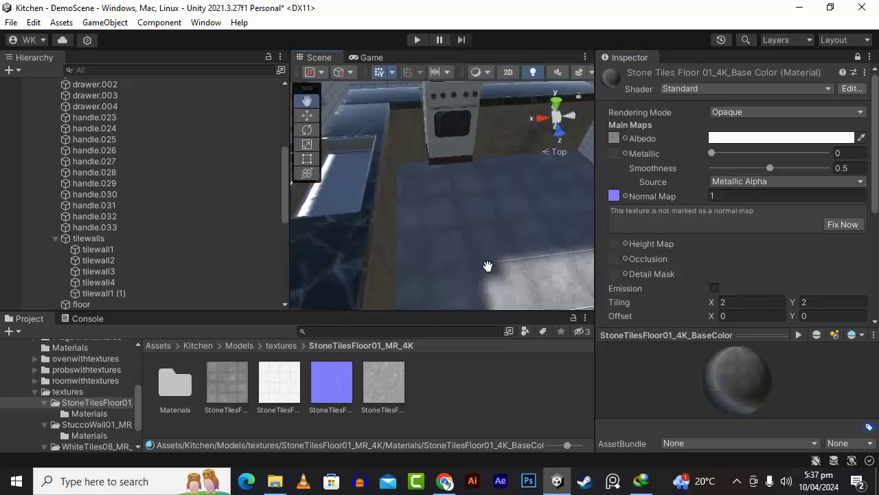
scroll(513, 284, up, 5)
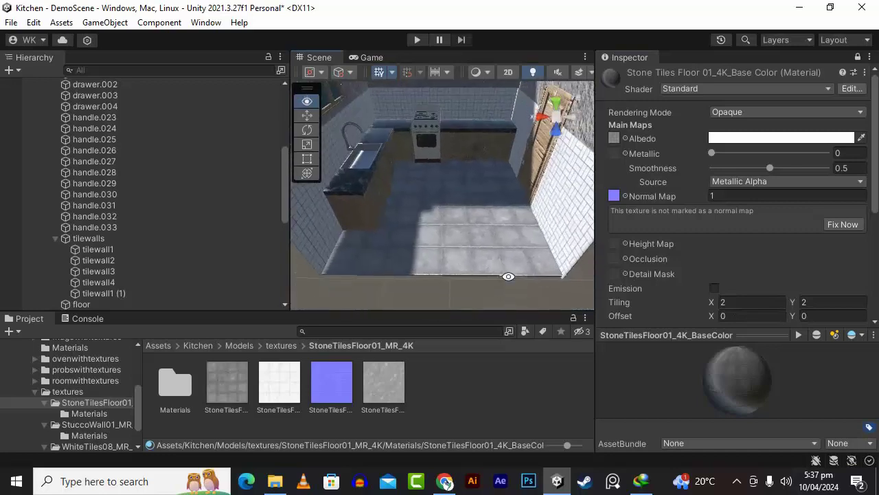
scroll(508, 270, up, 6)
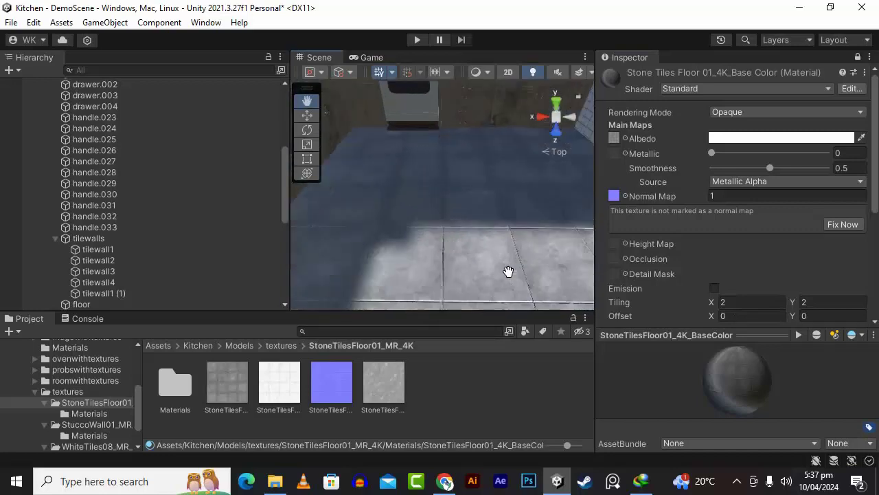
alt+drag(499, 255, 424, 234)
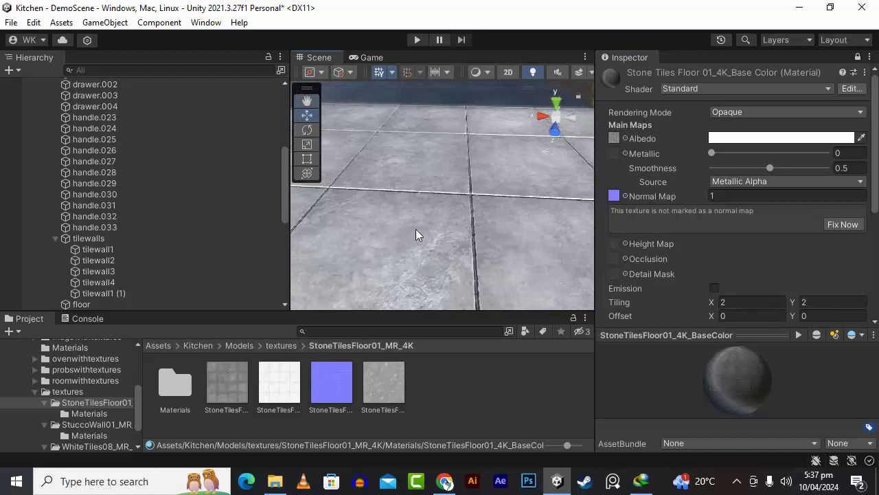
- Select the floor plane, raise it slightly along the Y axis and check its fit with the room
click(415, 229)
key(f)
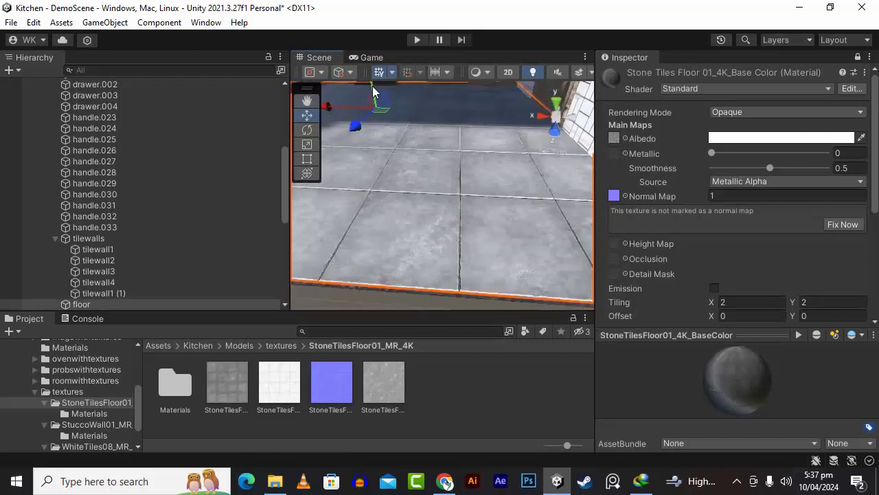
drag(373, 86, 375, 77)
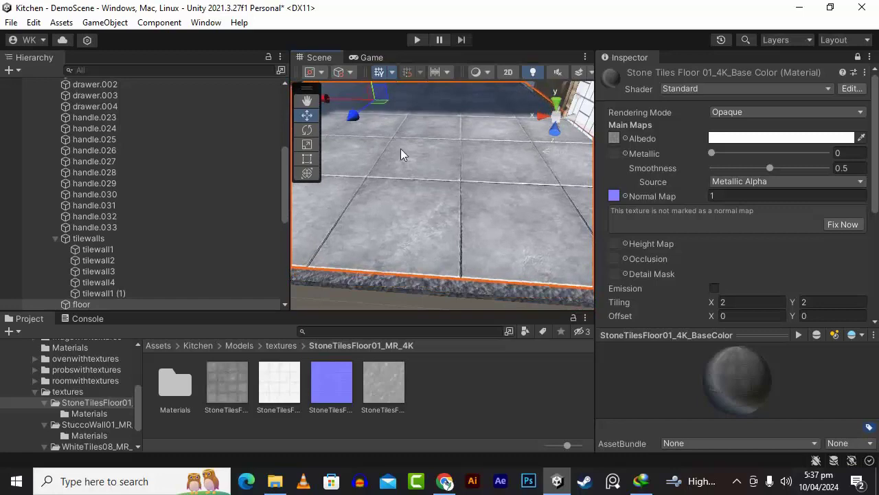
alt+drag(433, 226, 529, 261)
scroll(426, 252, down, 4)
scroll(450, 221, up, 3)
scroll(451, 220, down, 6)
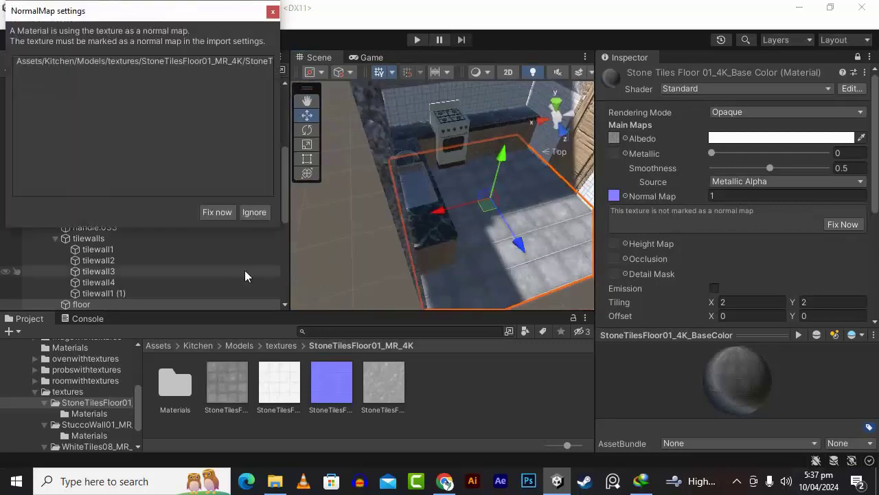
- Save the scene and fix the stone floor texture's import settings so it is marked as a normal map
click(217, 212)
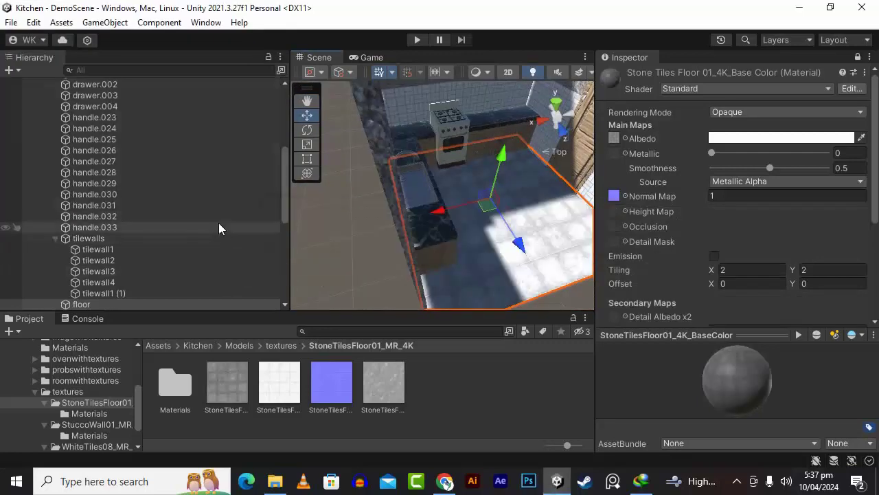
scroll(500, 264, up, 4)
alt+drag(499, 260, 479, 240)
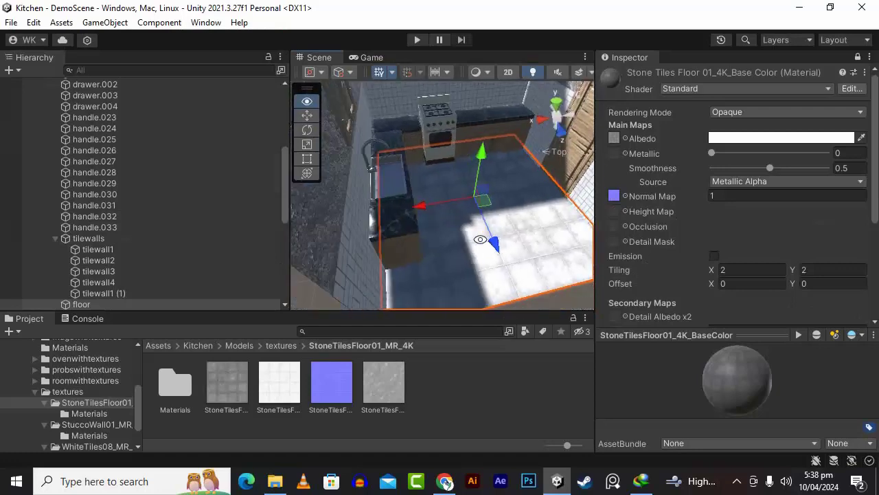
- Unlock the inspector, enable the hidden roof and wallside objects, and inspect the closed room from outside and inside
scroll(167, 256, up, 6)
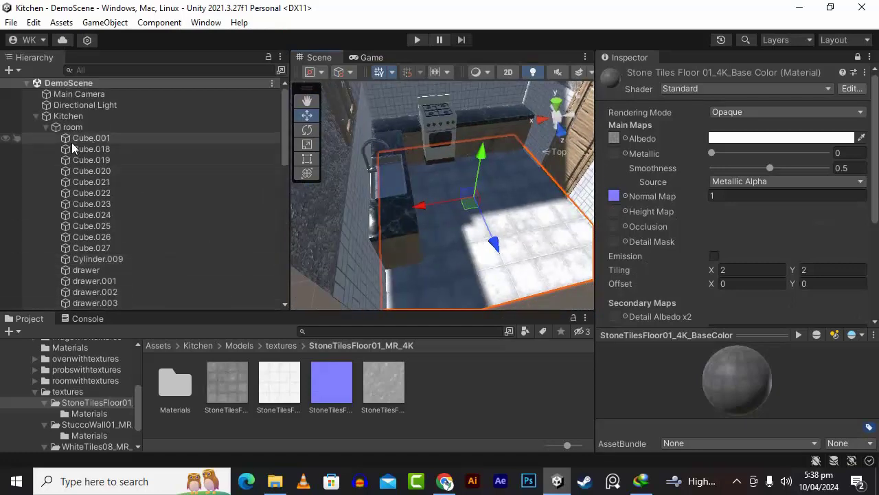
scroll(80, 169, down, 12)
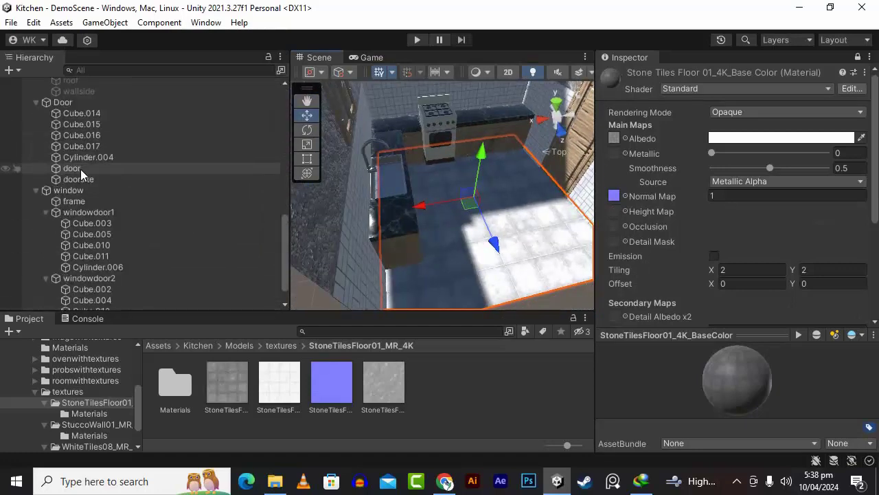
scroll(124, 226, up, 3)
click(81, 164)
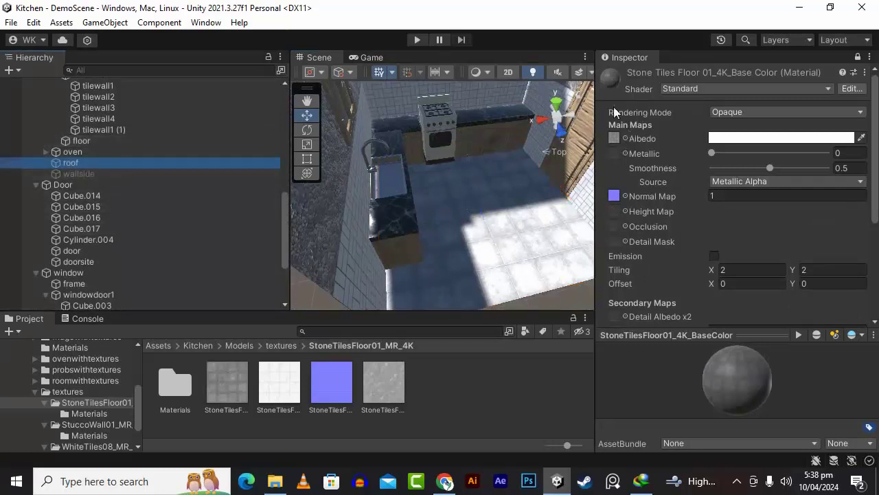
click(857, 58)
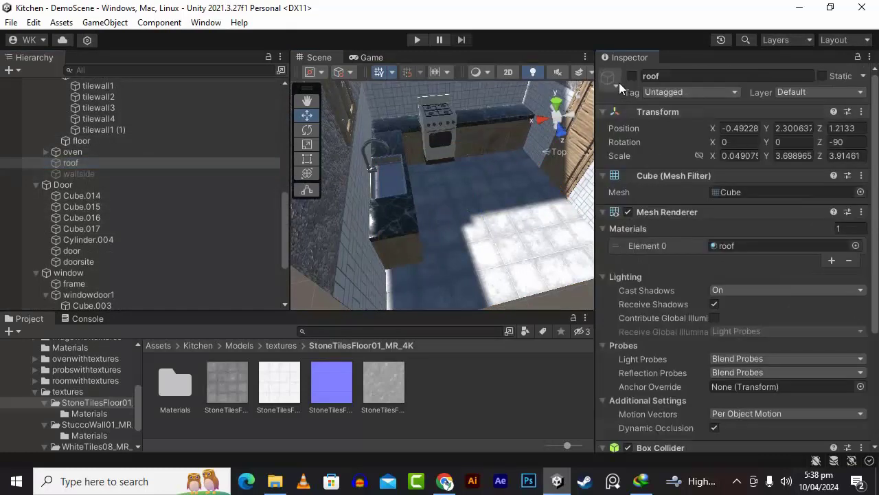
click(150, 175)
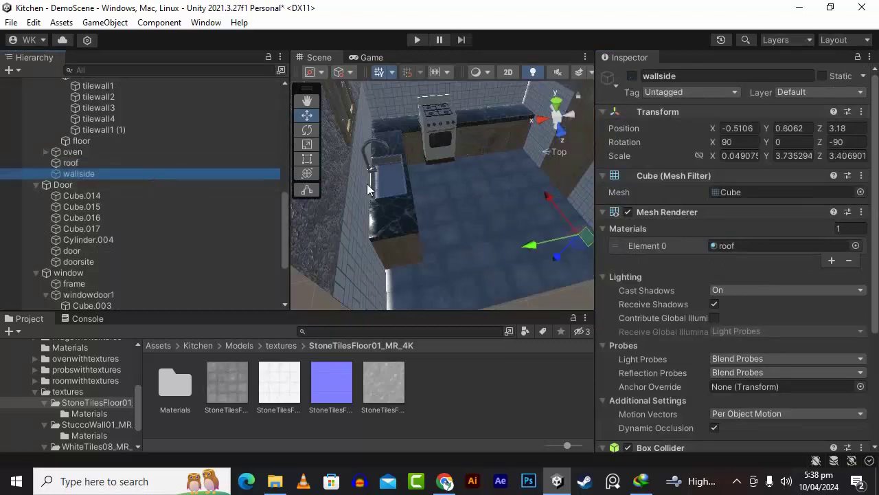
click(632, 77)
scroll(457, 218, down, 8)
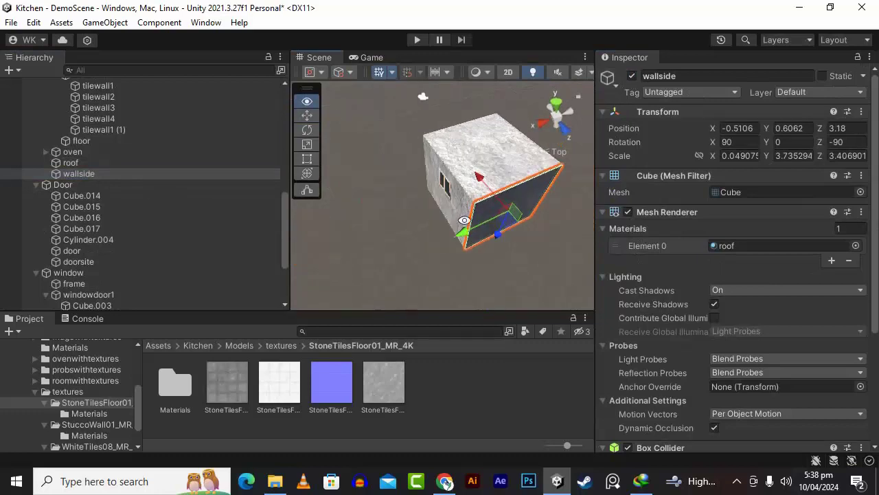
scroll(472, 218, up, 10)
scroll(473, 216, up, 3)
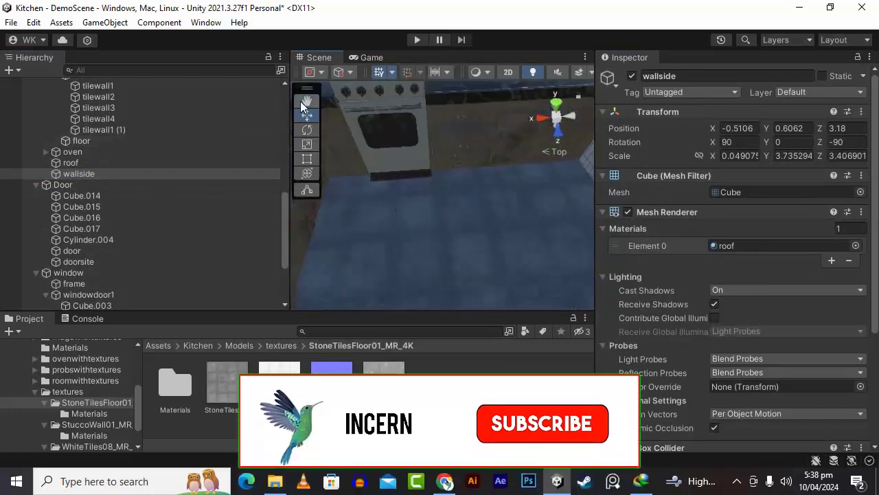
click(307, 101)
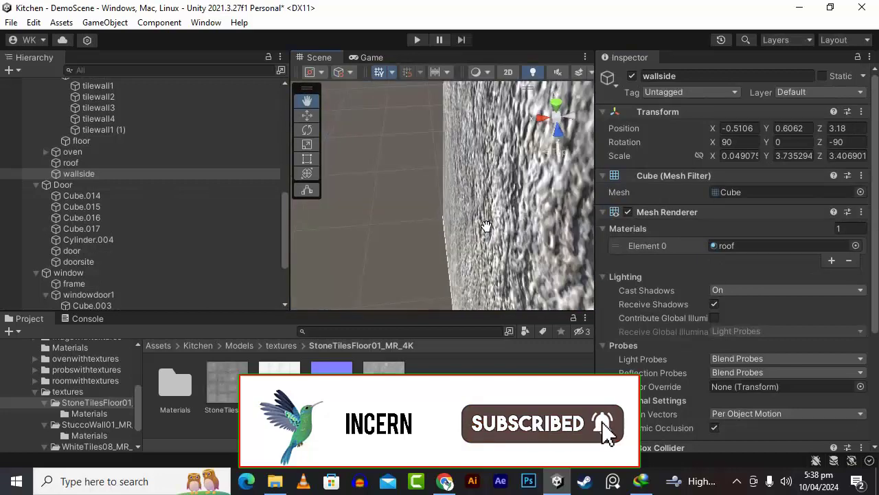